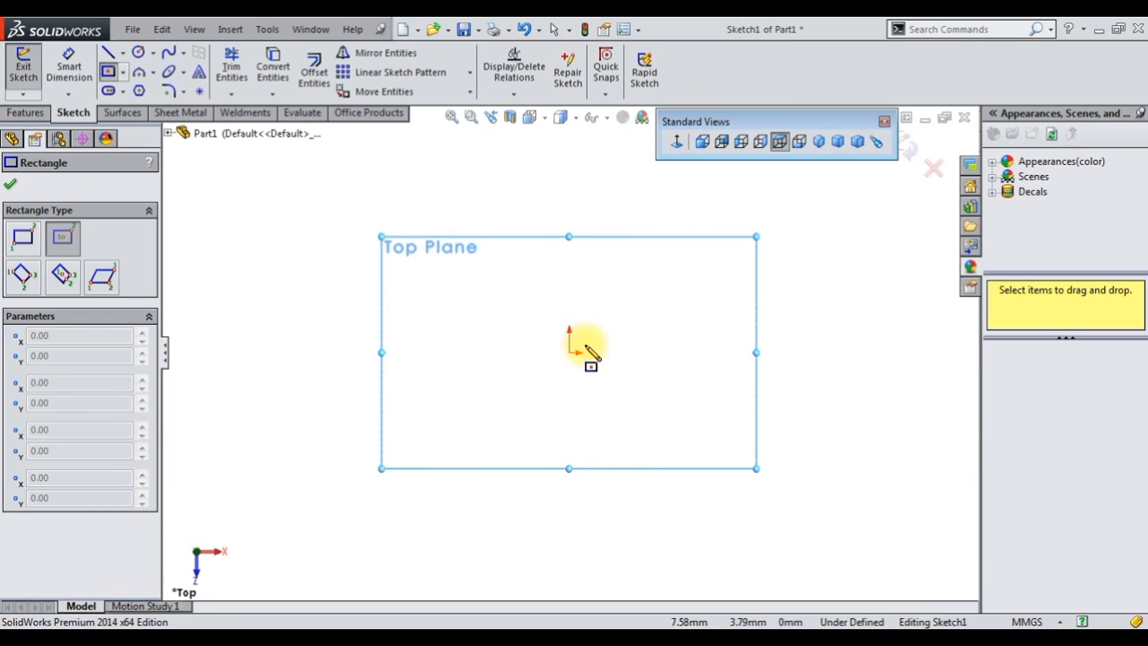
# Sketch a center rectangle on the Top Plane from the origin and dimension its width as 190 mm.
pyautogui.click(569, 352)
pyautogui.click(759, 445)
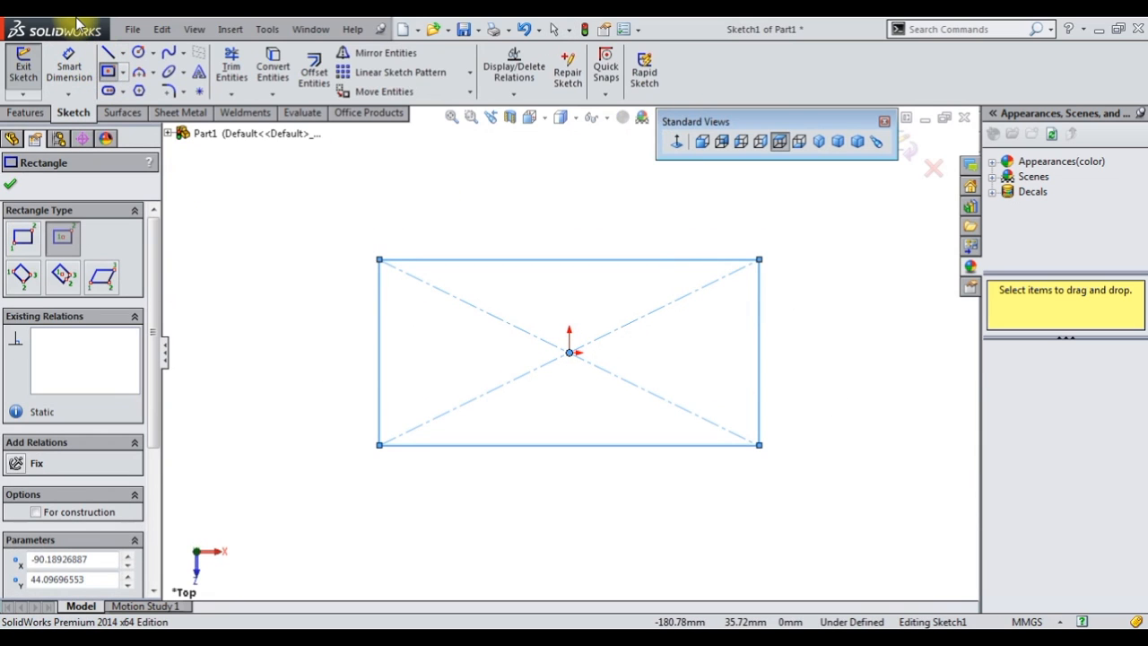
pyautogui.click(69, 62)
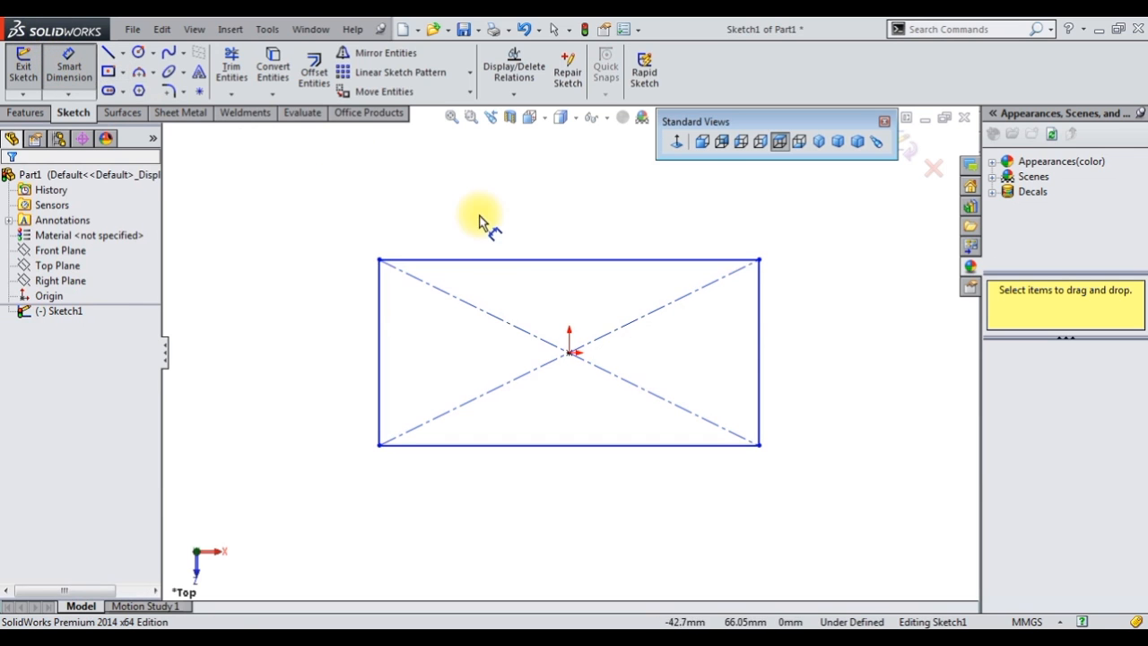
pyautogui.click(502, 262)
pyautogui.click(574, 203)
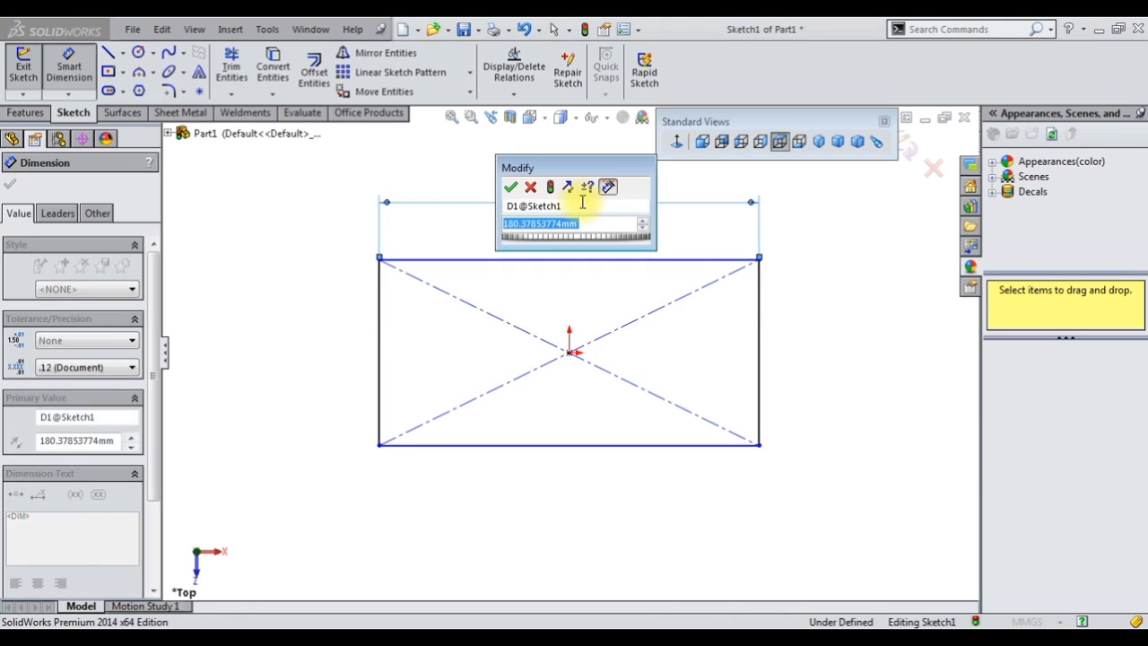
pyautogui.write('190')
pyautogui.press('Return')
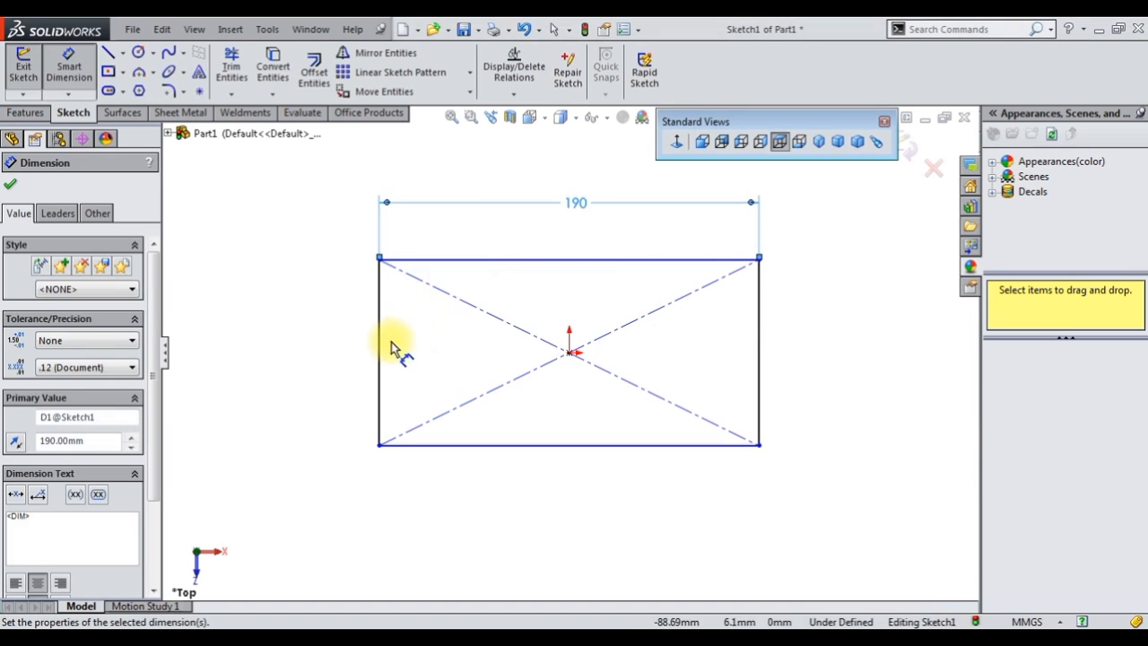
# Dimension the rectangle's height as 90 mm.
pyautogui.click(386, 355)
pyautogui.click(351, 359)
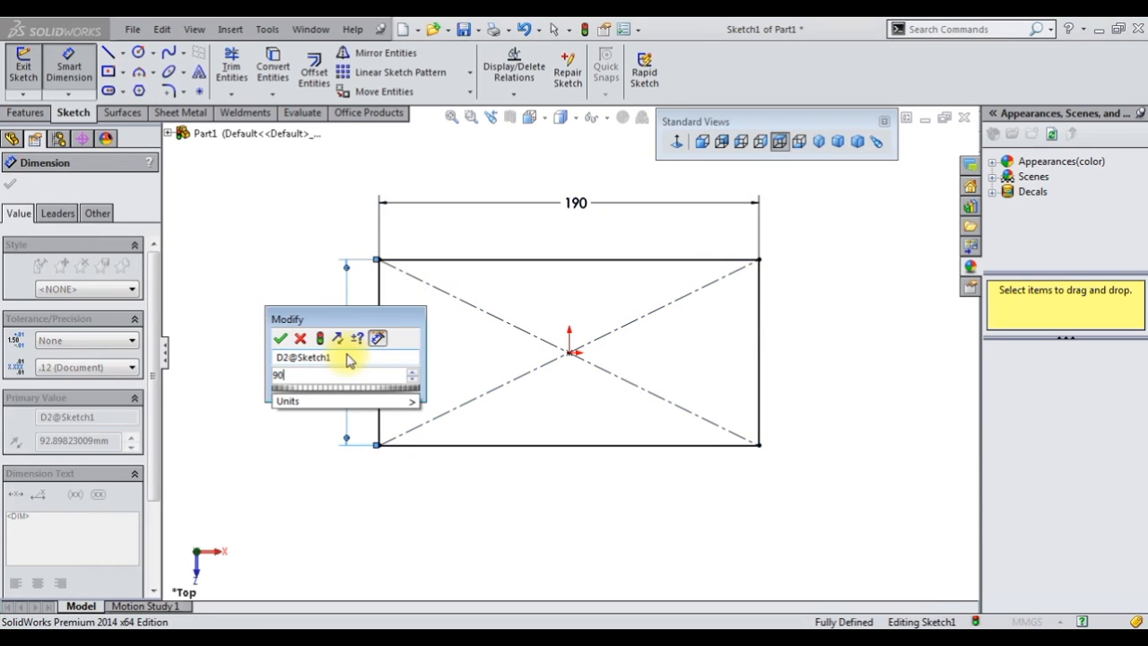
pyautogui.write('90')
pyautogui.press('Return')
# Extrude the rectangle as a blind boss 14 mm thick.
pyautogui.click(25, 112)
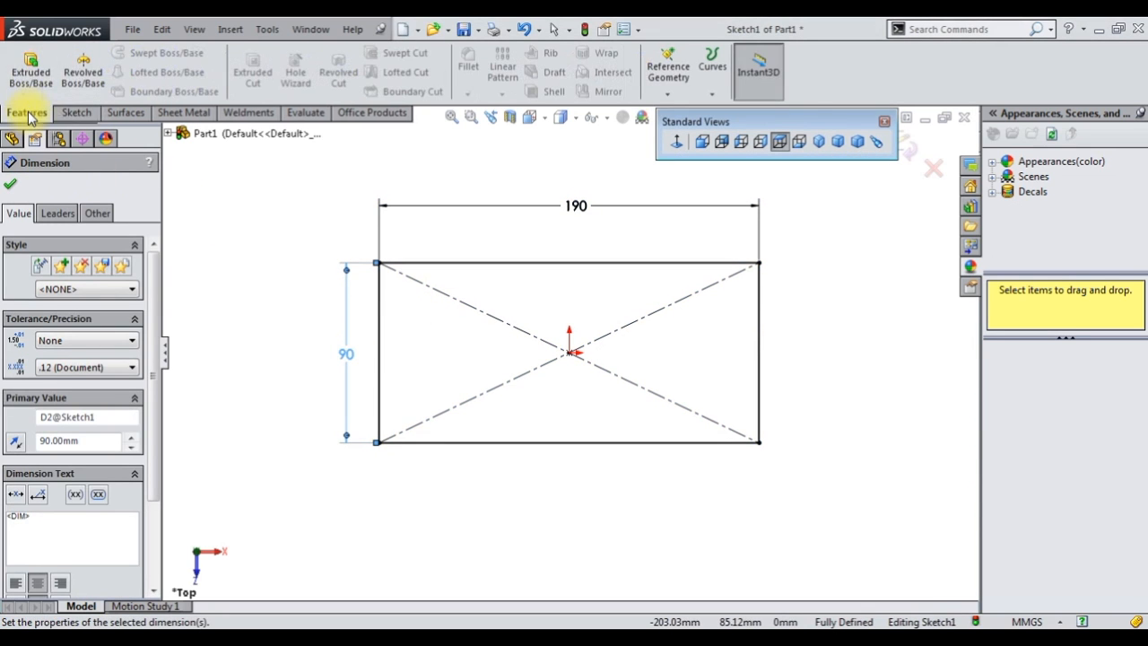
pyautogui.click(27, 80)
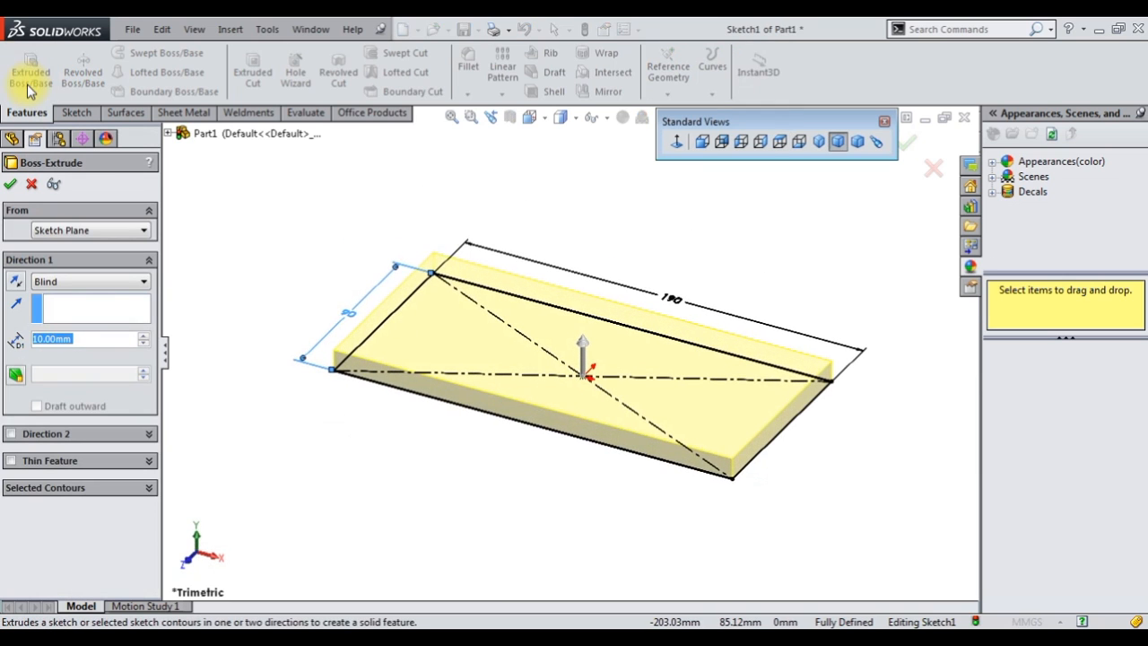
pyautogui.write('14')
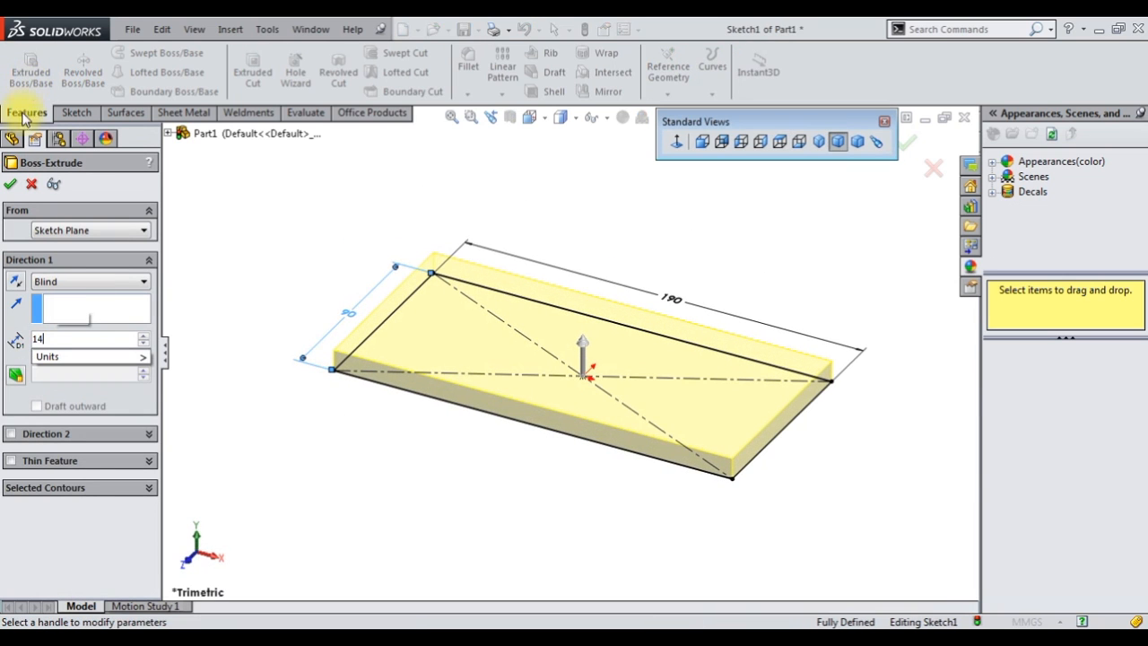
pyautogui.click(12, 184)
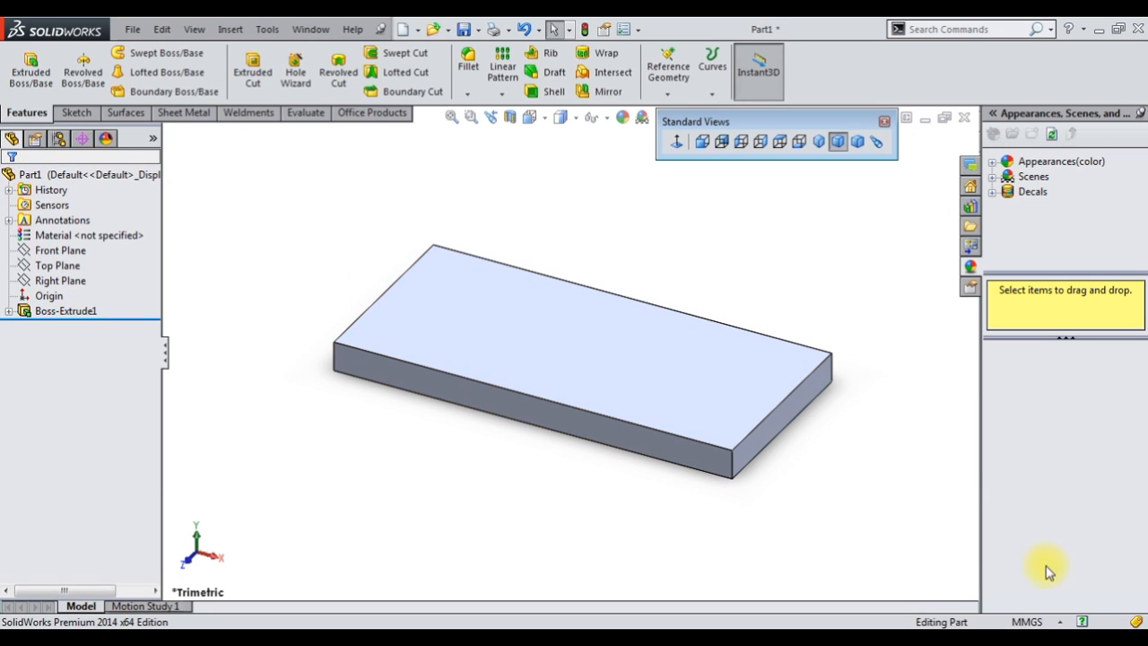
# On the plate's upper face, sketch a construction center rectangle about 44 by 36 mm, centered on the origin.
pyautogui.click(512, 364)
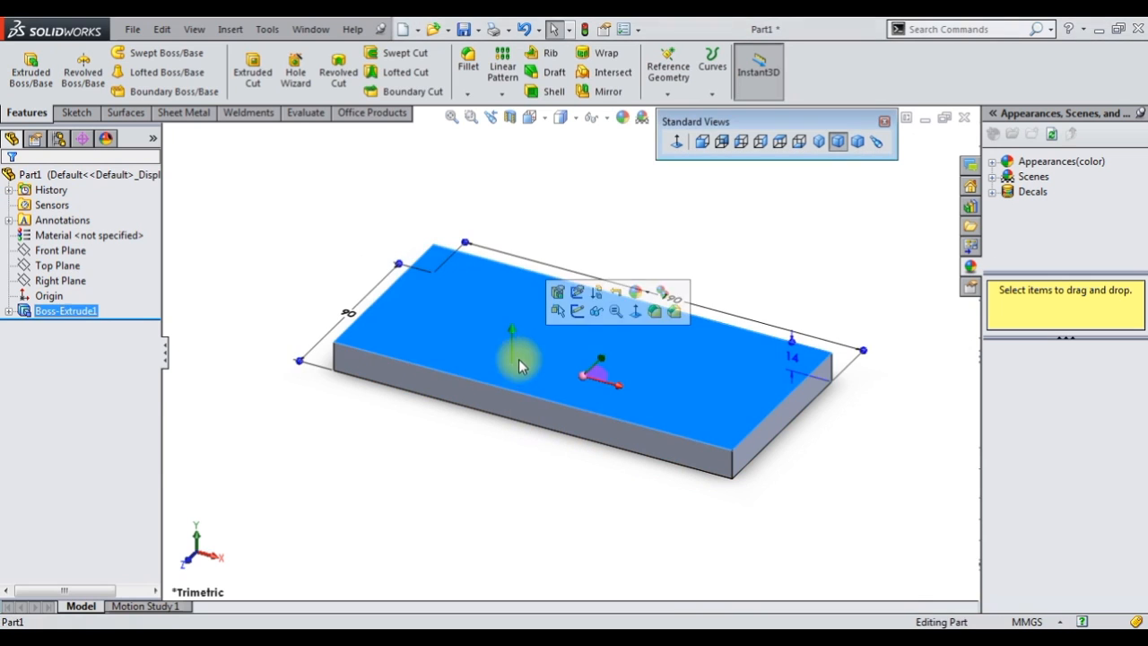
pyautogui.click(634, 311)
pyautogui.rightClick(491, 274)
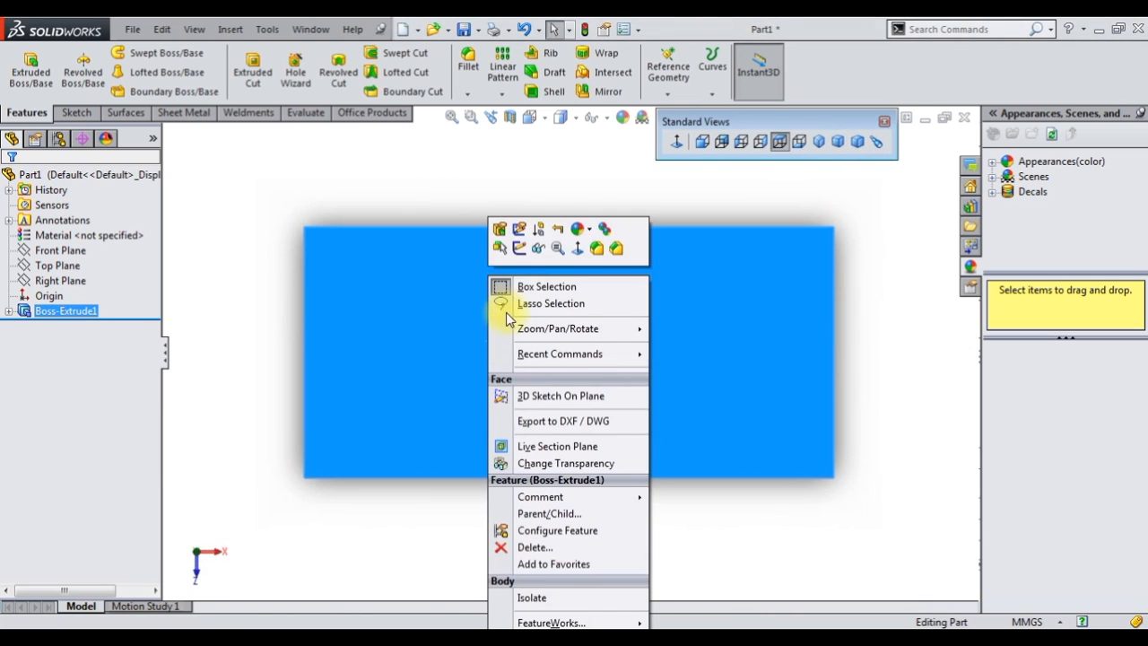
pyautogui.click(519, 249)
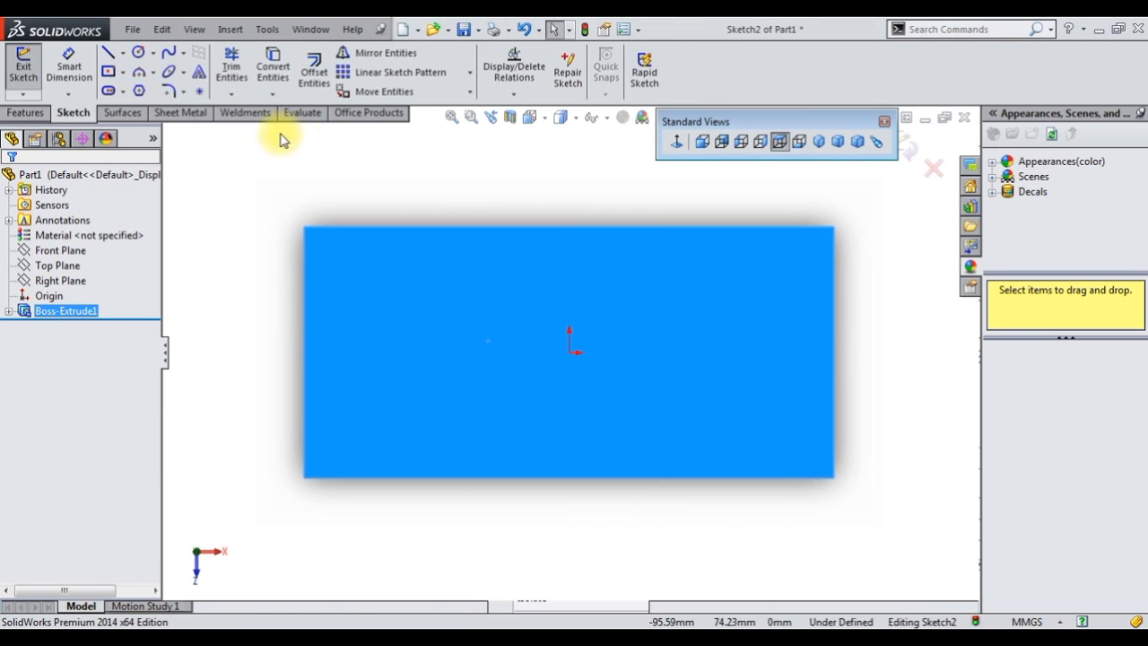
pyautogui.click(110, 73)
pyautogui.click(570, 353)
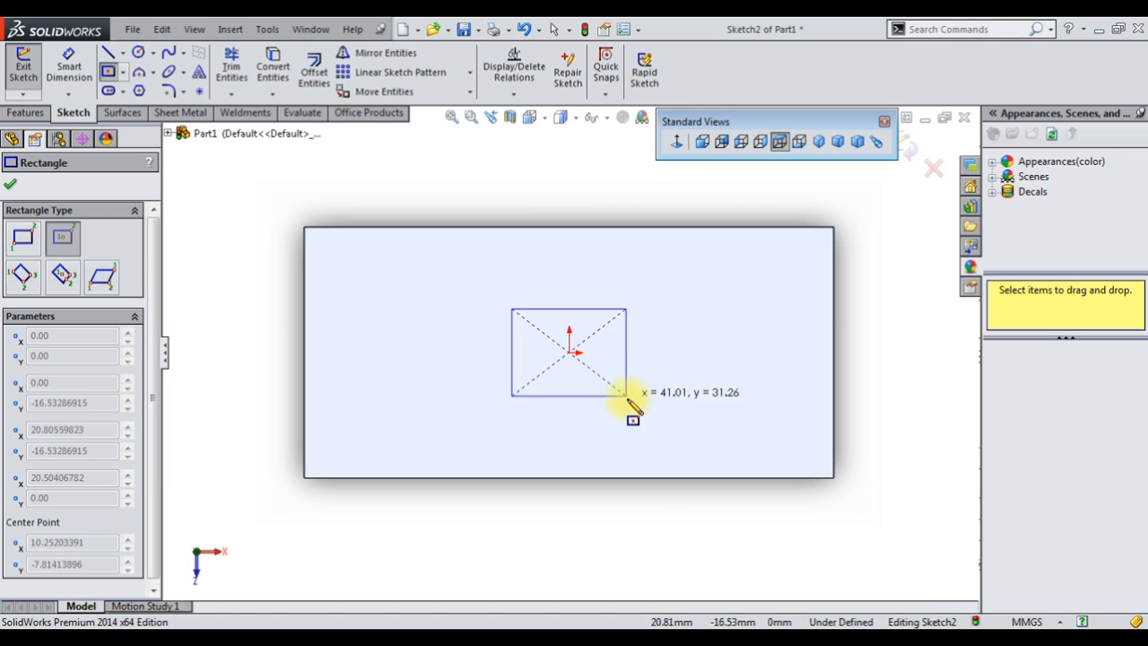
pyautogui.click(631, 401)
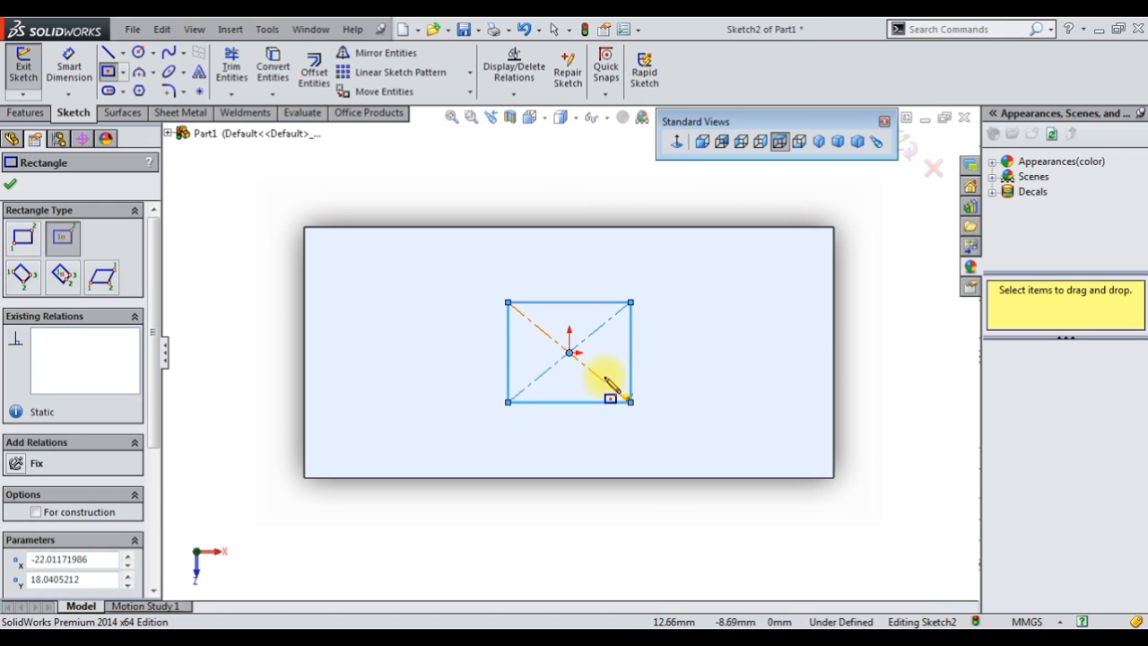
pyautogui.click(35, 512)
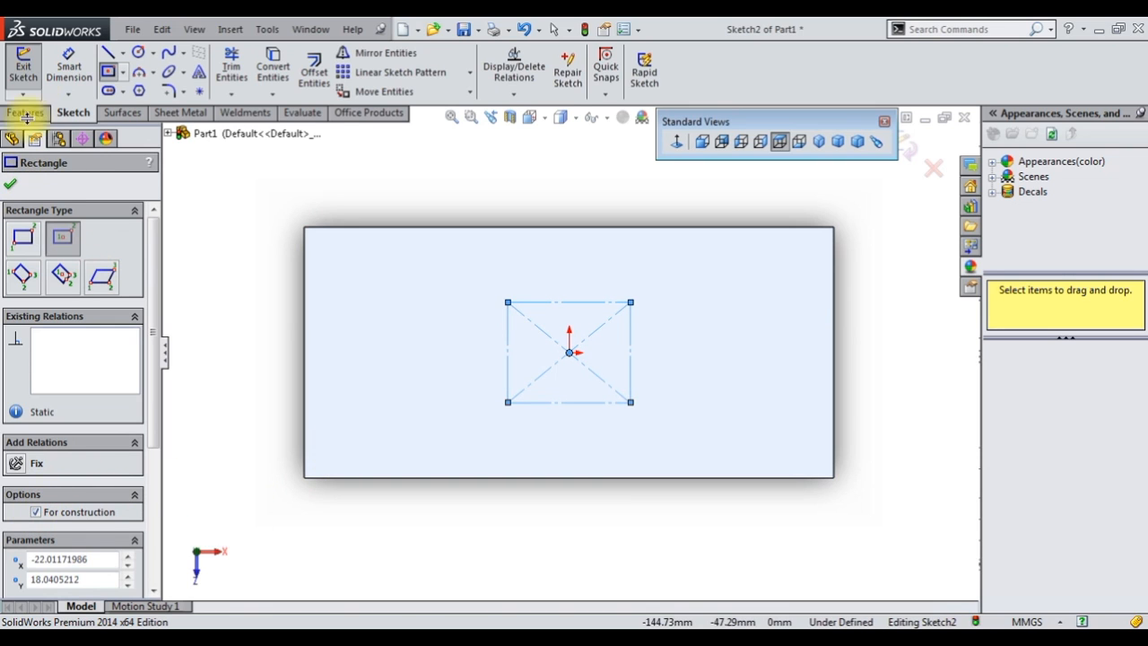
# Dimension the horizontal distance from the origin to the construction rectangle's right side as 24 mm.
pyautogui.click(69, 66)
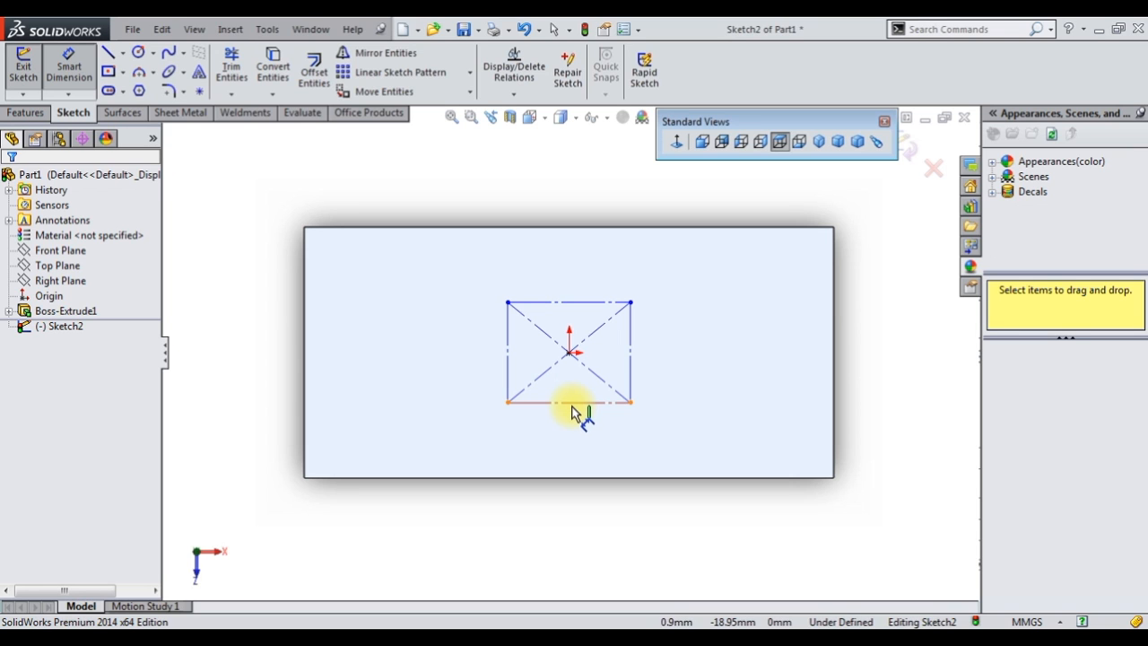
pyautogui.click(631, 379)
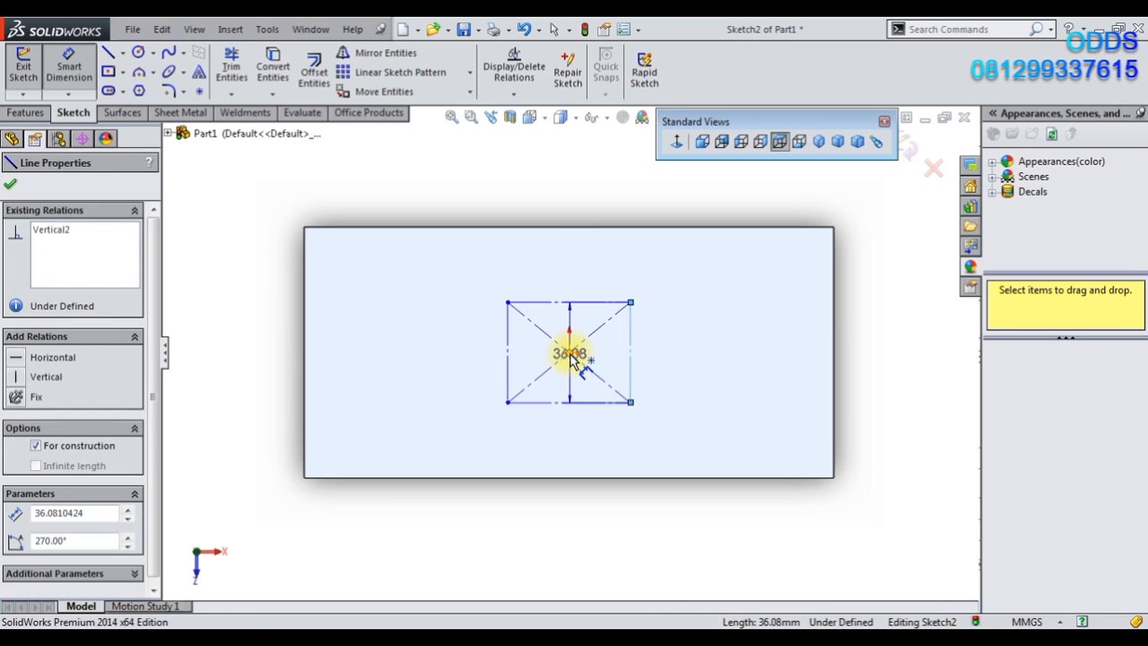
pyautogui.click(569, 353)
pyautogui.click(603, 446)
pyautogui.write('24')
pyautogui.press('Return')
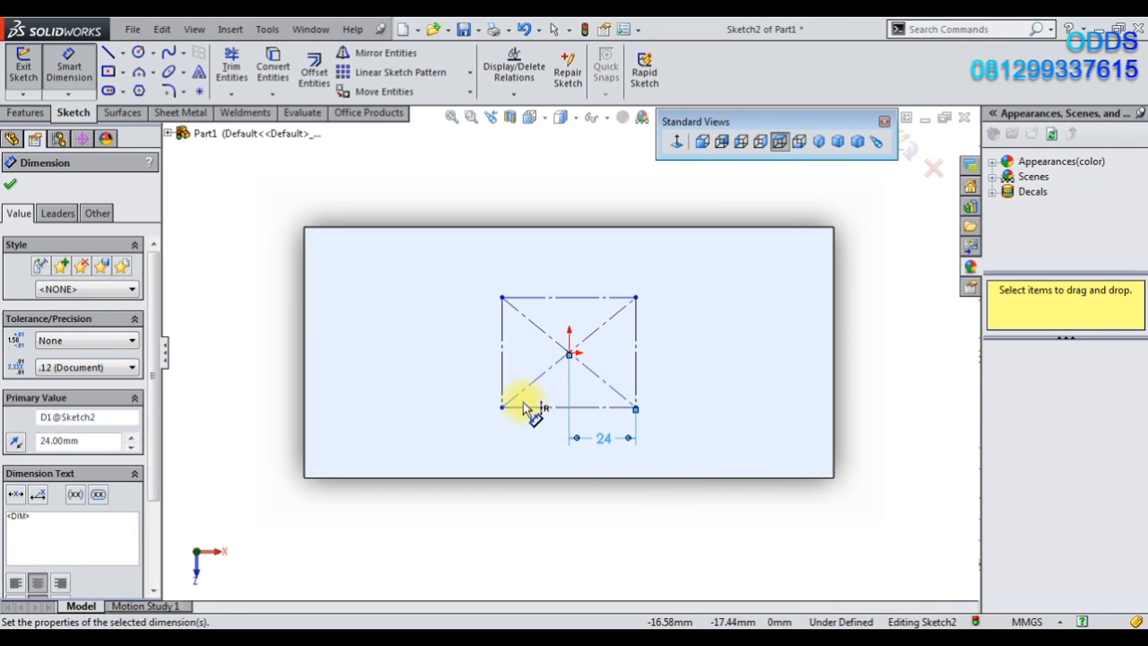
# Dimension the vertical distance from the origin to the construction rectangle's upper side as 28.5 mm.
pyautogui.click(559, 356)
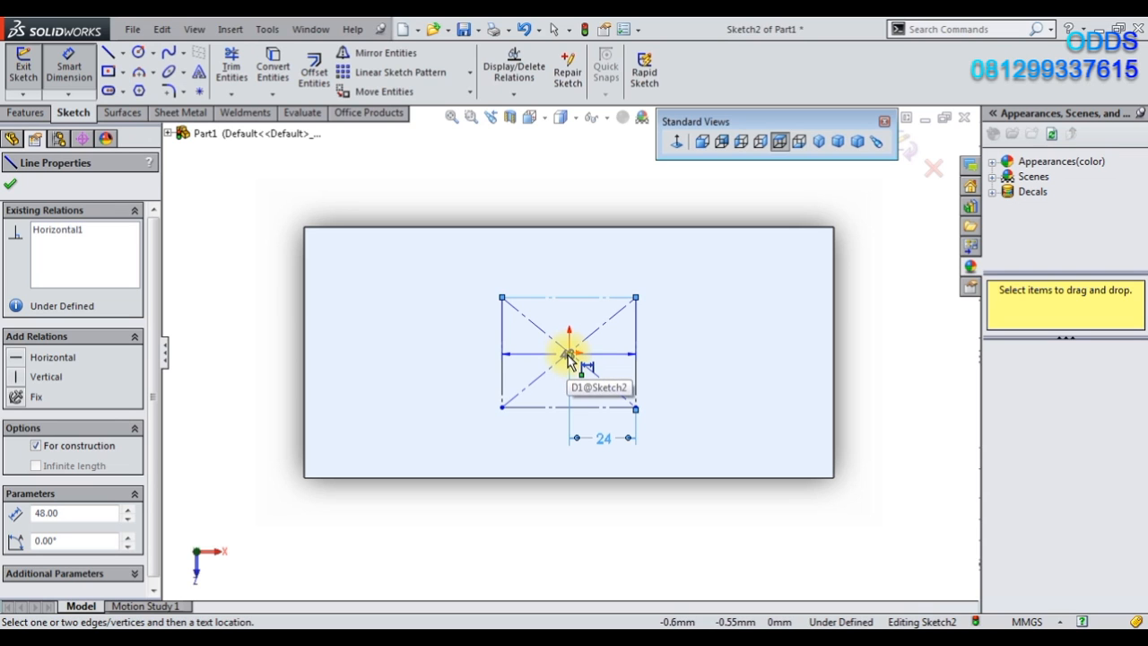
pyautogui.scroll(-3, 568, 355)
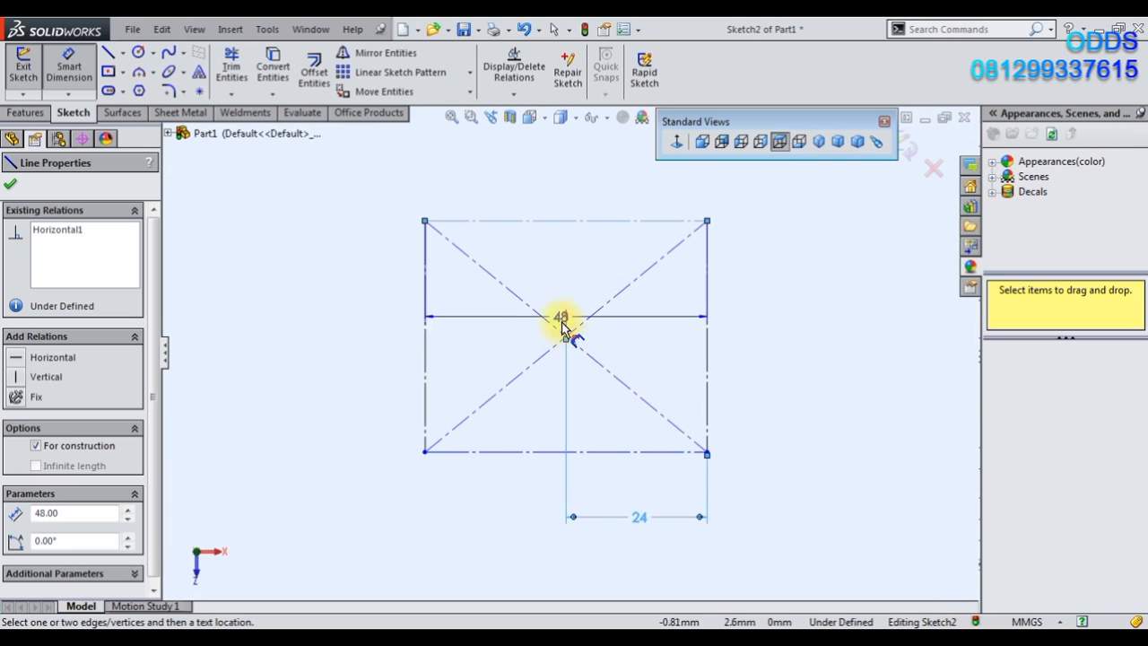
pyautogui.click(566, 337)
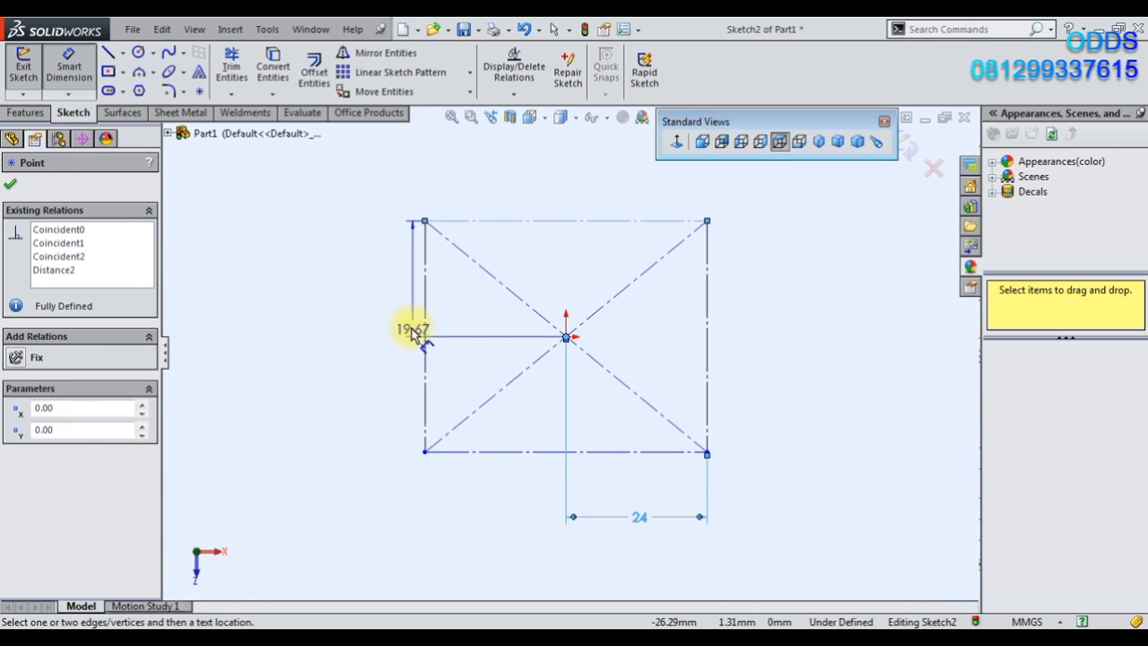
pyautogui.click(366, 300)
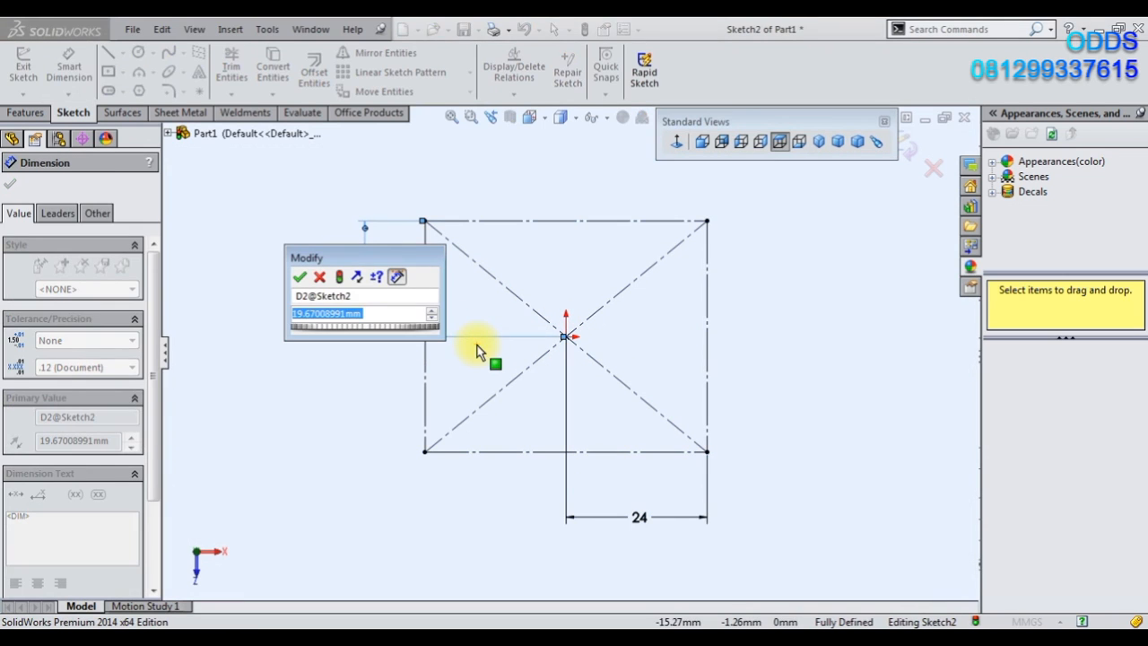
pyautogui.write('28.5')
pyautogui.press('Return')
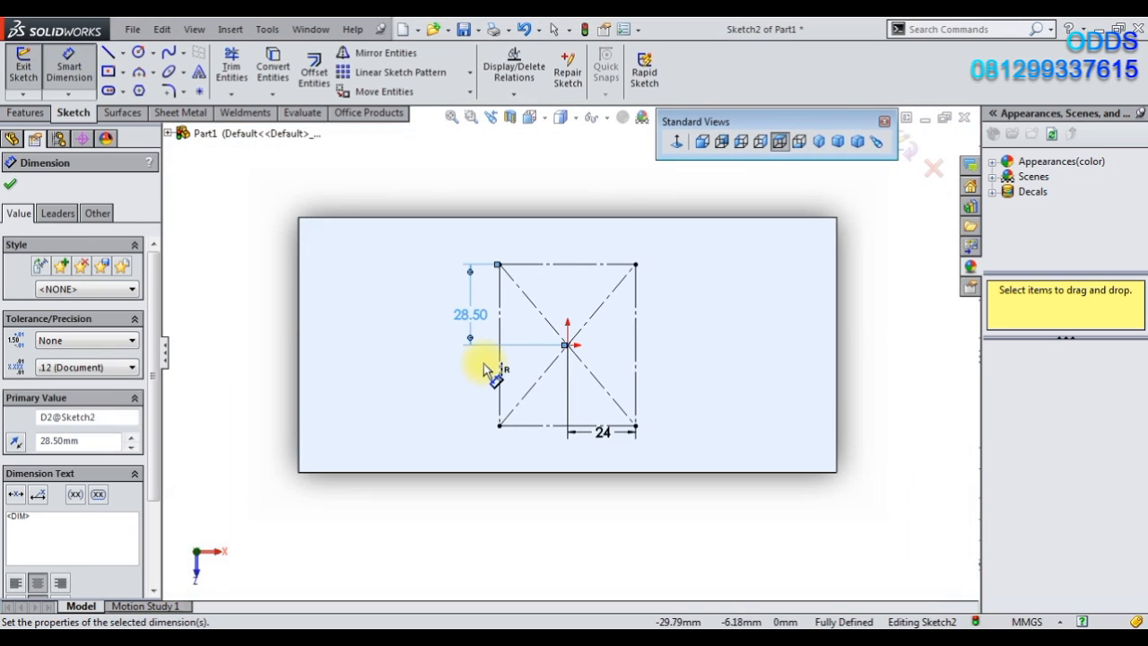
# Reposition the 24 mm dimension below the plate and the 28.50 mm dimension farther from the construction rectangle.
pyautogui.click(607, 471)
pyautogui.moveTo(606, 432); pyautogui.dragTo(605, 491)
pyautogui.moveTo(463, 321); pyautogui.dragTo(423, 307)
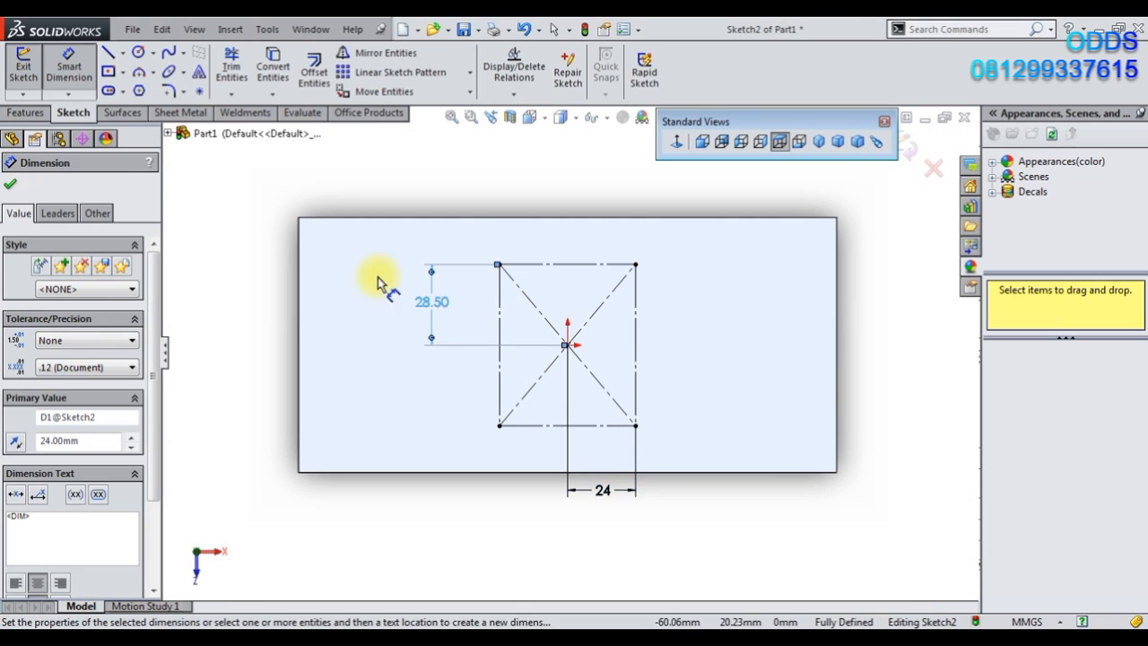
# Sketch a circle about 5.5 mm in diameter centered on the construction rectangle's upper-left corner.
pyautogui.click(154, 54)
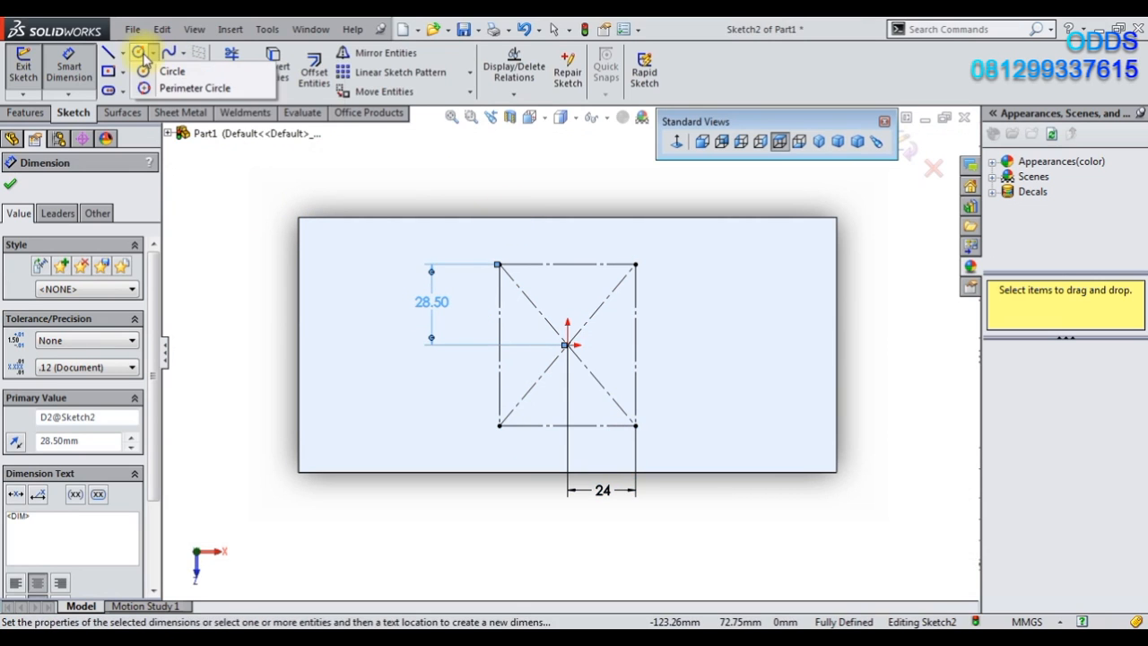
pyautogui.click(169, 70)
pyautogui.click(466, 274)
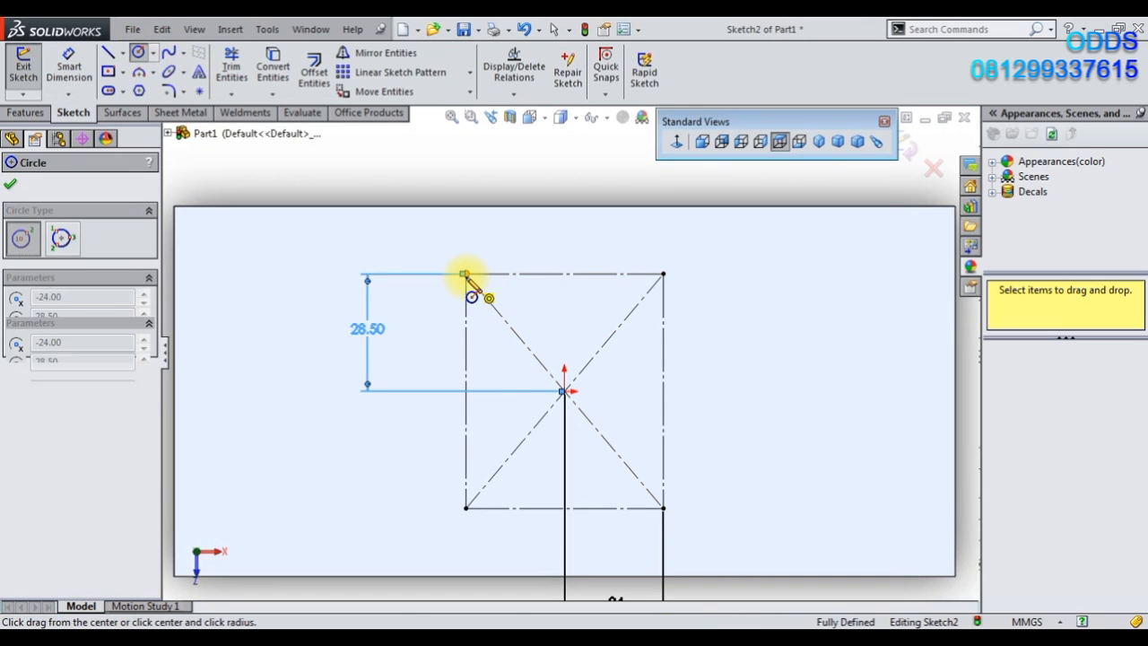
pyautogui.click(467, 284)
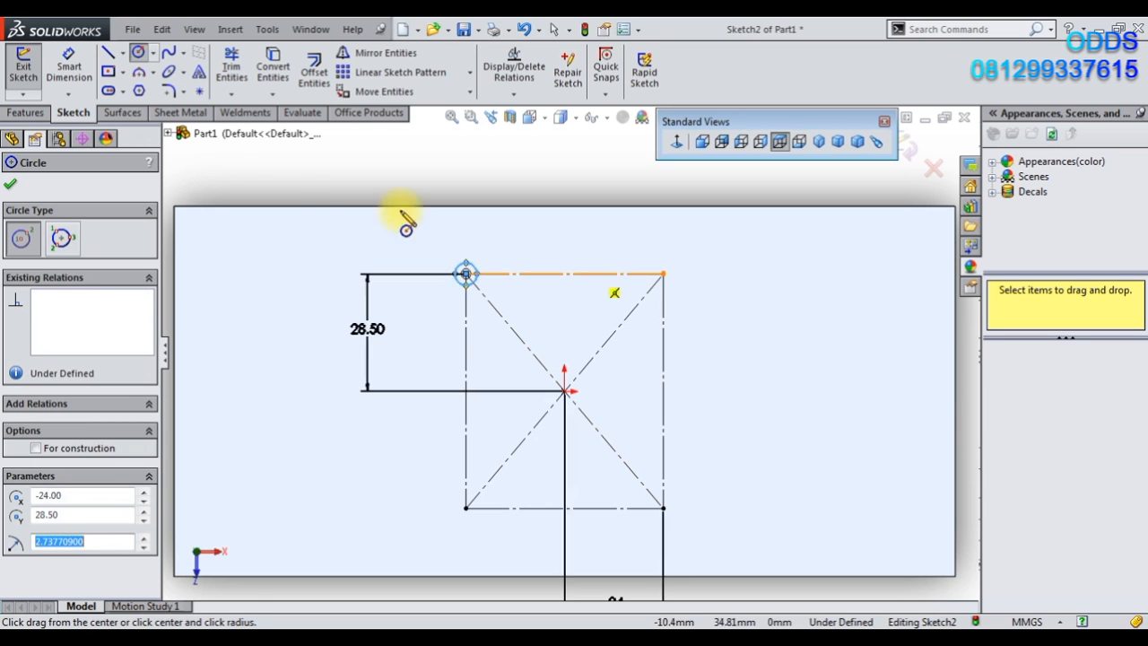
# Dimension the corner circle's diameter as 4 mm.
pyautogui.click(68, 72)
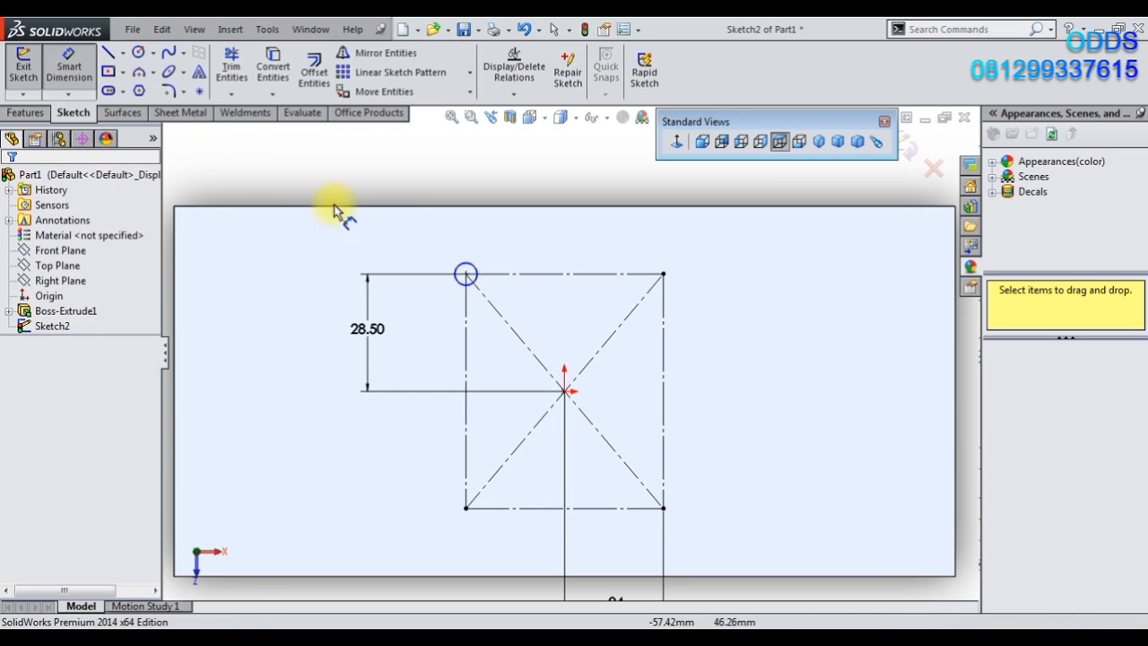
pyautogui.press('z')
pyautogui.click(515, 310)
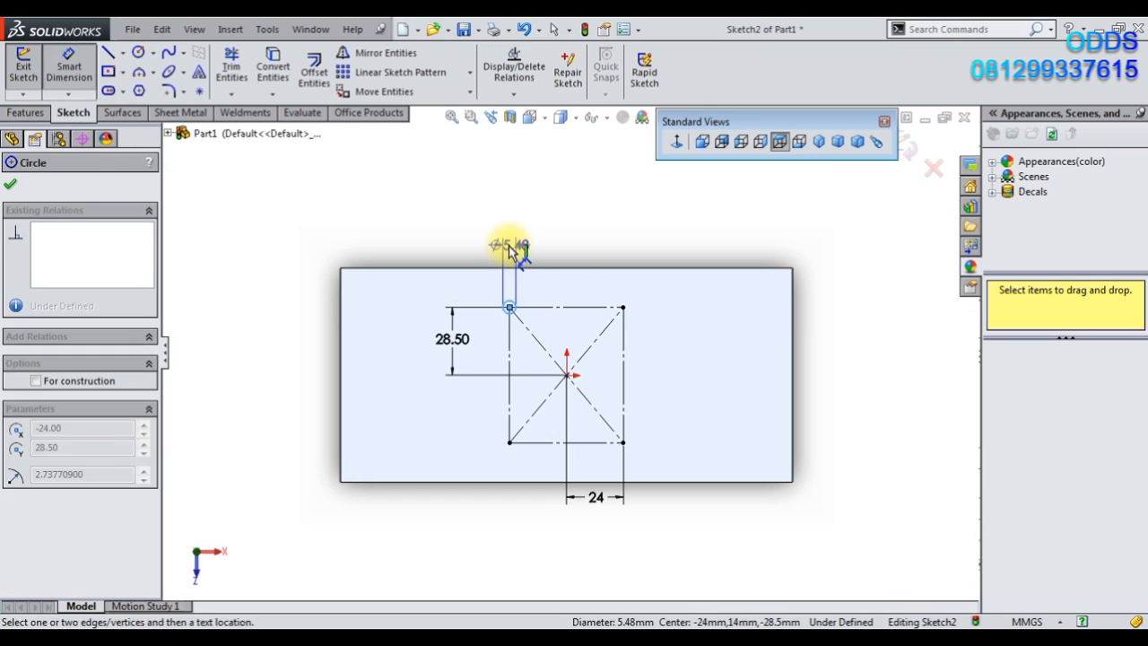
pyautogui.click(518, 253)
pyautogui.write('4')
pyautogui.press('Return')
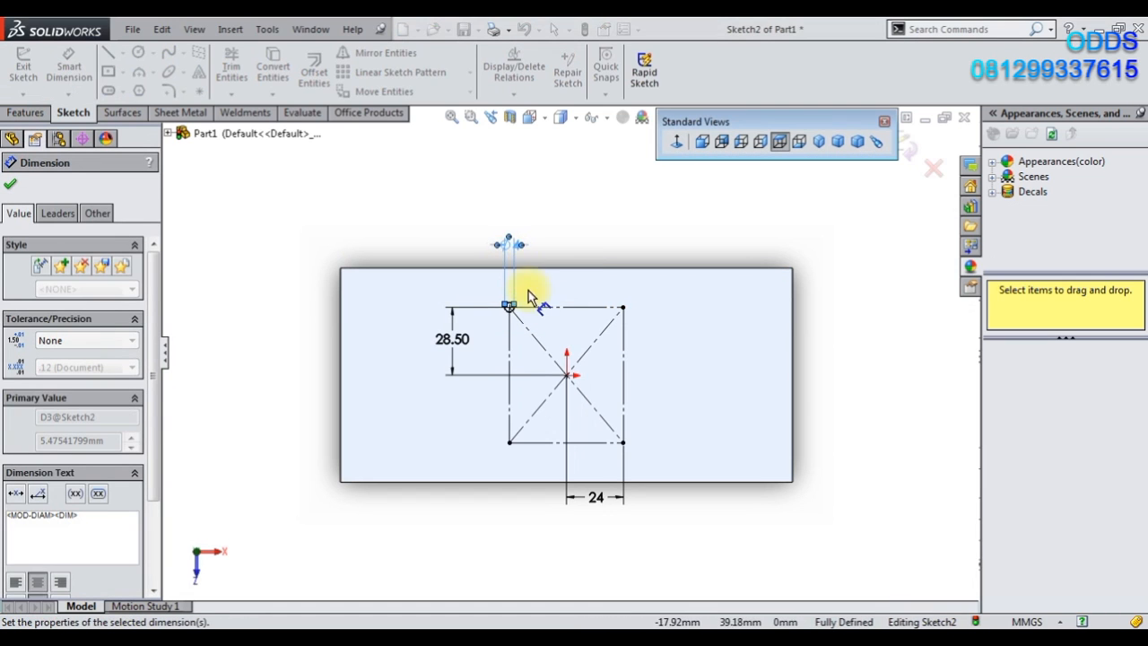
# Copy the 4 mm circle from its center to the other three corners of the construction rectangle.
pyautogui.scroll(5, 512, 296)
pyautogui.press('Escape')
pyautogui.click(512, 353)
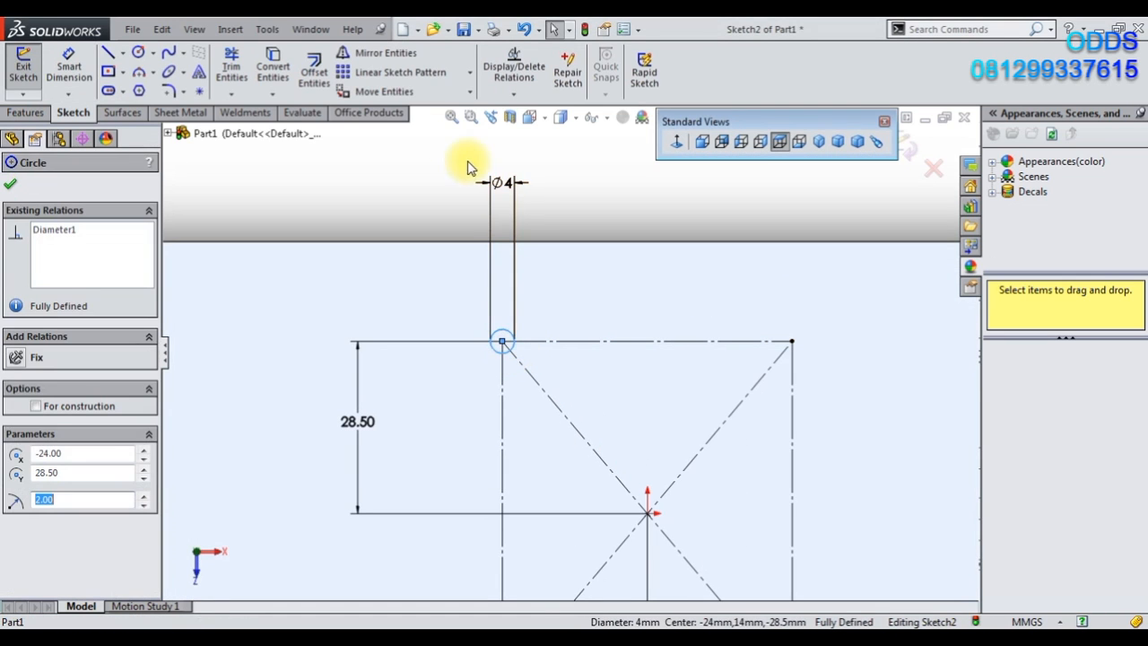
pyautogui.click(287, 96)
pyautogui.click(285, 99)
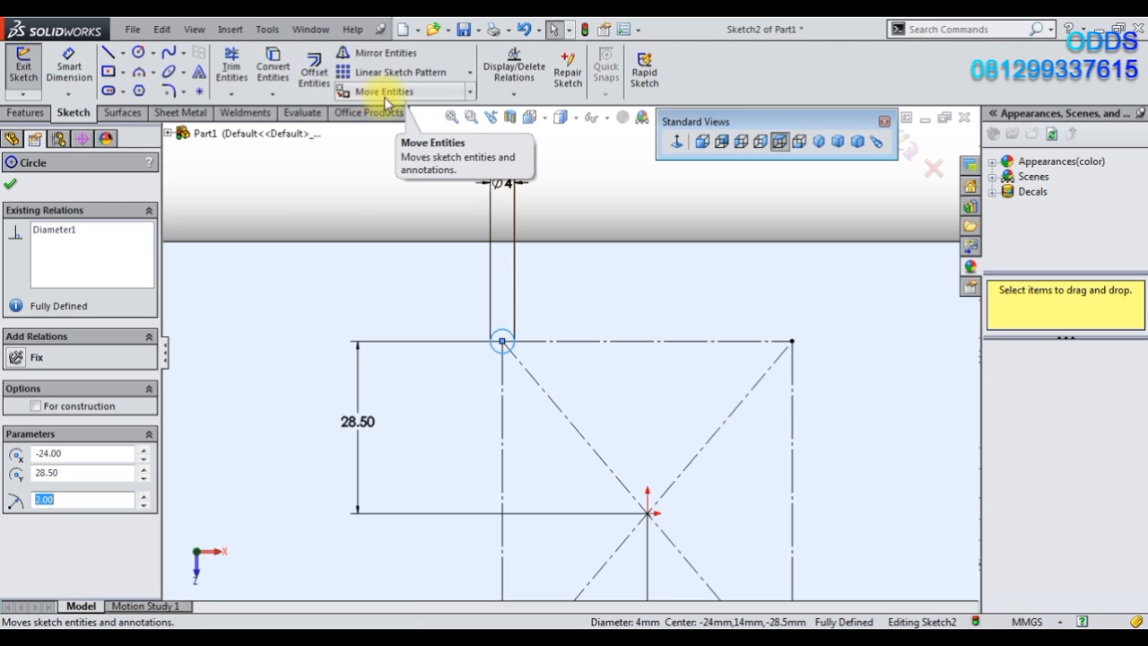
pyautogui.click(468, 93)
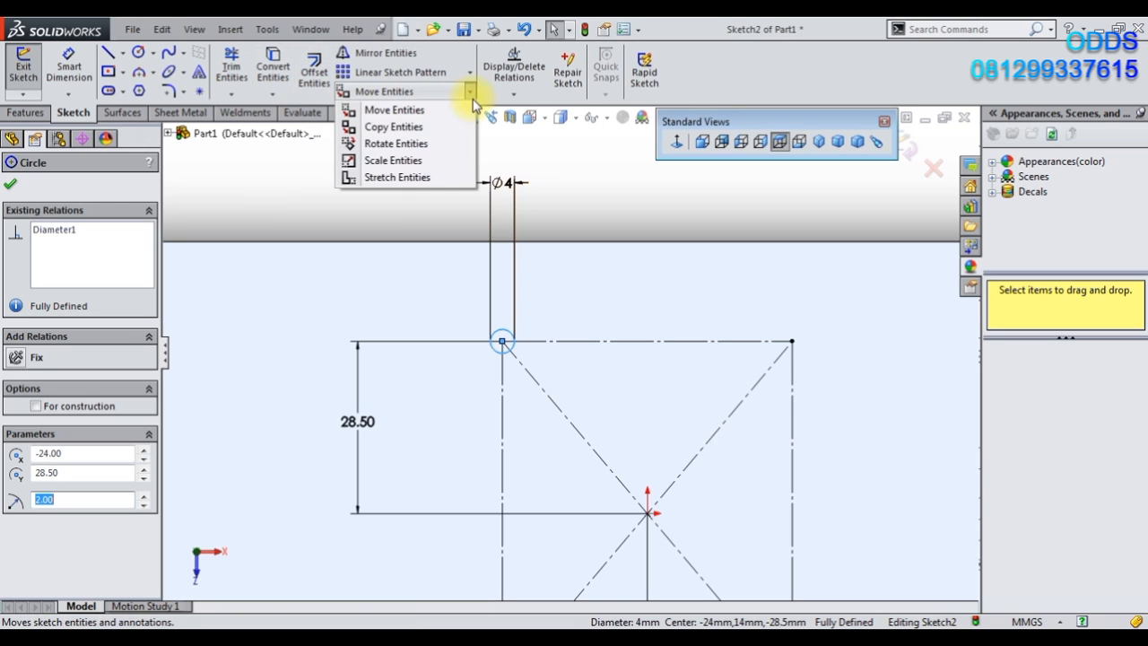
pyautogui.click(439, 131)
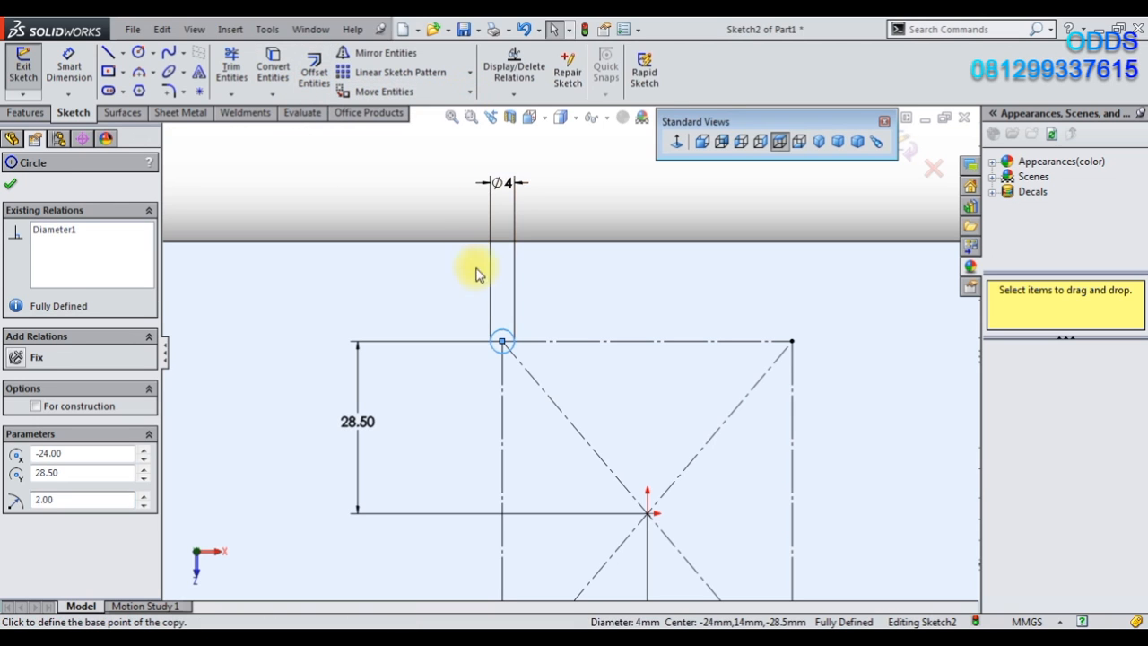
pyautogui.click(502, 342)
pyautogui.click(791, 341)
pyautogui.scroll(3, 730, 540)
pyautogui.click(698, 545)
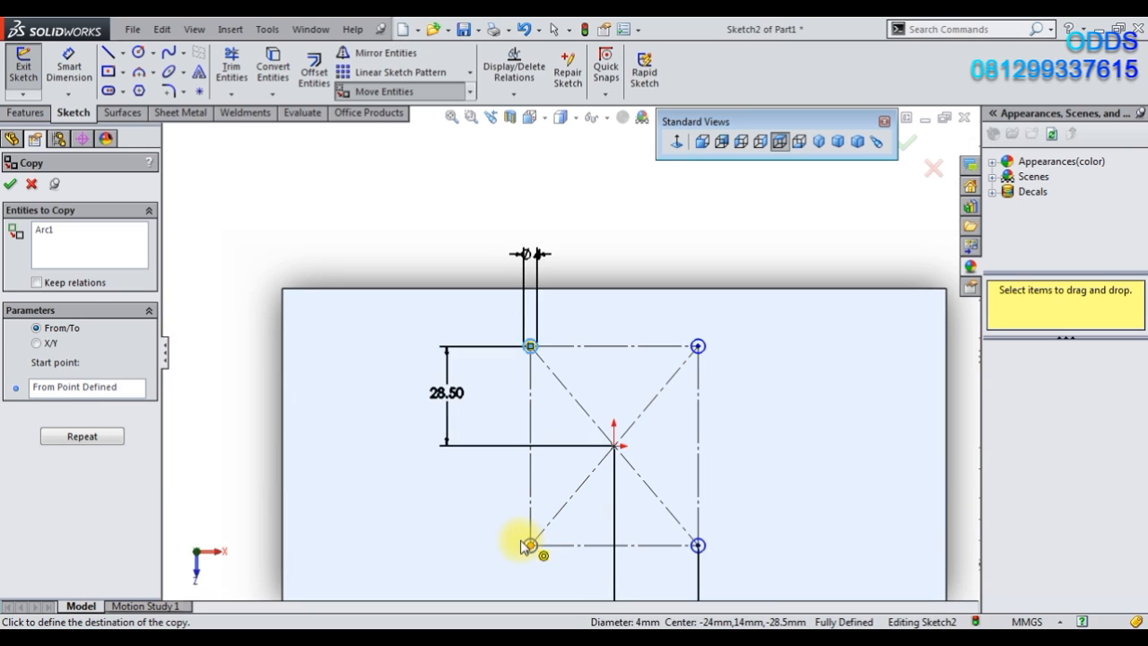
pyautogui.click(530, 545)
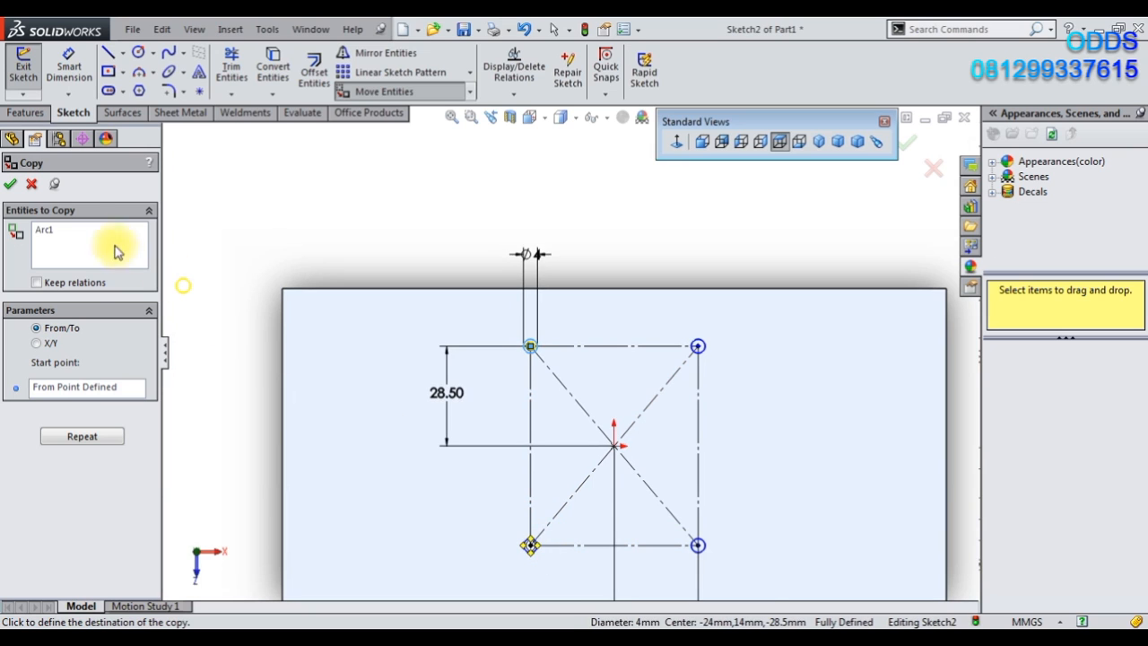
pyautogui.click(11, 186)
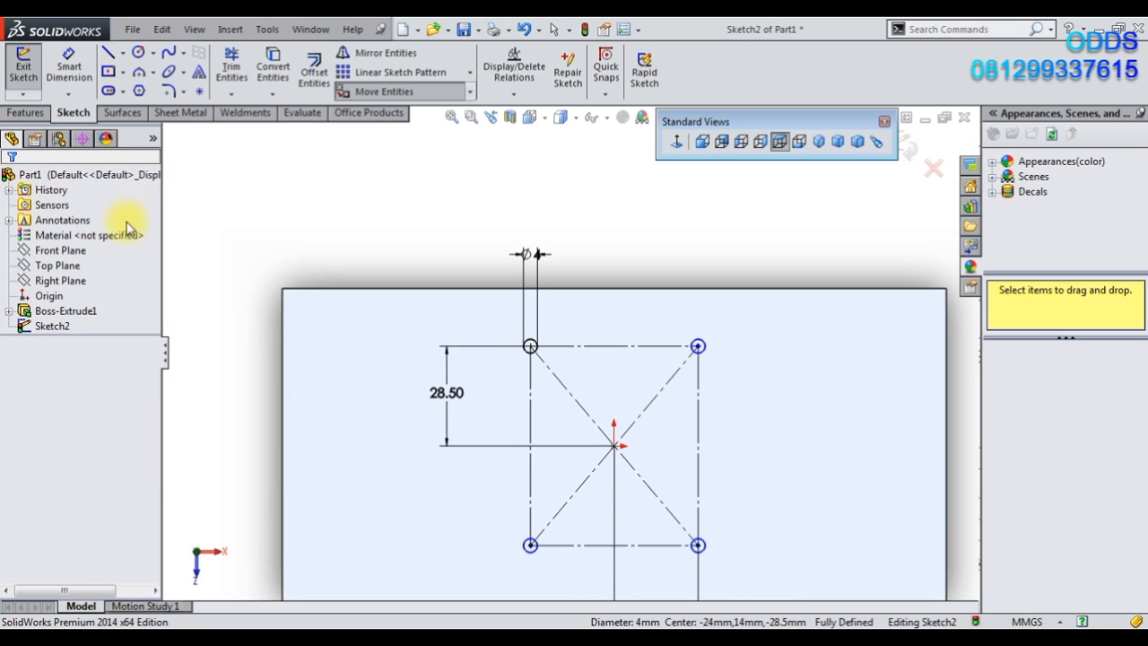
# Apply an Equal relation to the four corner circles.
pyautogui.click(700, 350)
pyautogui.keyDown('ctrl'); pyautogui.click(707, 544); pyautogui.keyUp('ctrl')
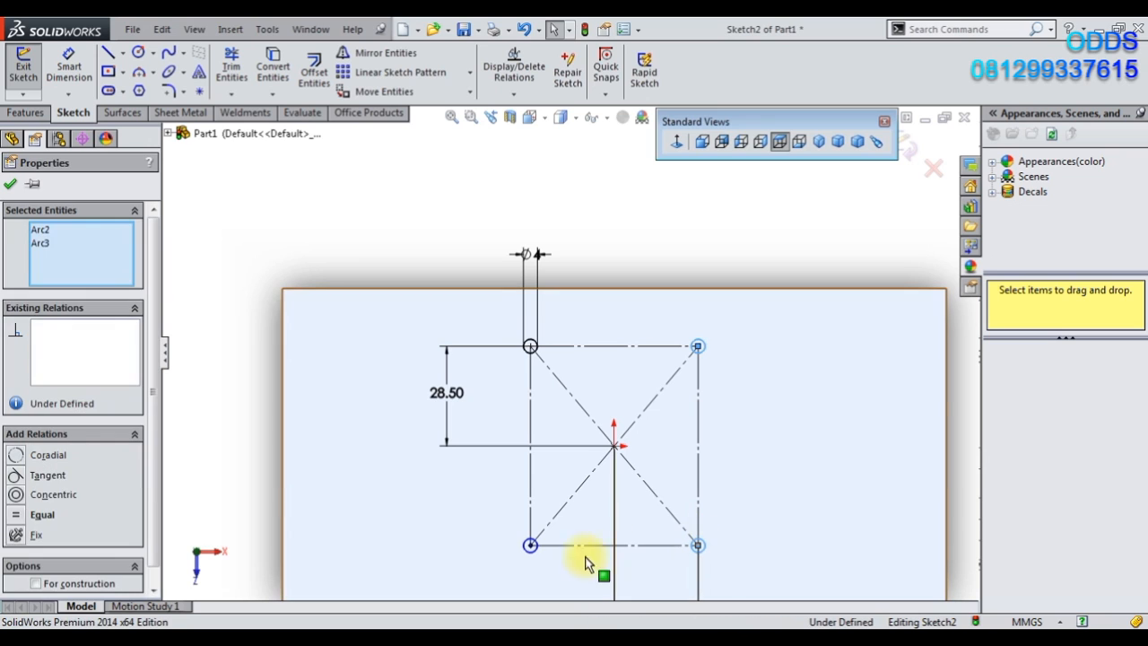
pyautogui.keyDown('ctrl'); pyautogui.click(532, 548); pyautogui.keyUp('ctrl')
pyautogui.keyDown('ctrl'); pyautogui.click(534, 359); pyautogui.keyUp('ctrl')
pyautogui.click(625, 291)
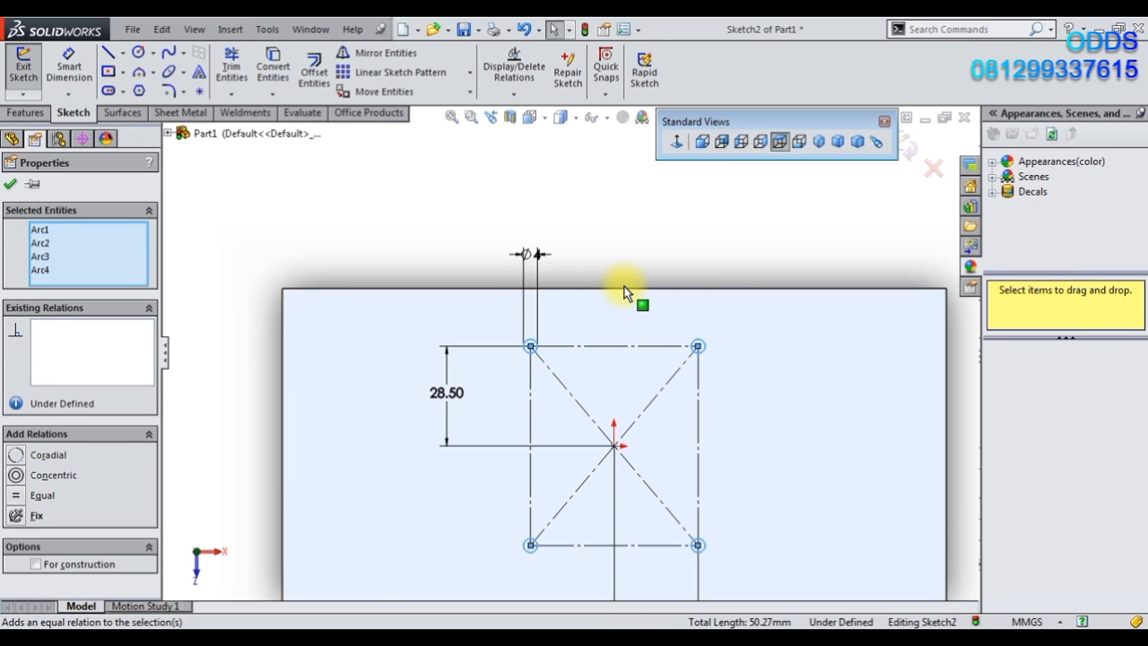
pyautogui.click(10, 182)
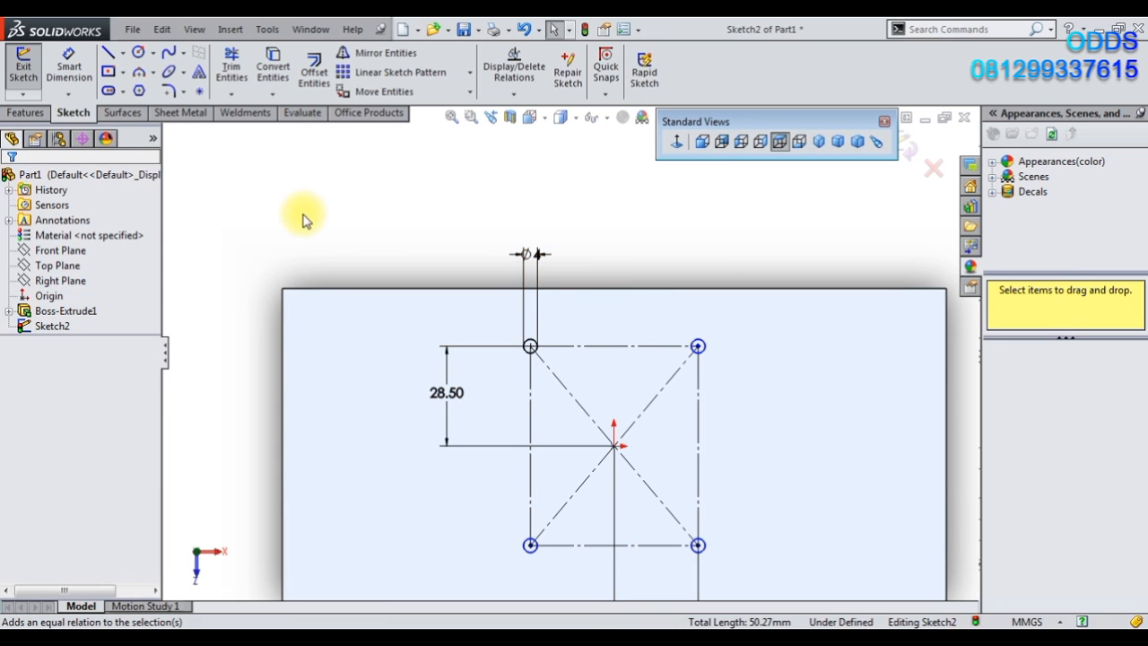
# Cut-extrude the four circles through the plate with the Through All end condition.
pyautogui.click(818, 141)
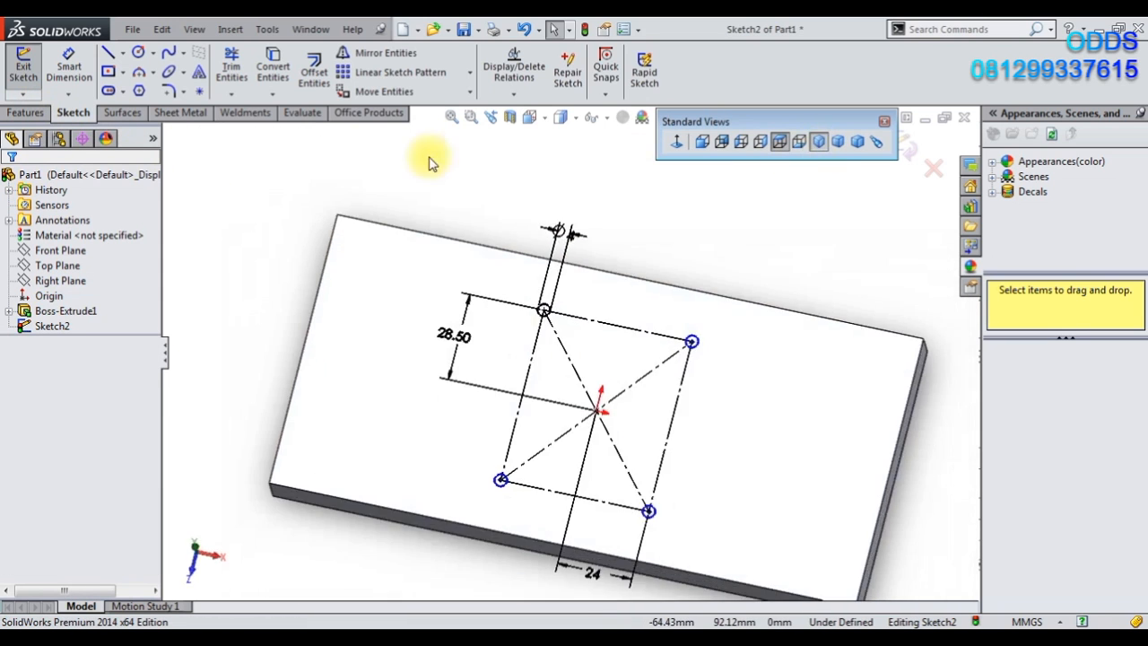
pyautogui.click(18, 117)
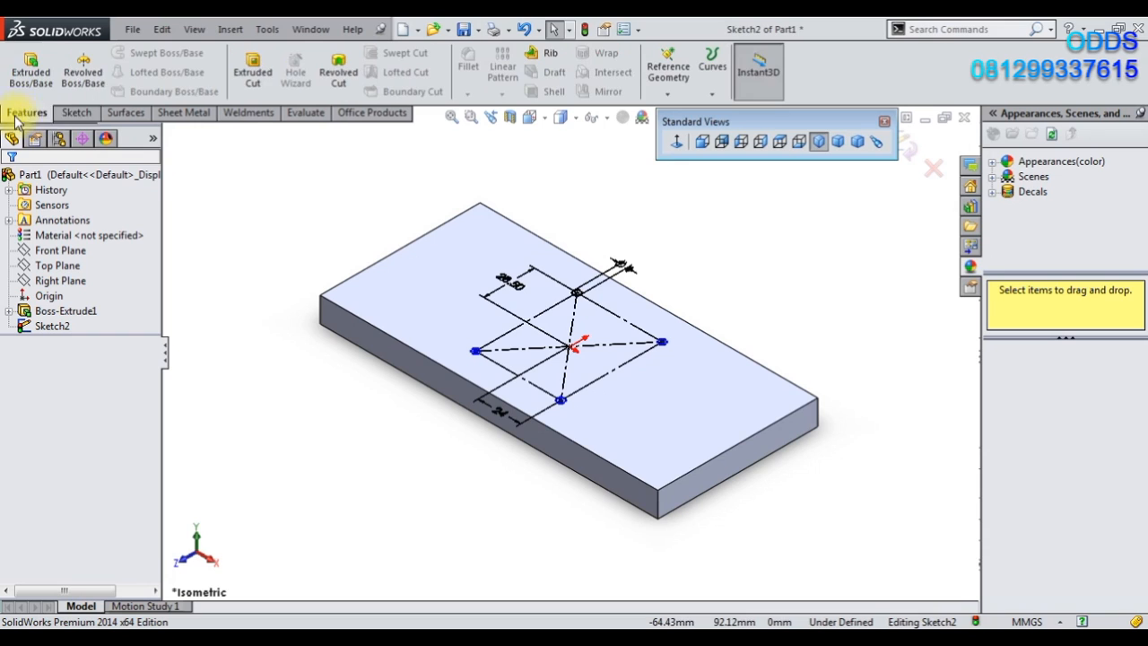
pyautogui.click(252, 72)
pyautogui.click(90, 280)
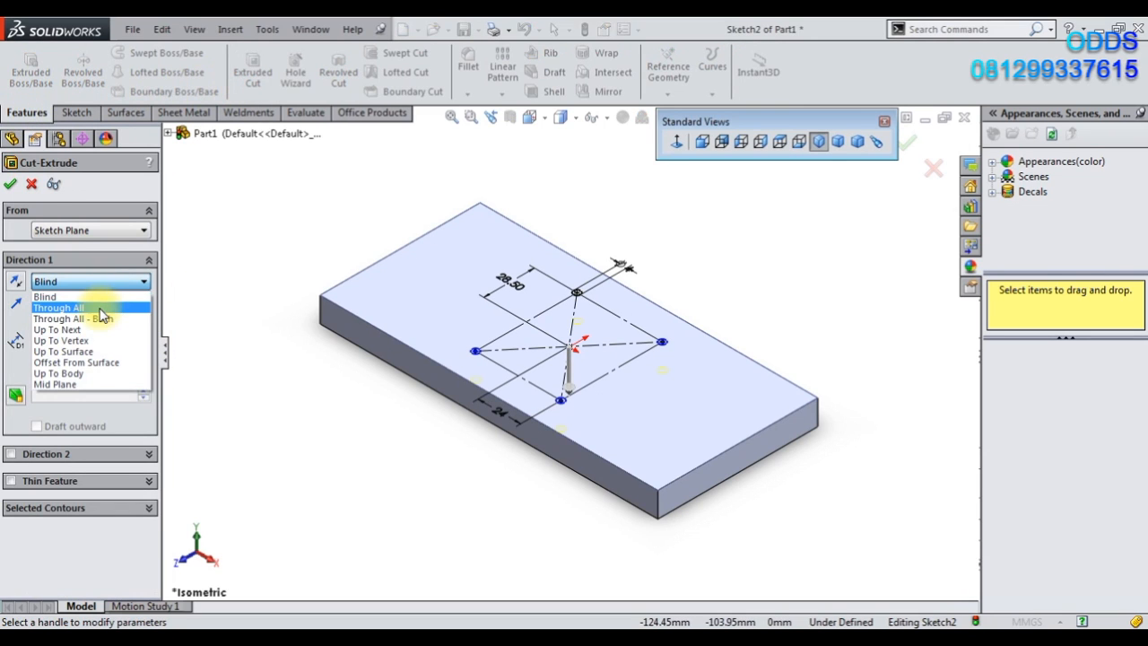
pyautogui.click(58, 304)
pyautogui.click(11, 184)
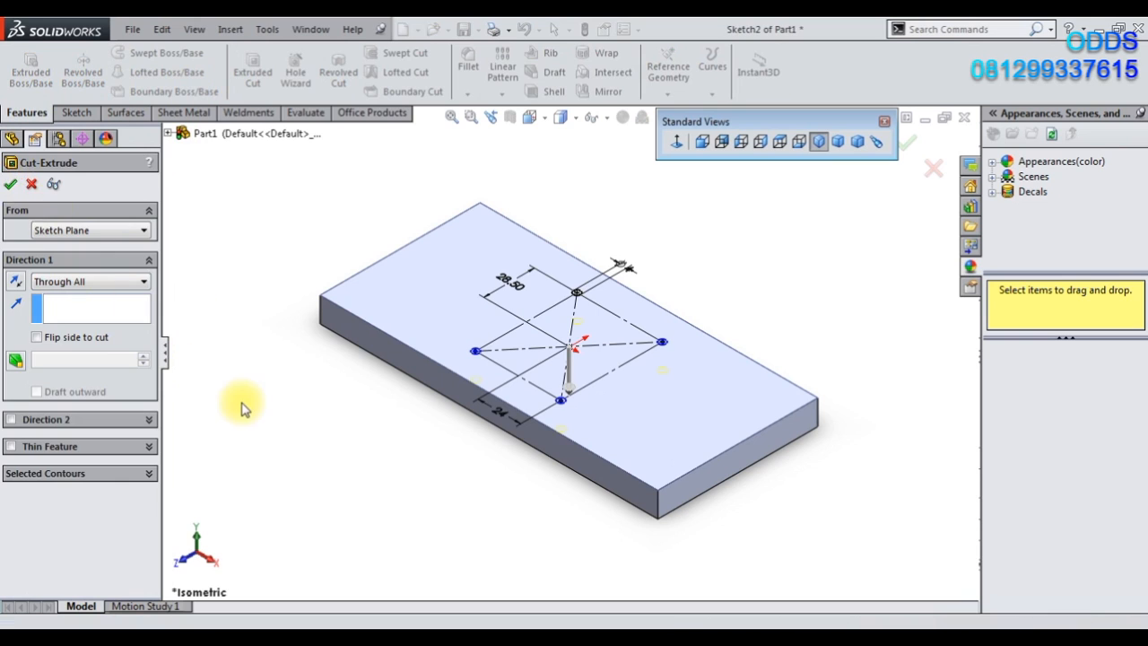
pyautogui.click(212, 536)
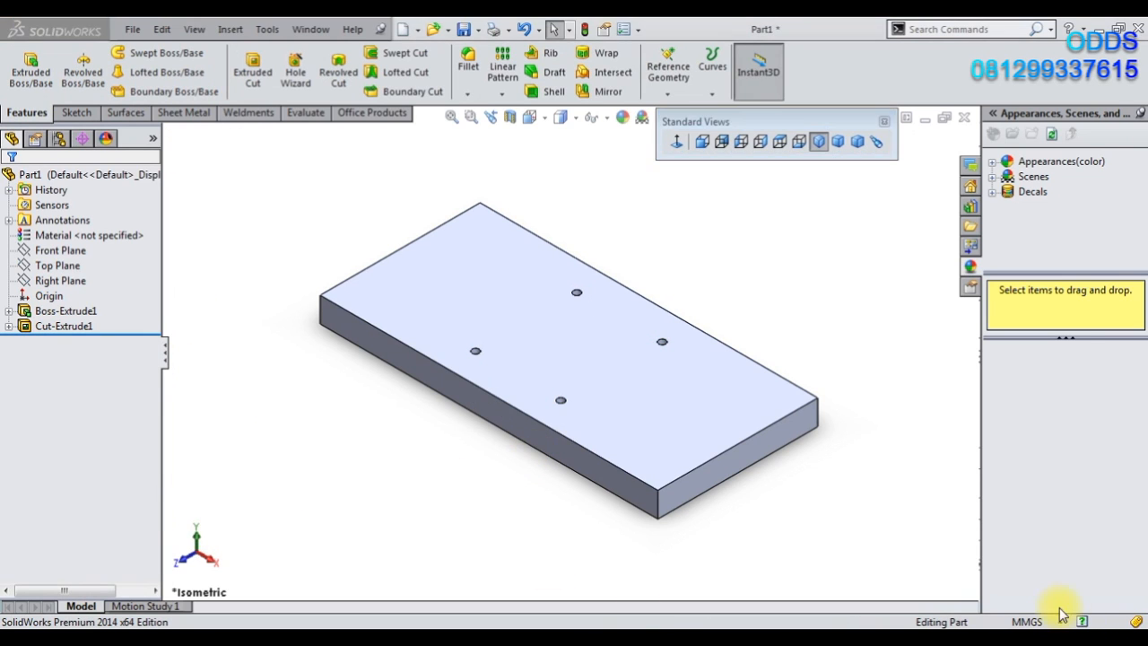
# Sketch a center rectangle about 143 by 65 mm from the origin on the plate's top face and make it construction geometry.
pyautogui.click(615, 365)
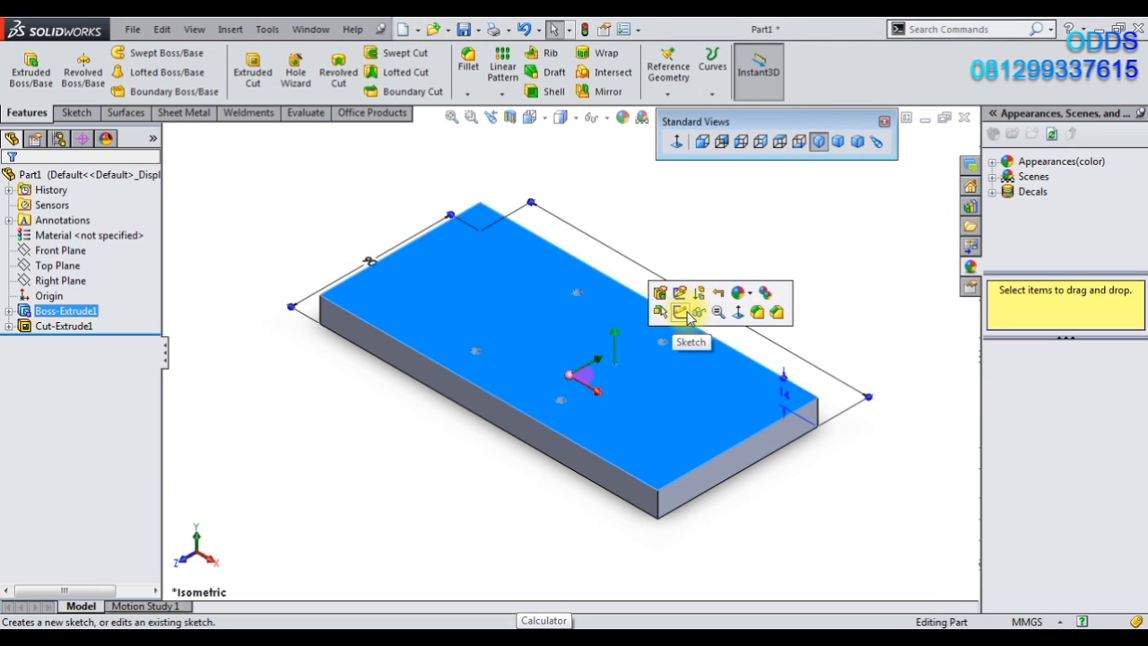
pyautogui.click(674, 304)
pyautogui.click(674, 140)
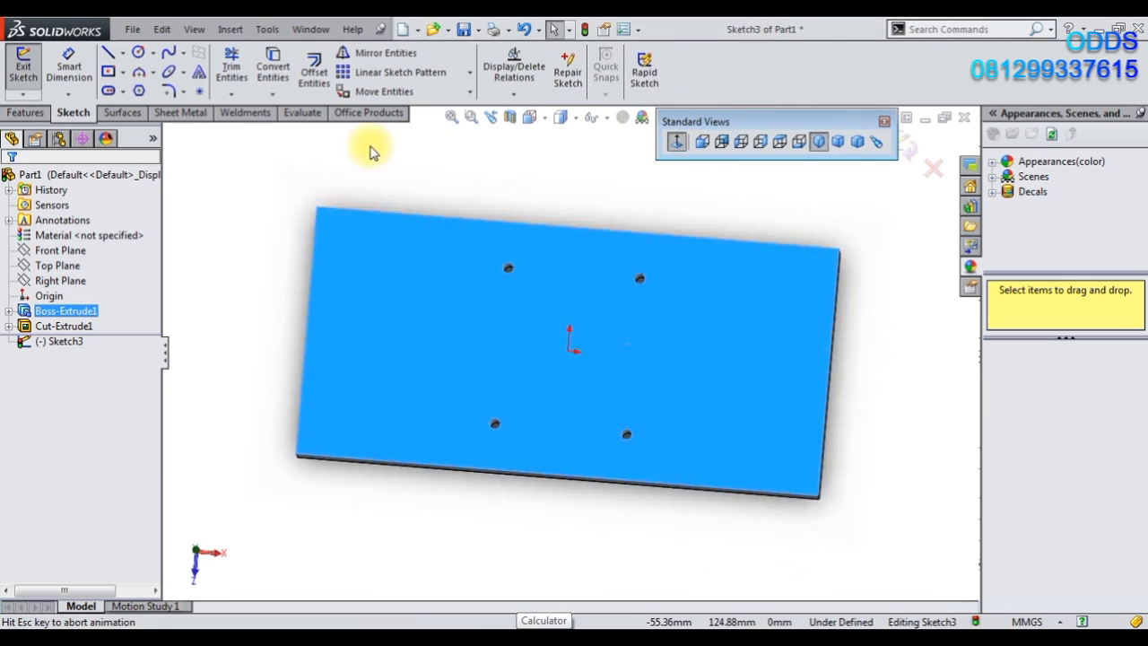
pyautogui.click(108, 71)
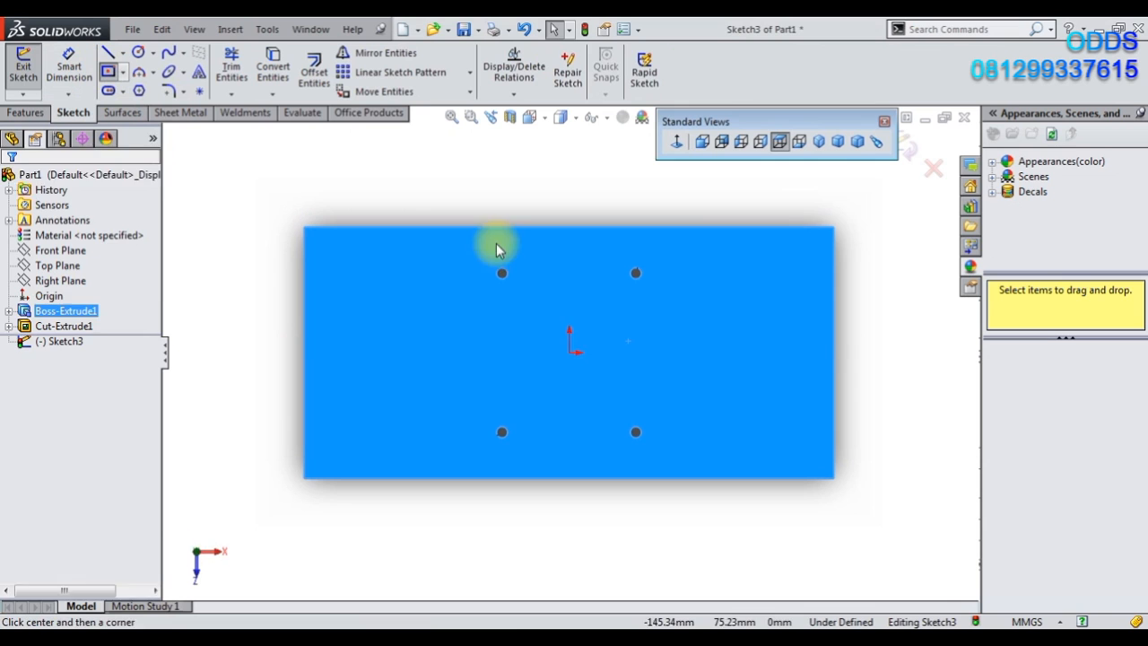
pyautogui.click(569, 353)
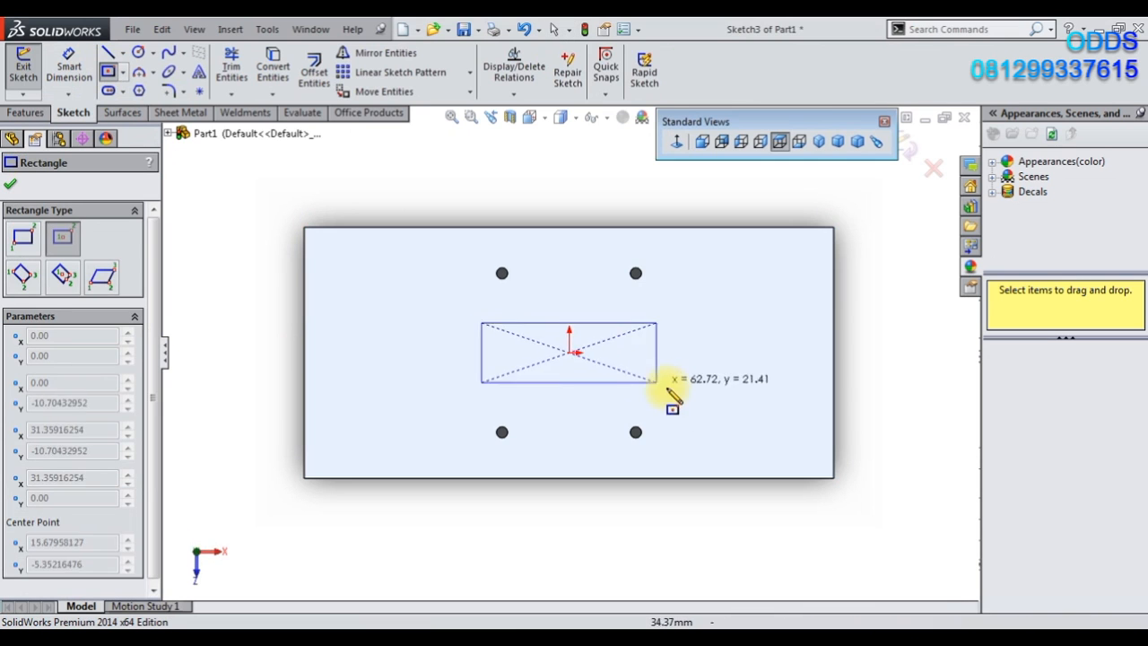
pyautogui.click(769, 442)
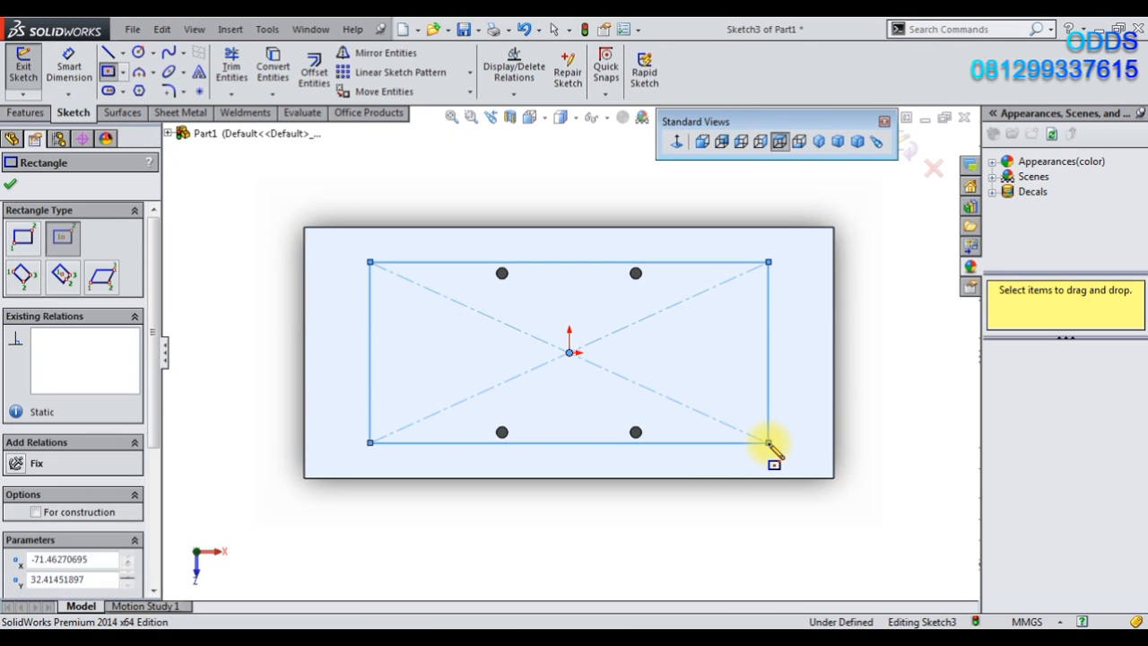
pyautogui.click(36, 512)
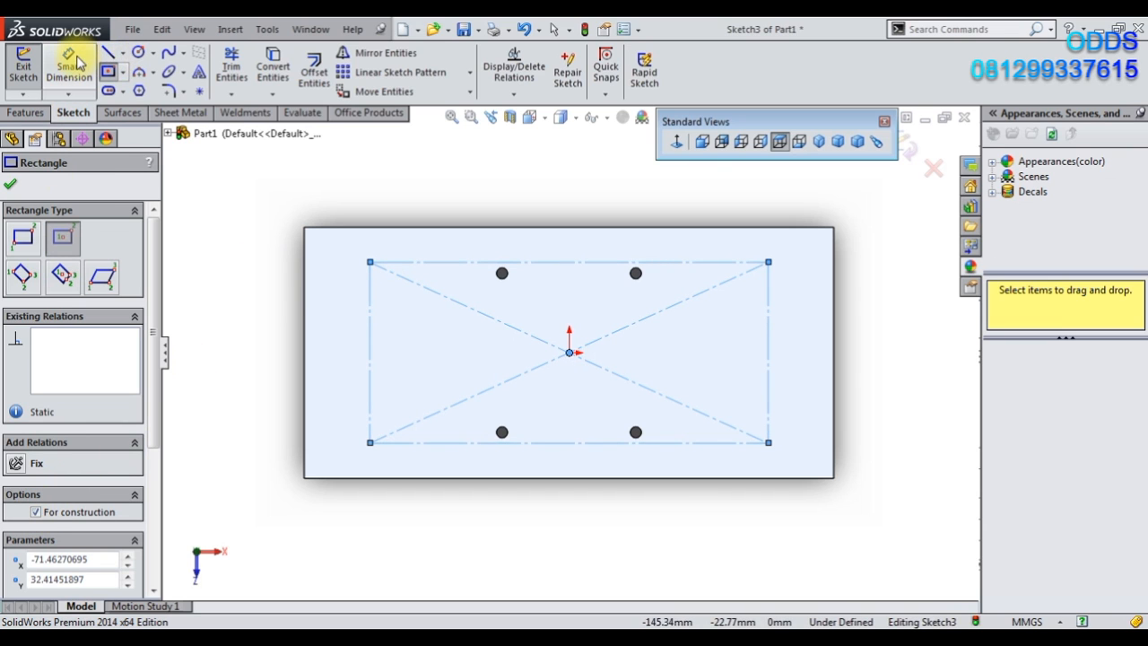
# Sketch four circles about 7 to 11 mm in diameter, centered on the corners of the new construction rectangle.
pyautogui.click(138, 52)
pyautogui.click(370, 263)
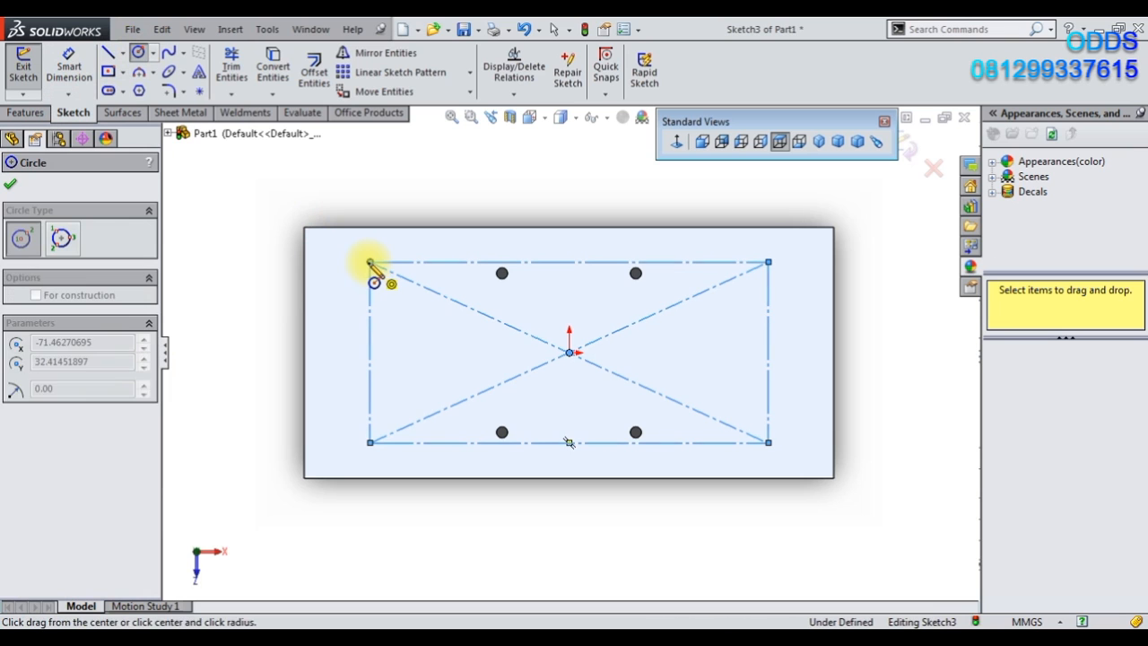
pyautogui.click(365, 257)
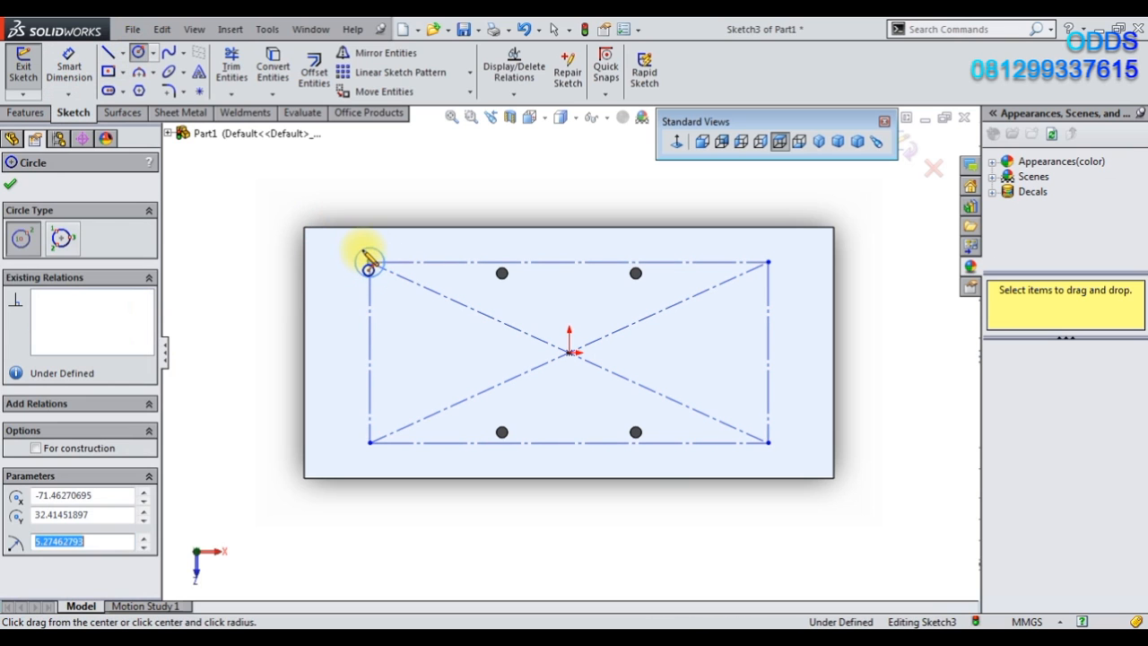
pyautogui.click(370, 442)
pyautogui.click(378, 451)
pyautogui.click(768, 441)
pyautogui.click(773, 450)
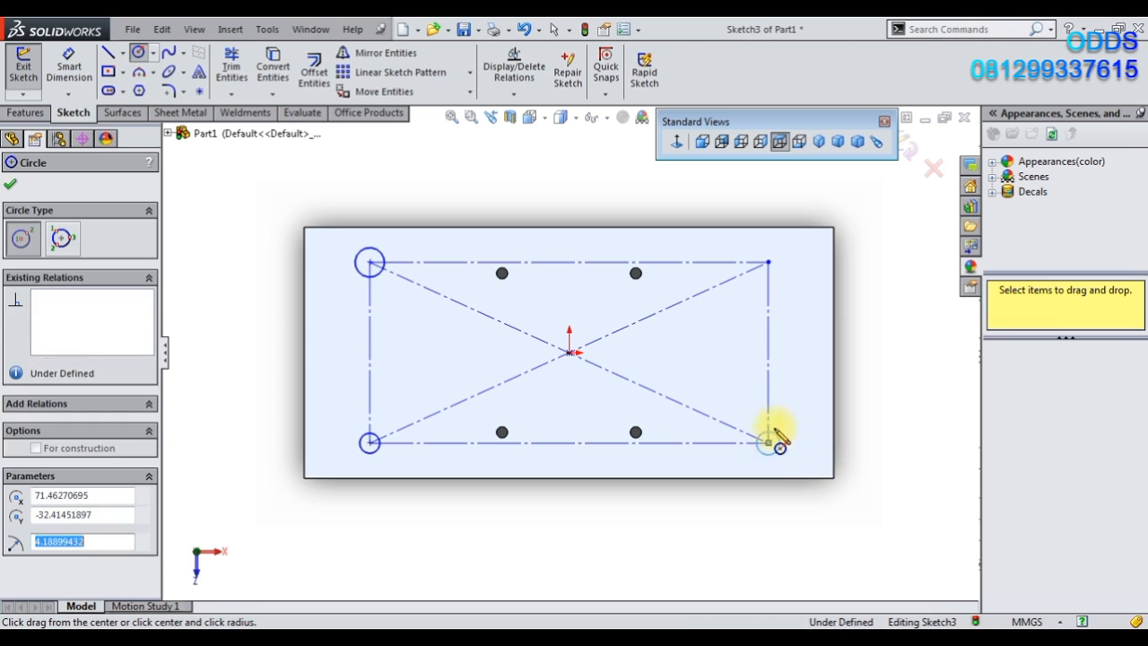
pyautogui.click(769, 262)
pyautogui.click(776, 254)
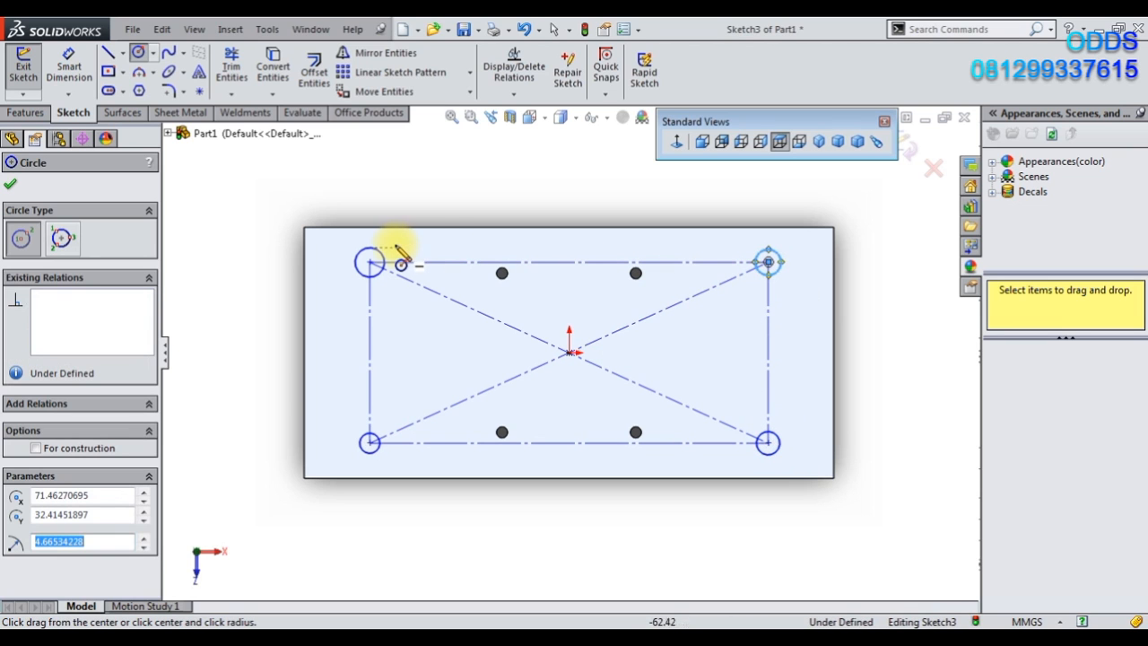
pyautogui.rightClick(379, 205)
pyautogui.click(385, 209)
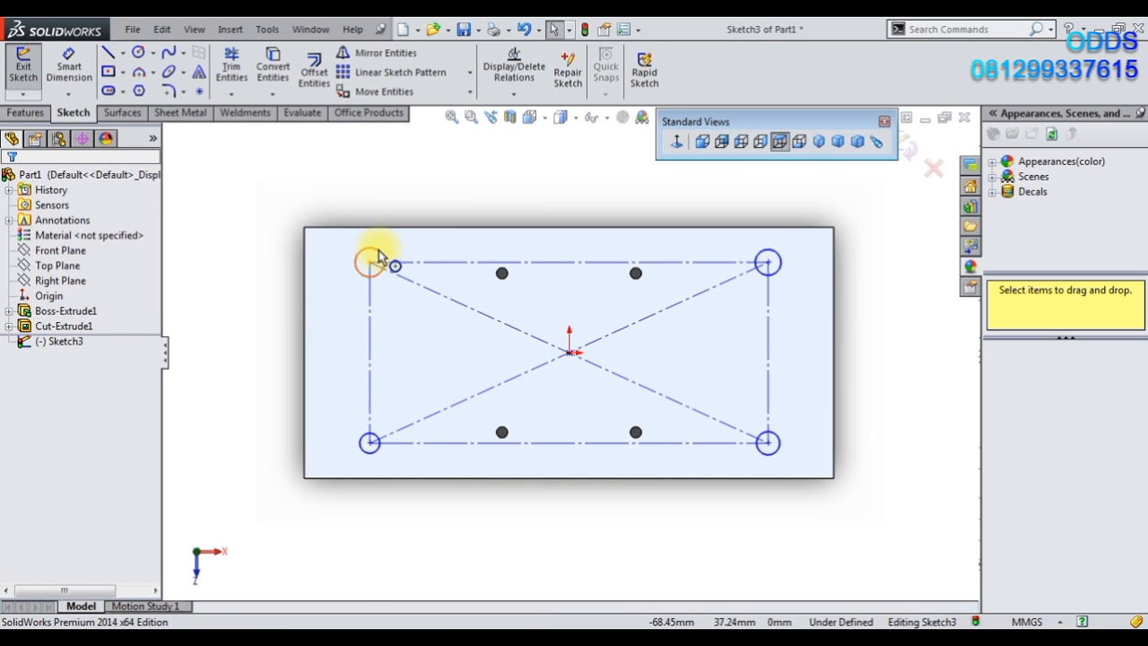
# Make the four new corner circles equal in size.
pyautogui.click(378, 250)
pyautogui.keyDown('ctrl'); pyautogui.click(760, 255); pyautogui.keyUp('ctrl')
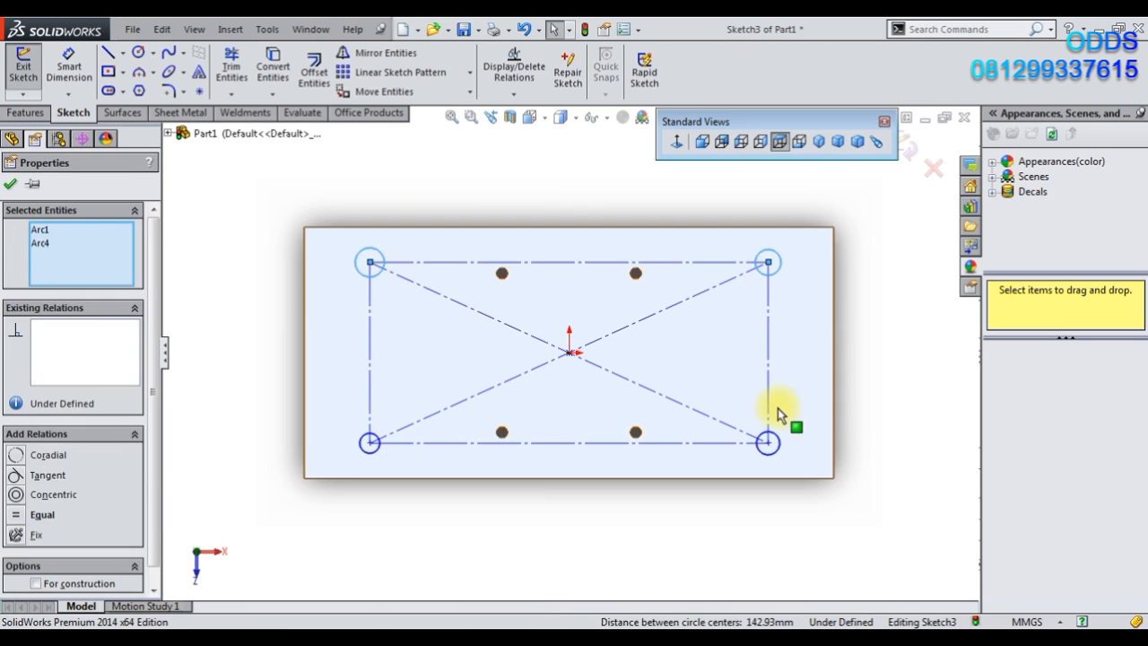
pyautogui.keyDown('ctrl'); pyautogui.click(771, 438); pyautogui.keyUp('ctrl')
pyautogui.keyDown('ctrl'); pyautogui.click(379, 451); pyautogui.keyUp('ctrl')
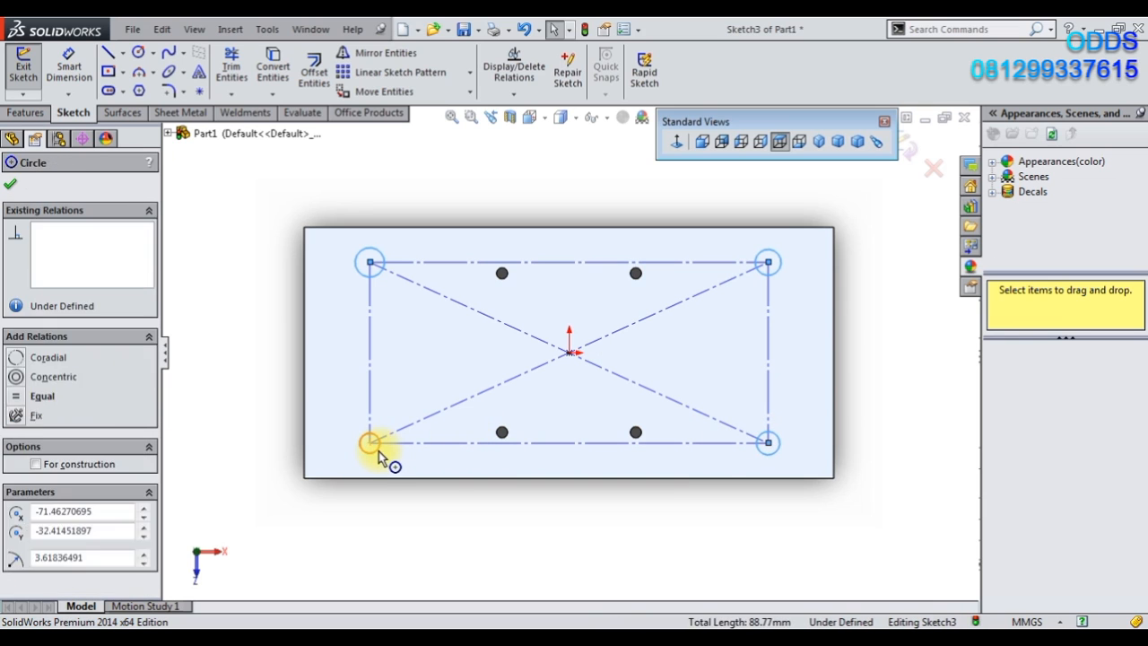
pyautogui.click(466, 386)
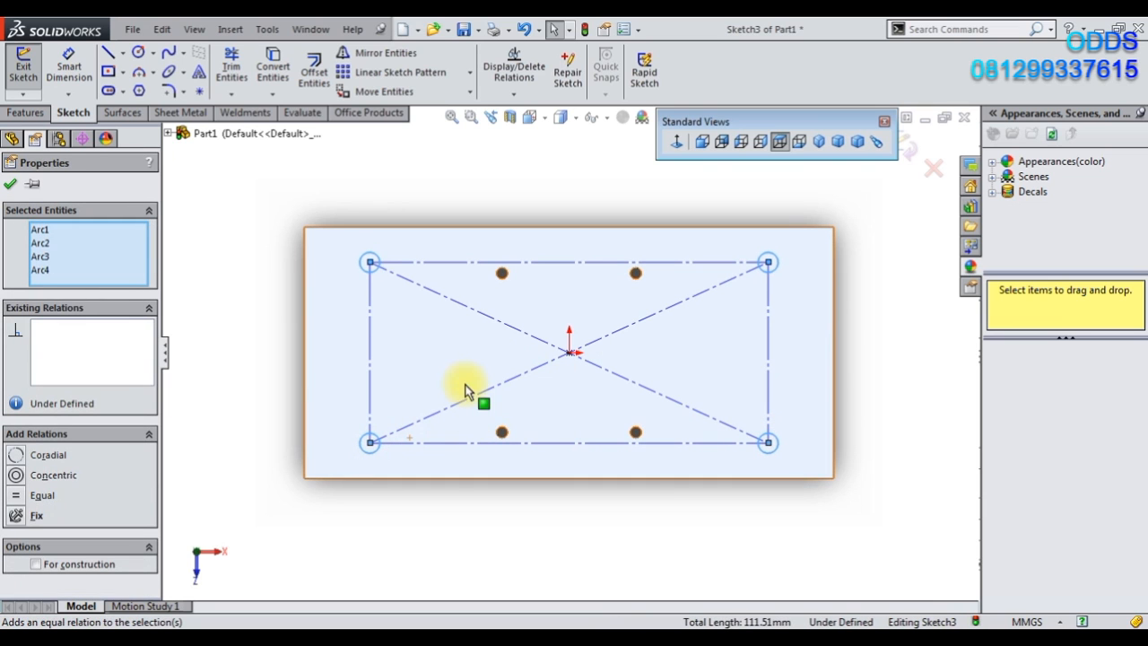
# Dimension the upper-left corner circle's diameter as 6 mm.
pyautogui.click(69, 65)
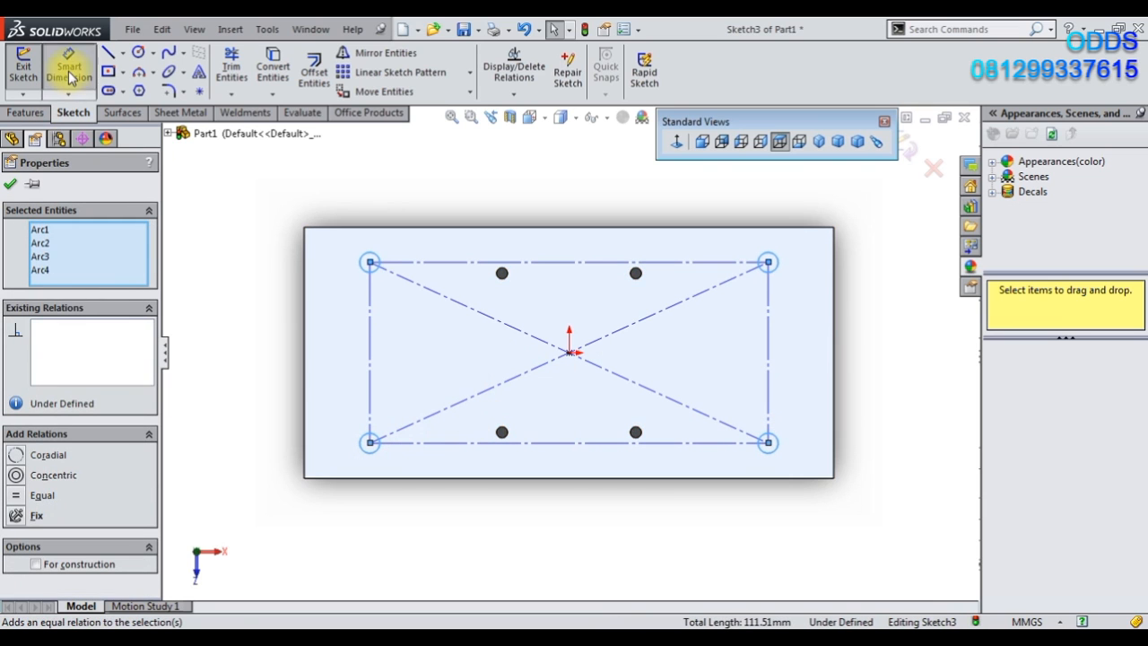
pyautogui.click(371, 258)
pyautogui.click(380, 199)
pyautogui.write('6')
pyautogui.press('Return')
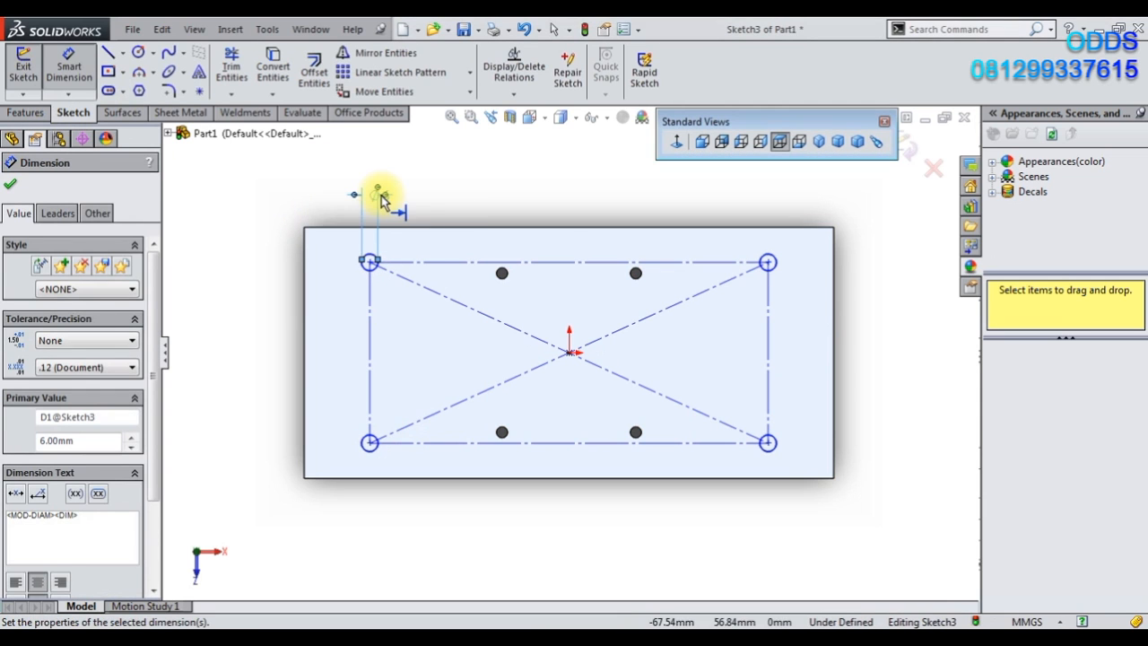
# Dimension the distance between the construction rectangle's upper side and the plate's upper edge as 16.5 mm.
pyautogui.click(431, 264)
pyautogui.click(438, 228)
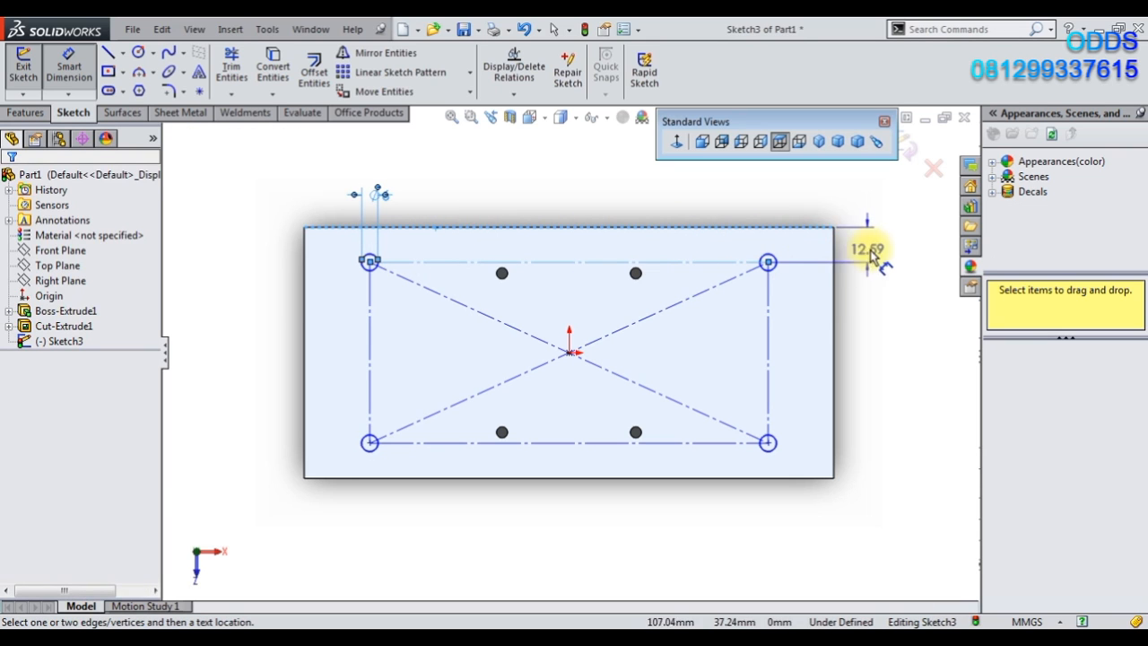
pyautogui.click(863, 255)
pyautogui.write('16.5')
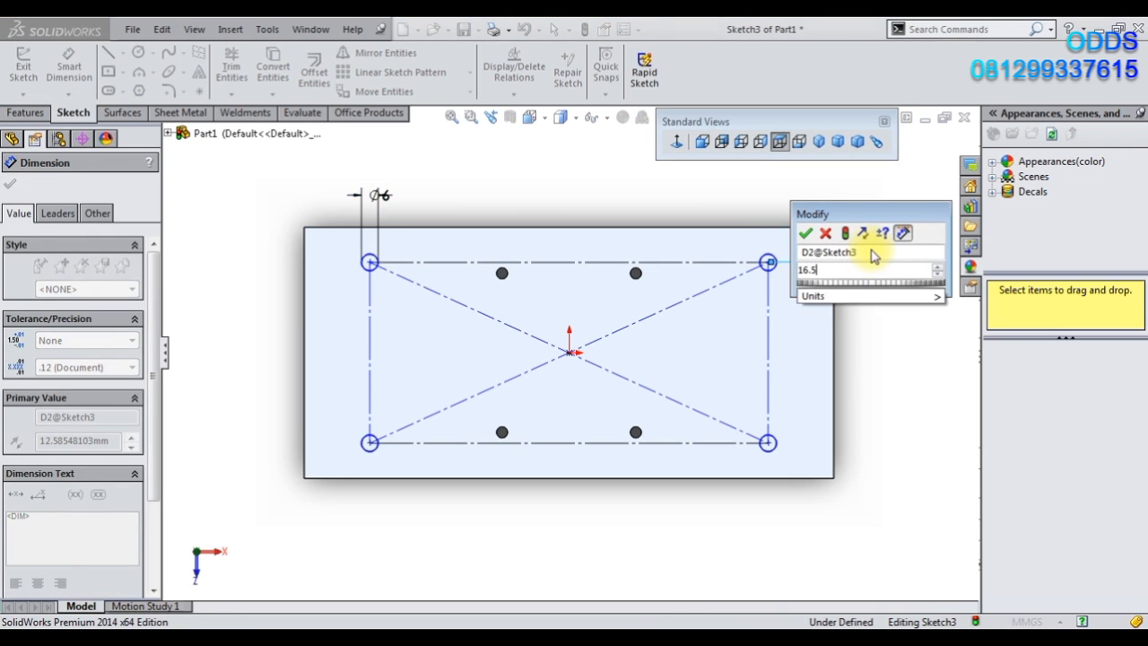
pyautogui.press('Return')
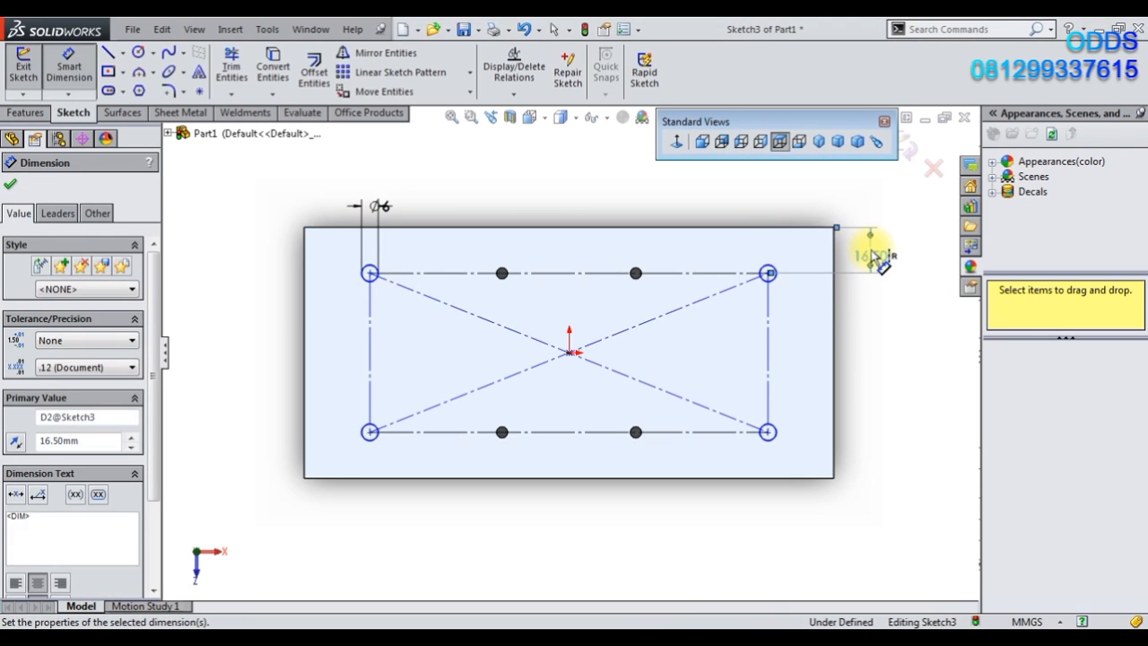
# Dimension the distance between the construction rectangle's right side and the plate's right edge as 24 mm.
pyautogui.click(767, 394)
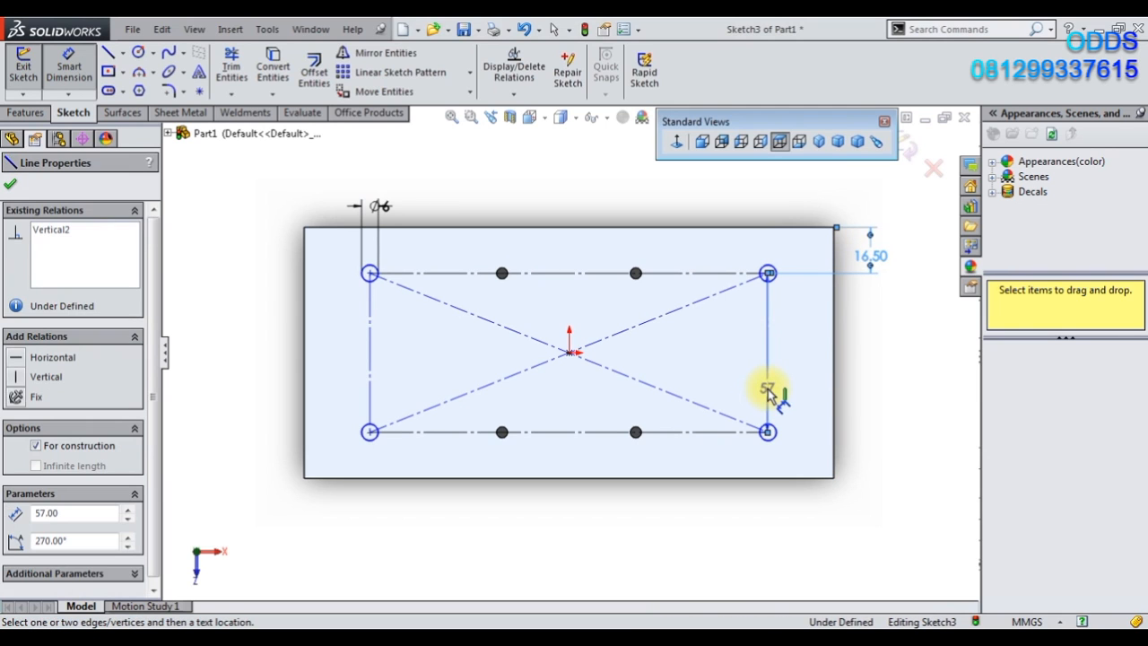
pyautogui.click(833, 408)
pyautogui.click(810, 534)
pyautogui.write('24')
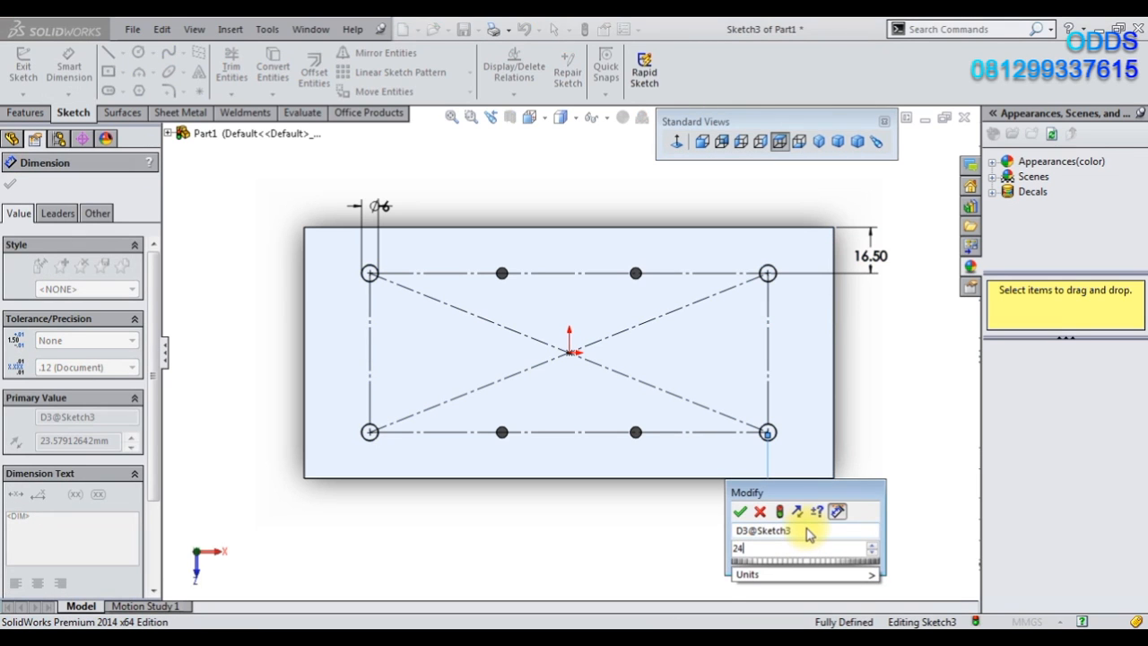
pyautogui.click(740, 511)
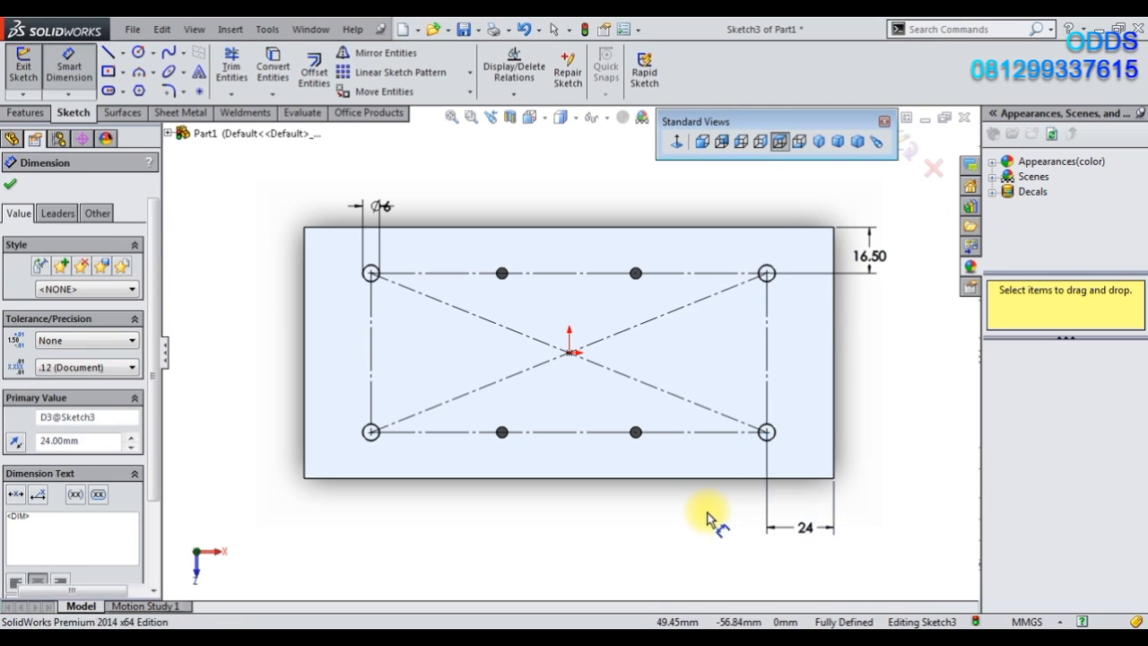
pyautogui.click(710, 520)
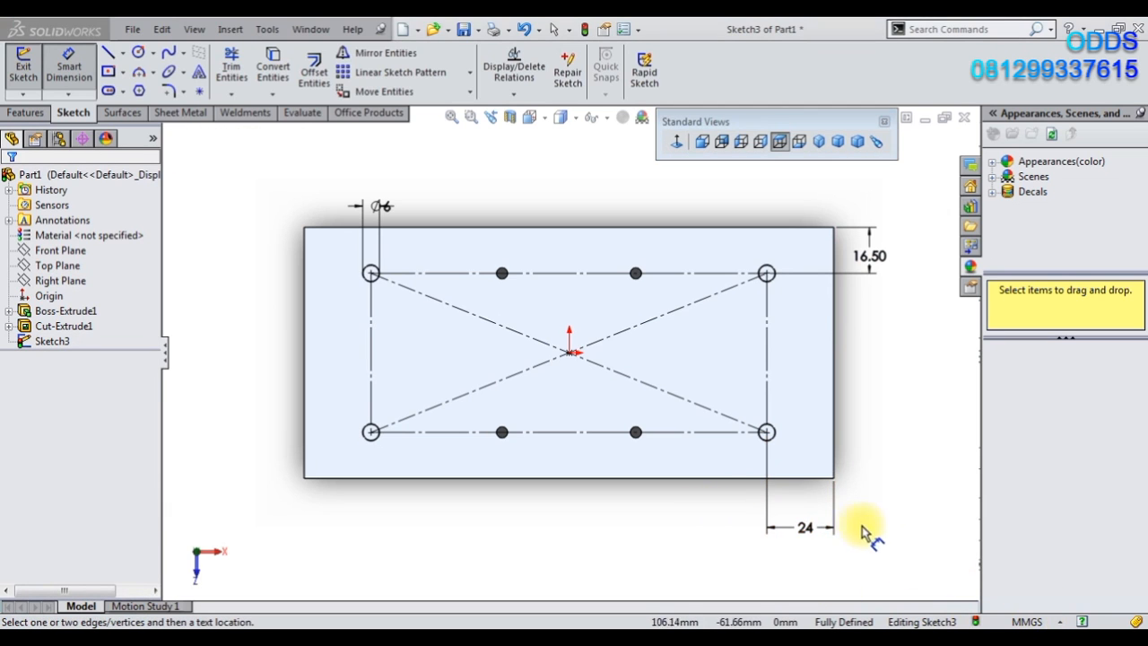
# Set the rectangle's distance from the plate's right edge to 34 mm and reposition the 6 mm and 16.5 mm dimensions clear of the plate.
pyautogui.doubleClick(806, 527)
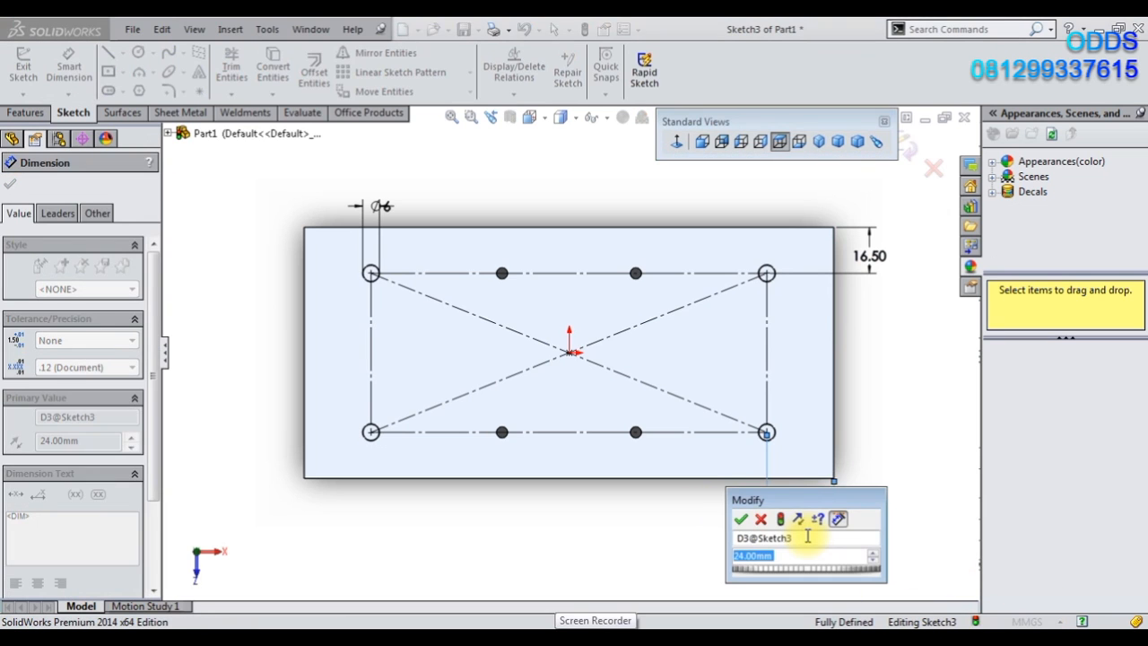
pyautogui.write('34')
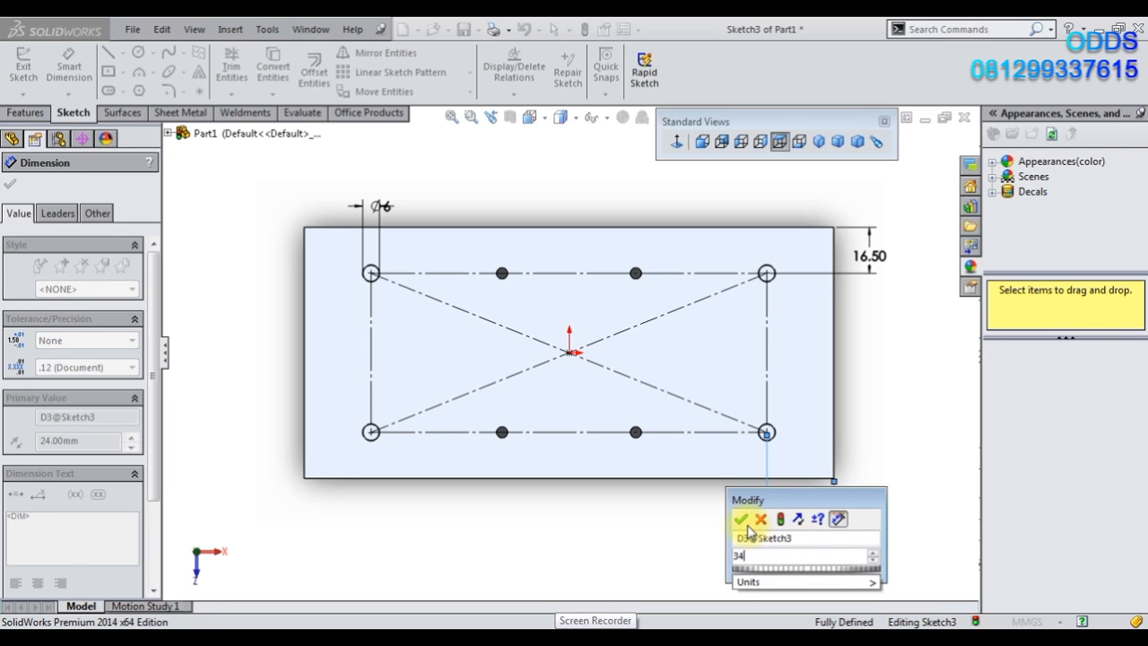
pyautogui.click(742, 521)
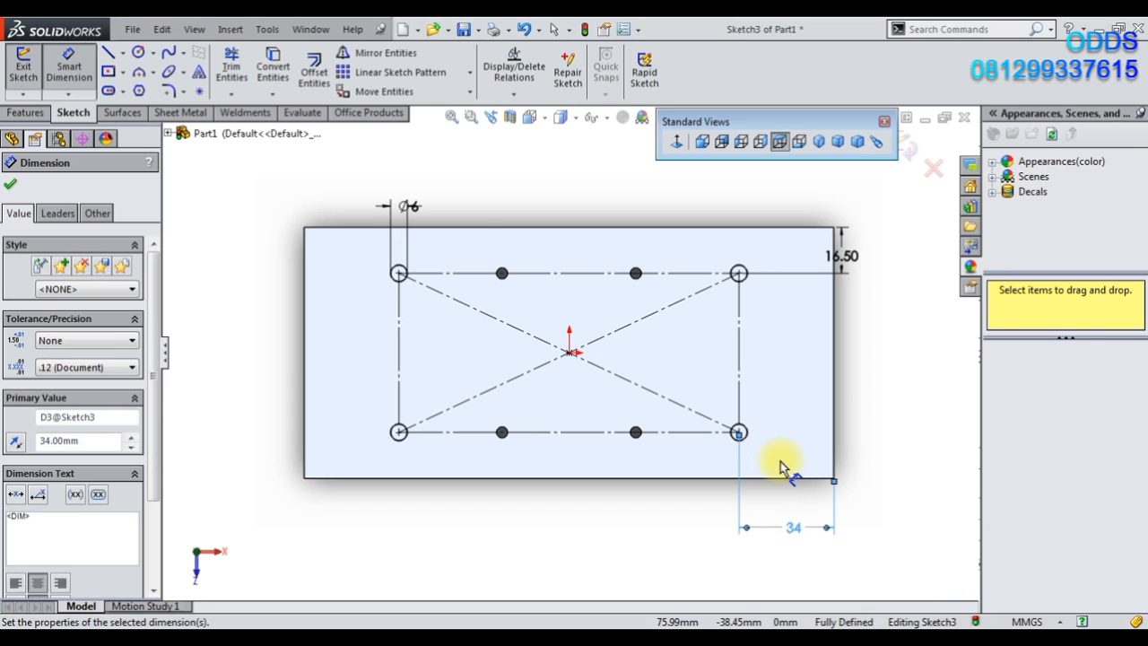
pyautogui.click(434, 193)
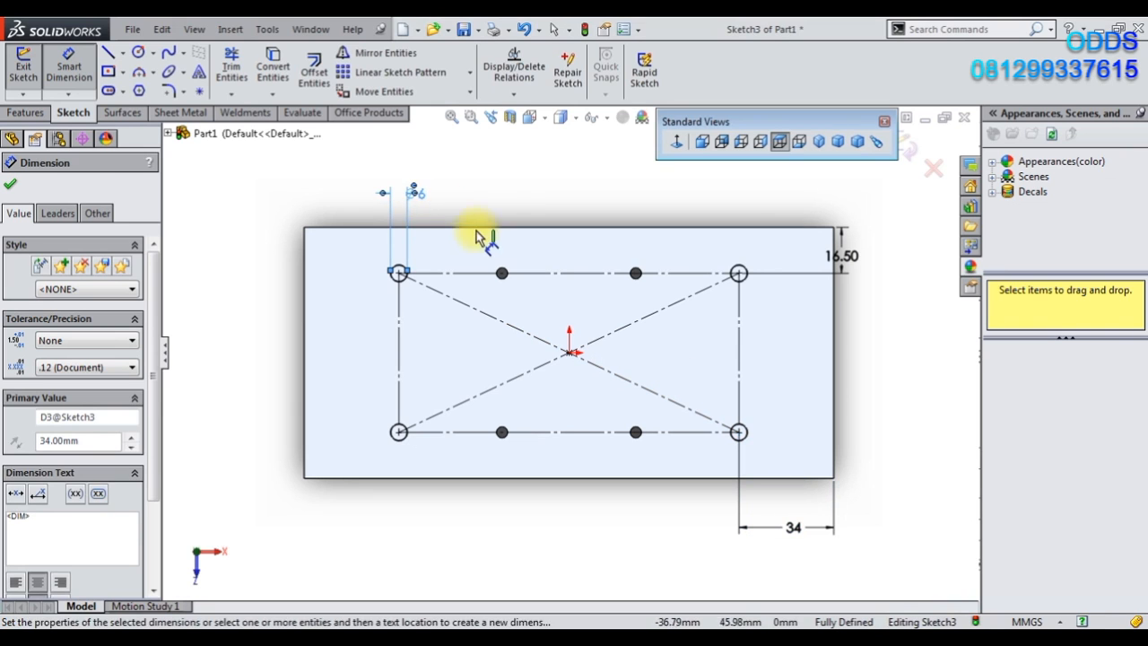
pyautogui.click(863, 261)
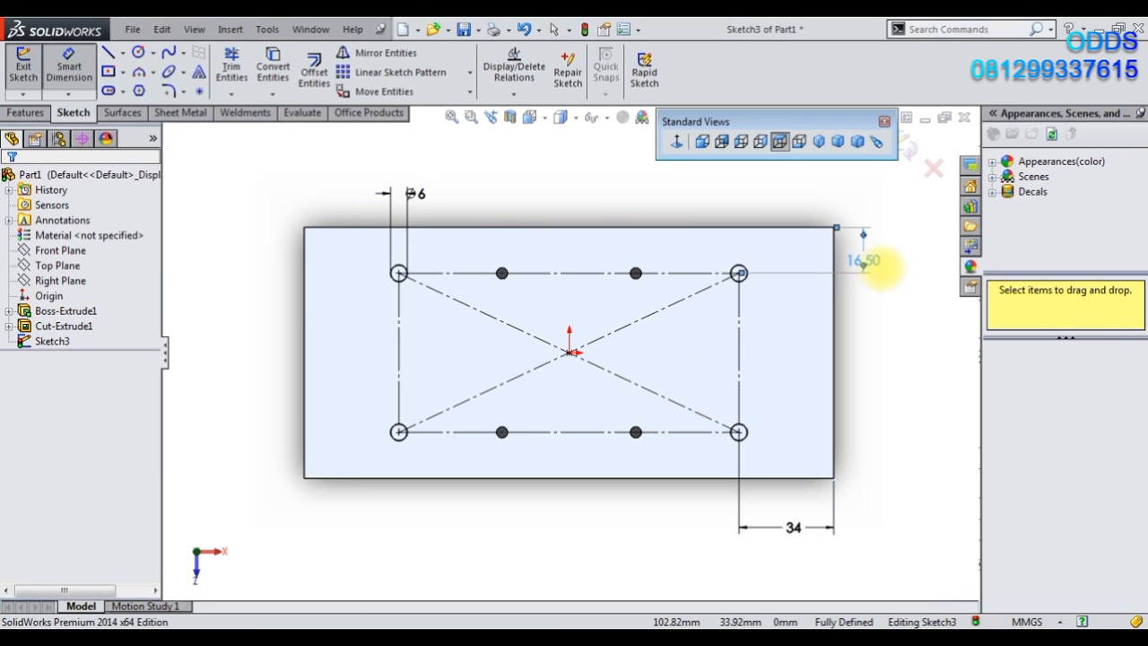
# Cut the four 6 mm circles through the whole plate with an Extruded Cut set to Through All.
pyautogui.click(42, 116)
pyautogui.click(250, 76)
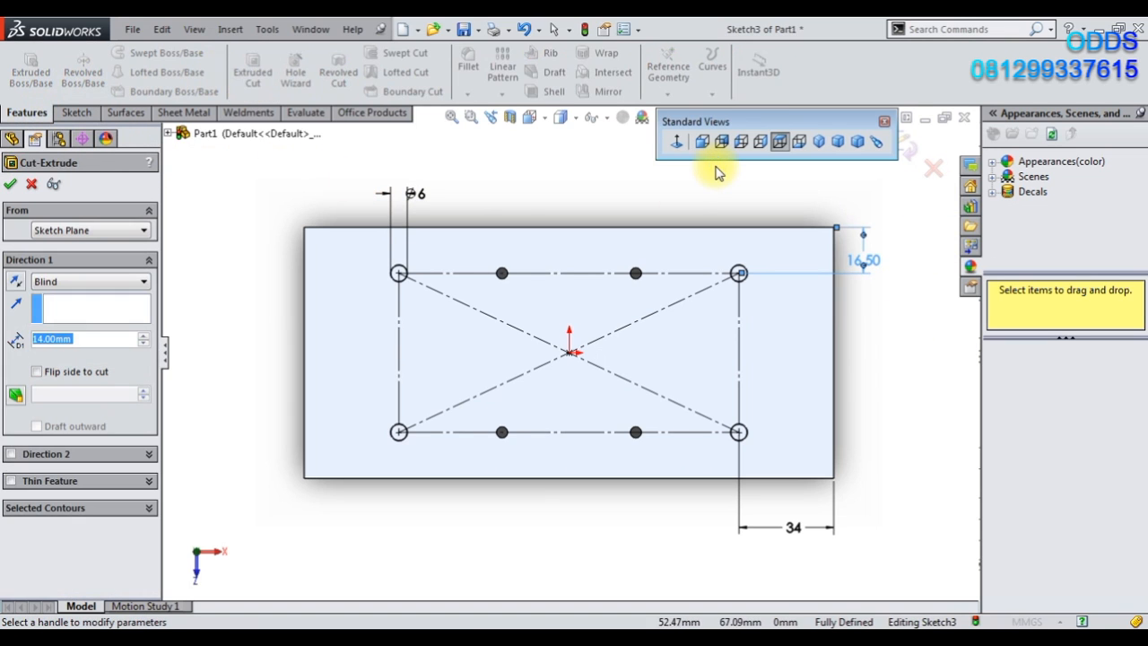
pyautogui.click(101, 286)
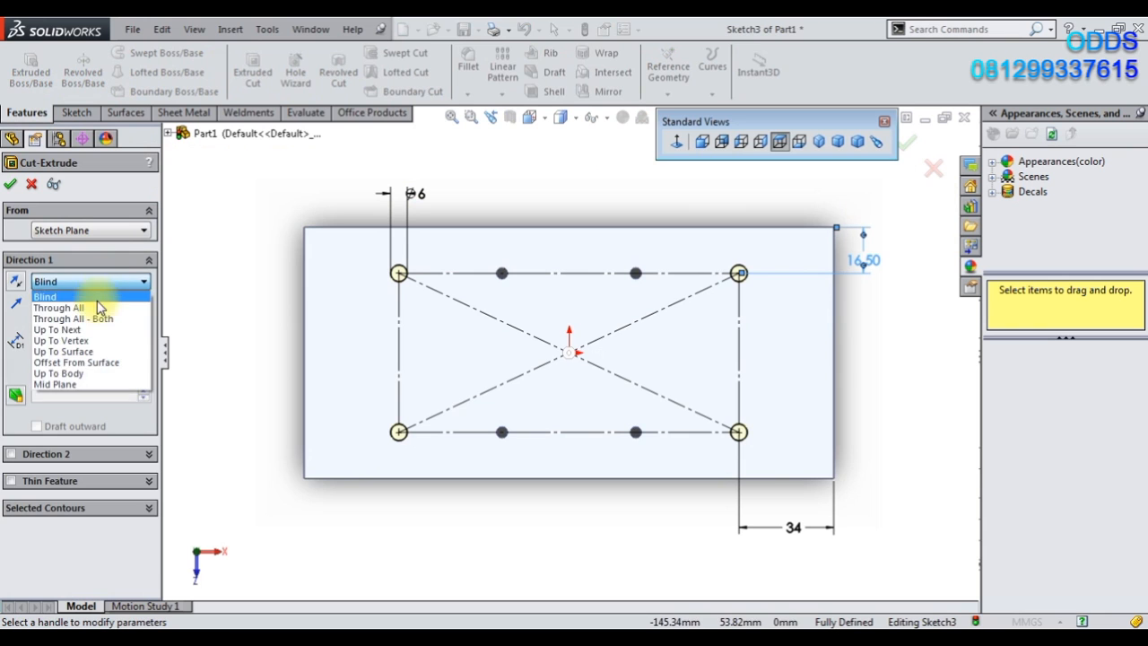
pyautogui.click(101, 301)
pyautogui.click(837, 145)
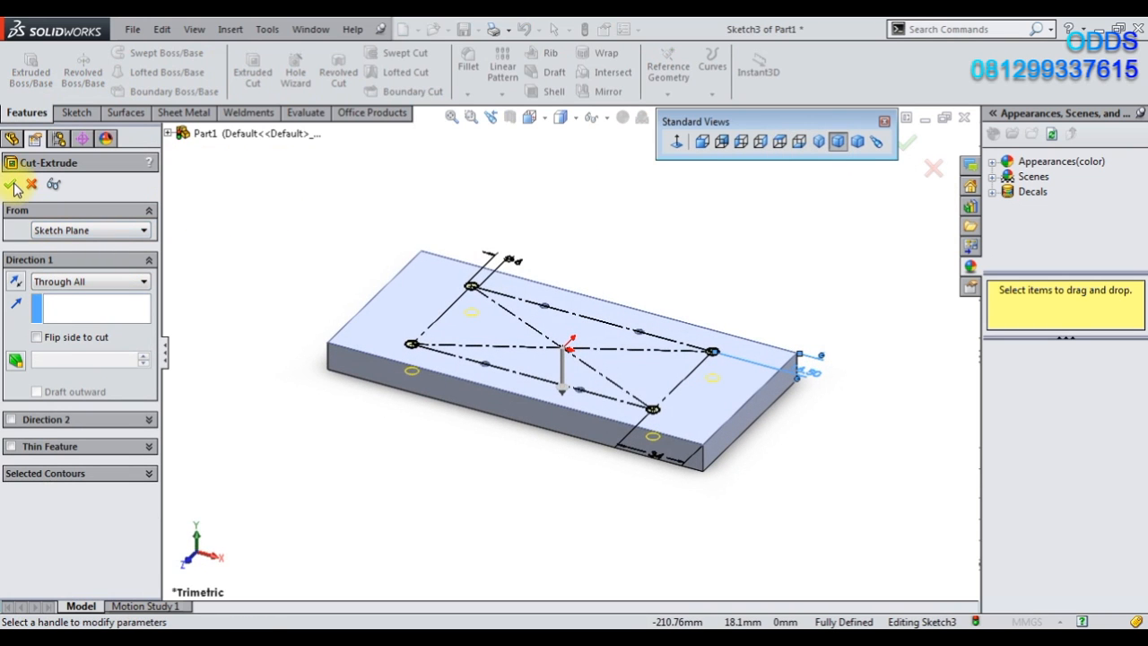
pyautogui.click(11, 185)
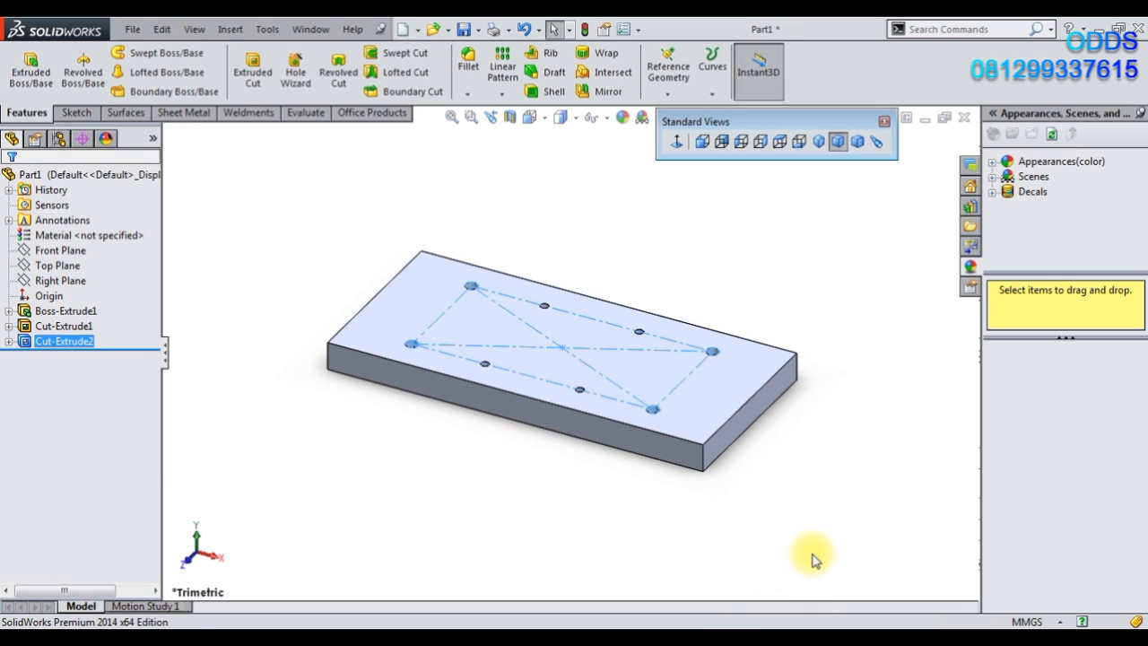
pyautogui.click(814, 559)
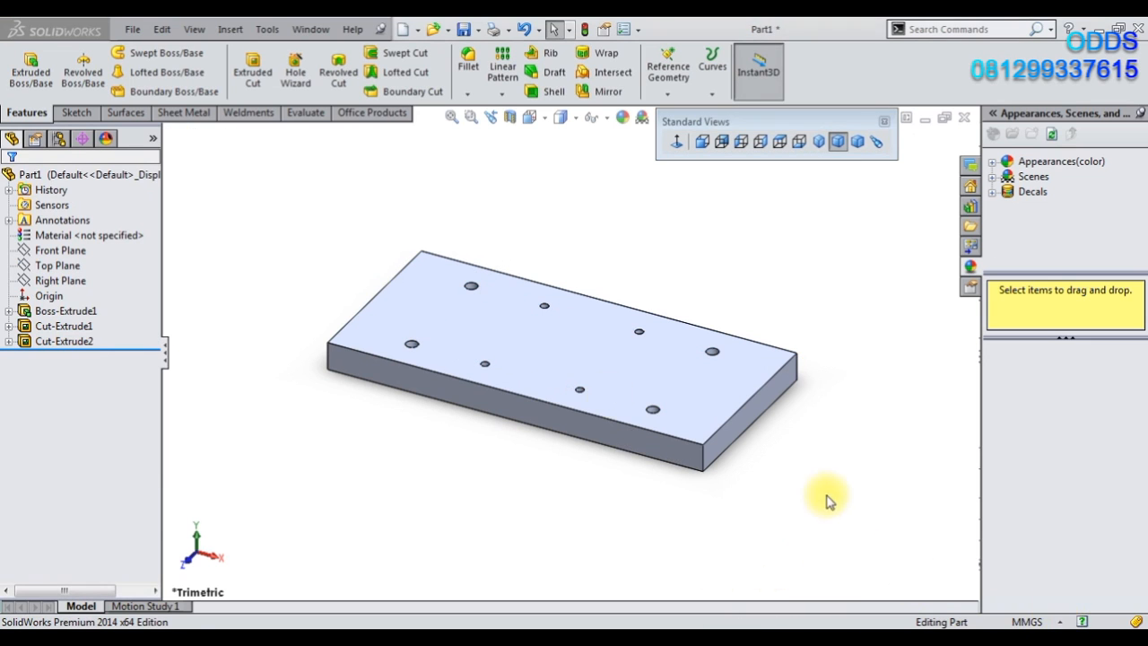
# On the plate's top face, sketch connected centerlines: about 12.5 mm down, 121 mm horizontally rightward through the origin, and 37.5 mm down.
pyautogui.click(549, 355)
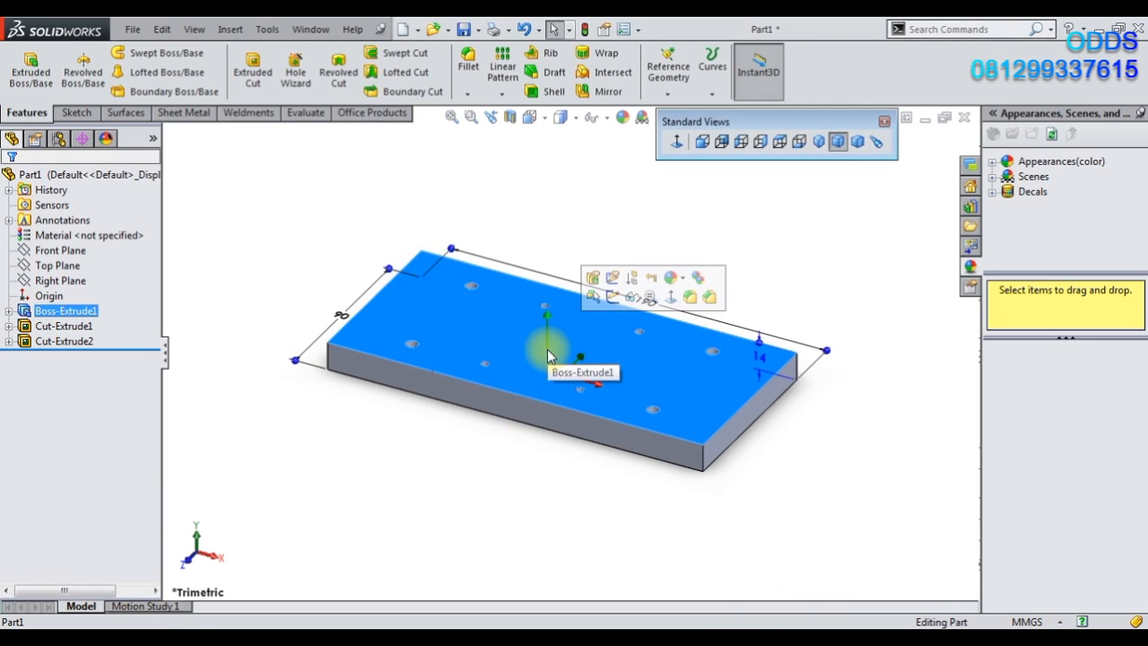
pyautogui.click(611, 303)
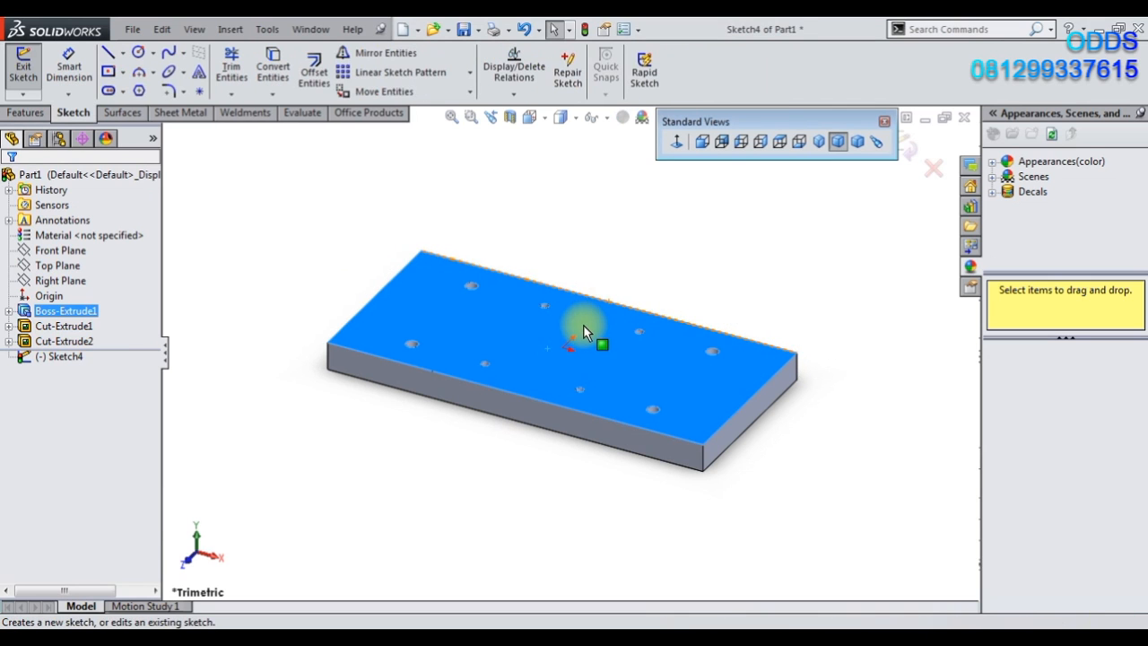
pyautogui.click(676, 140)
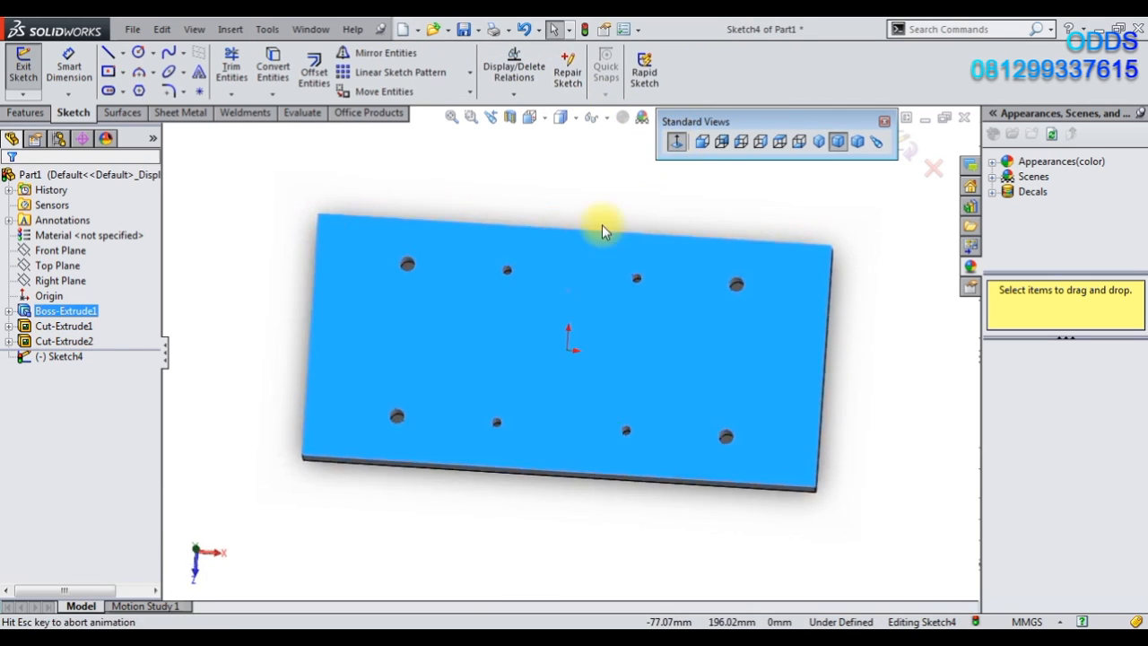
pyautogui.click(121, 53)
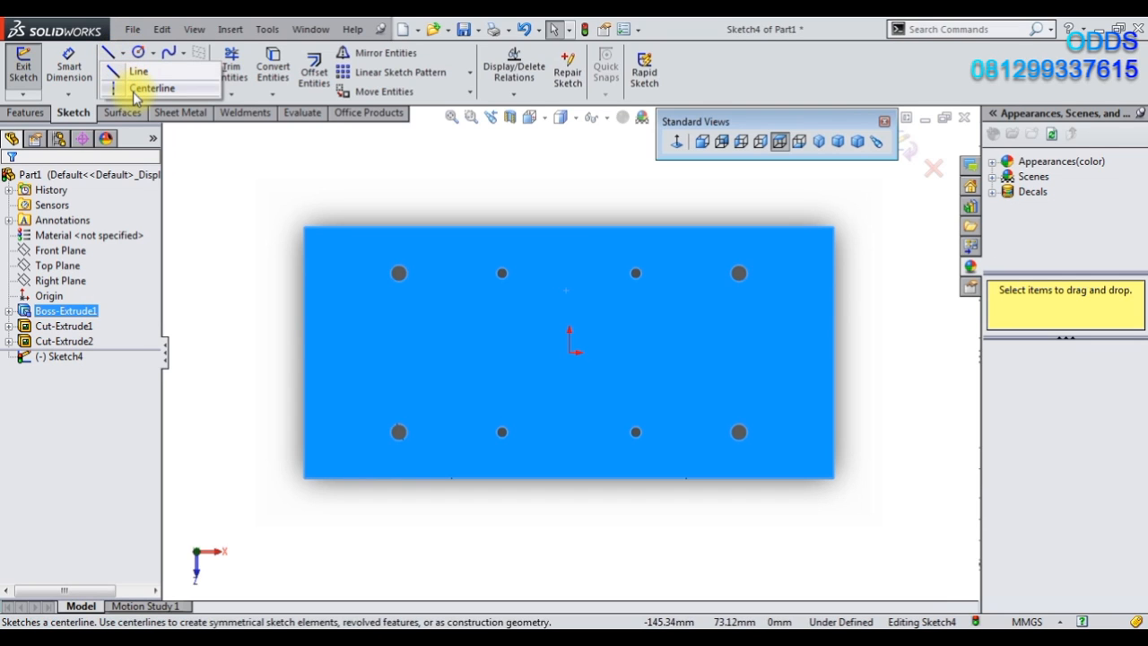
pyautogui.click(134, 89)
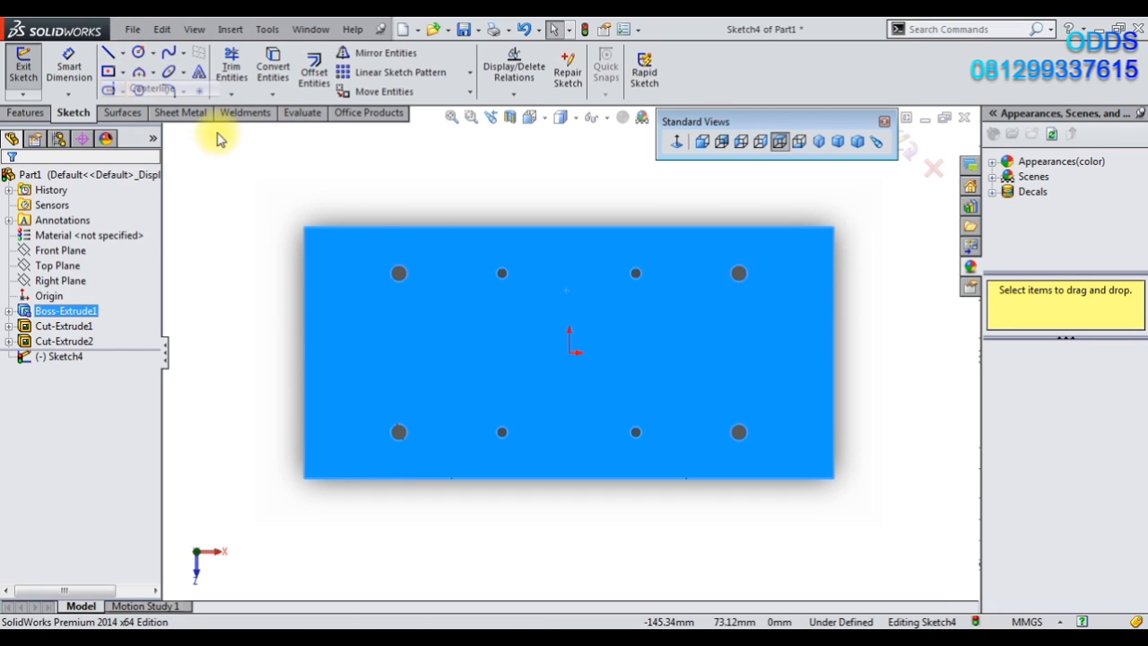
pyautogui.click(458, 320)
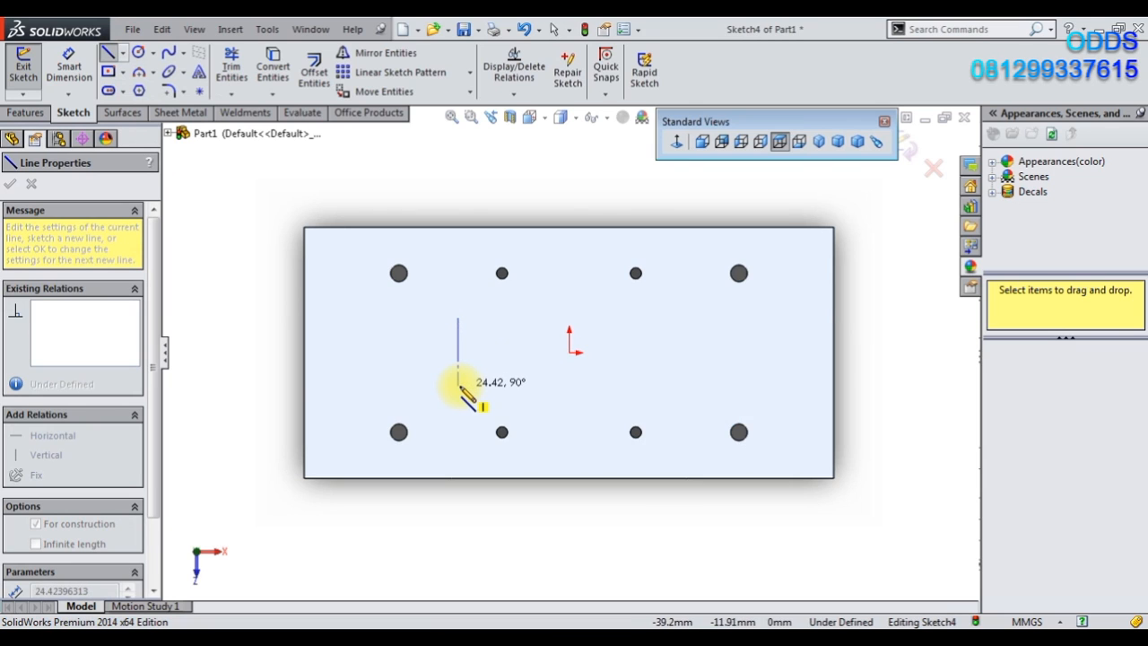
pyautogui.click(458, 351)
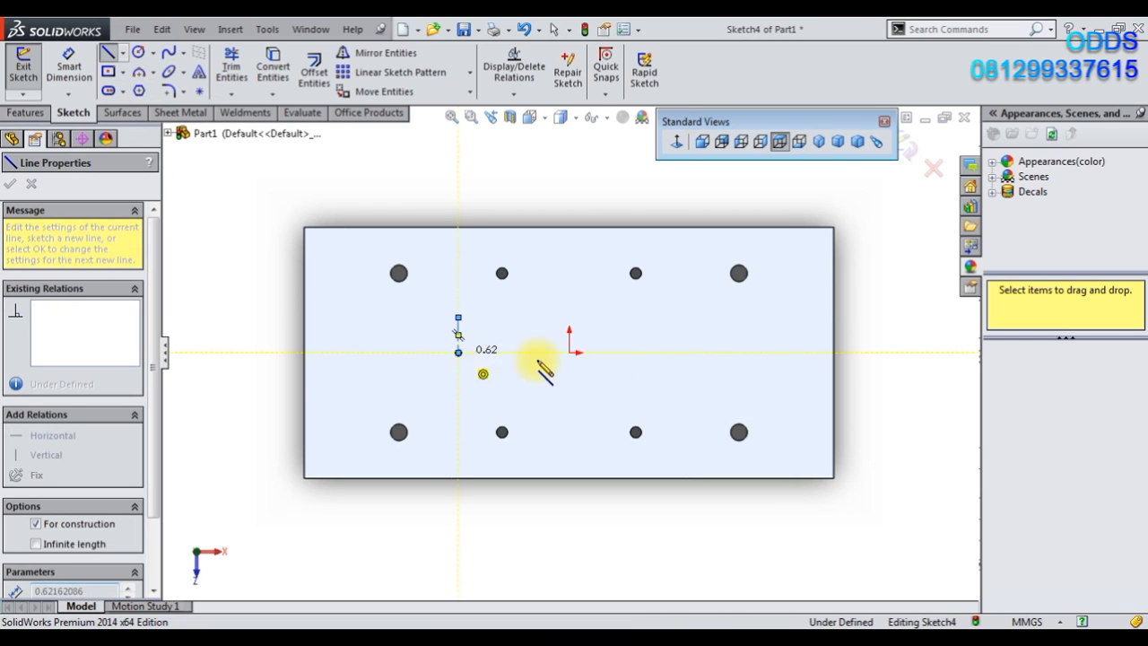
pyautogui.click(796, 352)
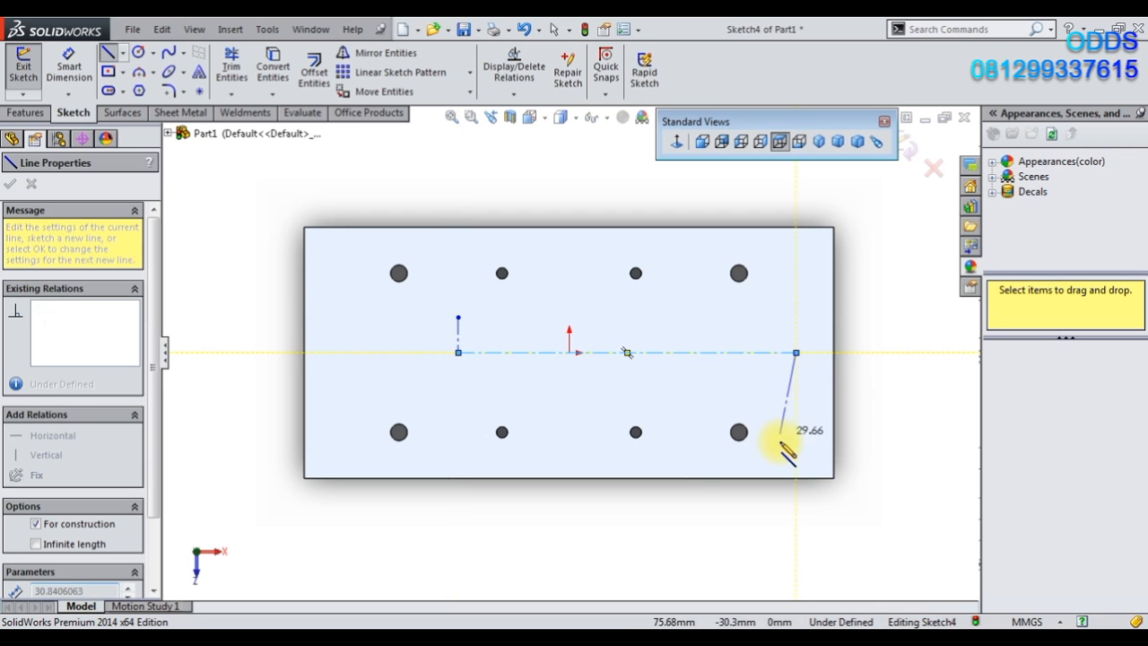
pyautogui.doubleClick(796, 456)
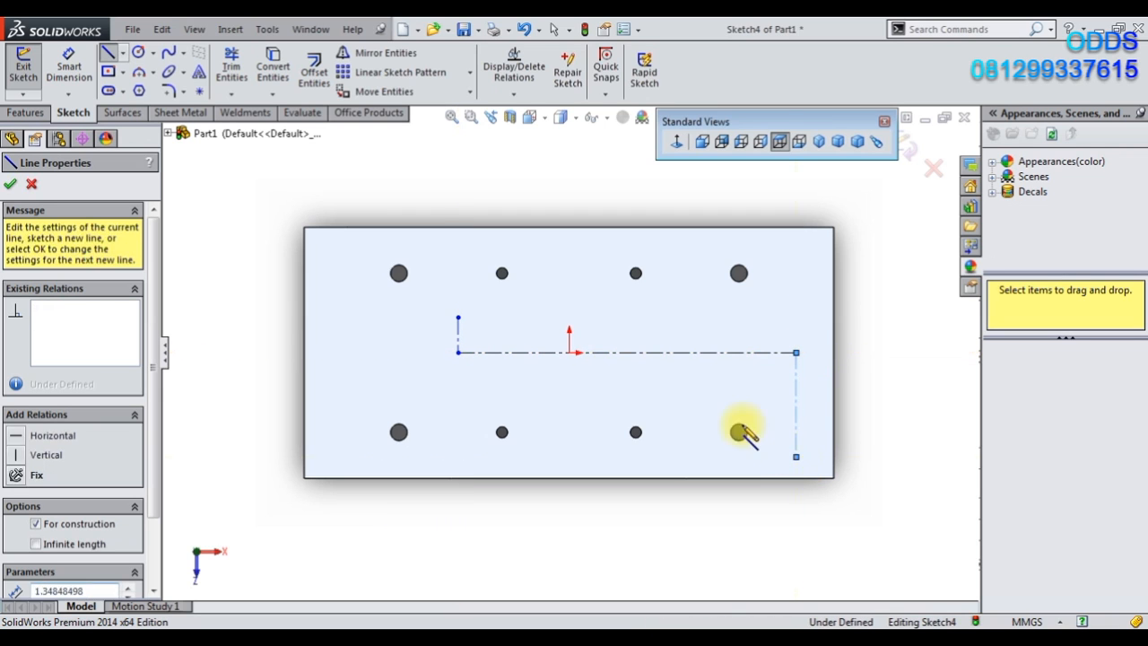
# Sketch four circles about 5 to 6 mm in diameter: two at the left vertical centerline's ends, two on the right one's lower part.
pyautogui.click(139, 54)
pyautogui.click(458, 318)
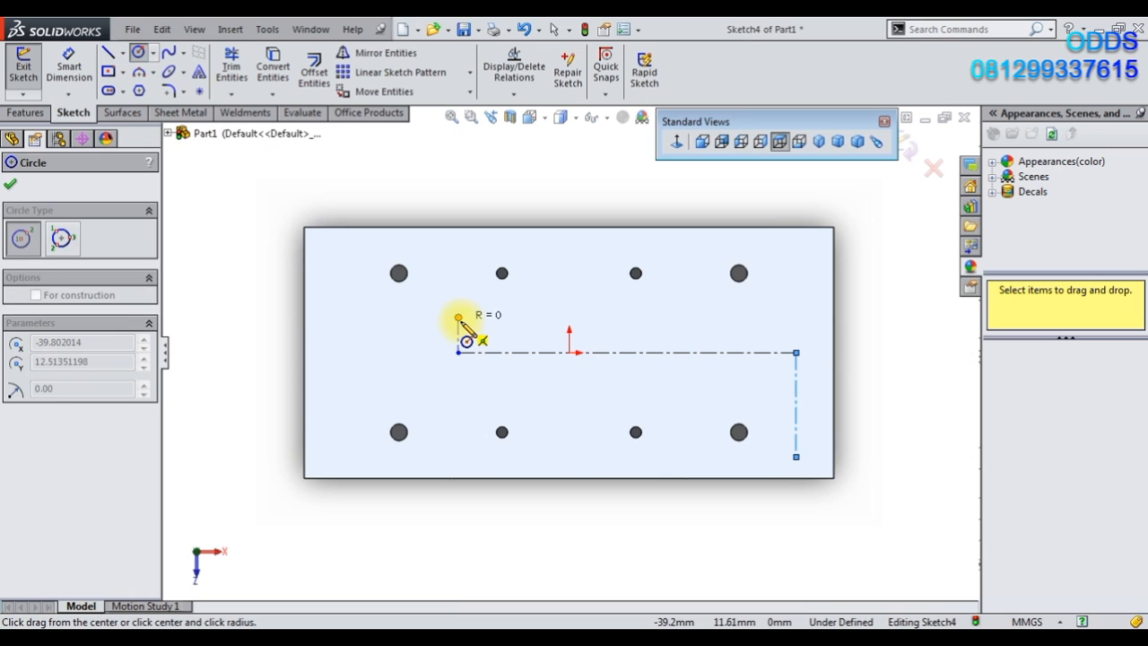
pyautogui.scroll(-2, 467, 327)
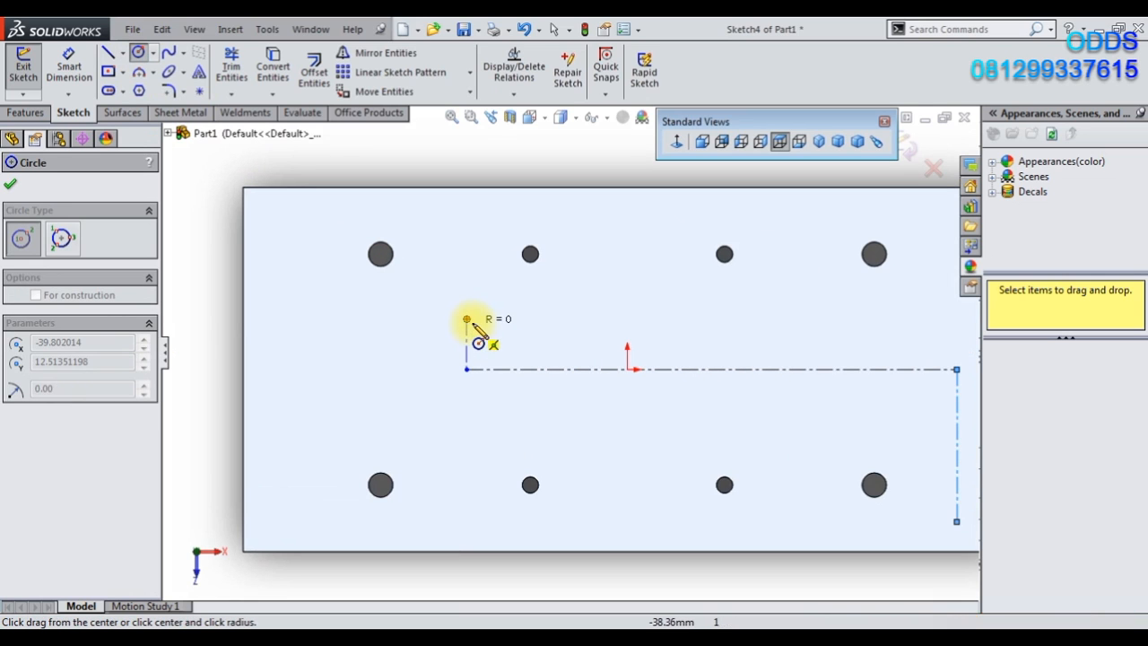
pyautogui.click(476, 331)
pyautogui.click(466, 368)
pyautogui.click(469, 380)
pyautogui.scroll(2, 574, 358)
pyautogui.click(794, 450)
pyautogui.click(795, 453)
pyautogui.click(793, 419)
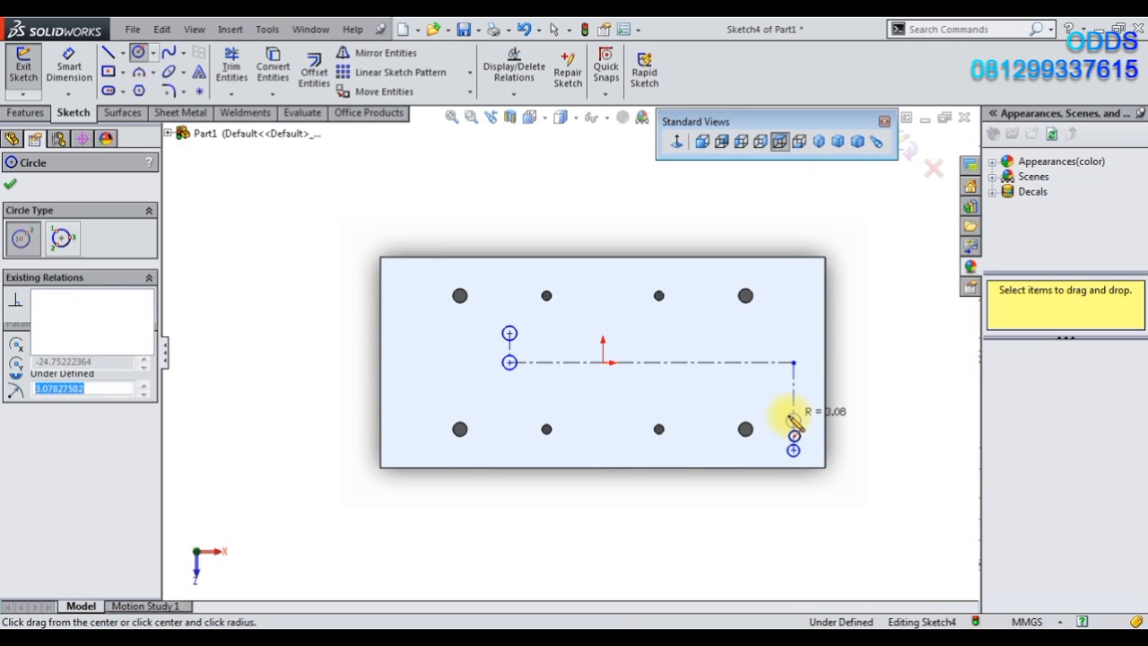
pyautogui.click(795, 425)
pyautogui.scroll(-2, 793, 431)
pyautogui.press('Escape')
# Make the four new circles on the vertical centerlines equal in size.
pyautogui.click(767, 448)
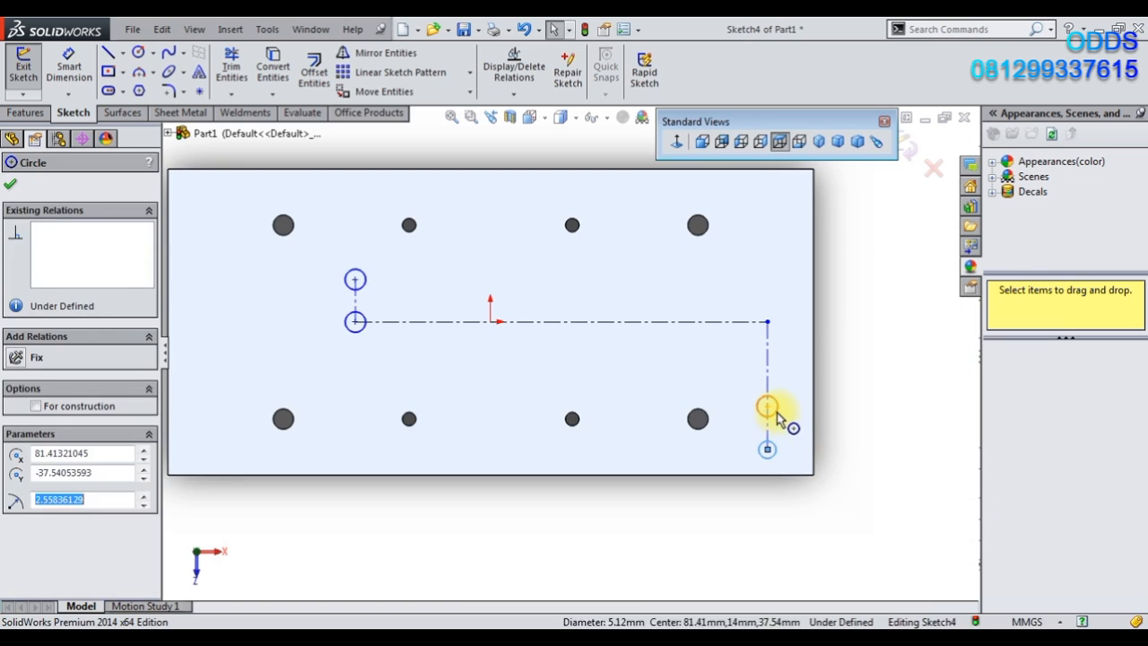
pyautogui.keyDown('ctrl'); pyautogui.click(767, 406); pyautogui.keyUp('ctrl')
pyautogui.keyDown('ctrl'); pyautogui.click(357, 321); pyautogui.keyUp('ctrl')
pyautogui.keyDown('ctrl'); pyautogui.click(357, 290); pyautogui.keyUp('ctrl')
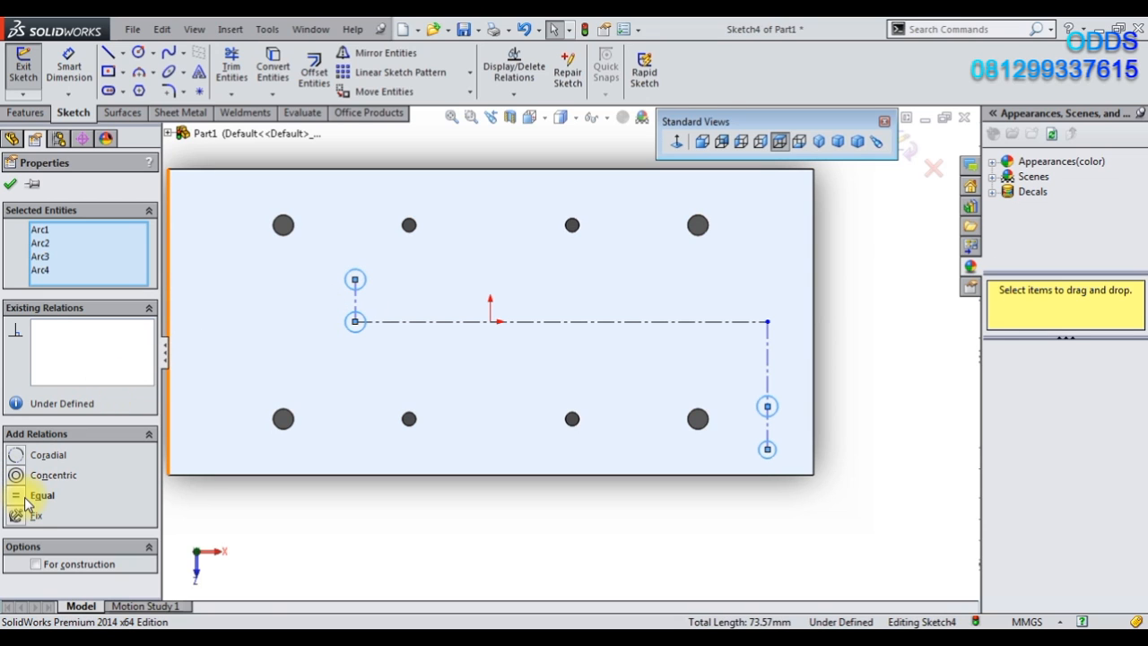
pyautogui.click(69, 67)
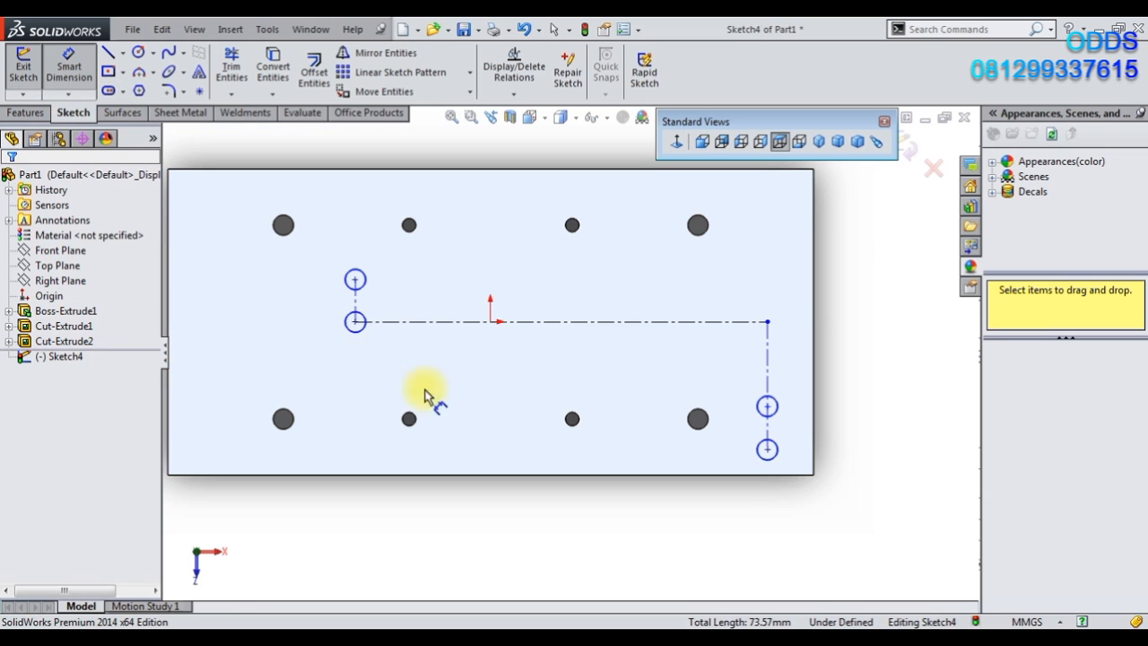
pyautogui.click(768, 451)
pyautogui.click(847, 455)
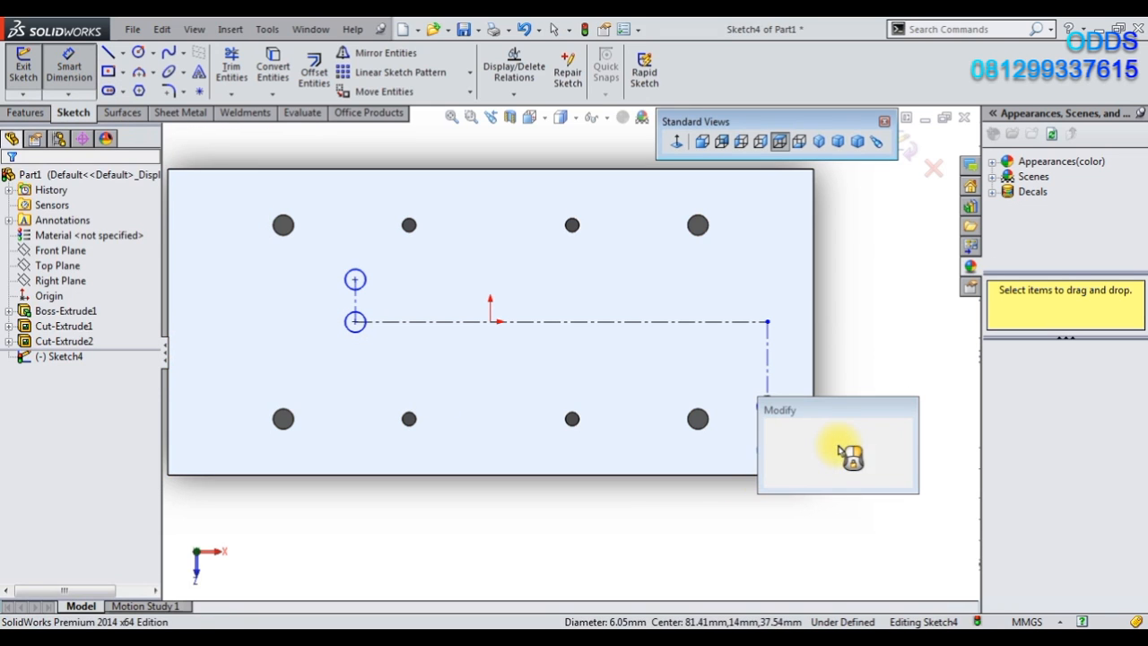
pyautogui.press('Escape')
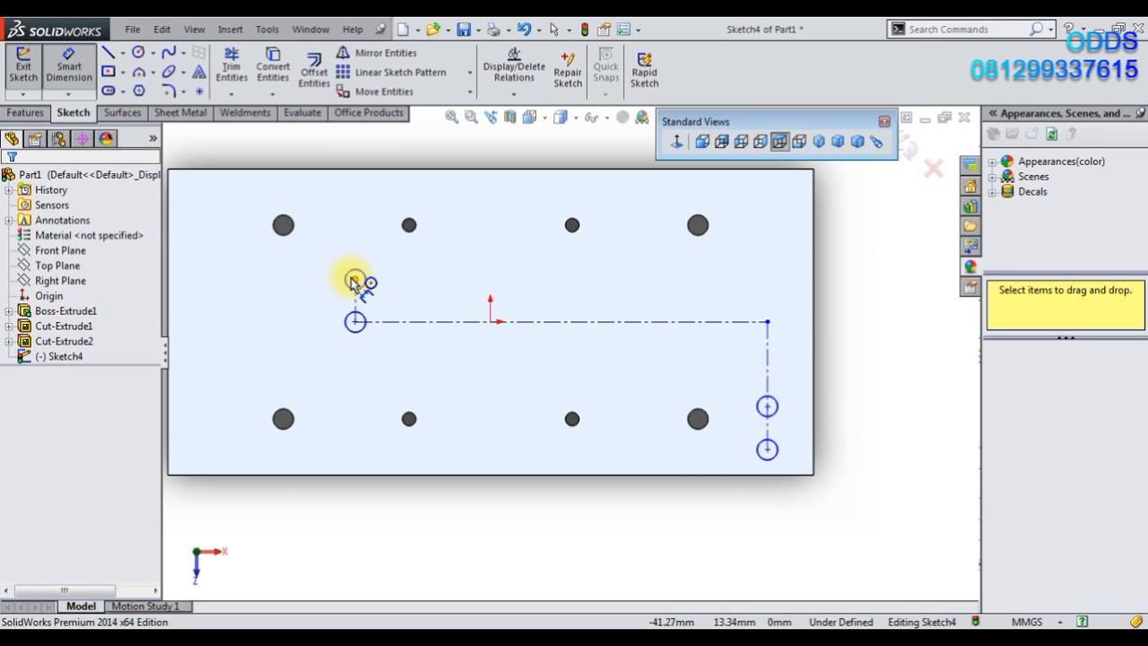
# Dimension the diameter of the circle at the upper end of the left vertical centerline as 3 mm.
pyautogui.press('z')
pyautogui.click(420, 297)
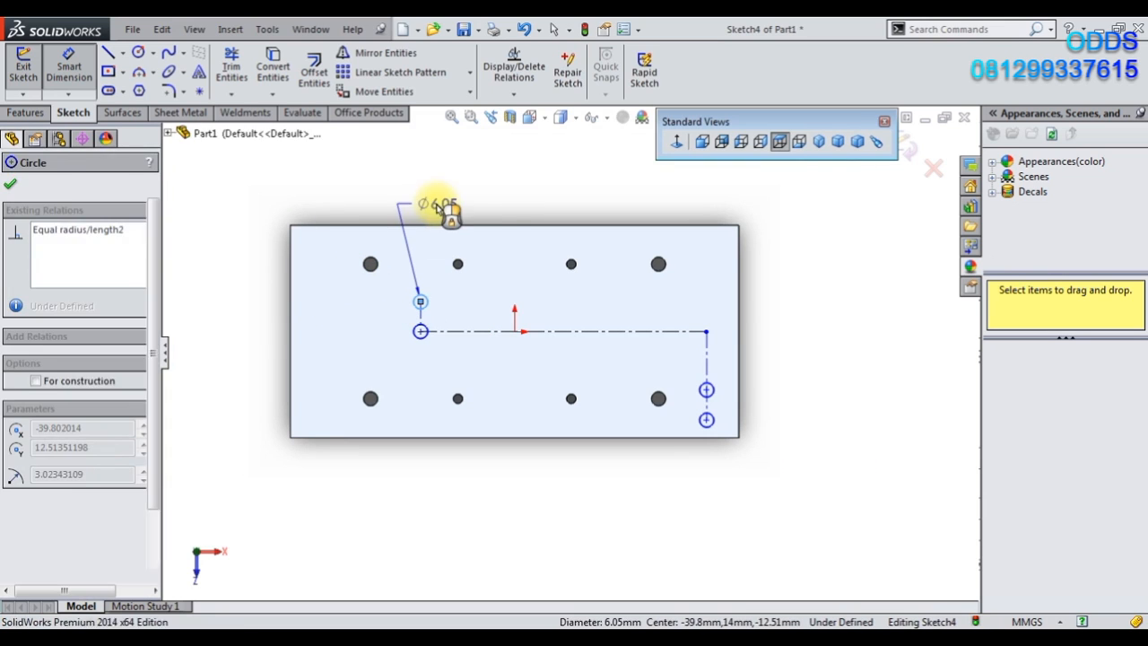
pyautogui.click(440, 208)
pyautogui.write('3')
pyautogui.press('Return')
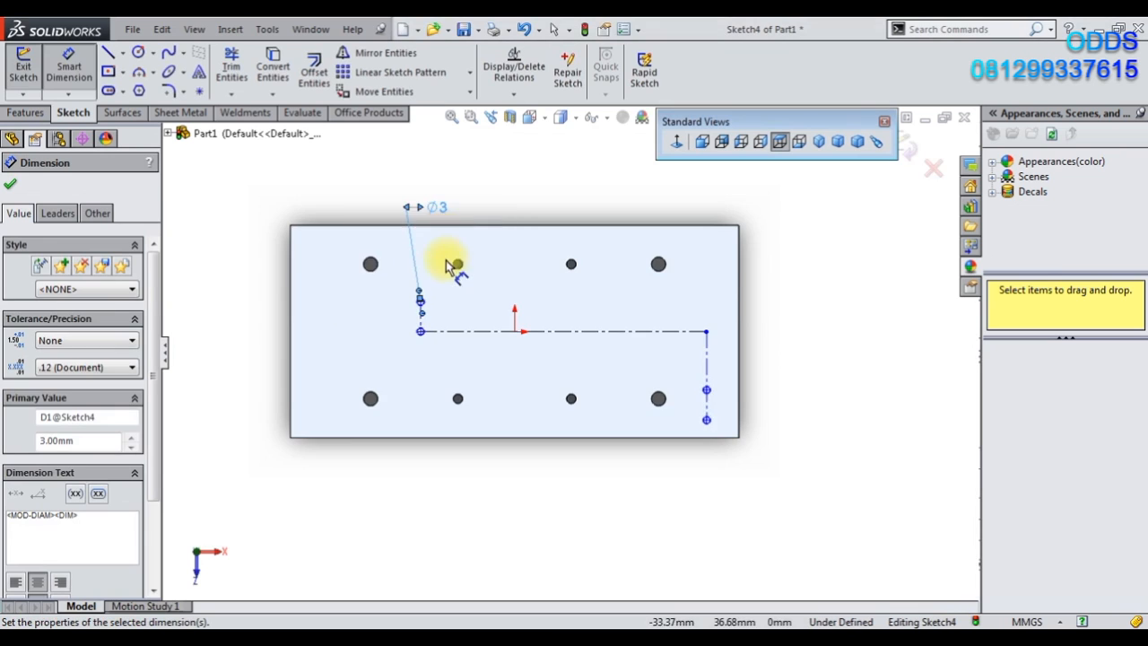
# Extend the left vertical centerline below the horizontal centerline with Power Trim, and shorten the horizontal centerline's left end until it clears the vertical one.
pyautogui.scroll(-5, 449, 268)
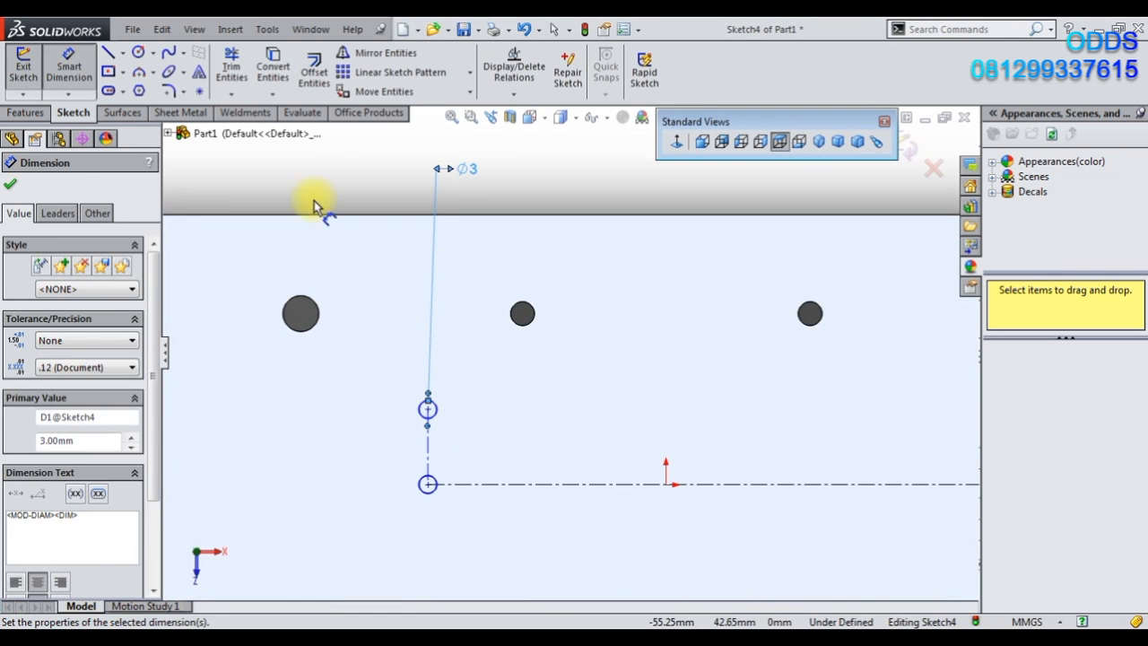
pyautogui.click(230, 59)
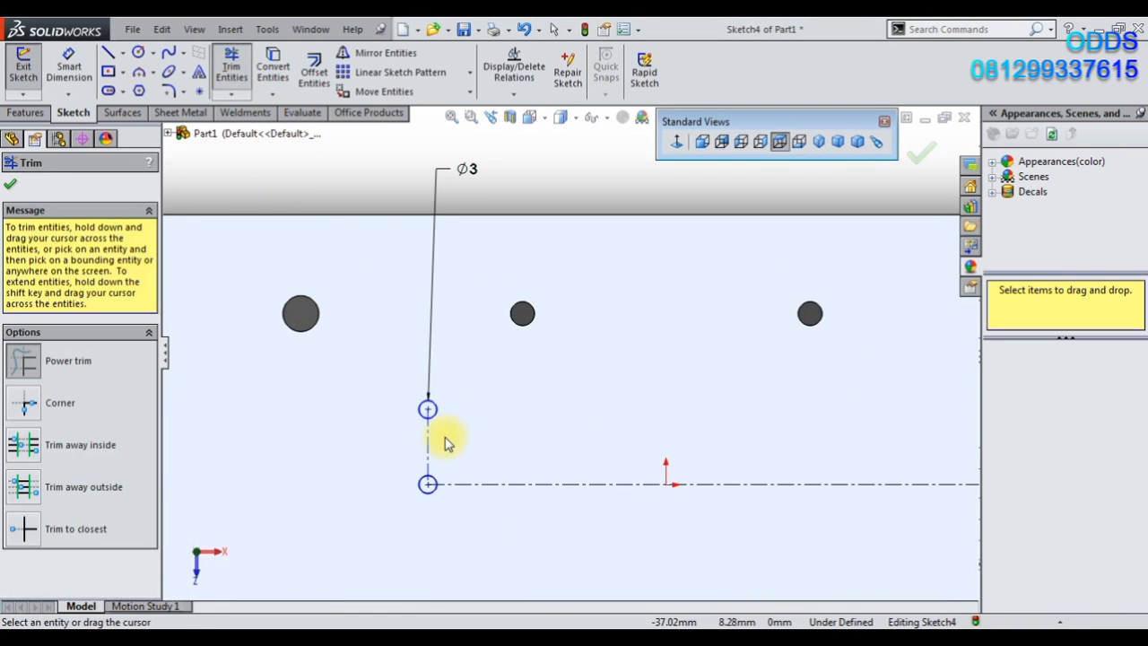
pyautogui.click(426, 536)
pyautogui.click(449, 485)
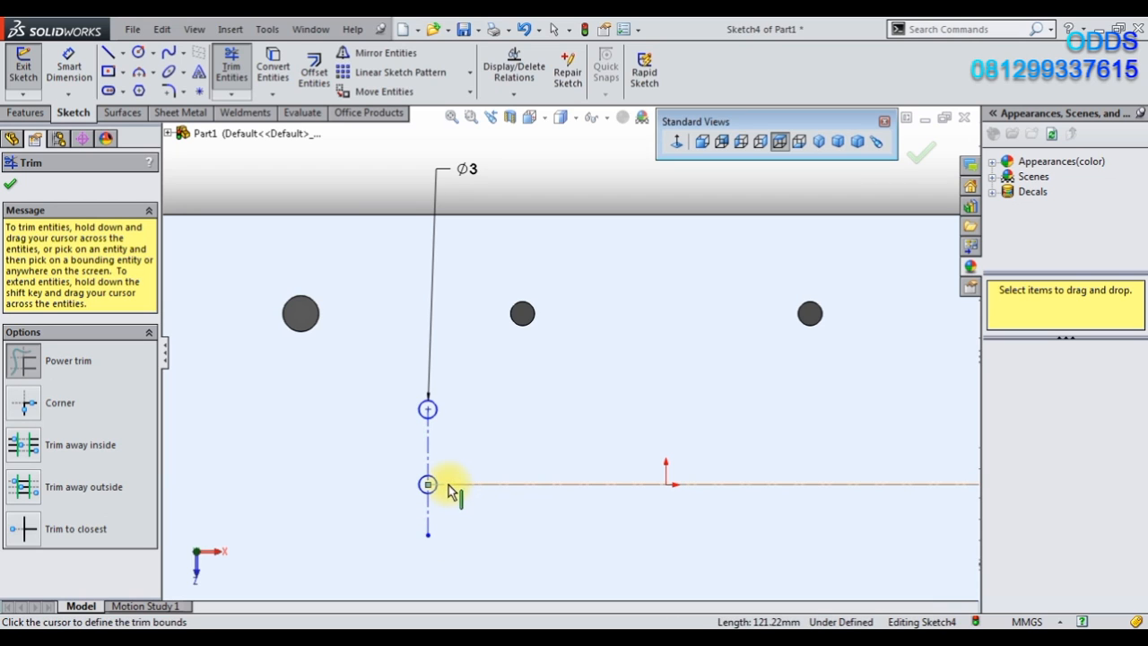
pyautogui.click(396, 484)
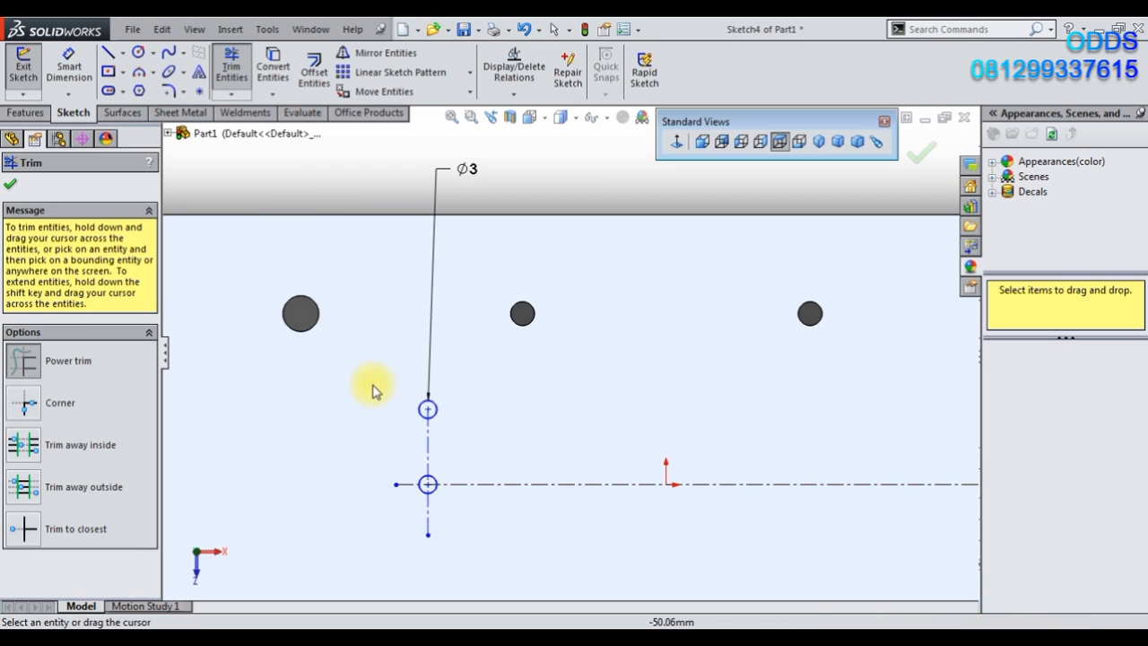
pyautogui.click(455, 488)
pyautogui.click(479, 483)
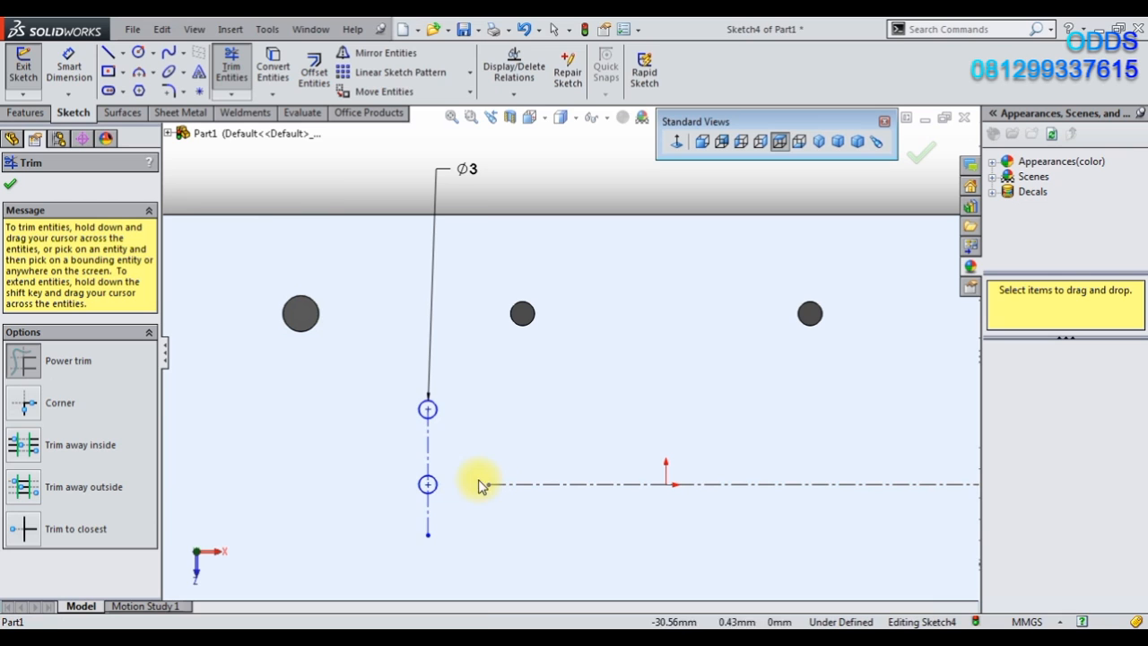
# Move the lower left circle to the extended centerline's lower end and reattach the horizontal centerline's left end to the vertical centerline.
pyautogui.rightClick(326, 213)
pyautogui.click(351, 254)
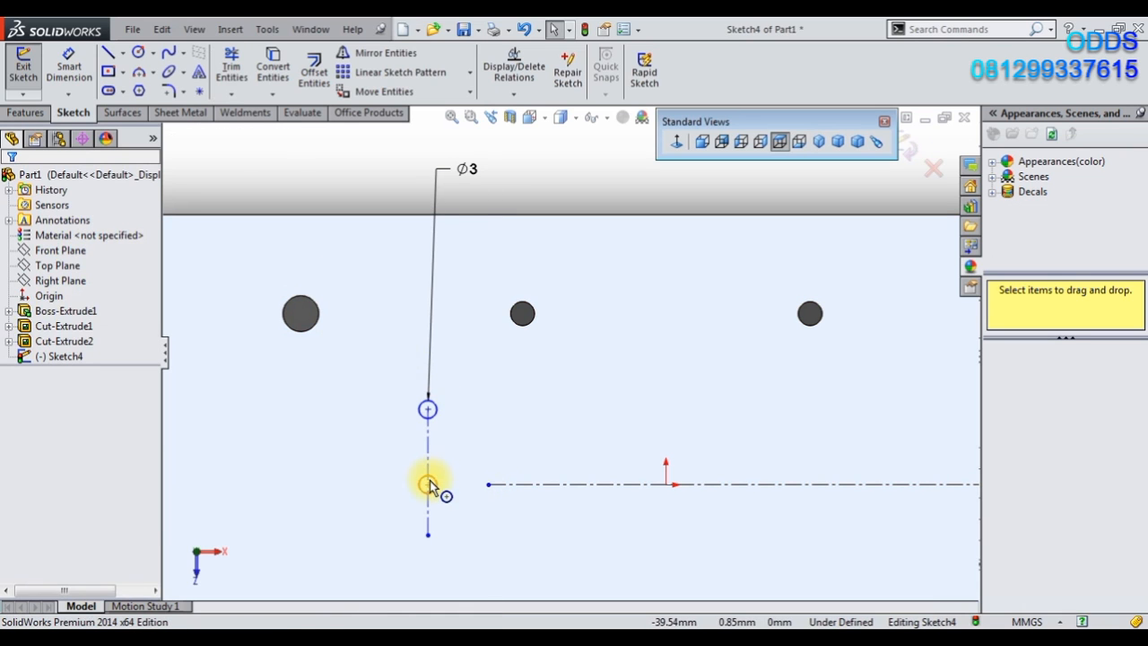
pyautogui.moveTo(430, 492); pyautogui.dragTo(431, 542)
pyautogui.moveTo(487, 490); pyautogui.dragTo(432, 489)
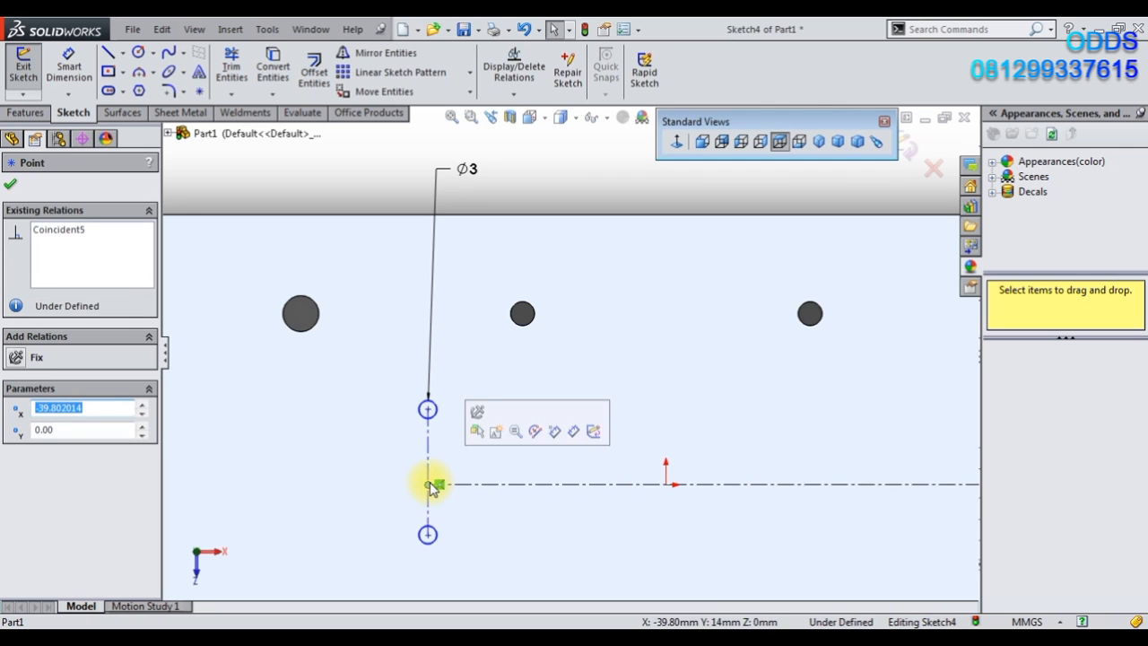
# Dimension the vertical distance from the upper left circle's center to the horizontal centerline as 6 mm.
pyautogui.click(83, 75)
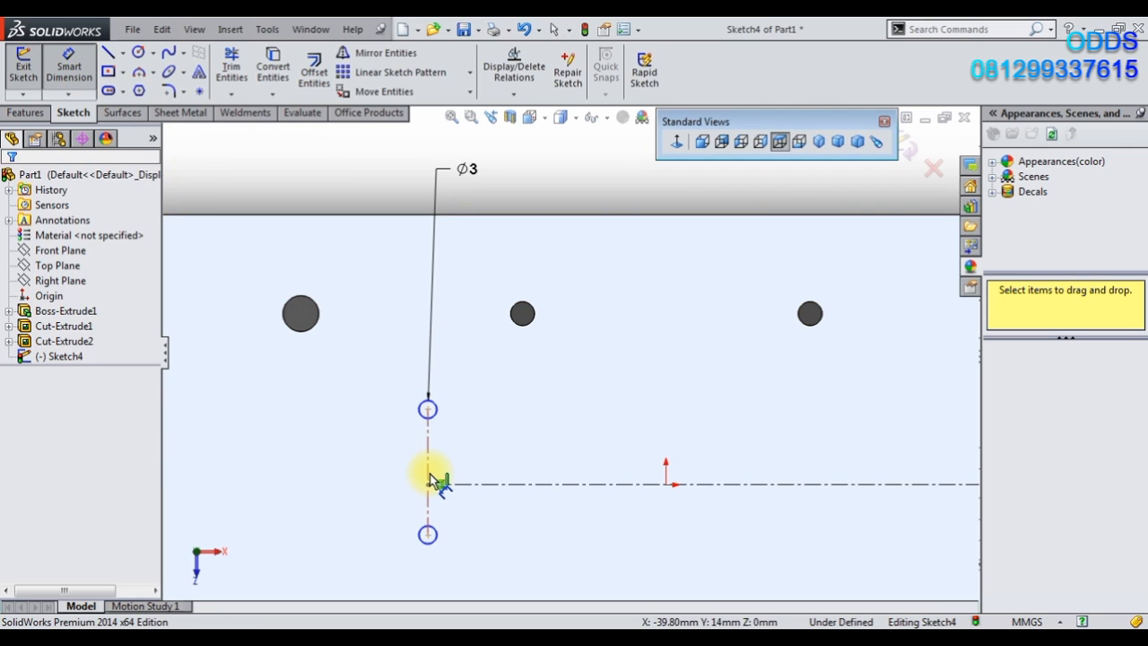
pyautogui.click(427, 411)
pyautogui.click(451, 484)
pyautogui.click(410, 479)
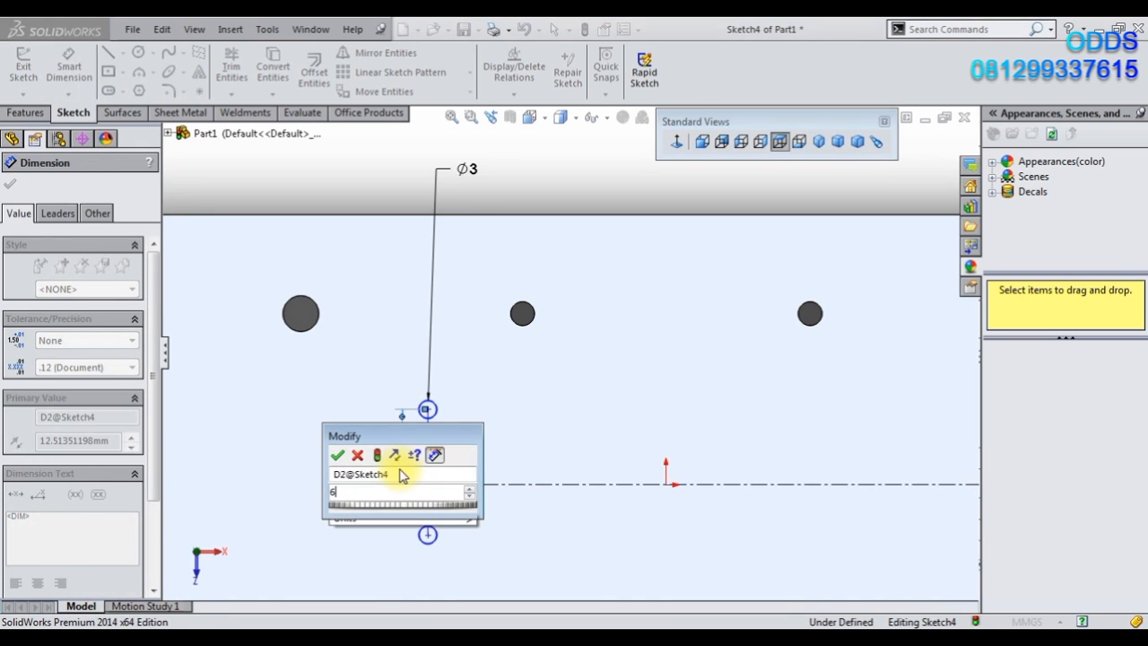
pyautogui.write('6')
pyautogui.press('Return')
# Dimension the left vertical centerline's length as 12 mm and move the 3 mm diameter dimension closer to its circle.
pyautogui.scroll(-2, 448, 508)
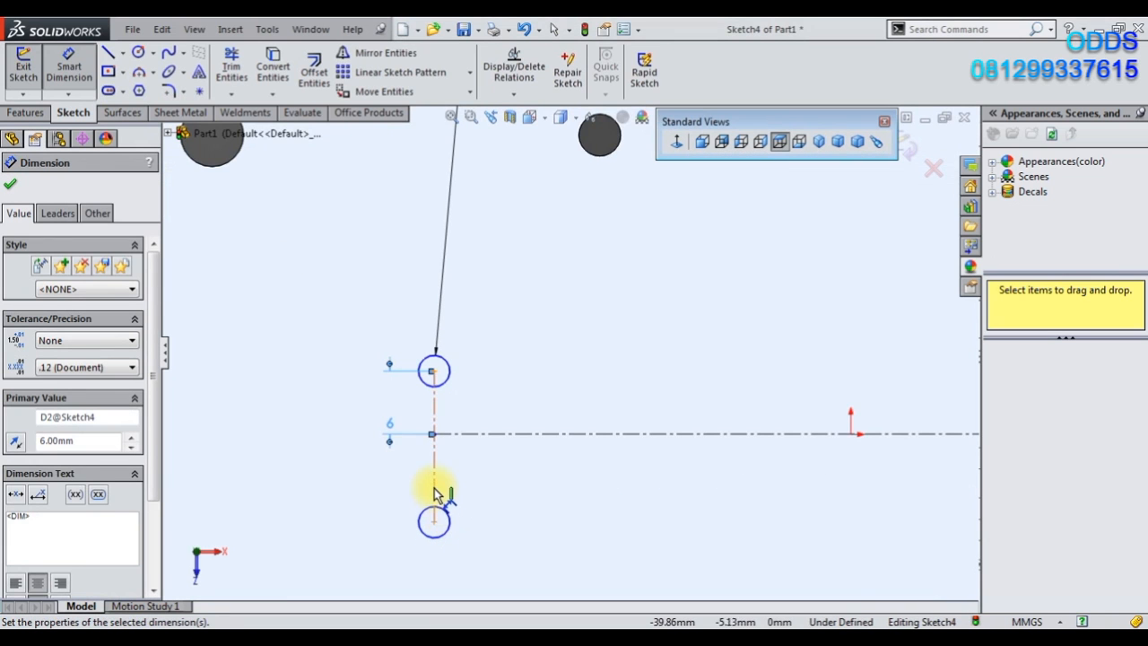
pyautogui.click(434, 492)
pyautogui.click(350, 474)
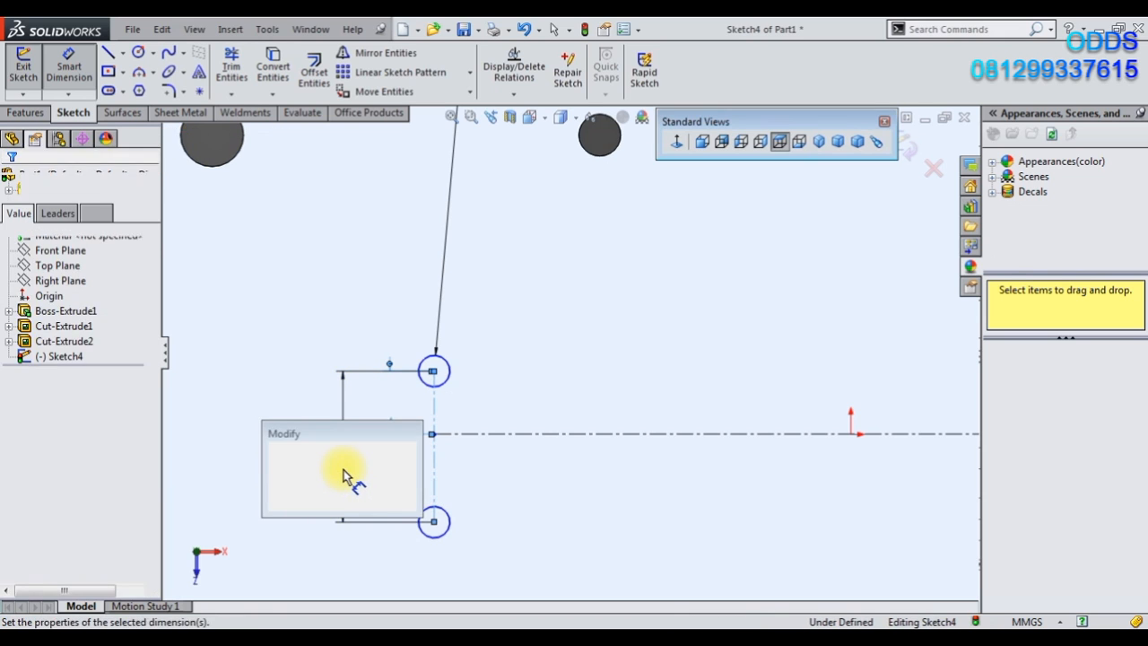
pyautogui.write('12')
pyautogui.press('Return')
pyautogui.scroll(4, 545, 453)
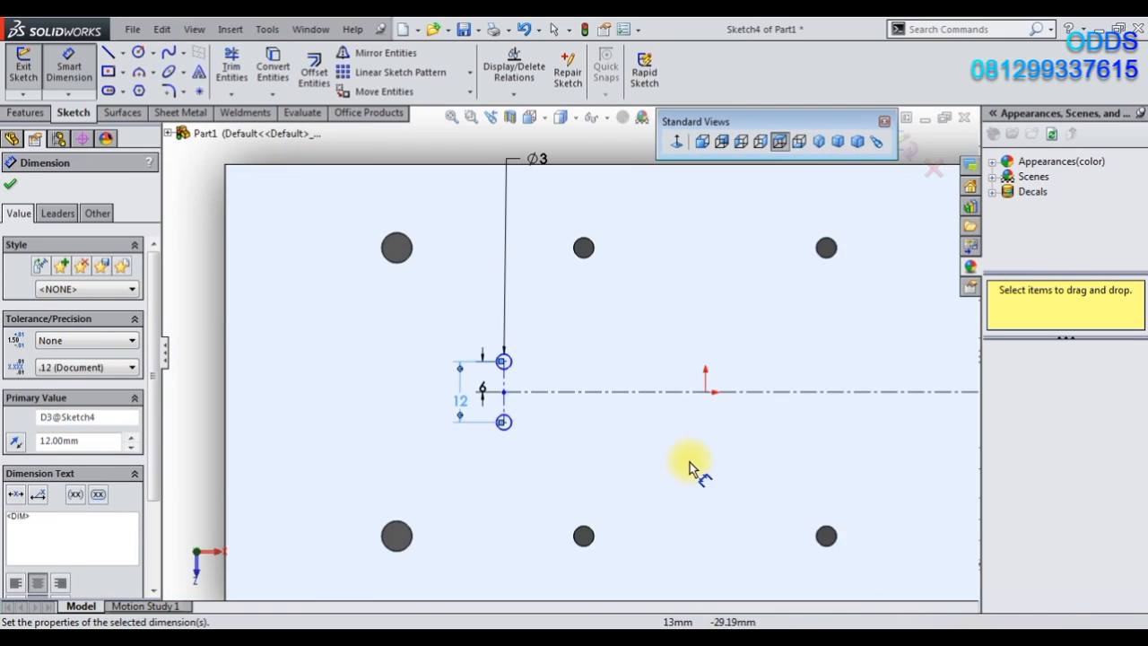
pyautogui.moveTo(566, 242); pyautogui.dragTo(583, 336)
# Dimension the vertical spacing between the two circles on the right centerline as 10 mm.
pyautogui.scroll(-3, 856, 480)
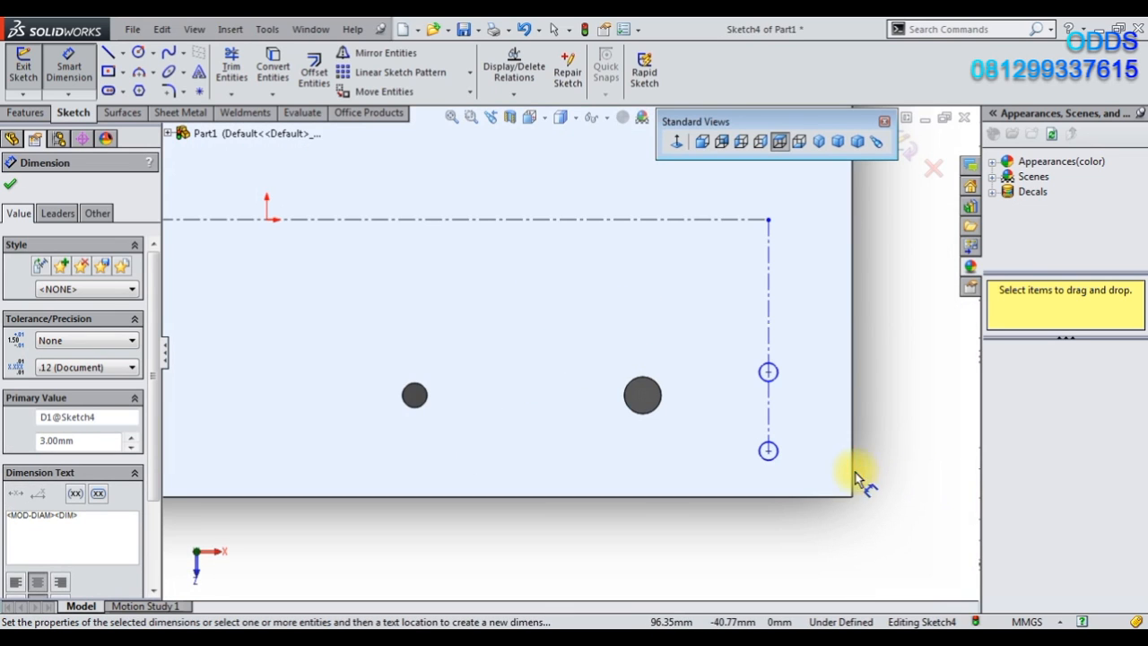
pyautogui.click(775, 451)
pyautogui.click(769, 372)
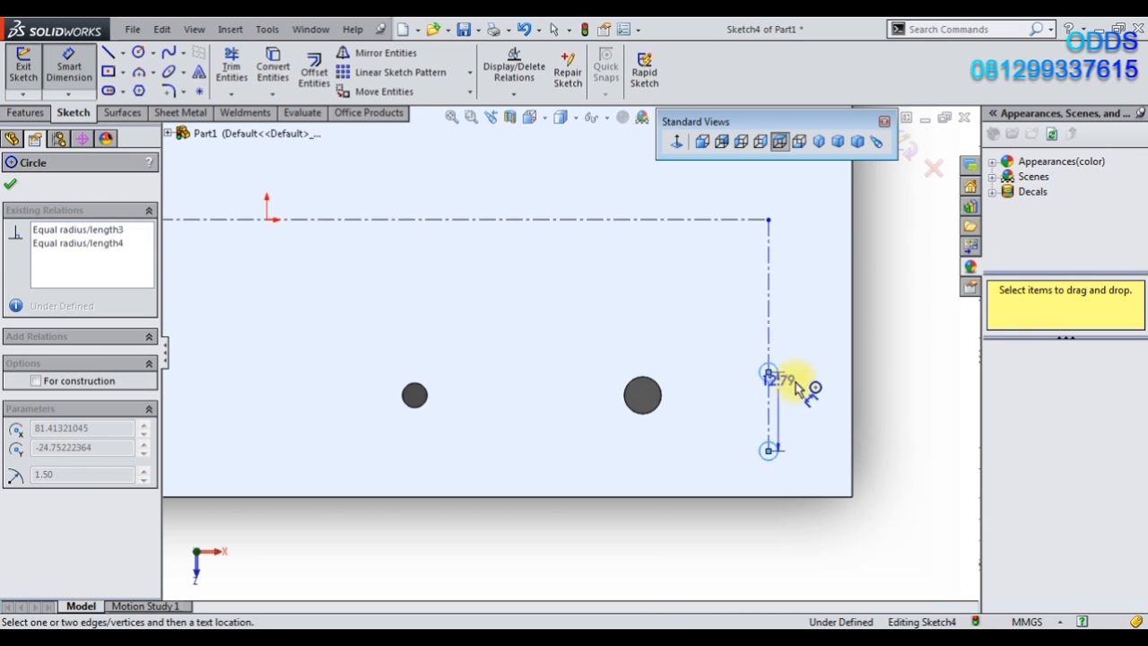
pyautogui.click(800, 385)
pyautogui.write('10')
pyautogui.press('Return')
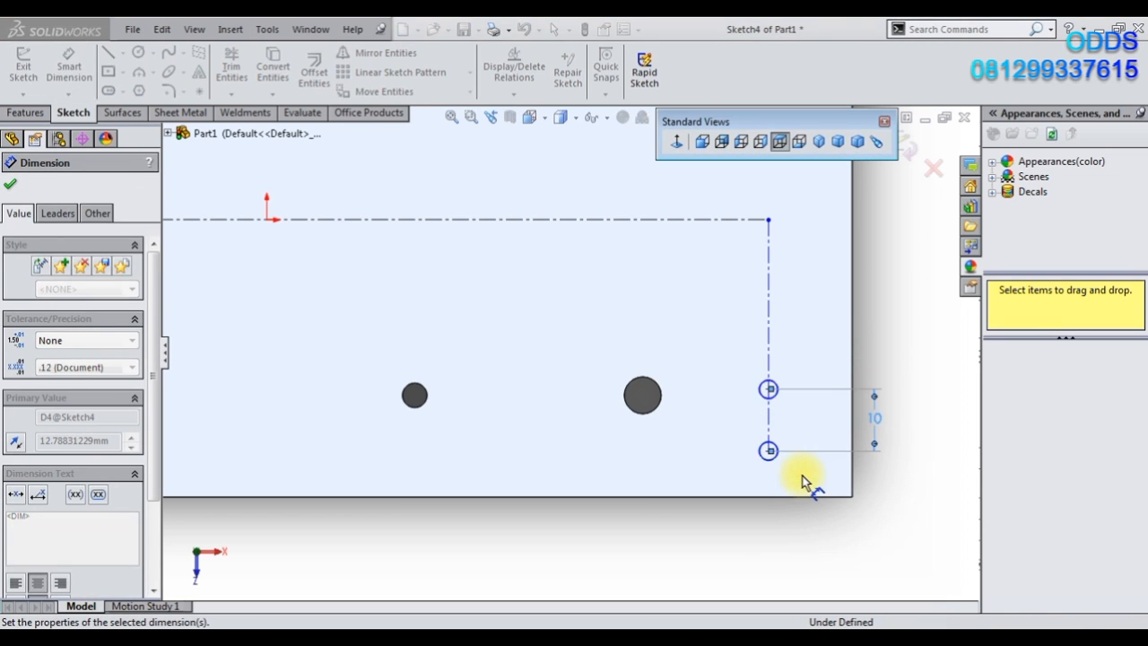
# Dimension the distance from the lowest right circle's center to the plate's bottom edge as 5 mm.
pyautogui.click(781, 457)
pyautogui.click(797, 498)
pyautogui.click(883, 493)
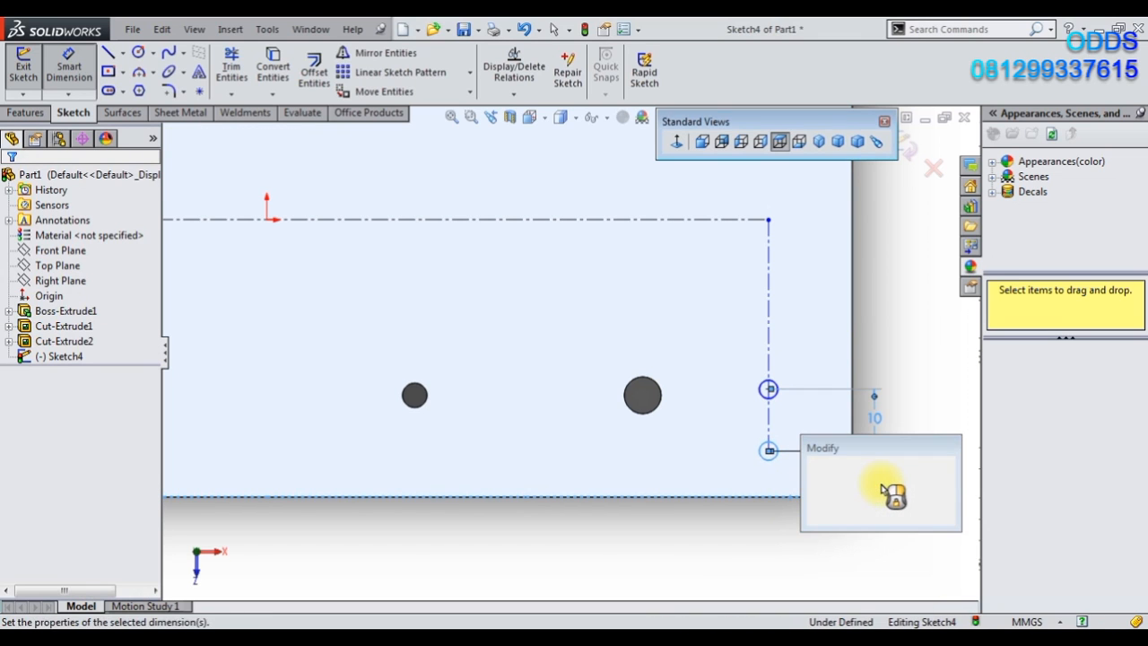
pyautogui.write('5')
pyautogui.press('Return')
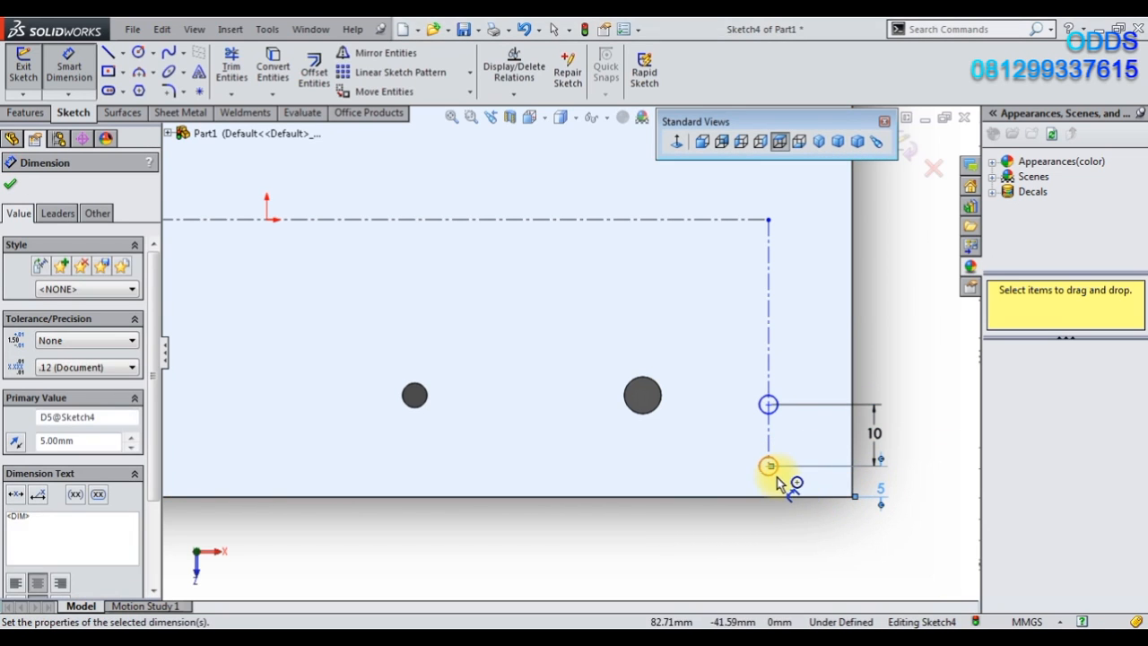
# Dimension the distance from the lowest right circle's center to the plate's right edge as 5 mm.
pyautogui.click(771, 467)
pyautogui.click(853, 480)
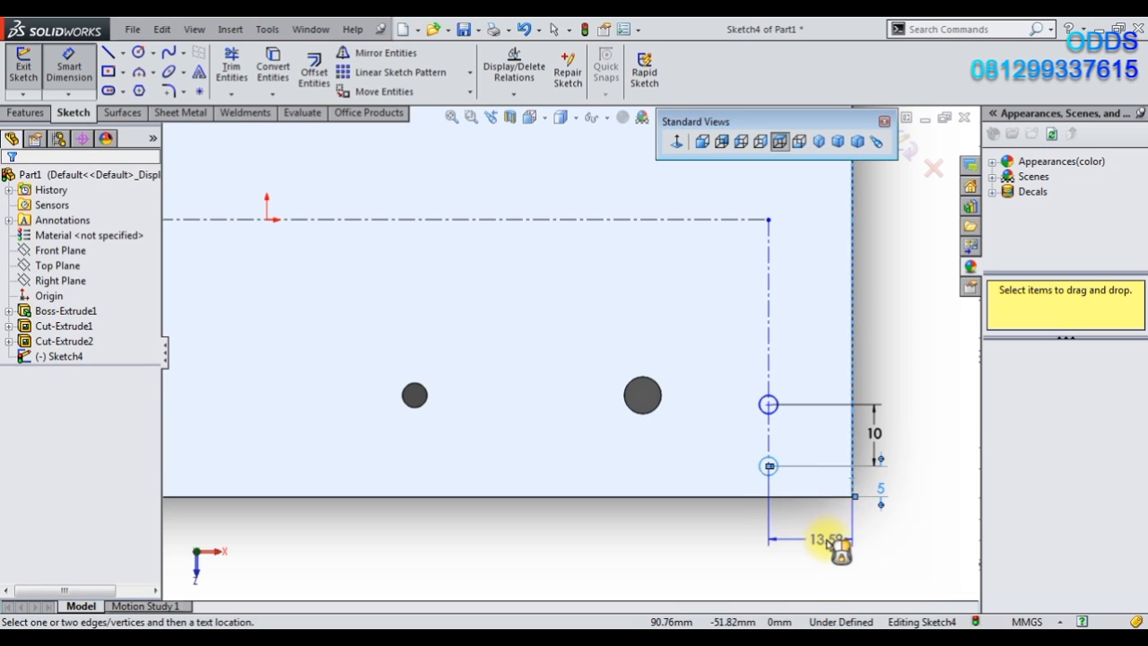
pyautogui.click(826, 542)
pyautogui.write('5')
pyautogui.press('Return')
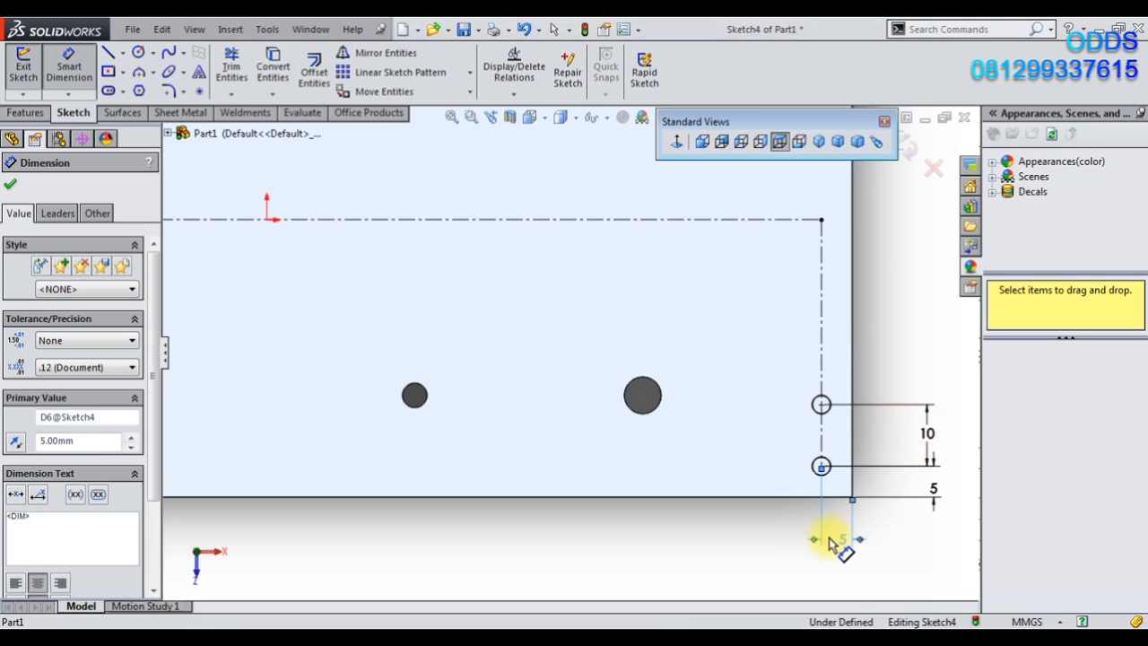
# Dimension the horizontal distance from the left vertical centerline to the origin as 36 mm.
pyautogui.scroll(4, 613, 439)
pyautogui.scroll(2, 386, 282)
pyautogui.scroll(-2, 385, 281)
pyautogui.scroll(-1, 431, 323)
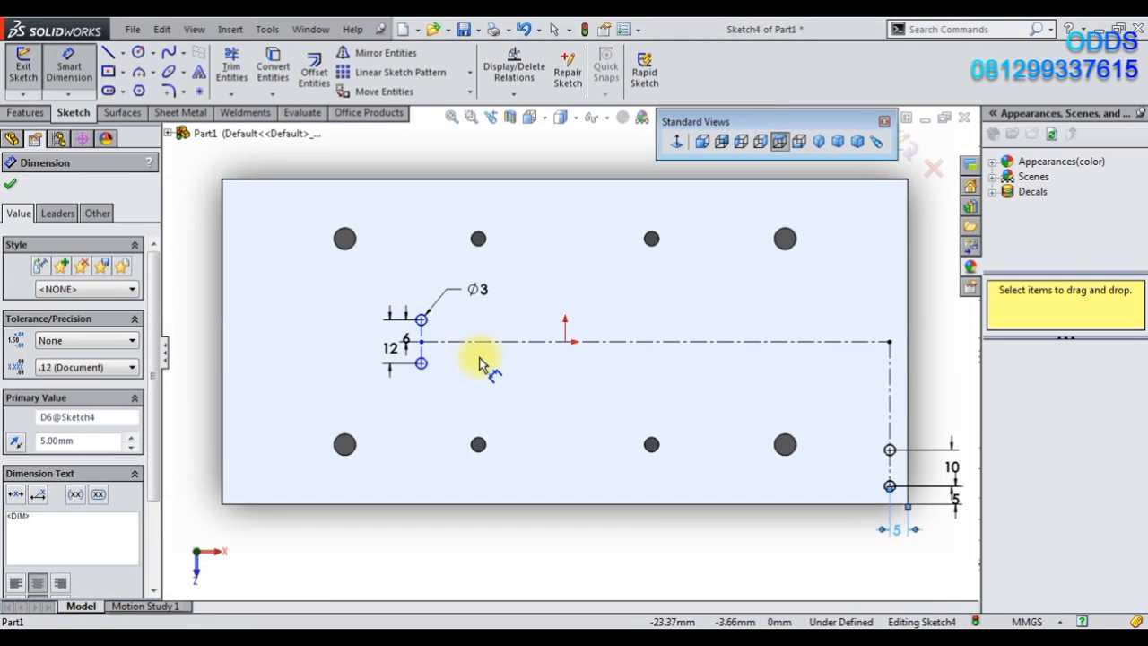
pyautogui.scroll(-2, 455, 363)
pyautogui.click(427, 324)
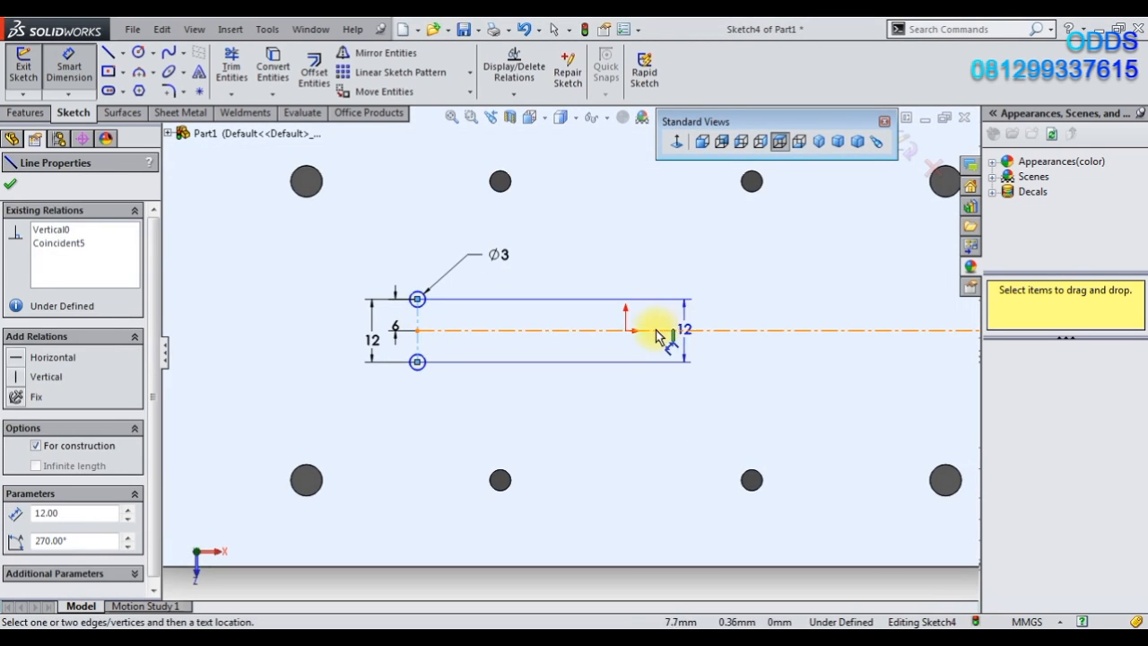
pyautogui.click(628, 334)
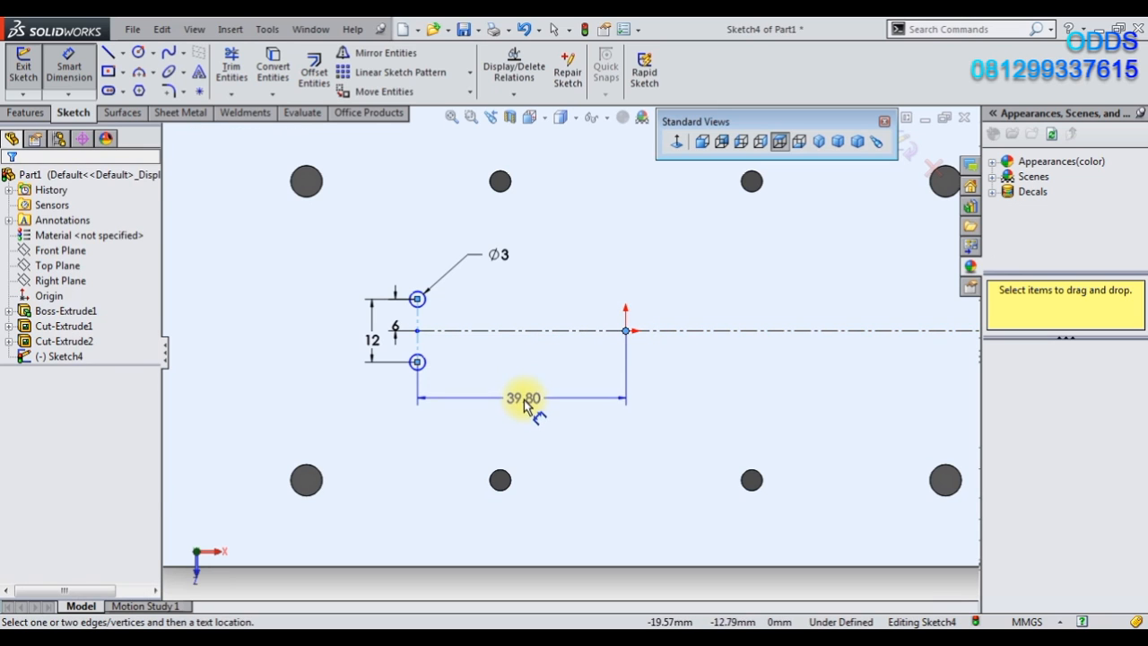
pyautogui.click(529, 405)
pyautogui.write('36')
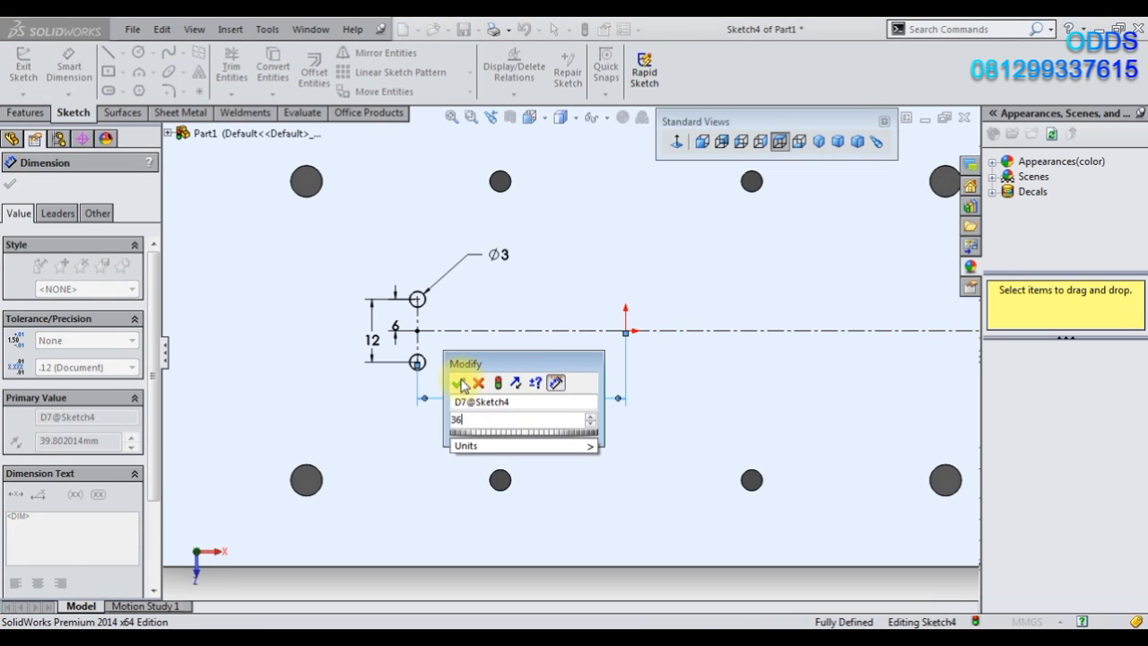
pyautogui.click(458, 383)
pyautogui.press('f')
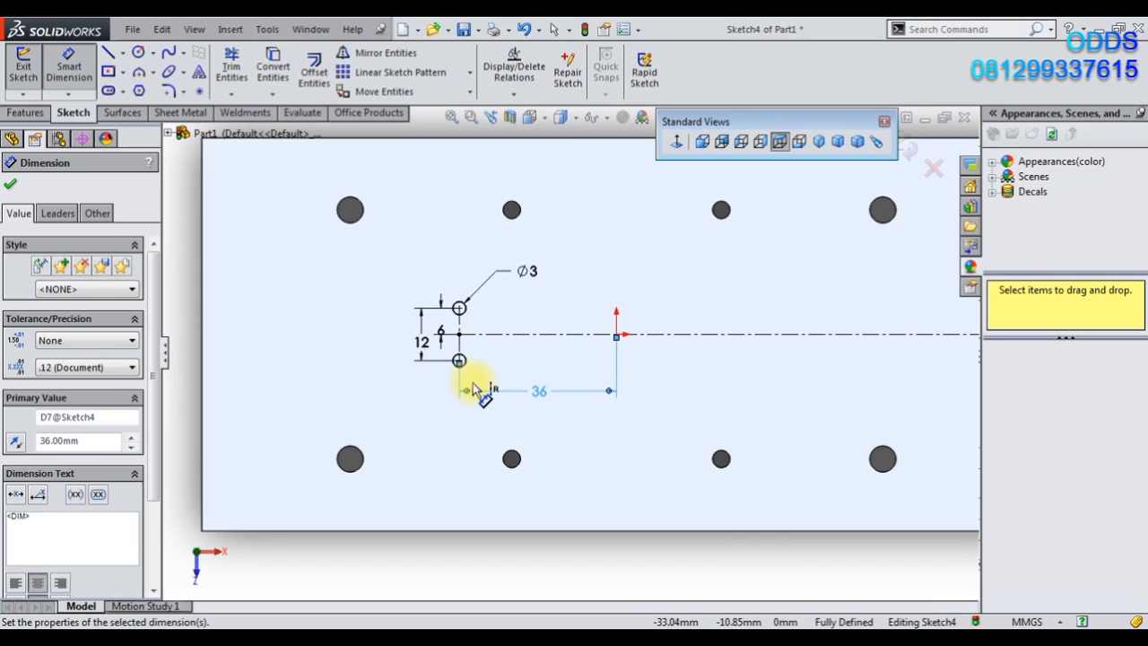
pyautogui.press('f')
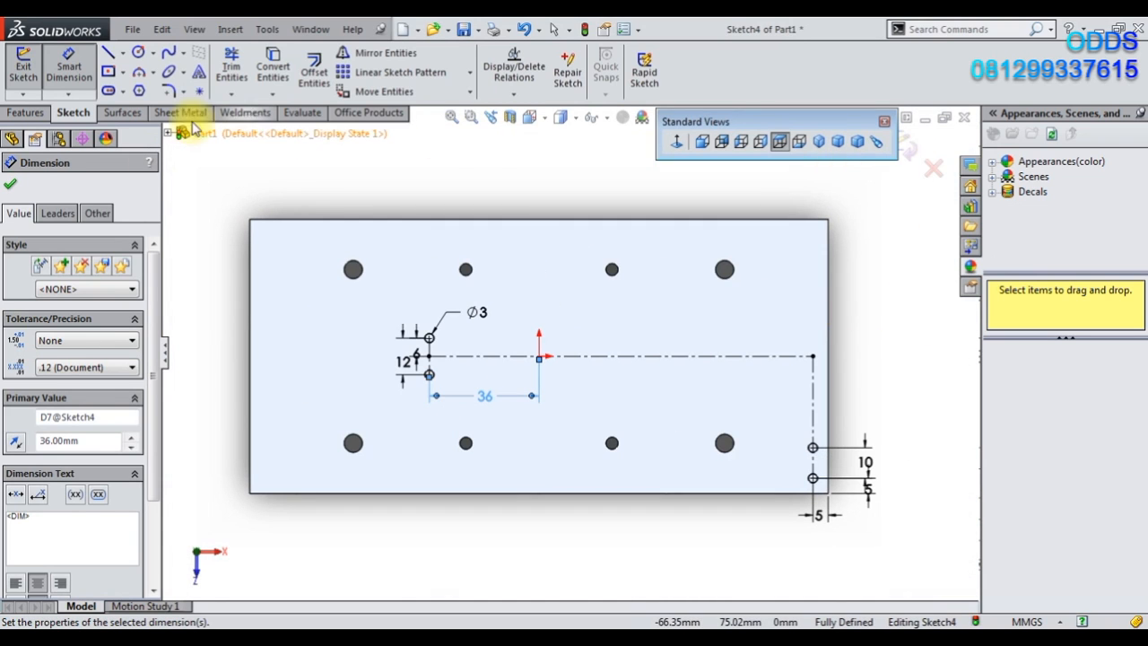
# Cut the four 3 mm circles through the entire plate with a Through All Extruded Cut.
pyautogui.click(44, 119)
pyautogui.click(262, 87)
pyautogui.click(131, 282)
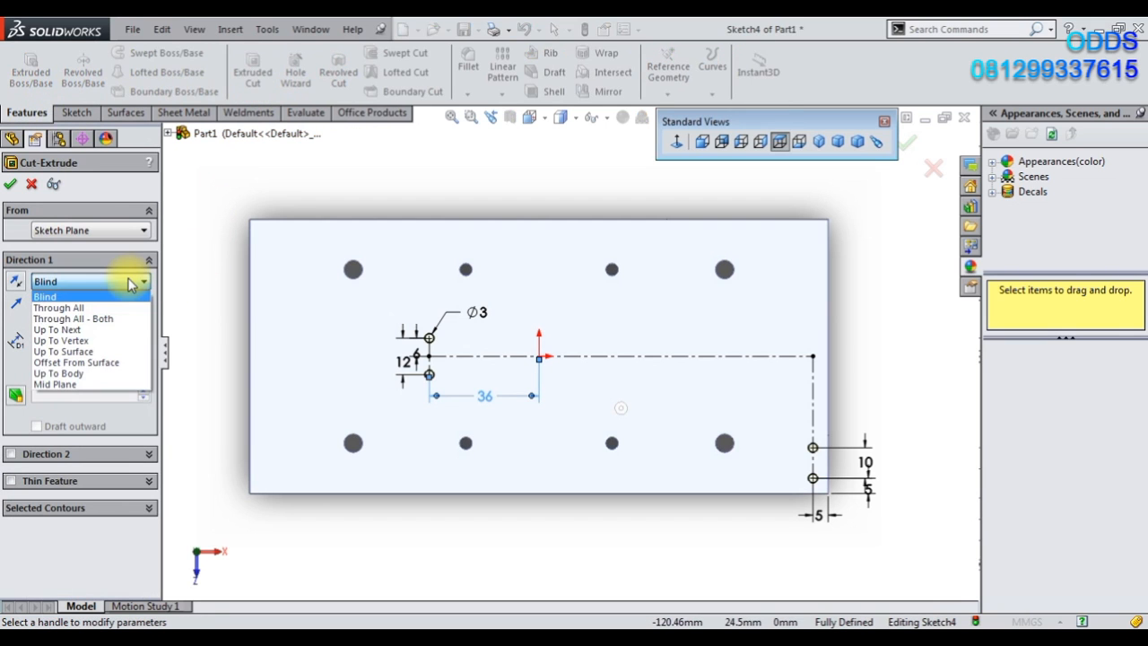
pyautogui.click(130, 307)
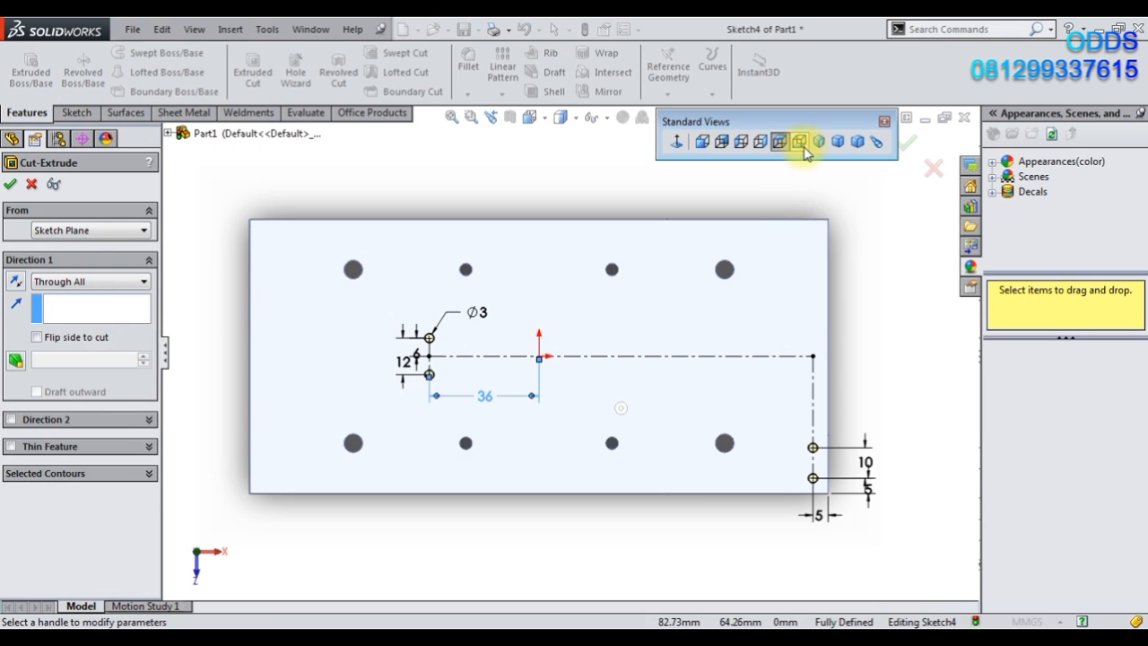
pyautogui.click(836, 143)
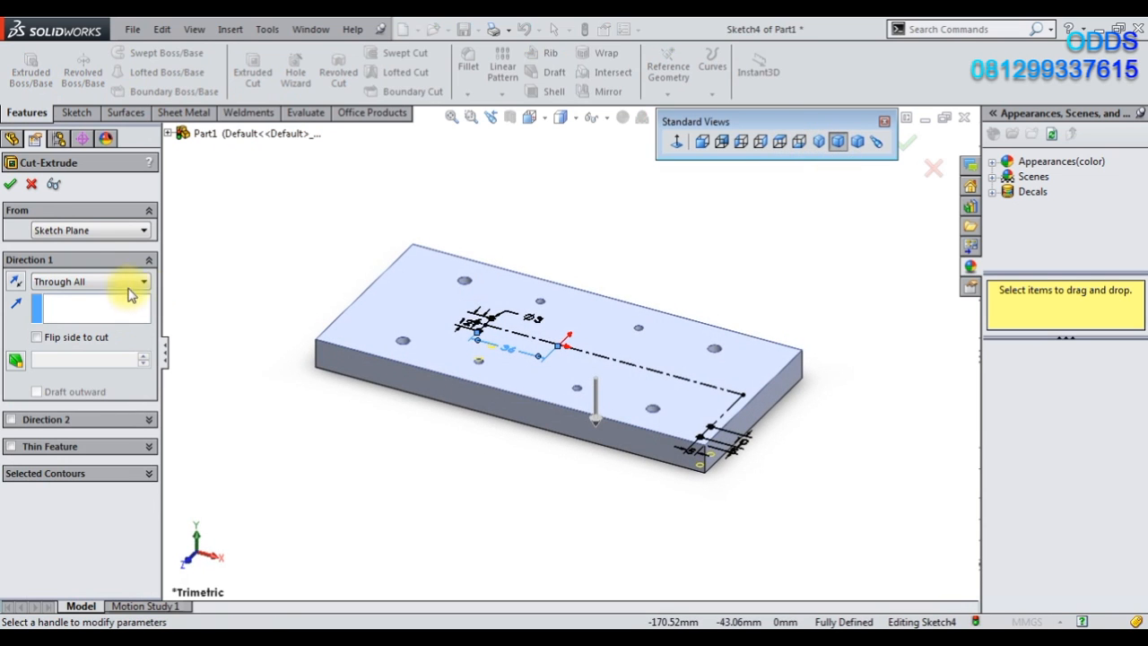
pyautogui.click(11, 185)
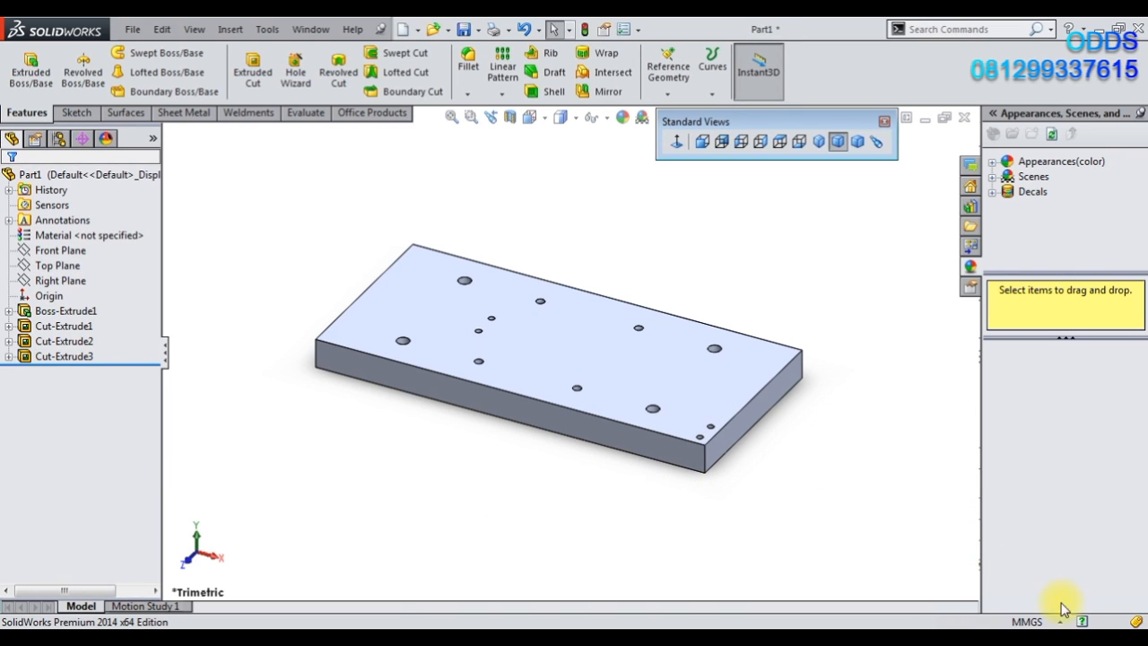
# Sketch a vertical centerline about 38.6 mm long through the origin on the plate's top face.
pyautogui.click(603, 358)
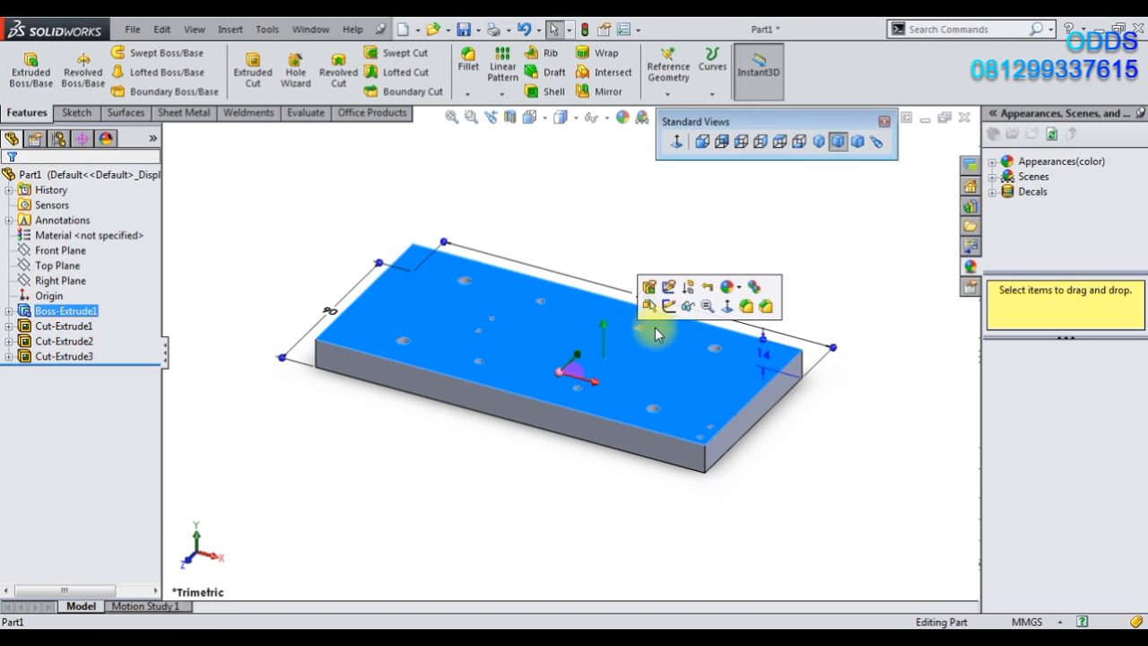
pyautogui.click(727, 306)
pyautogui.click(553, 369)
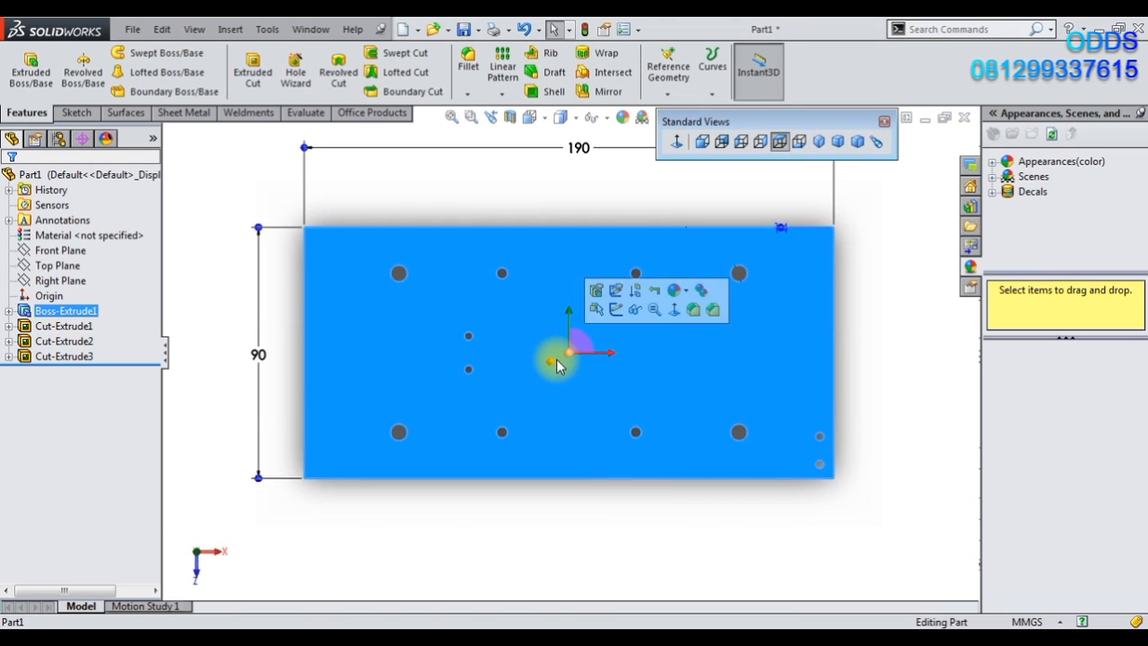
pyautogui.click(617, 310)
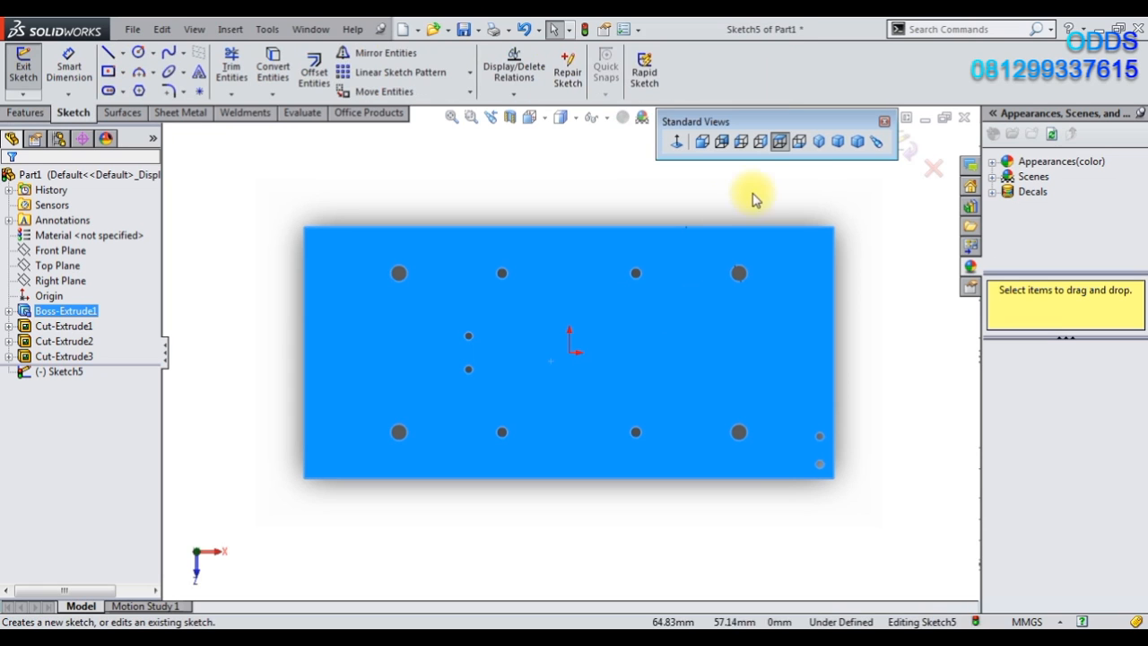
pyautogui.click(124, 55)
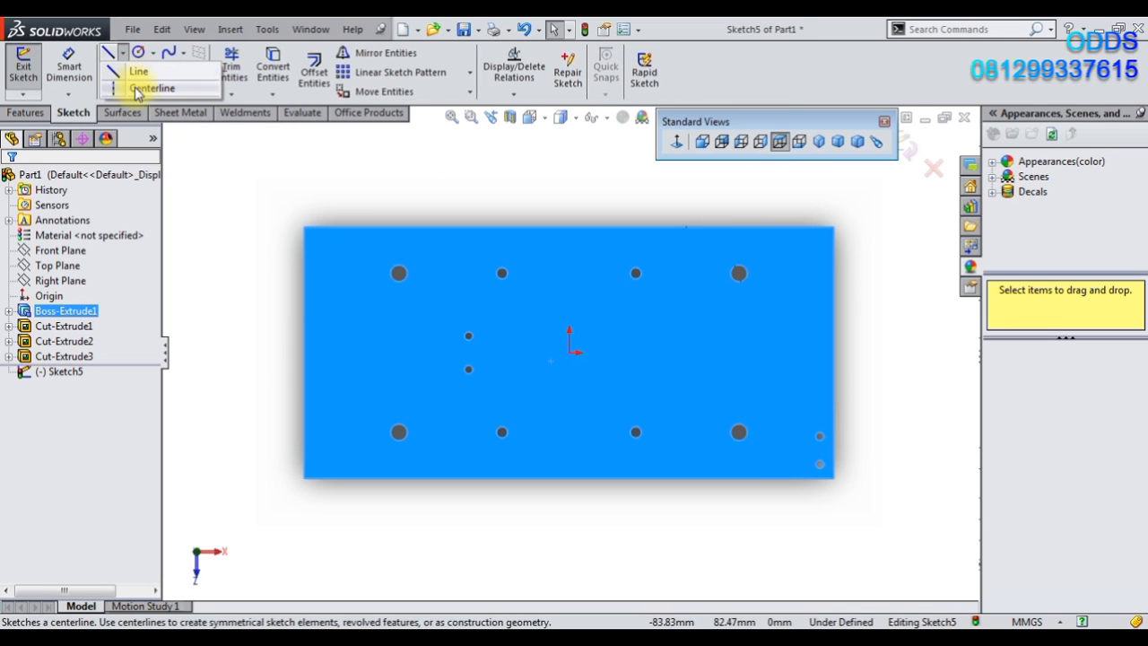
pyautogui.click(143, 88)
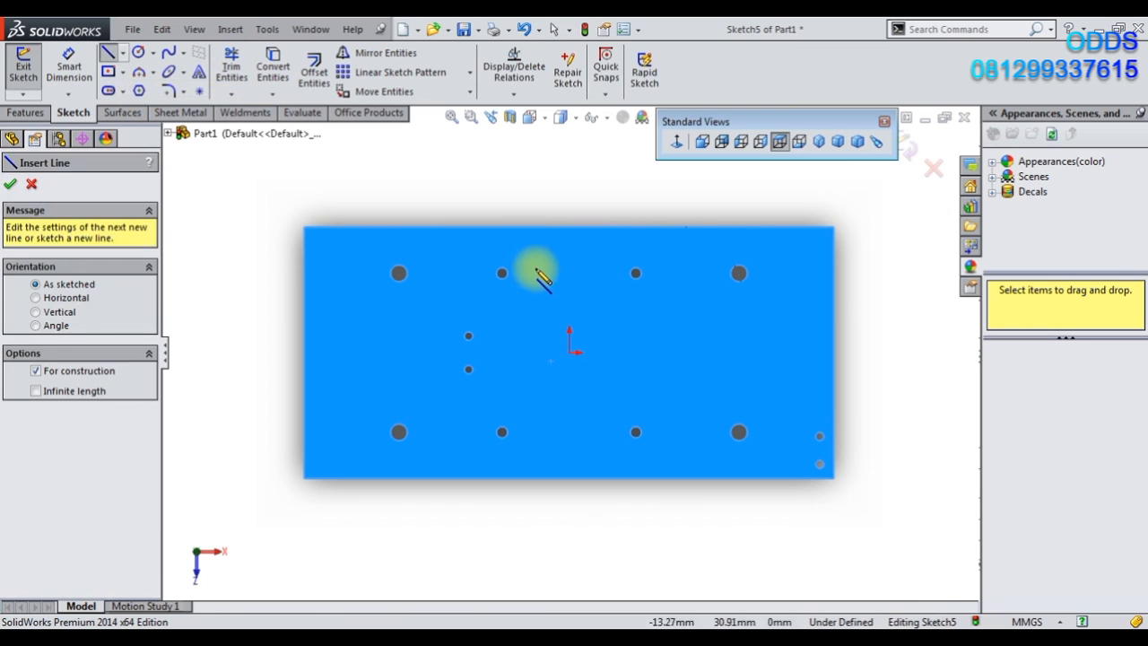
pyautogui.click(572, 302)
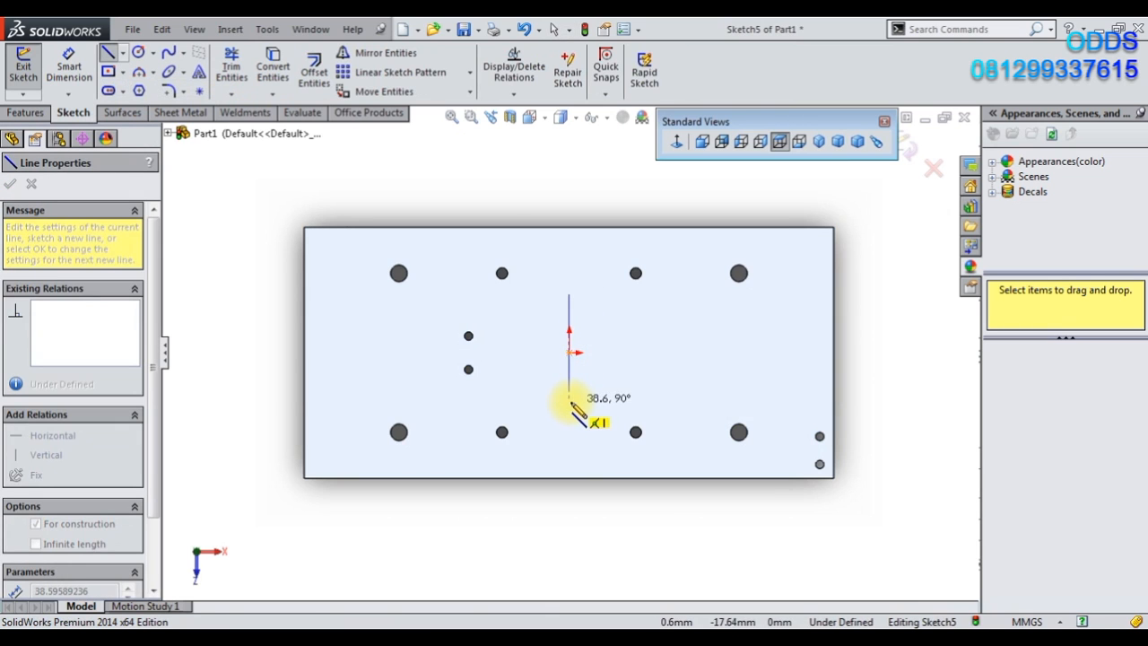
pyautogui.click(570, 401)
# Draw a circle about 8 mm in diameter at each end of the vertical centerline.
pyautogui.click(138, 52)
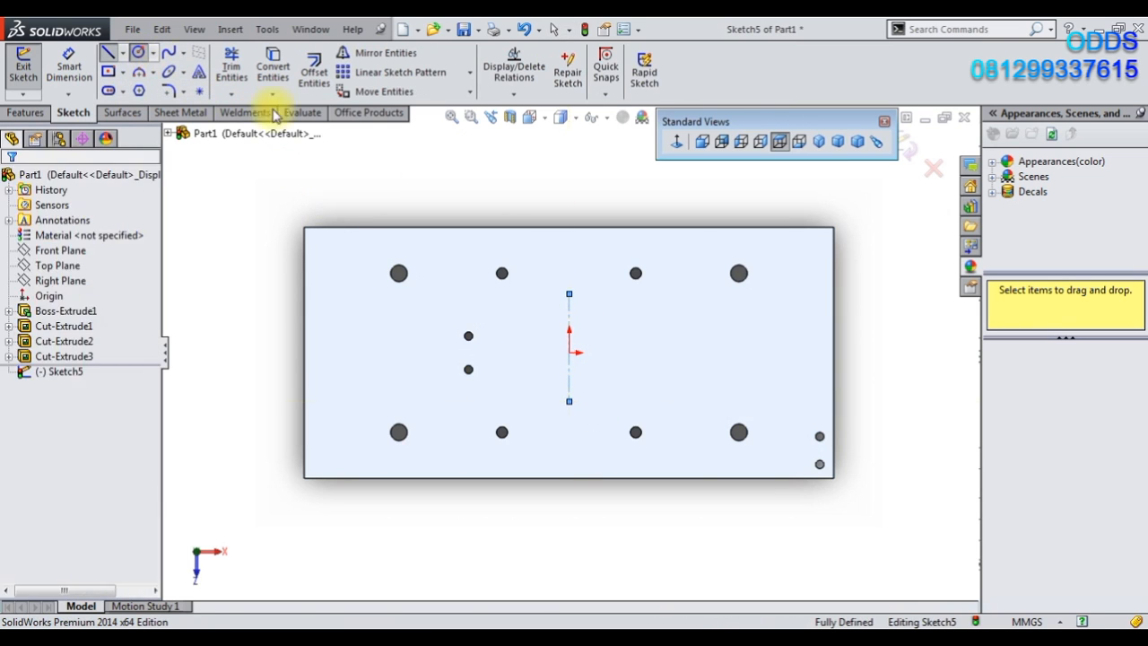
pyautogui.click(570, 293)
pyautogui.click(575, 303)
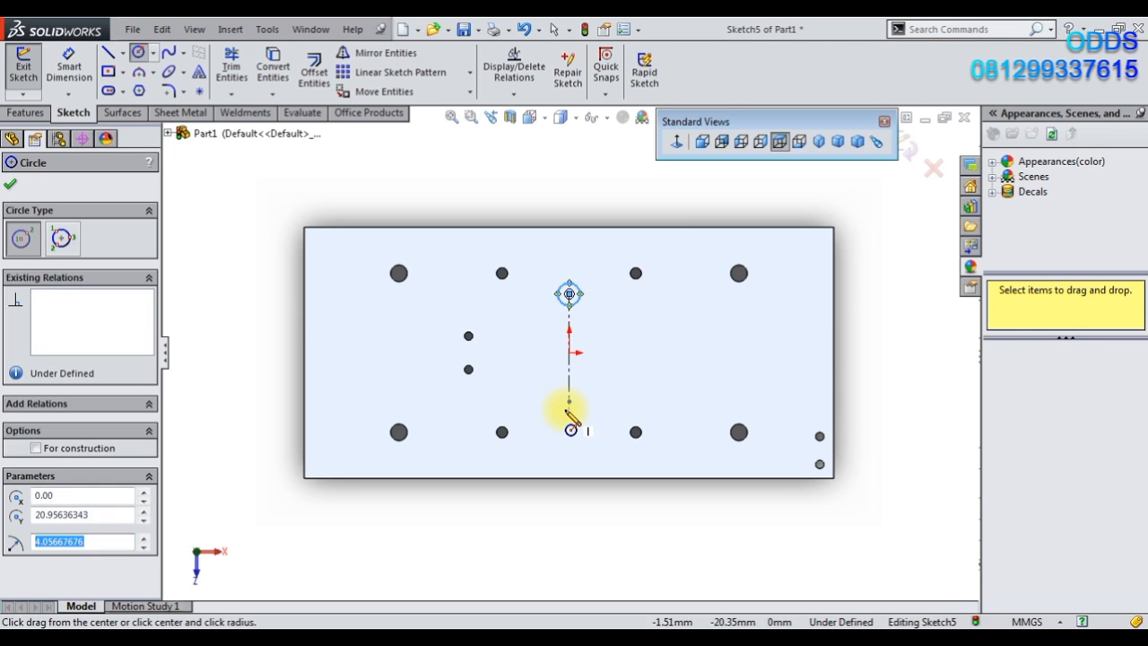
pyautogui.click(568, 401)
pyautogui.click(574, 410)
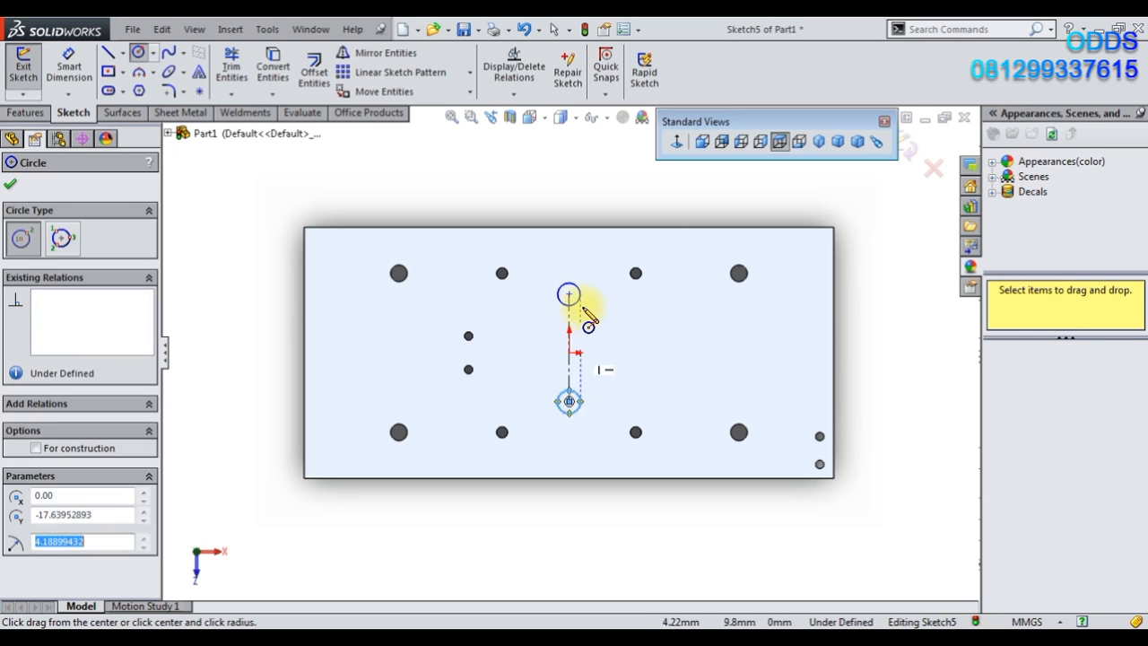
pyautogui.scroll(-4, 588, 318)
pyautogui.press('Escape')
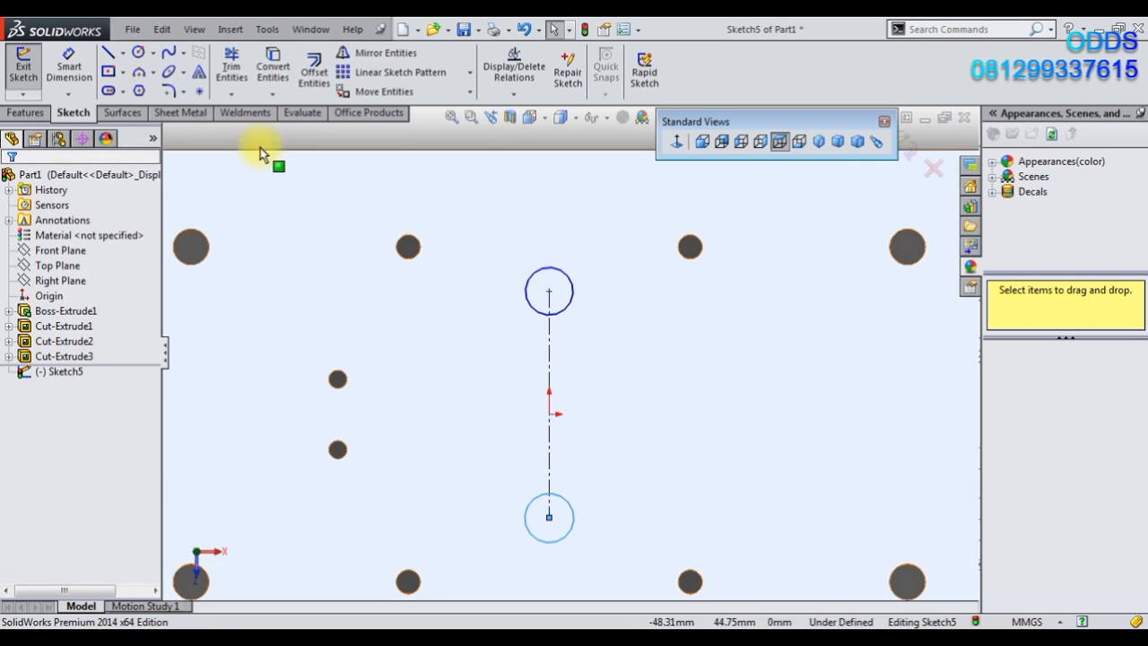
# Make the two circles equal in size and set the origin as the midpoint of the centerline.
pyautogui.click(562, 314)
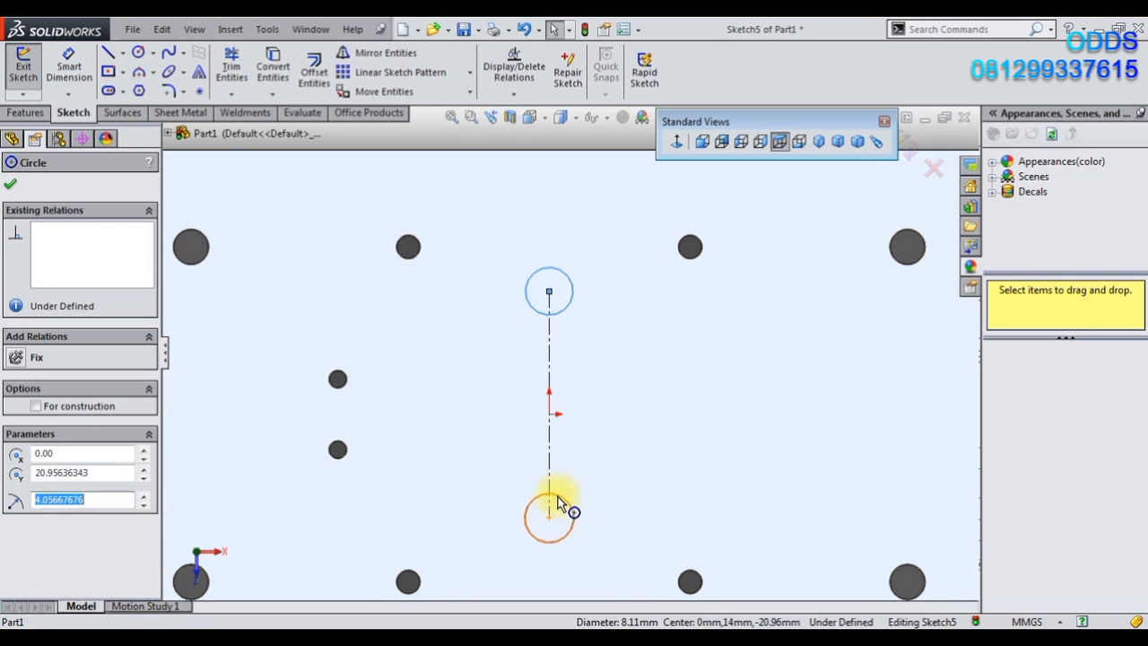
pyautogui.keyDown('ctrl'); pyautogui.click(569, 504); pyautogui.keyUp('ctrl')
pyautogui.click(665, 424)
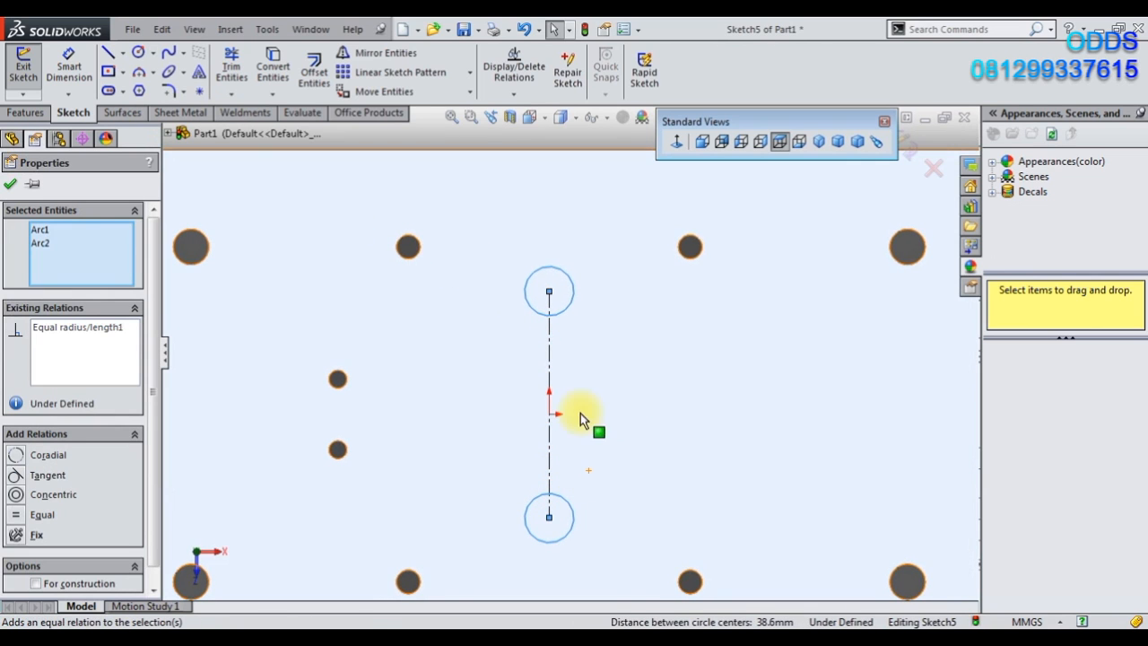
pyautogui.click(554, 413)
pyautogui.keyDown('ctrl'); pyautogui.click(550, 413); pyautogui.keyUp('ctrl')
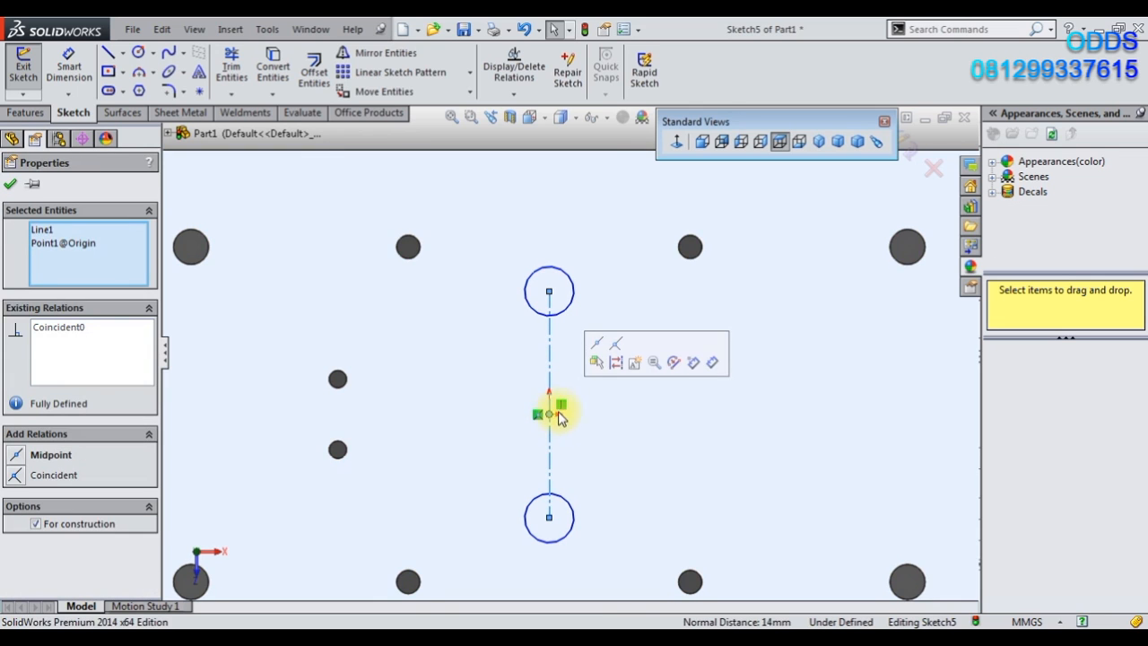
pyautogui.click(602, 353)
# Dimension the diameter of the upper circle as 5 mm.
pyautogui.click(82, 74)
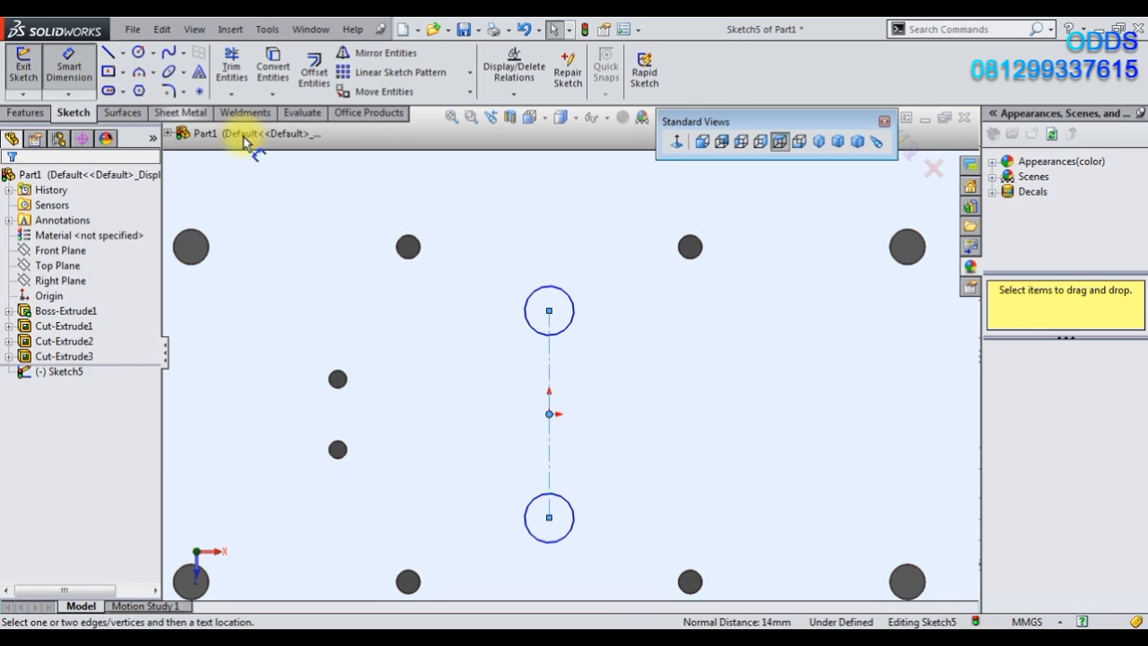
pyautogui.click(551, 253)
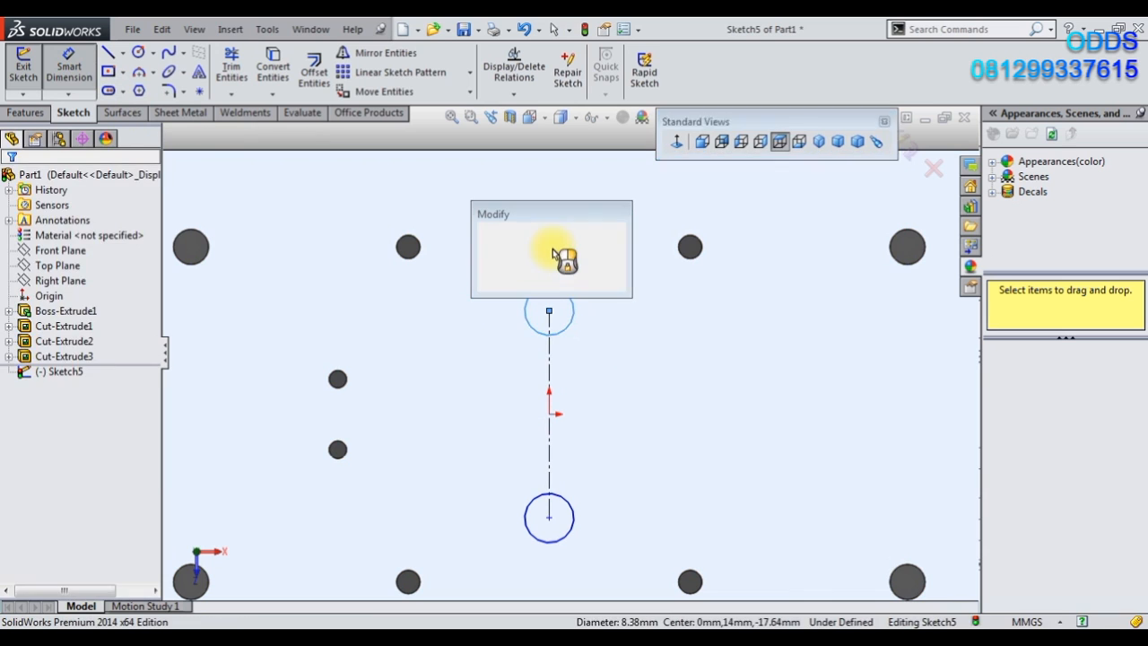
pyautogui.write('5')
pyautogui.press('Return')
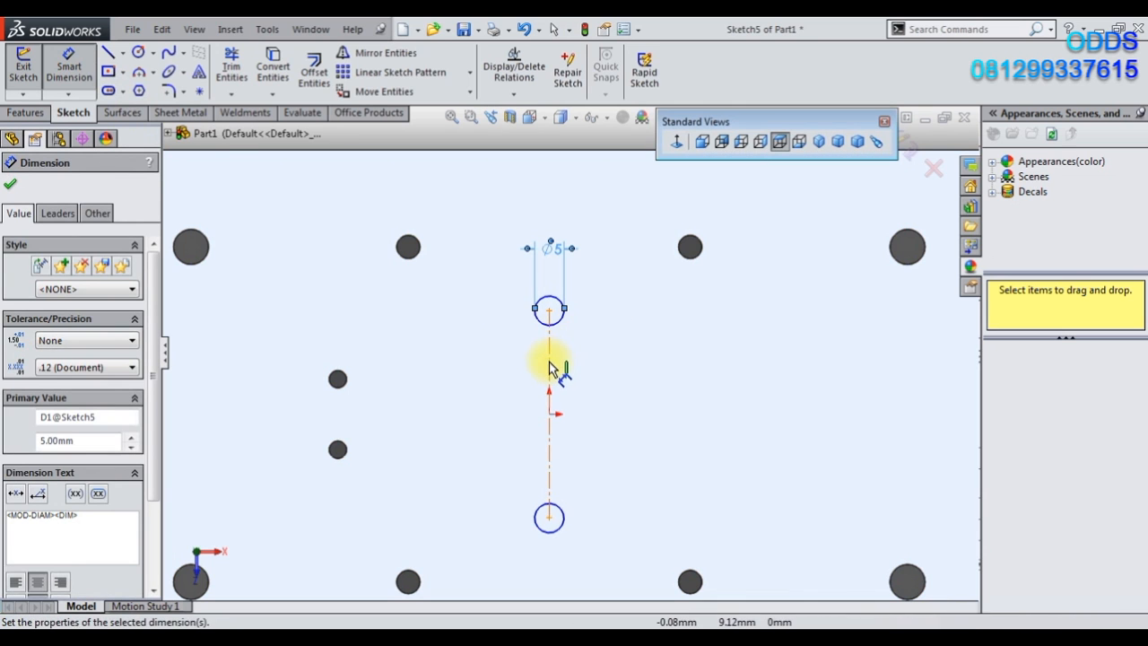
# Dimension the length of the vertical centerline as 50 mm.
pyautogui.click(548, 367)
pyautogui.click(497, 386)
pyautogui.write('50')
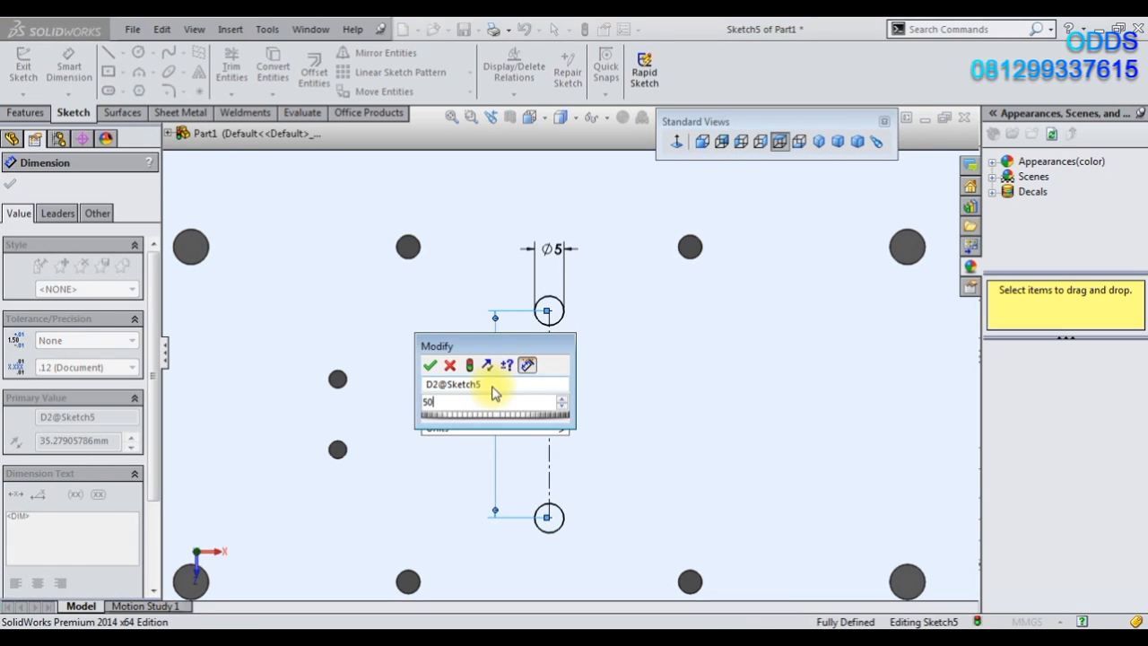
pyautogui.press('Return')
# Cut the two 5 mm circles into the plate with a Blind Extruded Cut 5 mm deep.
pyautogui.scroll(5, 533, 322)
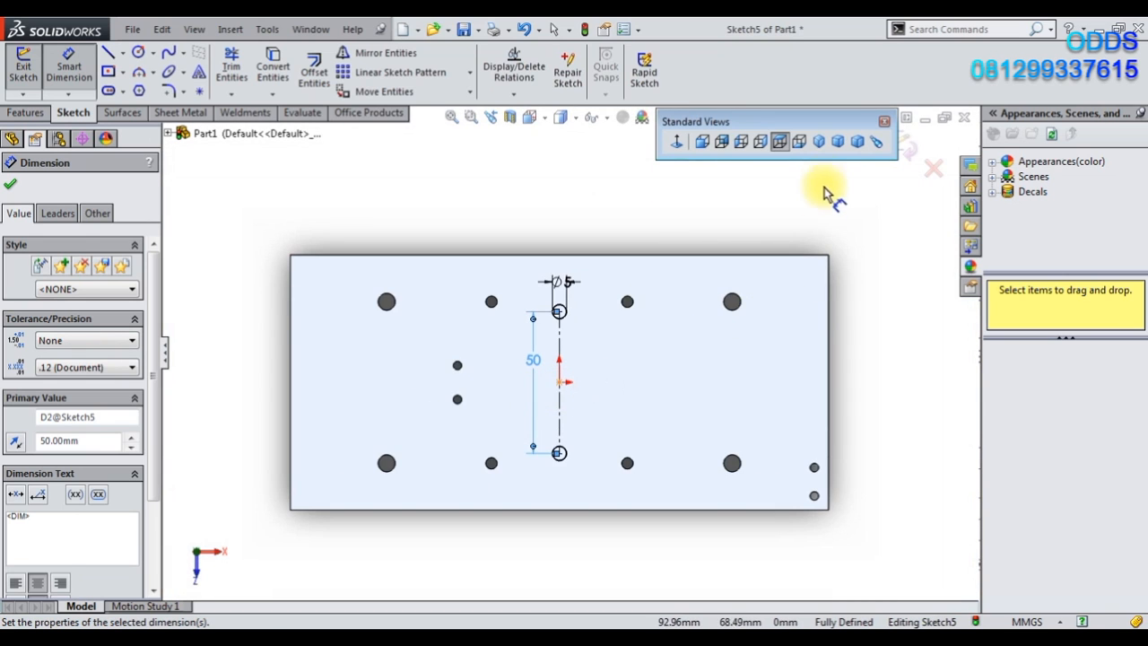
pyautogui.click(818, 141)
pyautogui.scroll(-2, 701, 256)
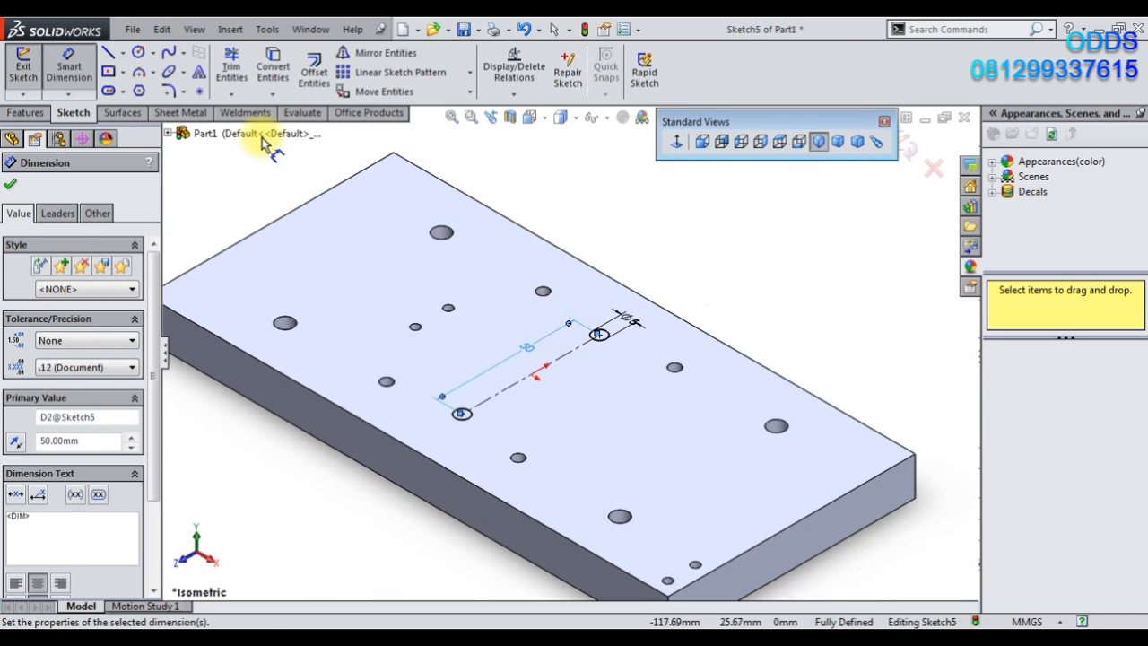
pyautogui.click(40, 109)
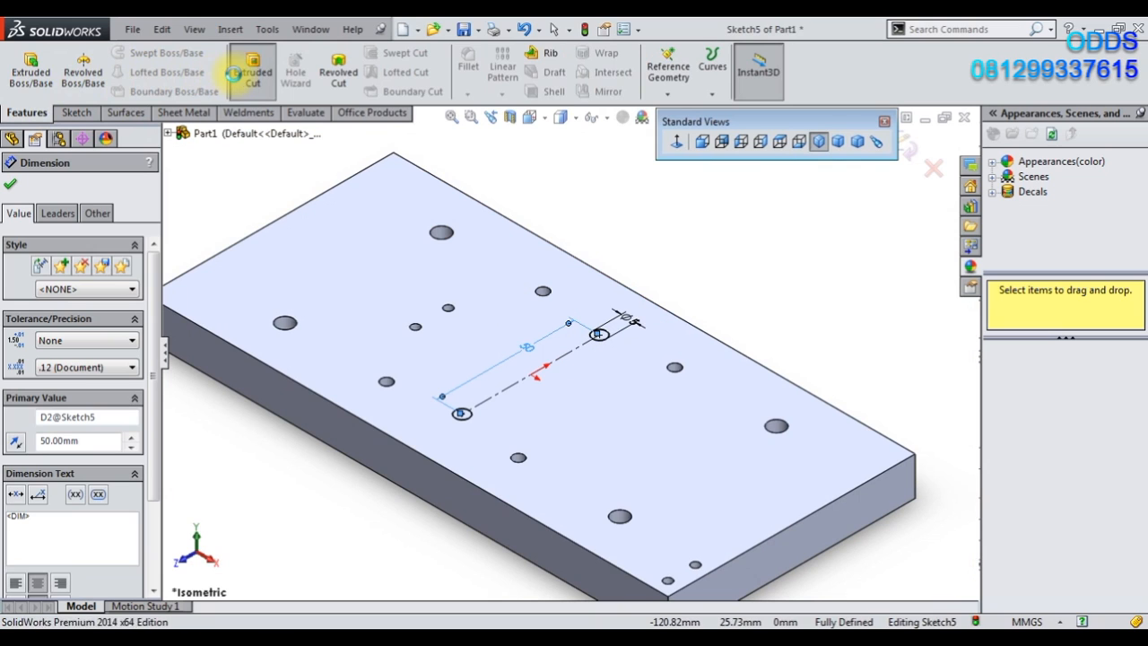
pyautogui.click(235, 73)
pyautogui.write('5')
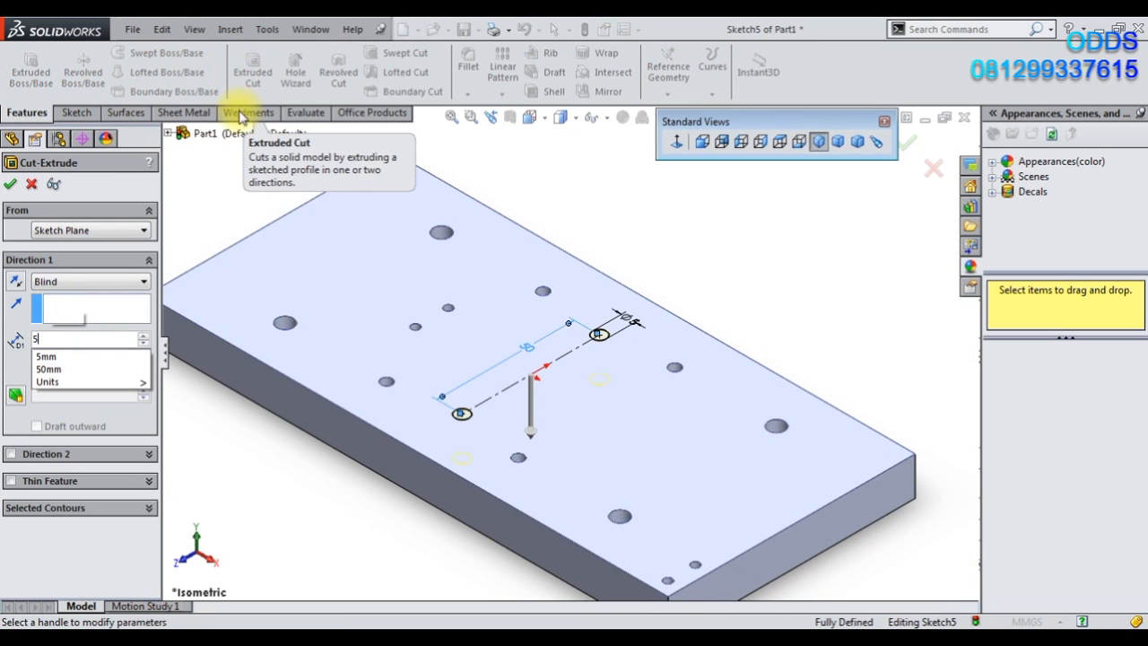
pyautogui.press('Return')
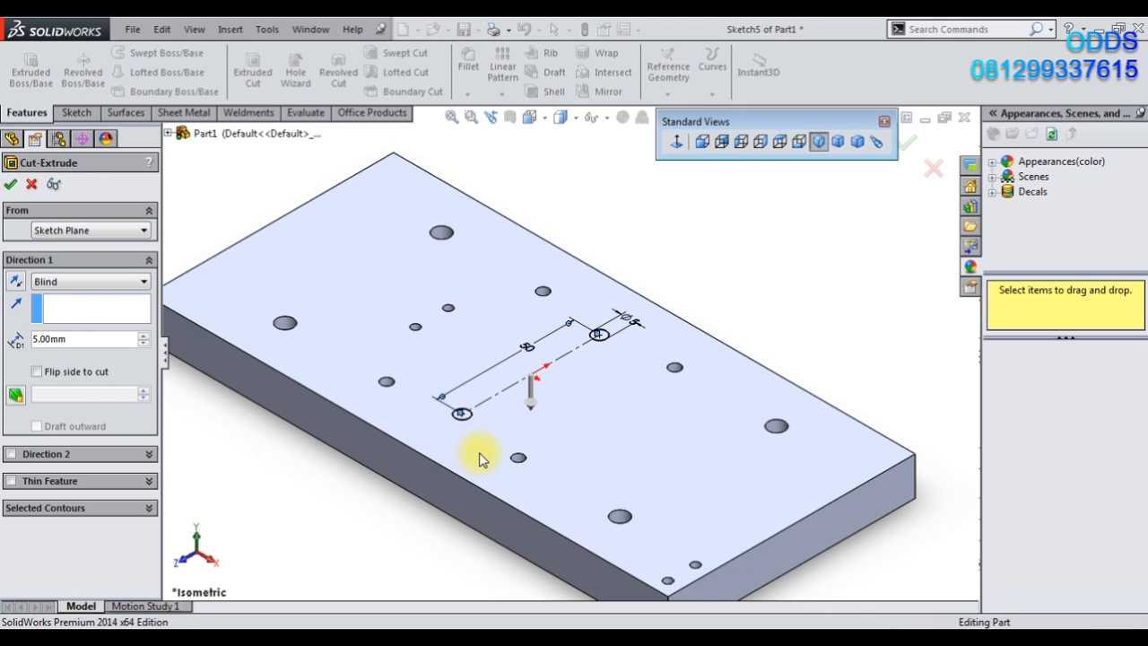
pyautogui.click(733, 307)
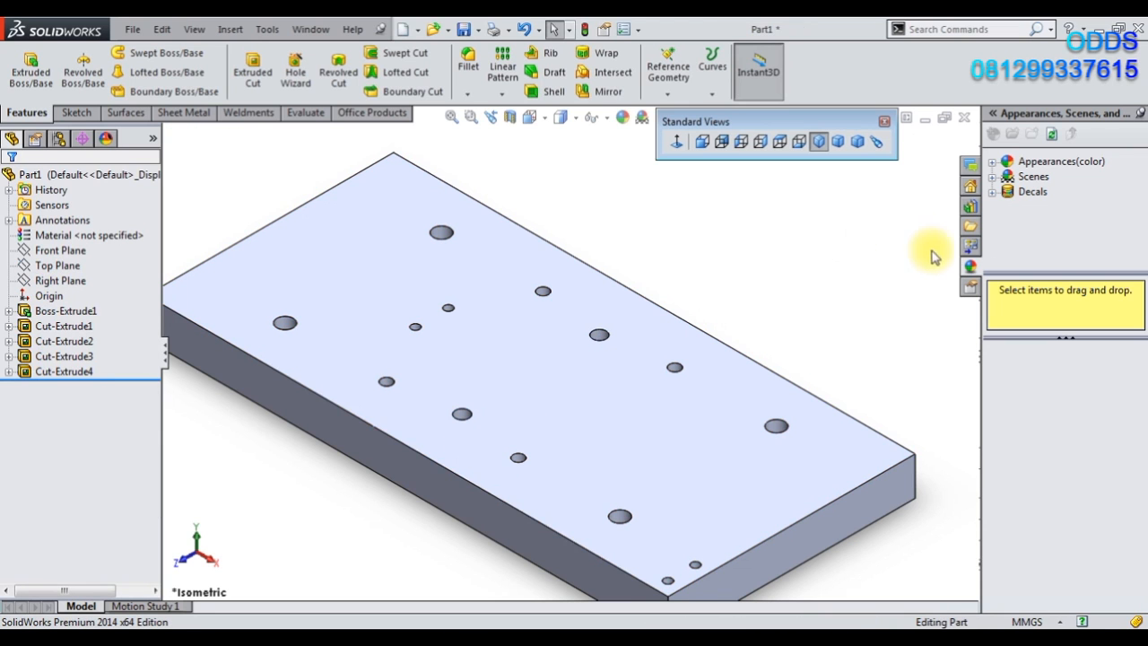
# Apply the polished aluminum appearance from the metal appearances to the whole plate.
pyautogui.click(837, 141)
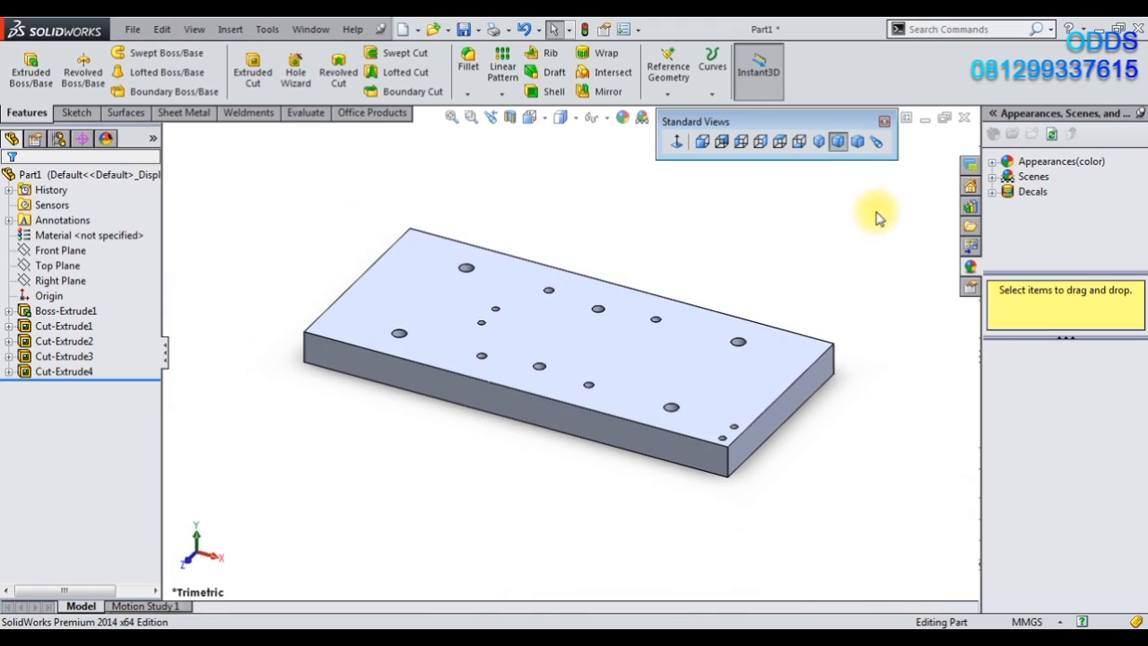
pyautogui.doubleClick(1021, 166)
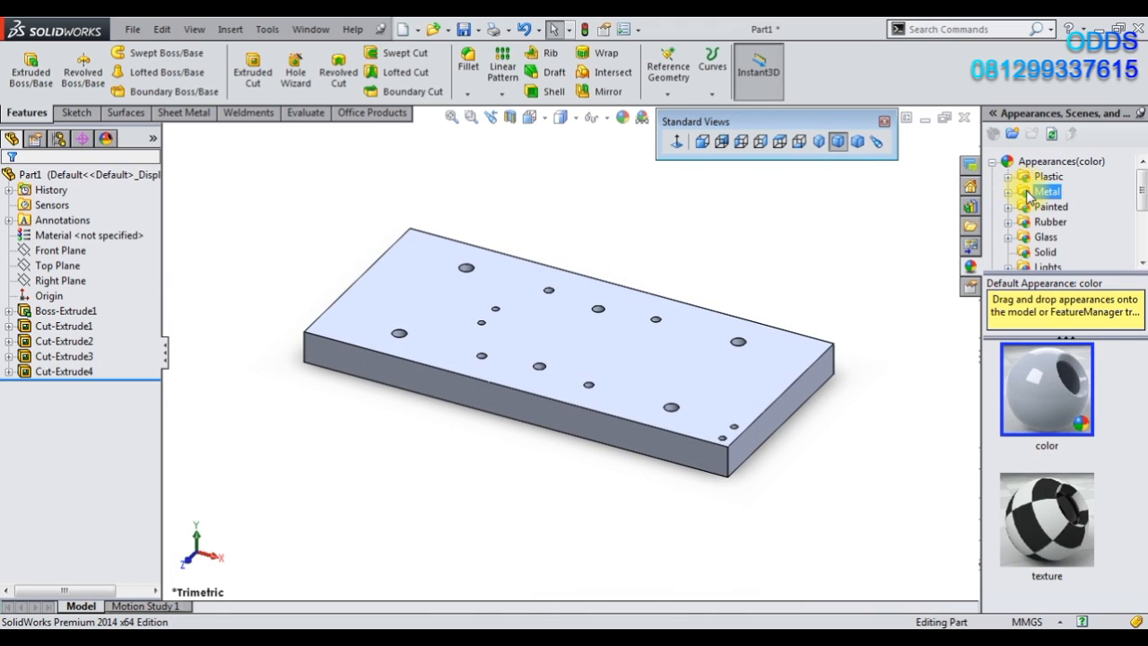
pyautogui.doubleClick(1029, 194)
pyautogui.click(1051, 208)
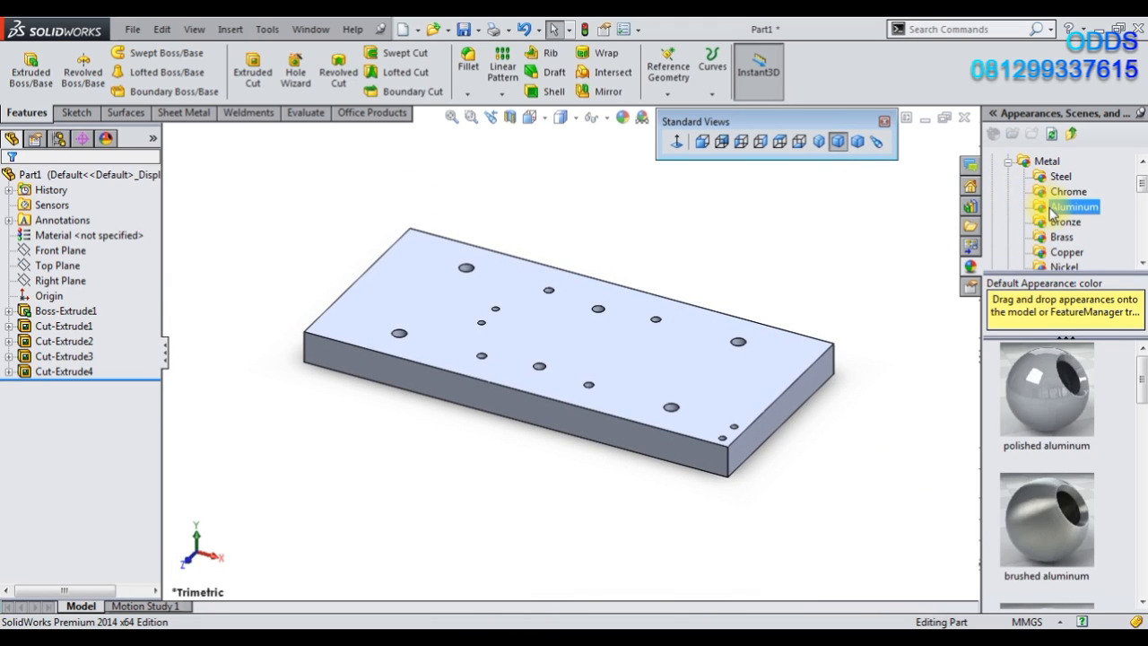
pyautogui.moveTo(1035, 385); pyautogui.dragTo(771, 527)
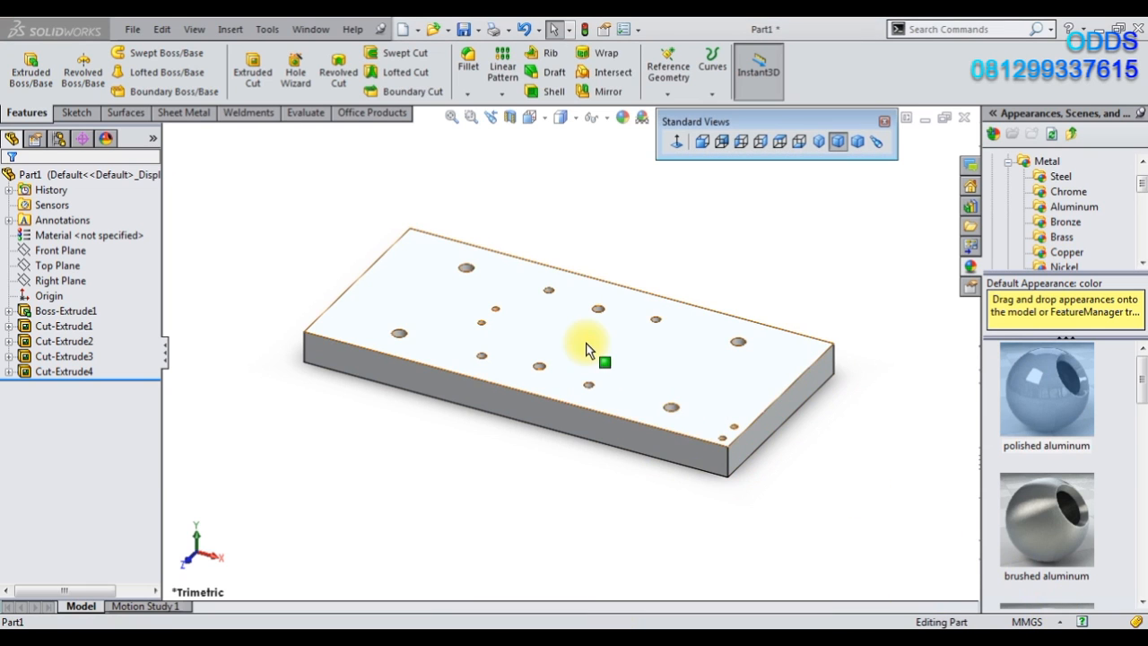
pyautogui.click(587, 273)
# Edit the plate's base extrusion to use the Mid Plane end condition.
pyautogui.rightClick(68, 312)
pyautogui.click(73, 260)
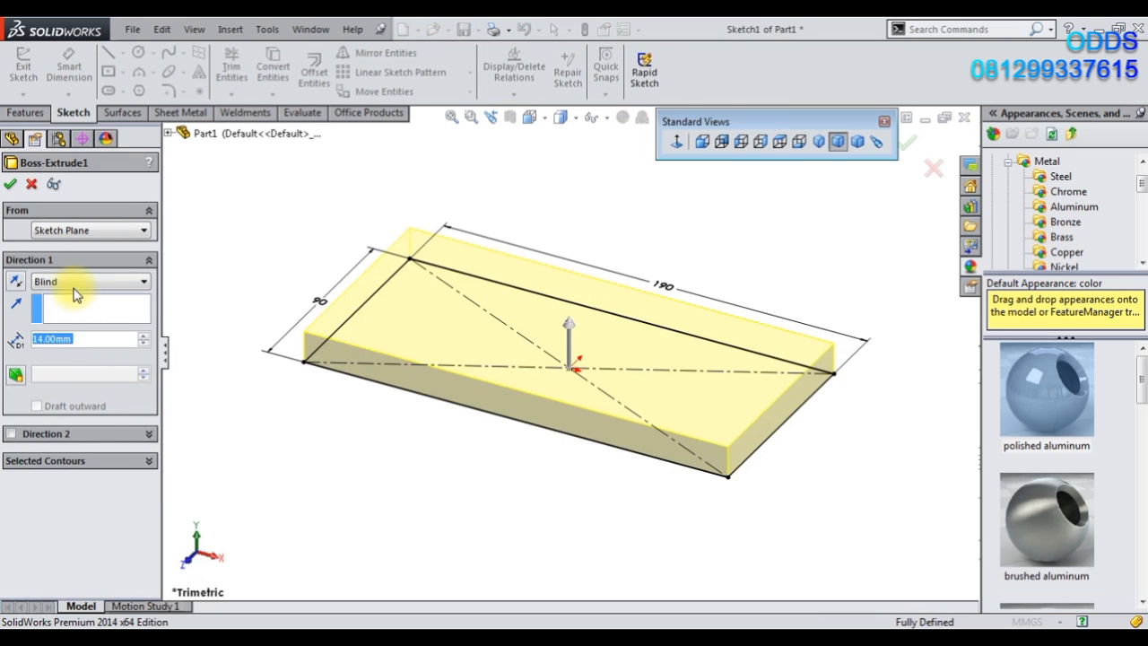
pyautogui.click(76, 283)
pyautogui.click(76, 347)
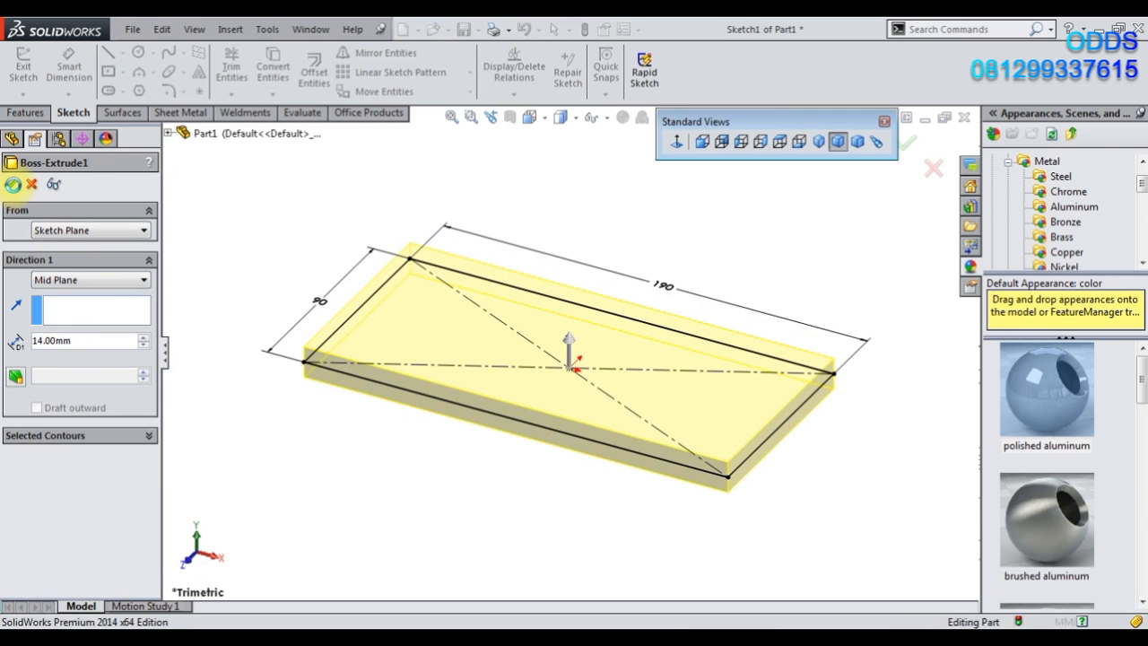
pyautogui.click(13, 185)
pyautogui.click(218, 412)
pyautogui.scroll(-2, 417, 475)
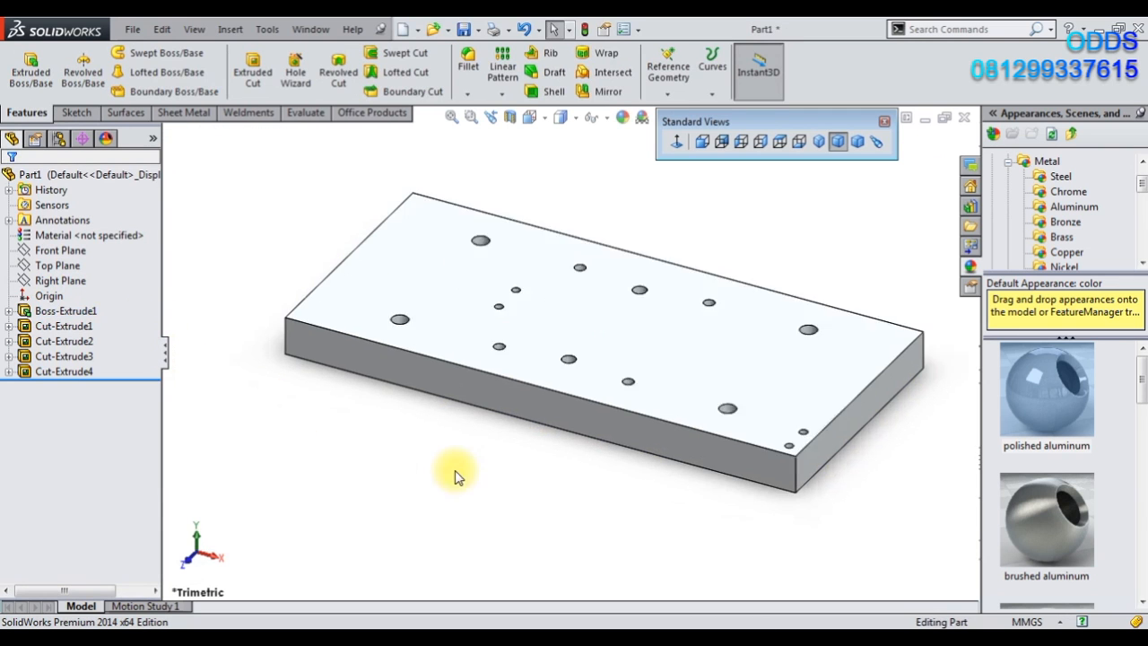
pyautogui.scroll(5, 642, 484)
# Start a sketch on the Top Plane and draw a 45 mm vertical line from the origin to the plate's front edge.
pyautogui.click(27, 269)
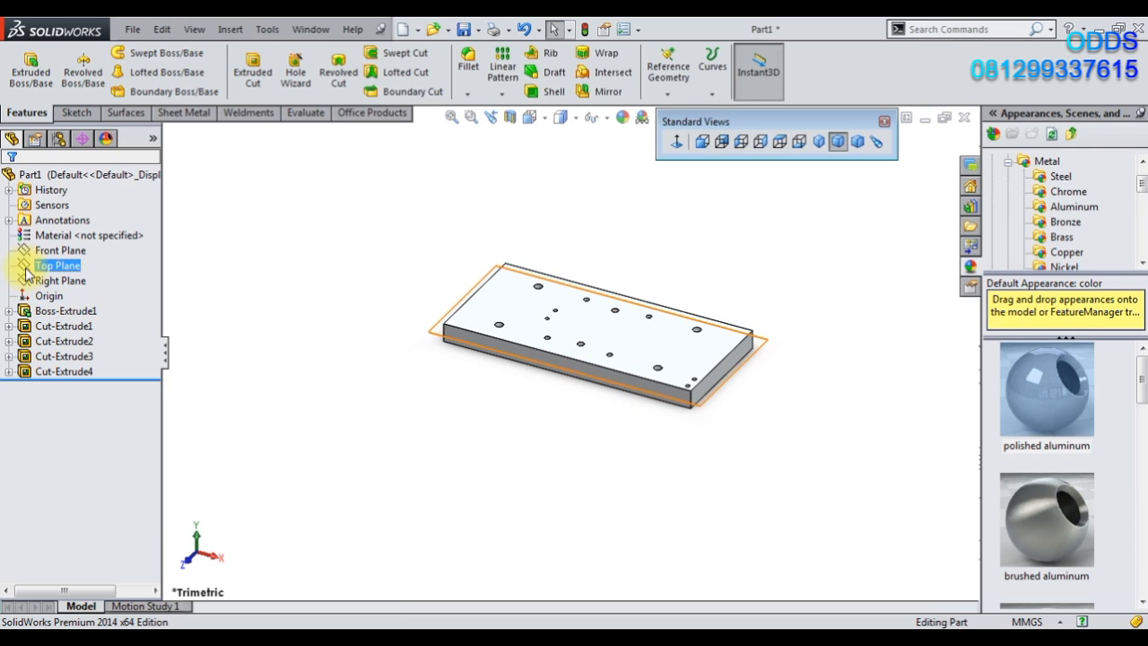
pyautogui.moveTo(465, 349); pyautogui.dragTo(464, 280, button='middle')
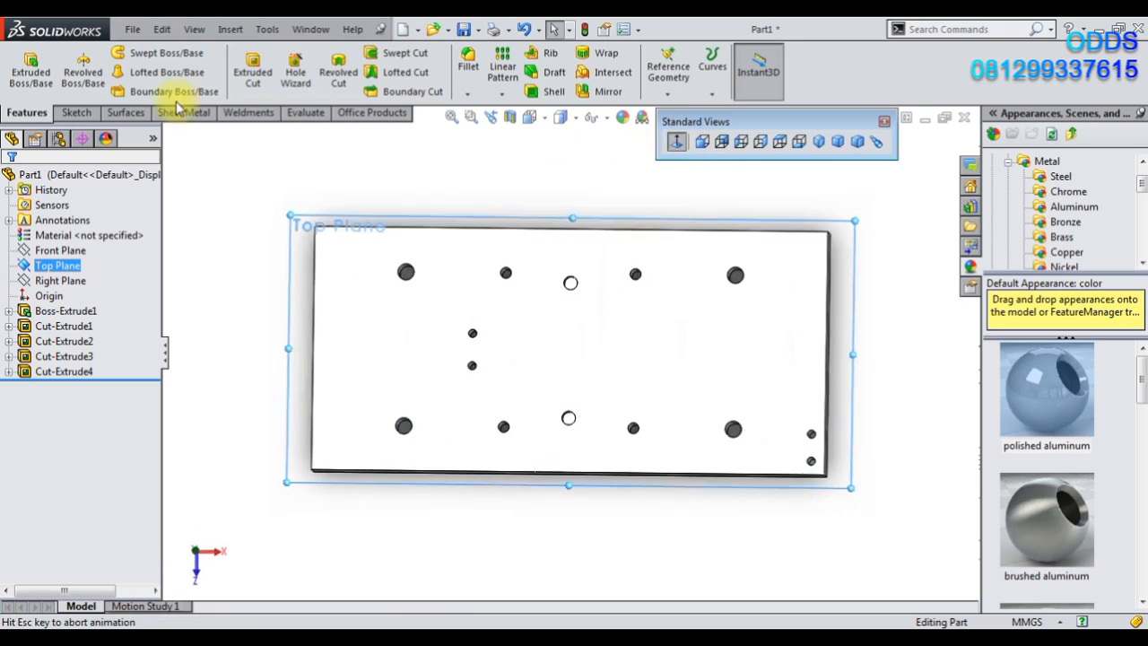
pyautogui.click(77, 113)
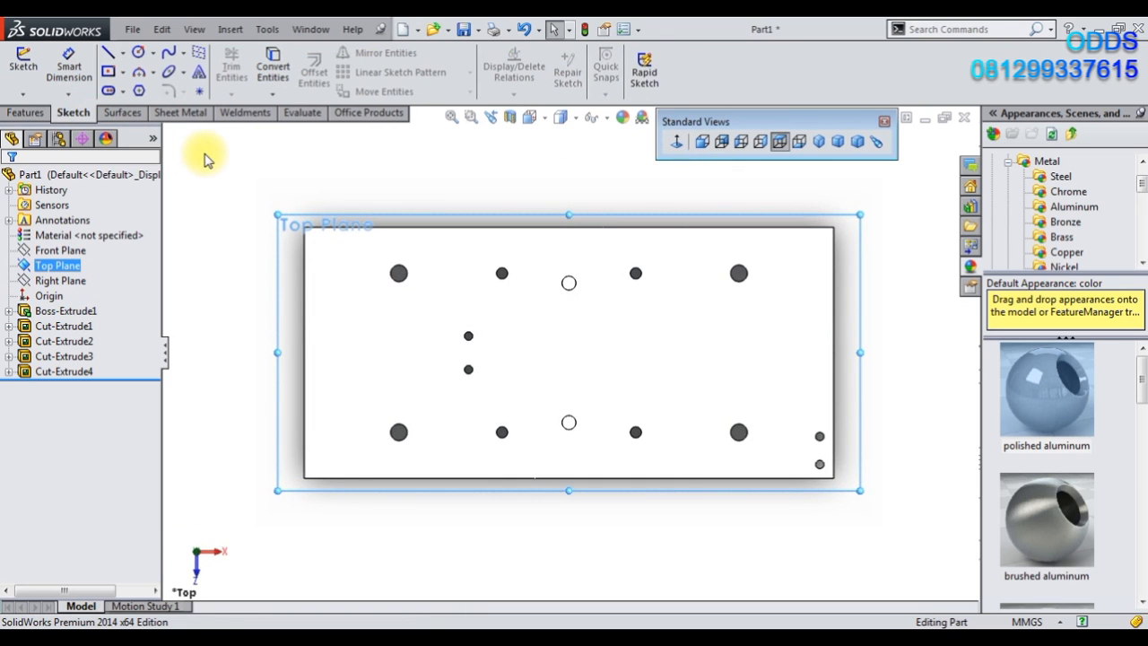
pyautogui.click(25, 68)
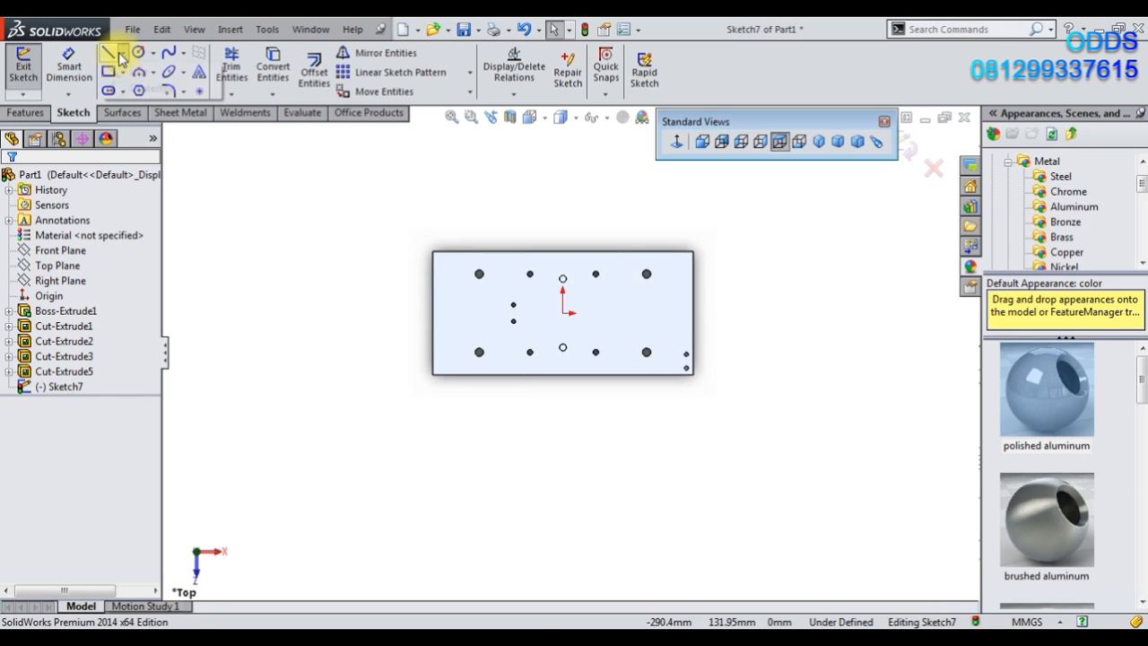
pyautogui.click(122, 54)
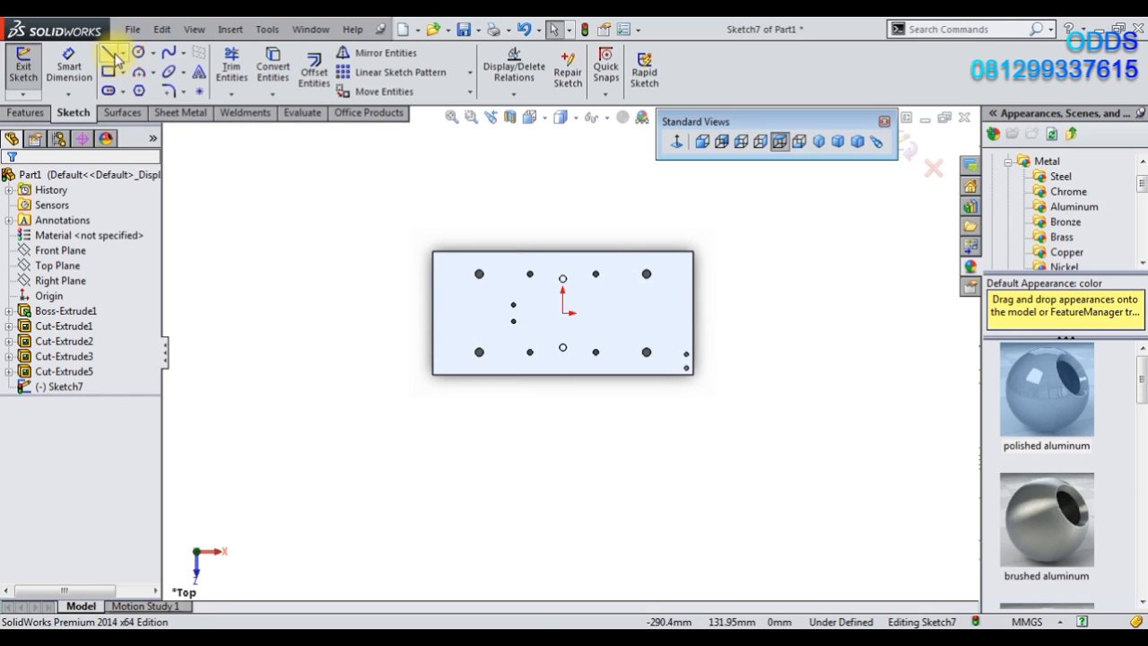
pyautogui.scroll(1, 543, 269)
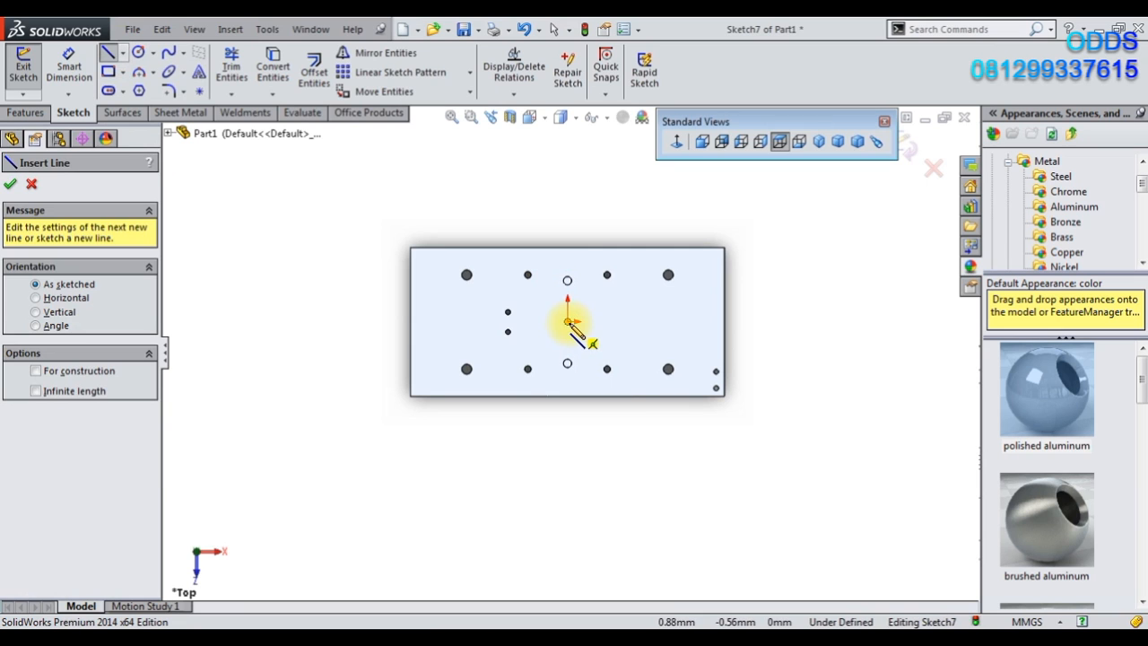
pyautogui.click(567, 320)
pyautogui.click(567, 394)
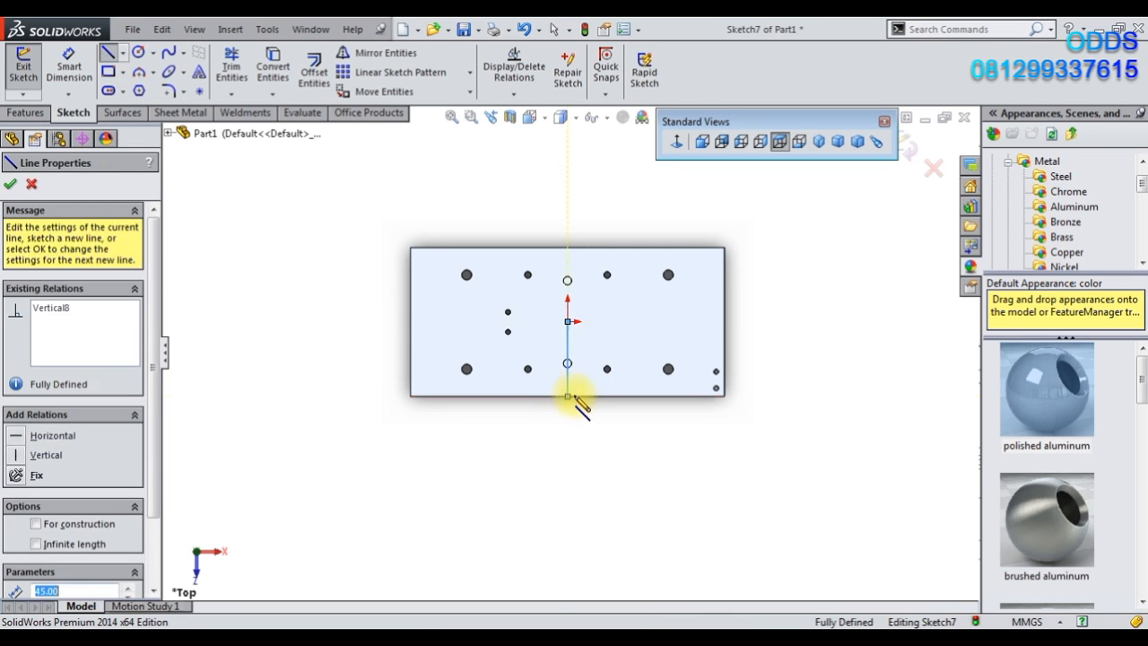
# Sketch a stepped half-profile back to the vertical line, about 5.8 mm wide for the first 10 mm and about 3.9 mm wide beyond.
pyautogui.scroll(3, 581, 402)
pyautogui.click(570, 376)
pyautogui.click(567, 324)
pyautogui.click(558, 324)
pyautogui.click(558, 220)
pyautogui.click(539, 221)
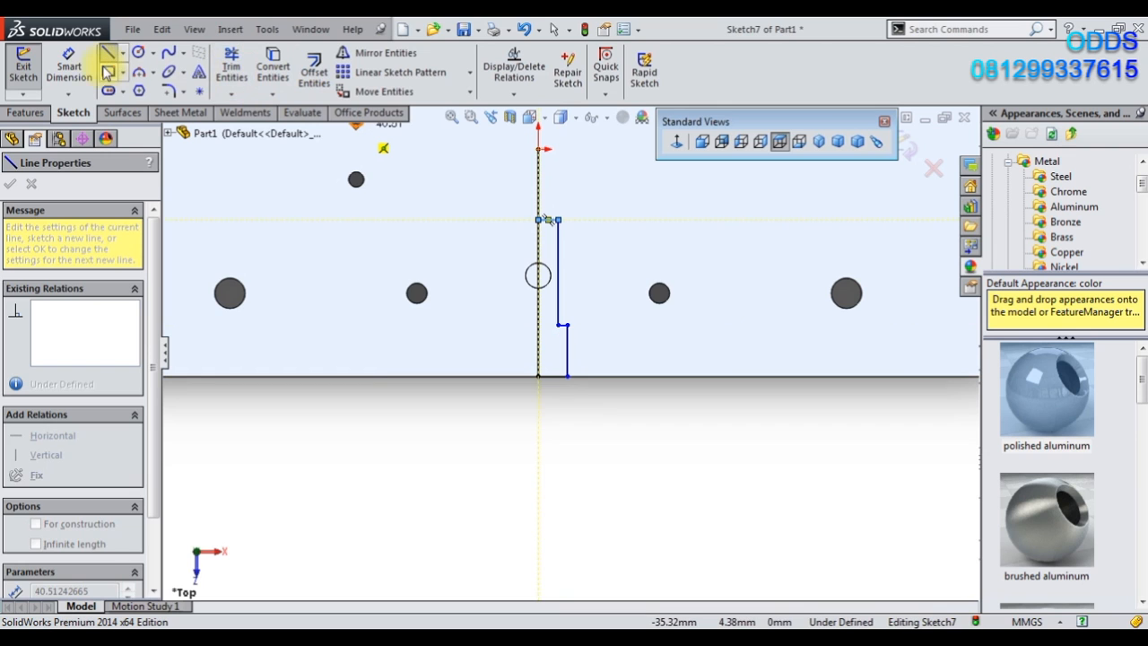
# Convert the vertical line from the origin into a construction line.
pyautogui.click(70, 66)
pyautogui.rightClick(483, 360)
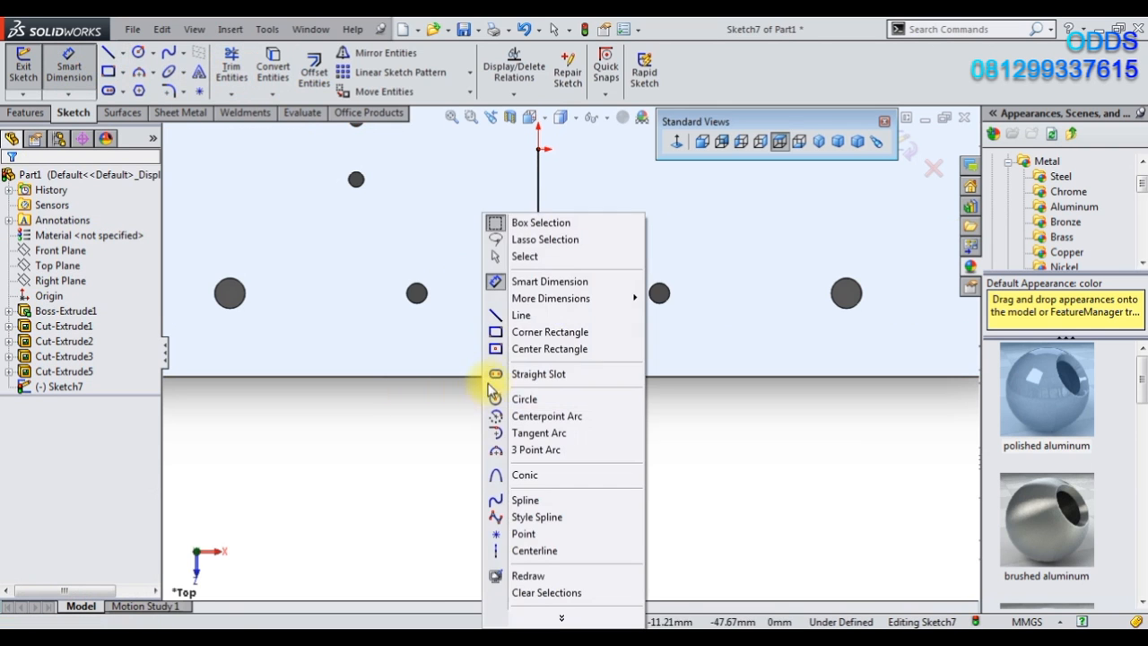
pyautogui.click(512, 257)
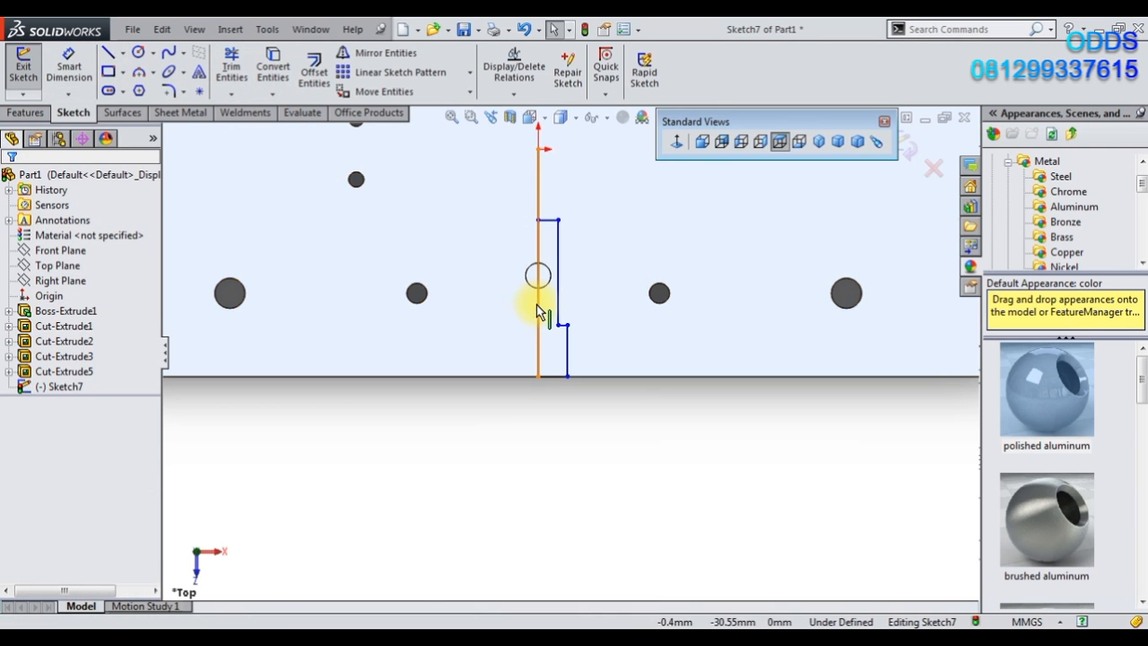
pyautogui.click(537, 303)
pyautogui.click(550, 251)
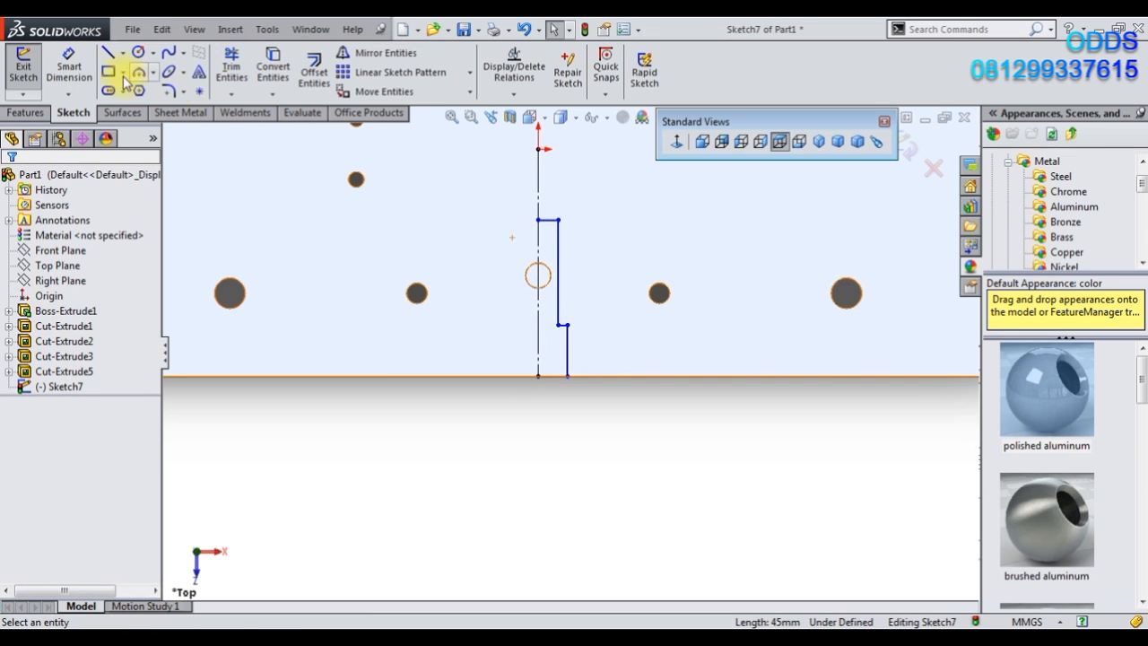
pyautogui.click(69, 66)
pyautogui.click(567, 355)
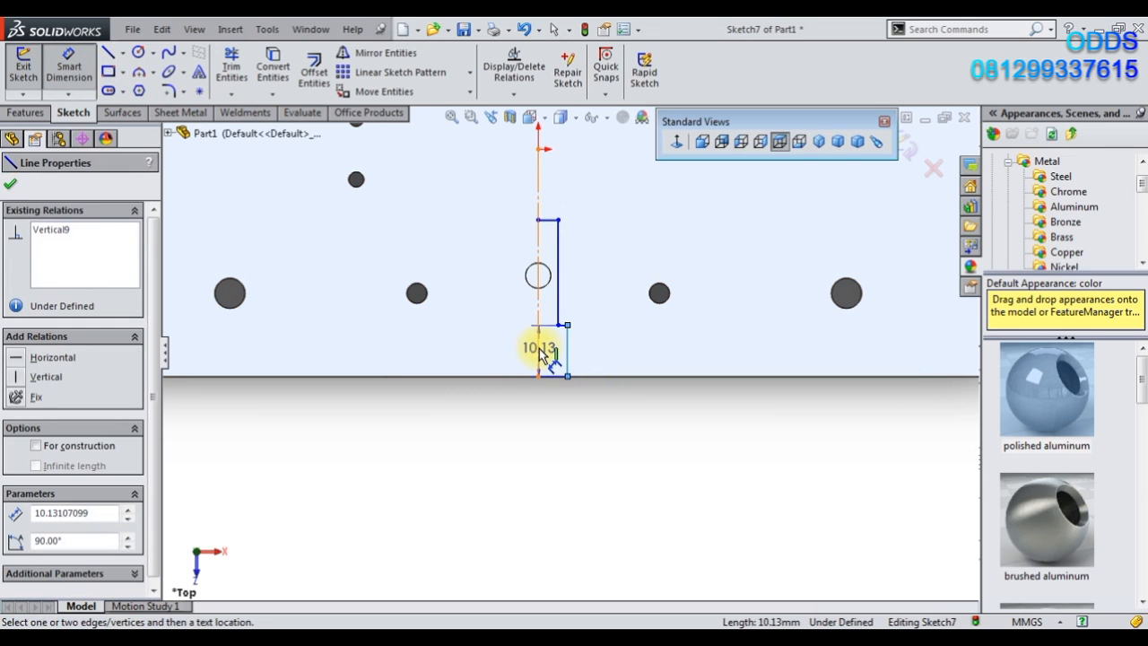
pyautogui.click(539, 355)
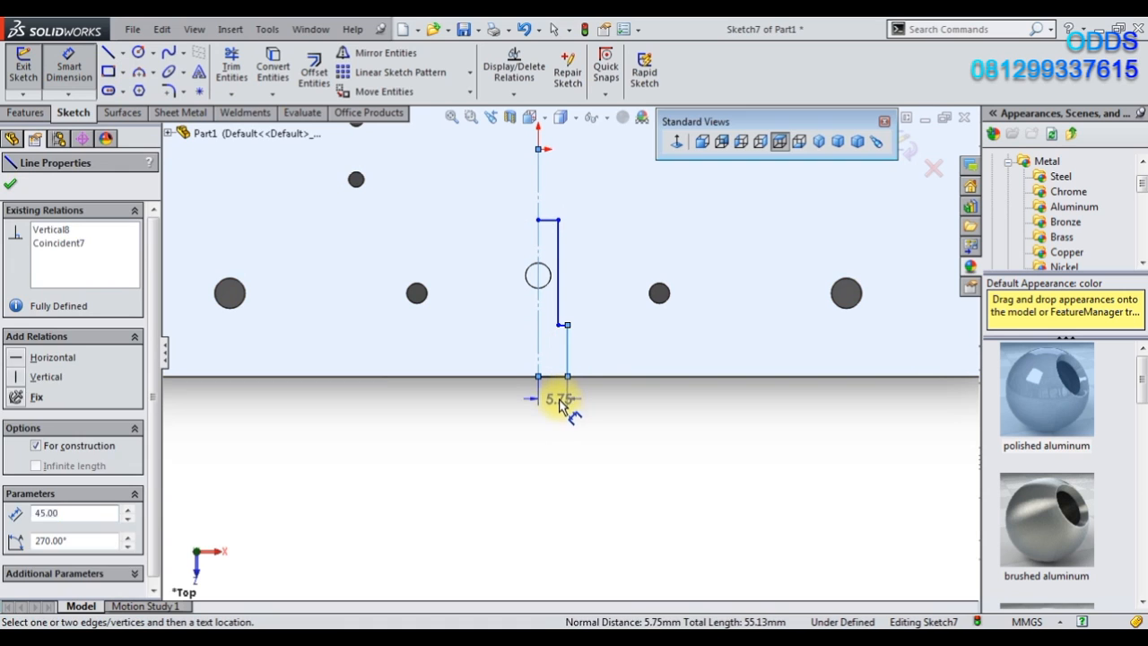
pyautogui.click(565, 402)
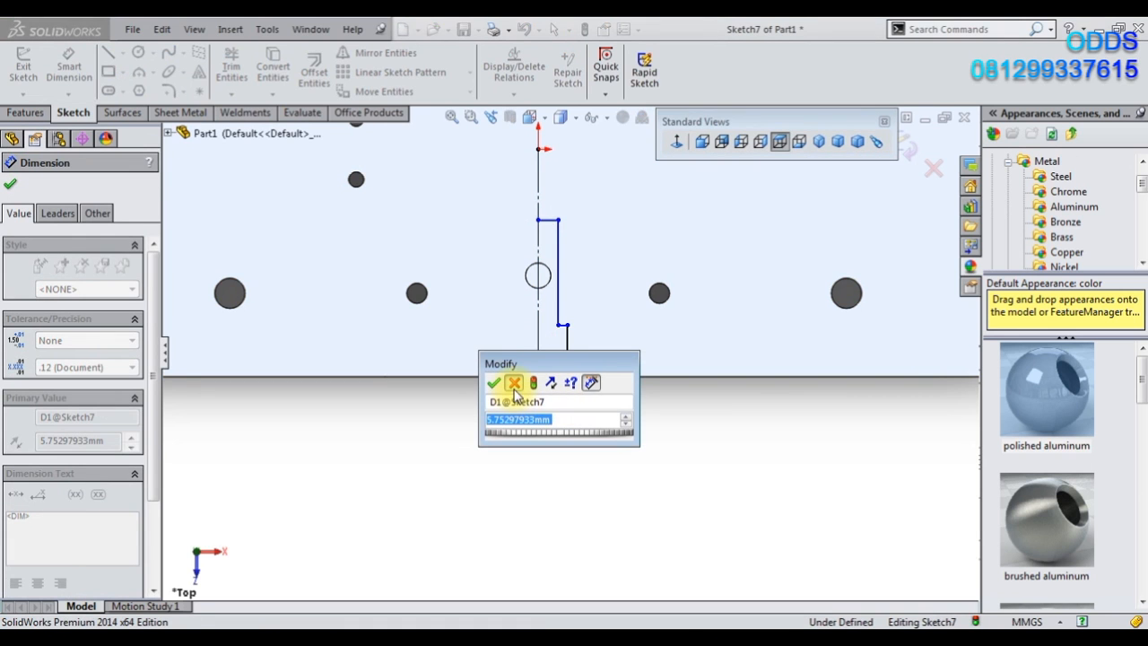
pyautogui.click(514, 383)
pyautogui.click(570, 410)
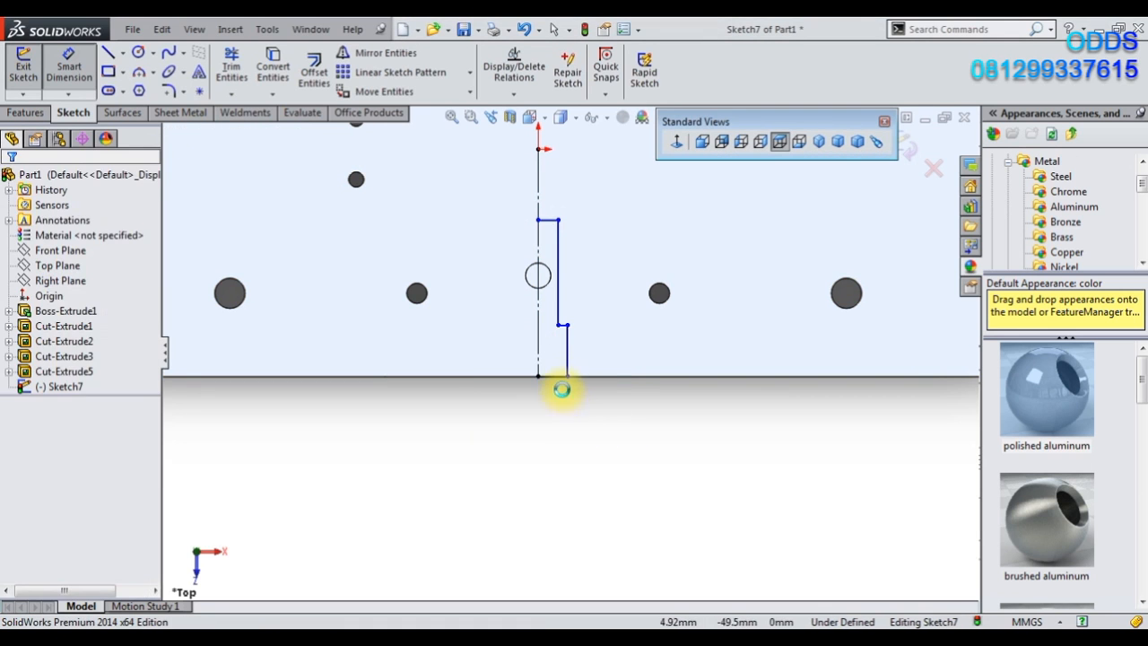
# Dimension the stepped profile as diameters about the centerline: 9.5 mm for the outer section and 7 mm for the inner section.
pyautogui.click(567, 363)
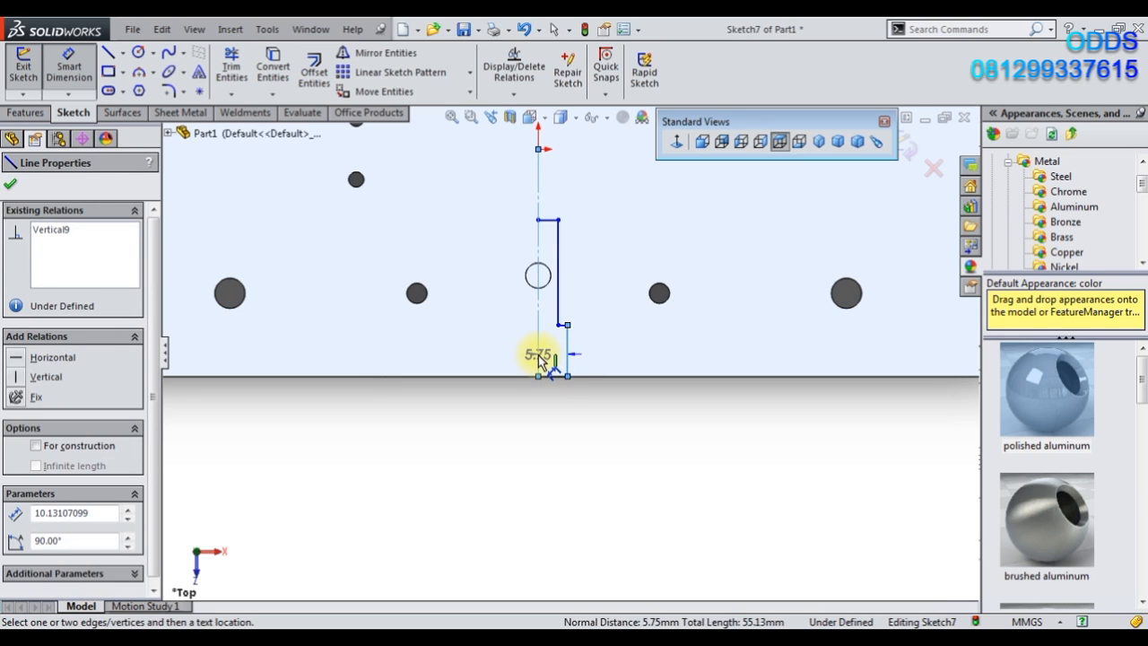
pyautogui.click(538, 357)
pyautogui.click(536, 411)
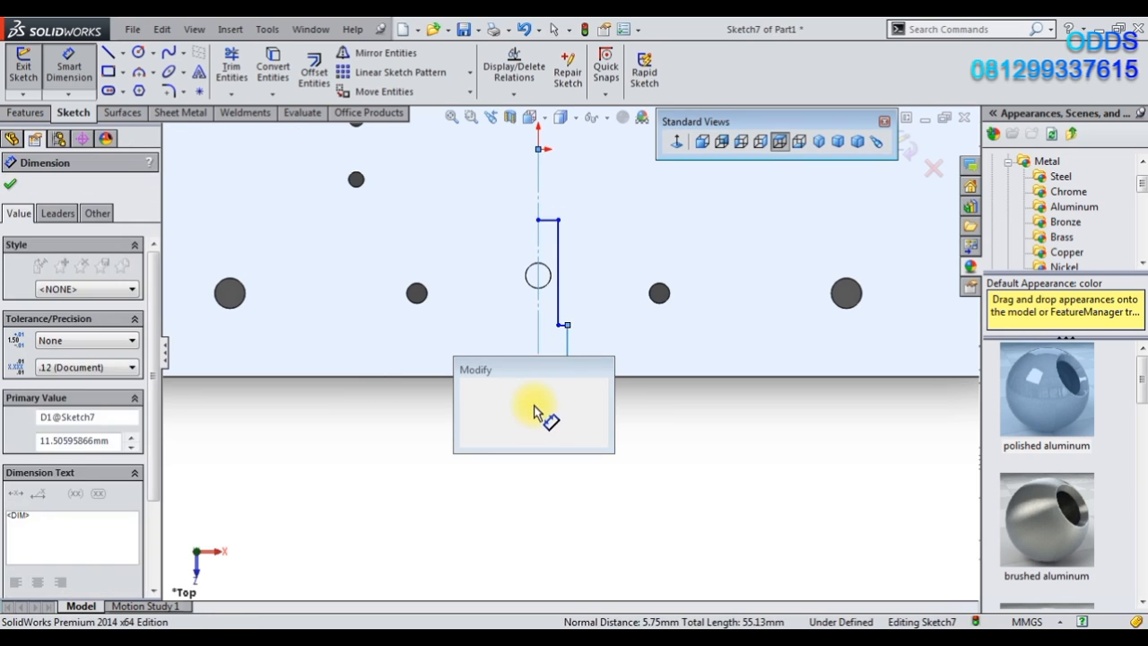
pyautogui.write('9.5')
pyautogui.press('Return')
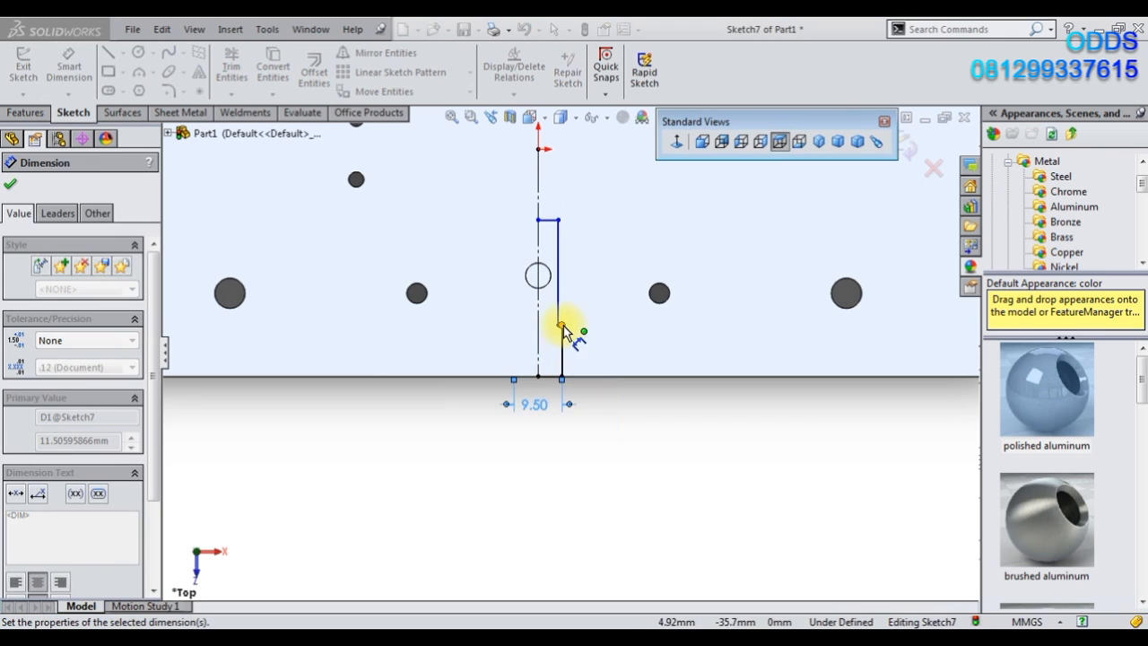
pyautogui.click(561, 333)
pyautogui.click(540, 425)
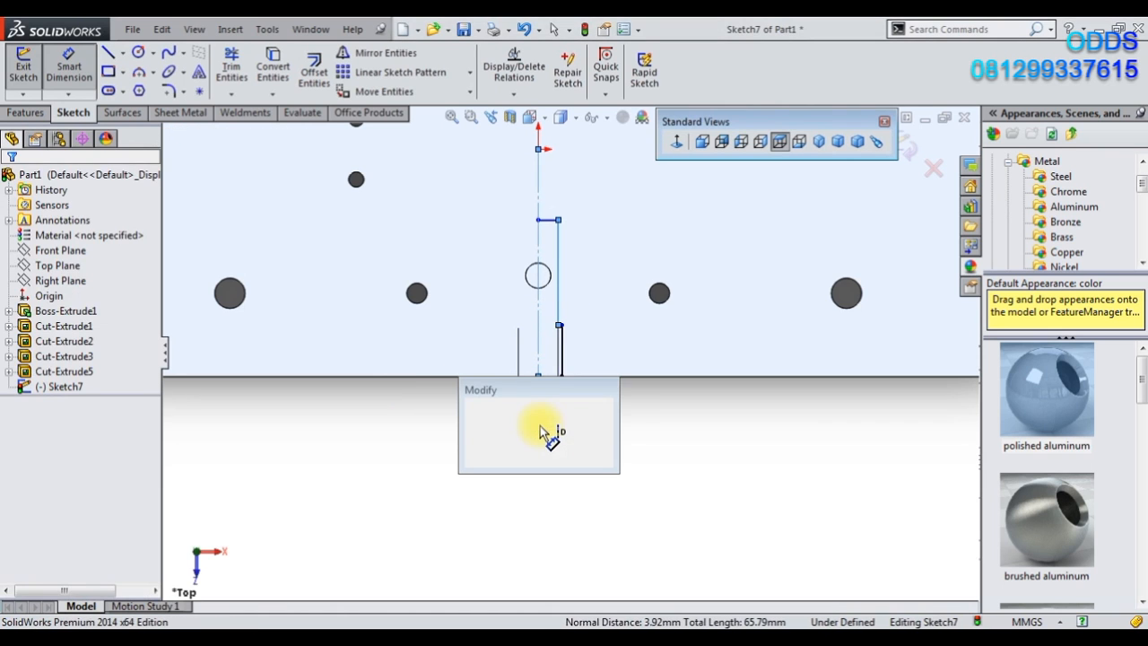
pyautogui.write('7')
pyautogui.press('Return')
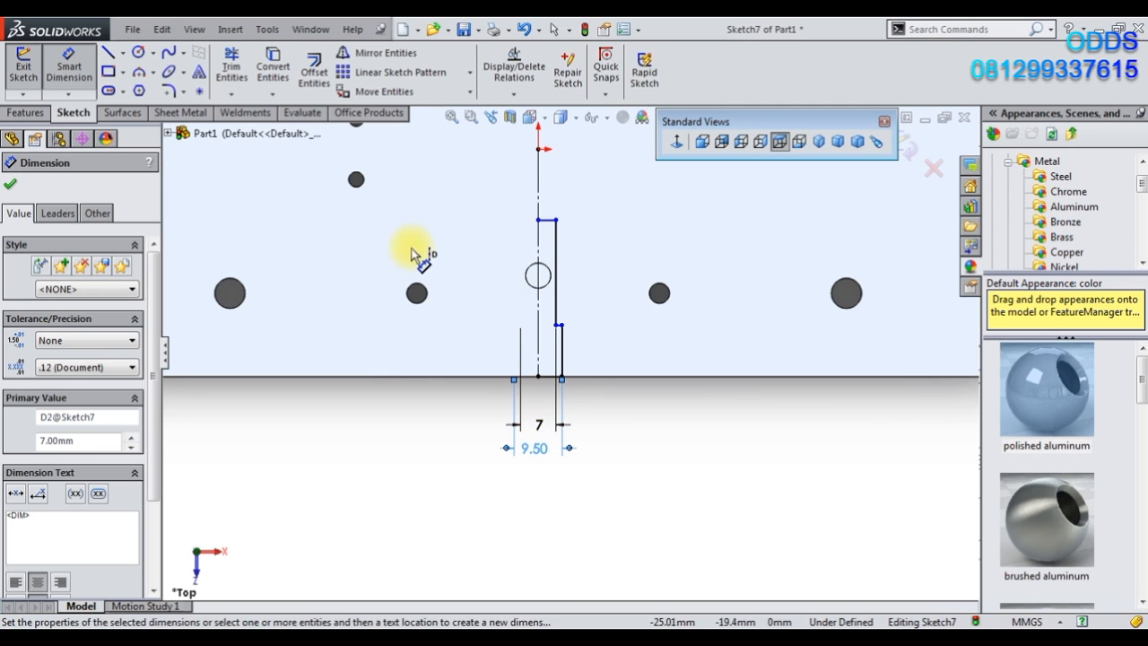
# Dimension the profile's wide section as 14 mm long and its narrow section as 26 mm long.
pyautogui.click(410, 415)
pyautogui.click(563, 358)
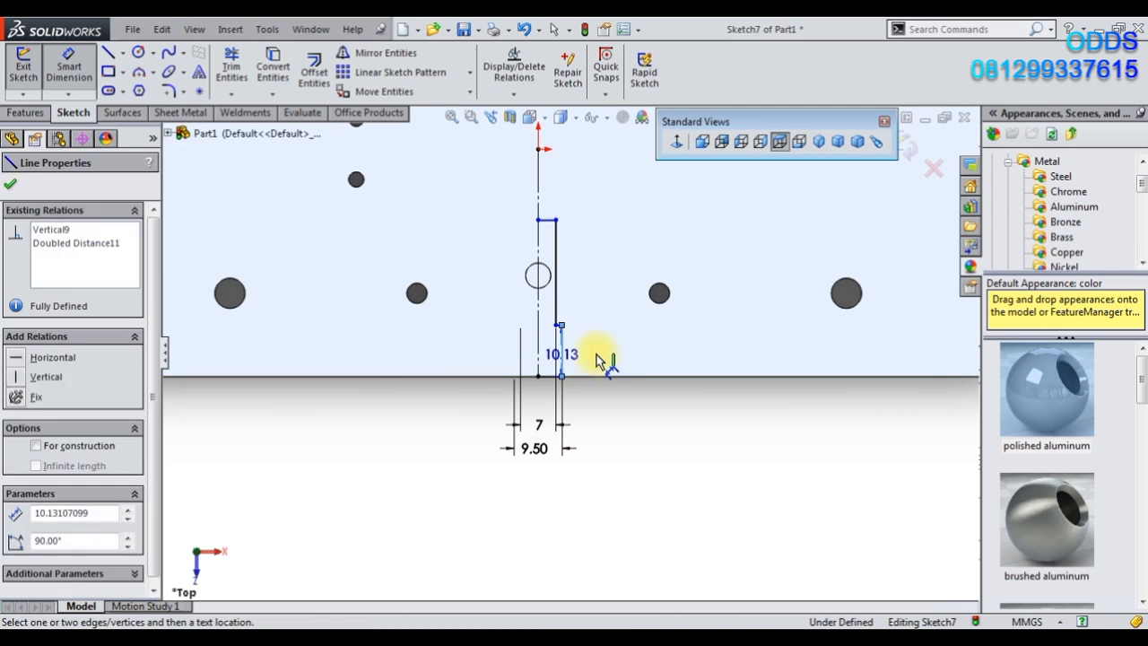
pyautogui.click(604, 360)
pyautogui.write('14')
pyautogui.press('Return')
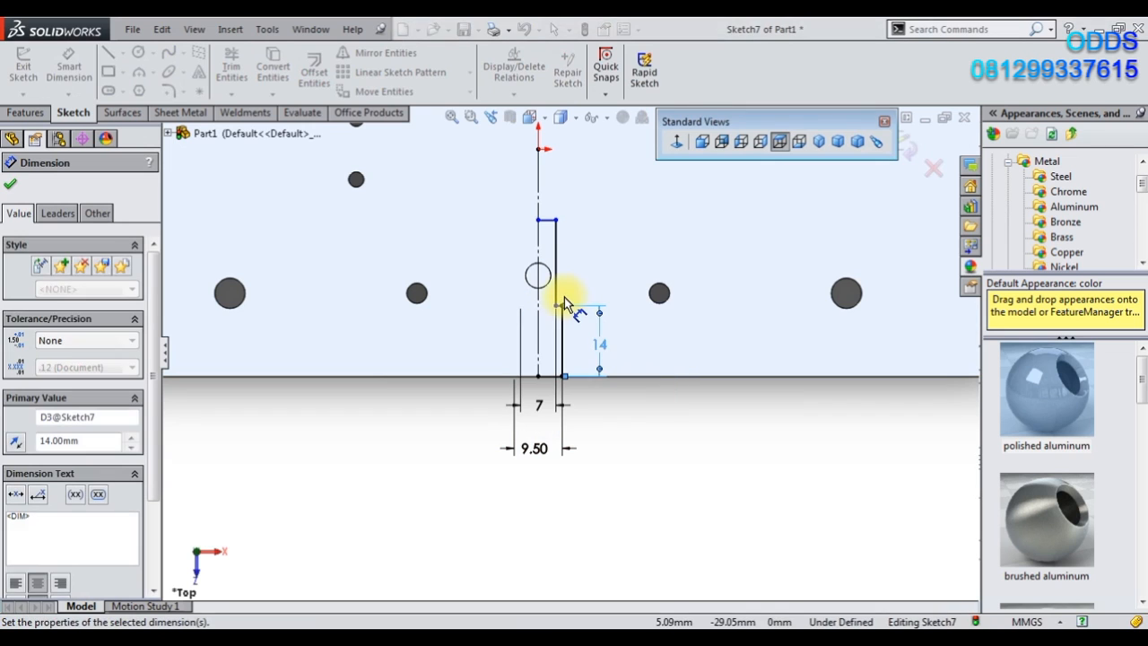
pyautogui.click(557, 283)
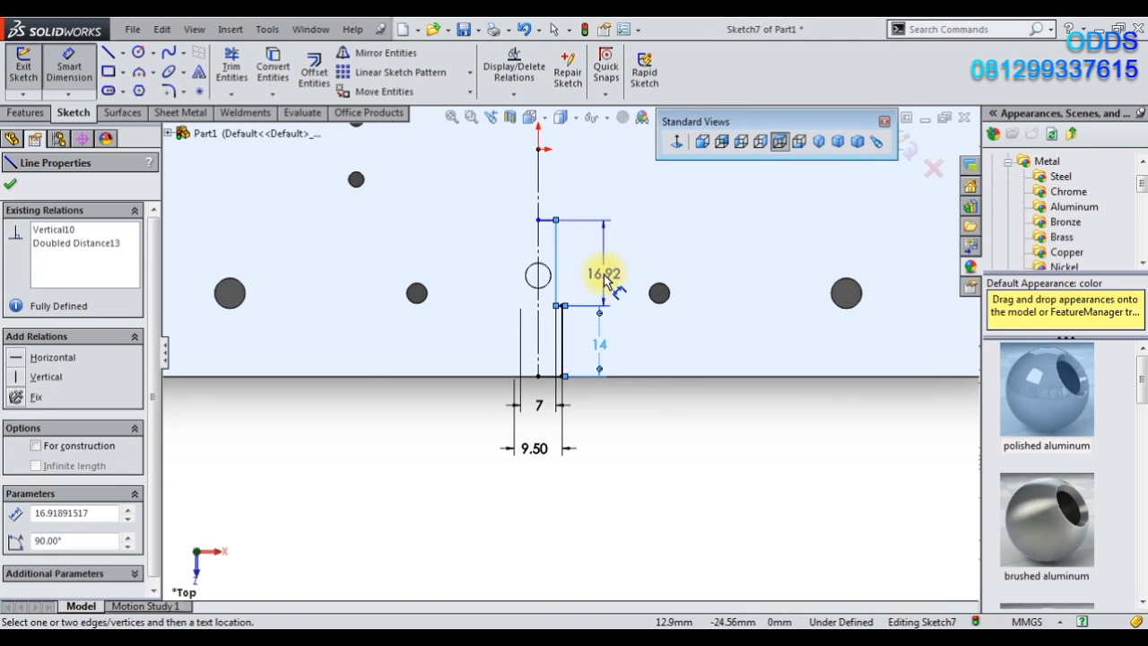
pyautogui.click(606, 281)
pyautogui.write('26')
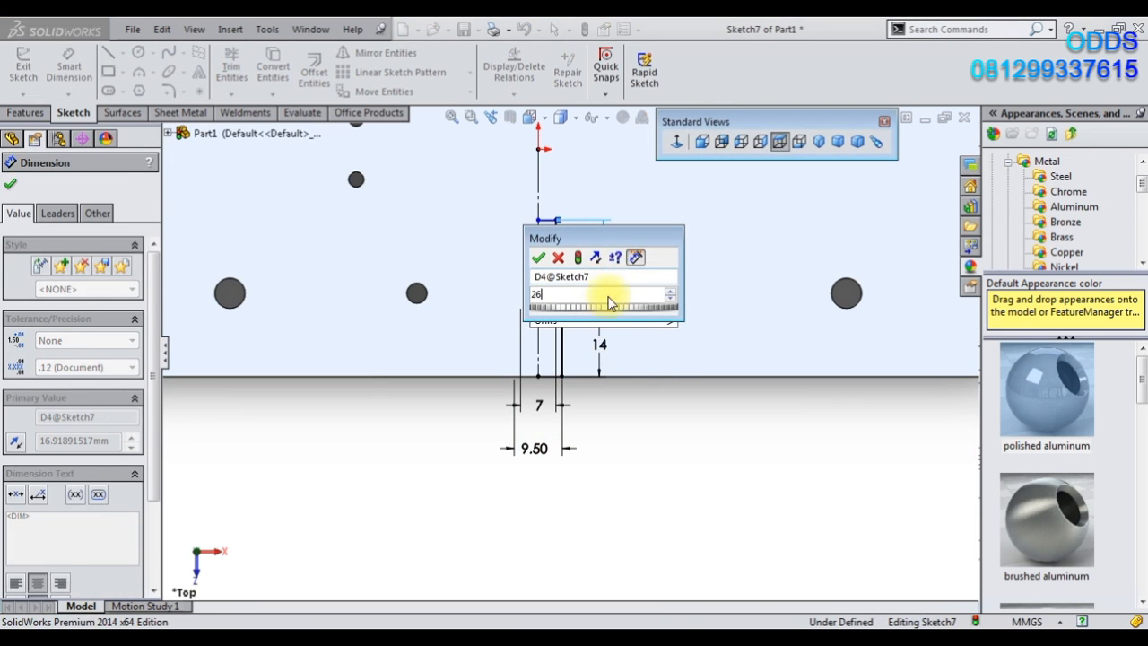
pyautogui.press('Return')
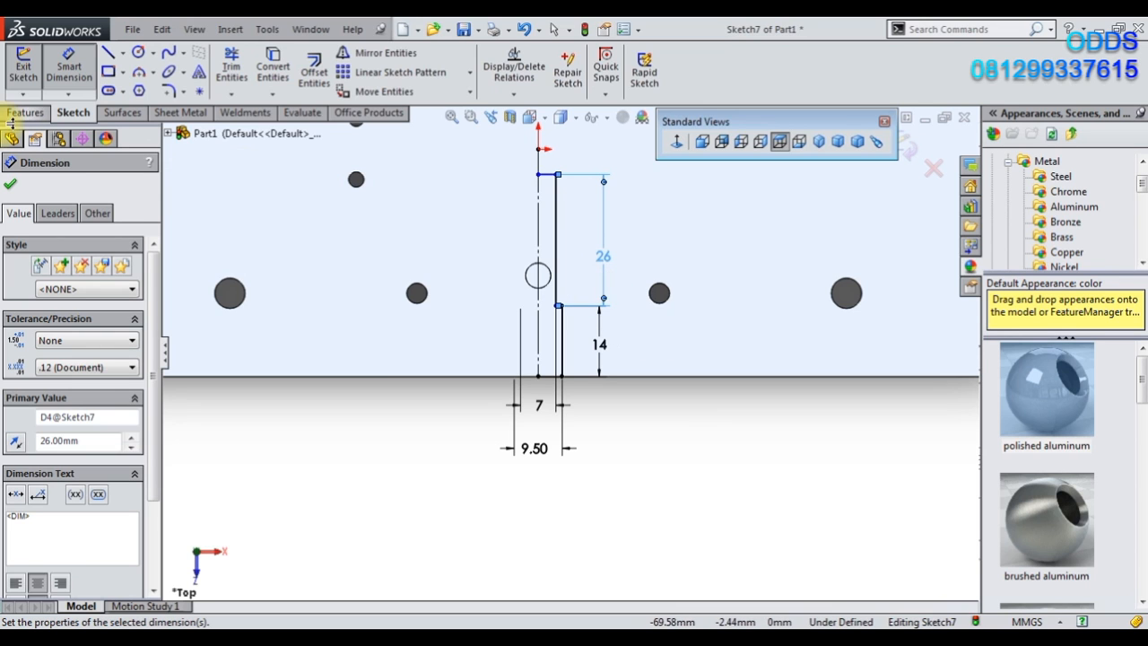
# Make a 360-degree Revolved Cut of the stepped profile around the centerline, letting the open sketch be closed automatically.
pyautogui.click(25, 113)
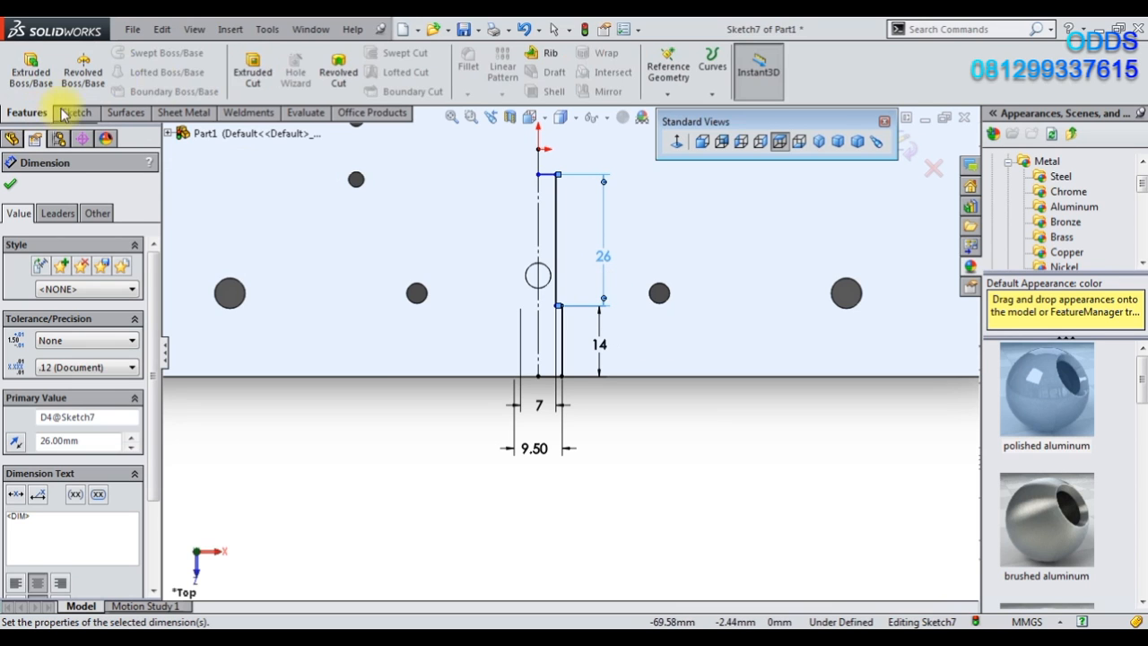
pyautogui.click(349, 70)
pyautogui.click(623, 342)
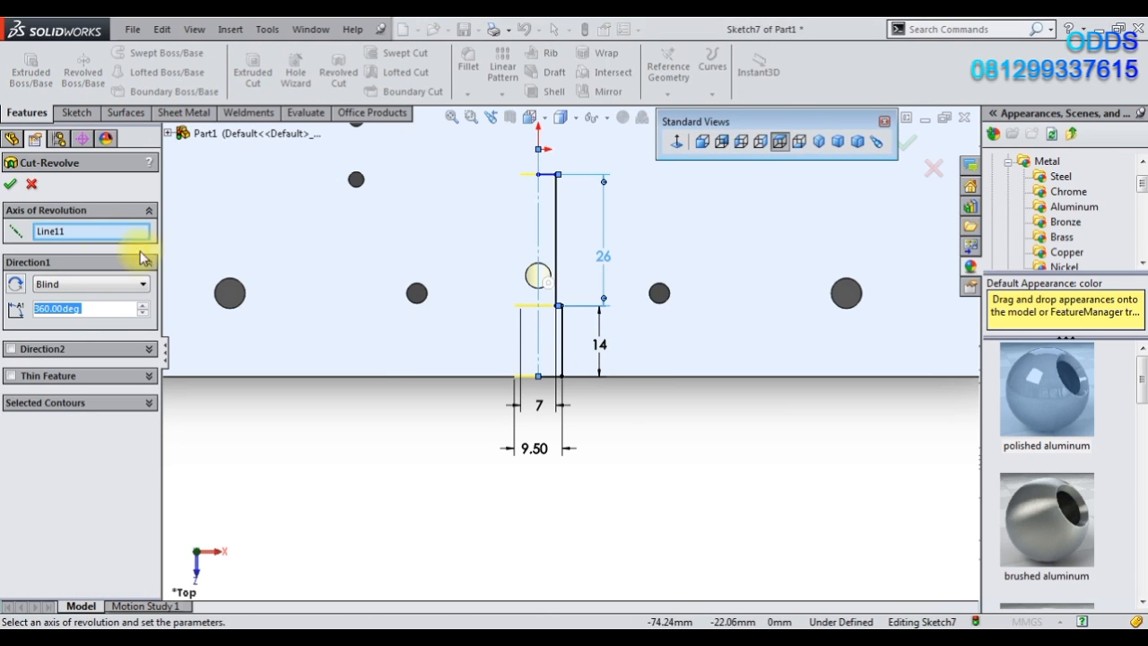
pyautogui.click(9, 184)
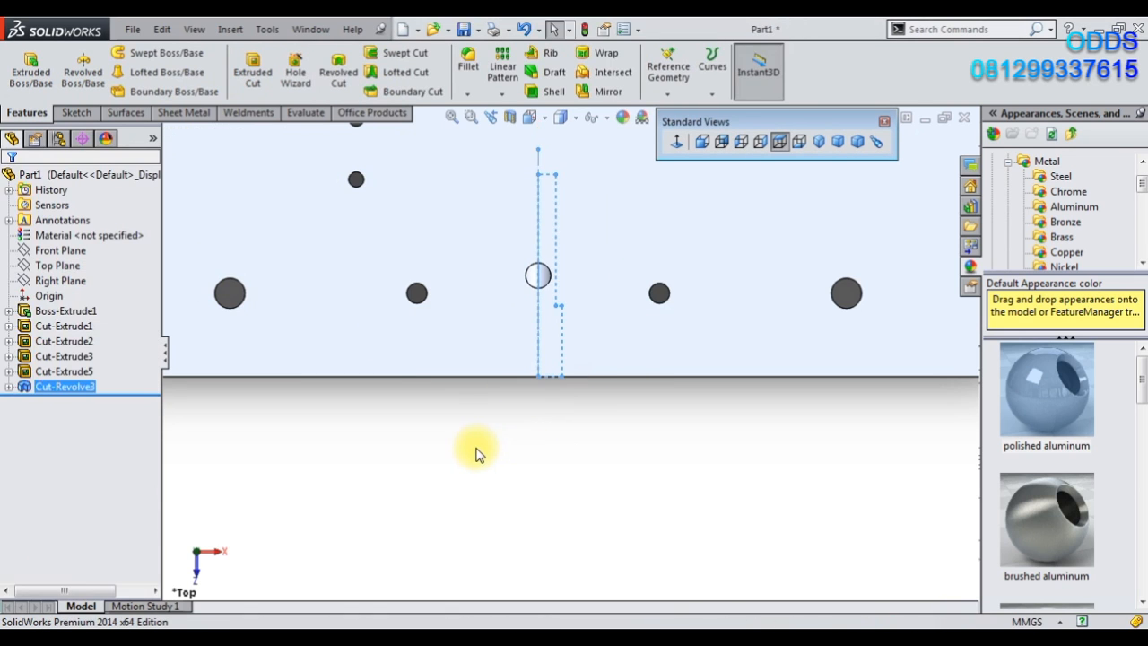
# Examine the stepped hole in the plate's front edge, including its inner shoulder.
pyautogui.moveTo(512, 443); pyautogui.dragTo(515, 239, button='middle')
pyautogui.click(536, 416)
pyautogui.scroll(-4, 542, 415)
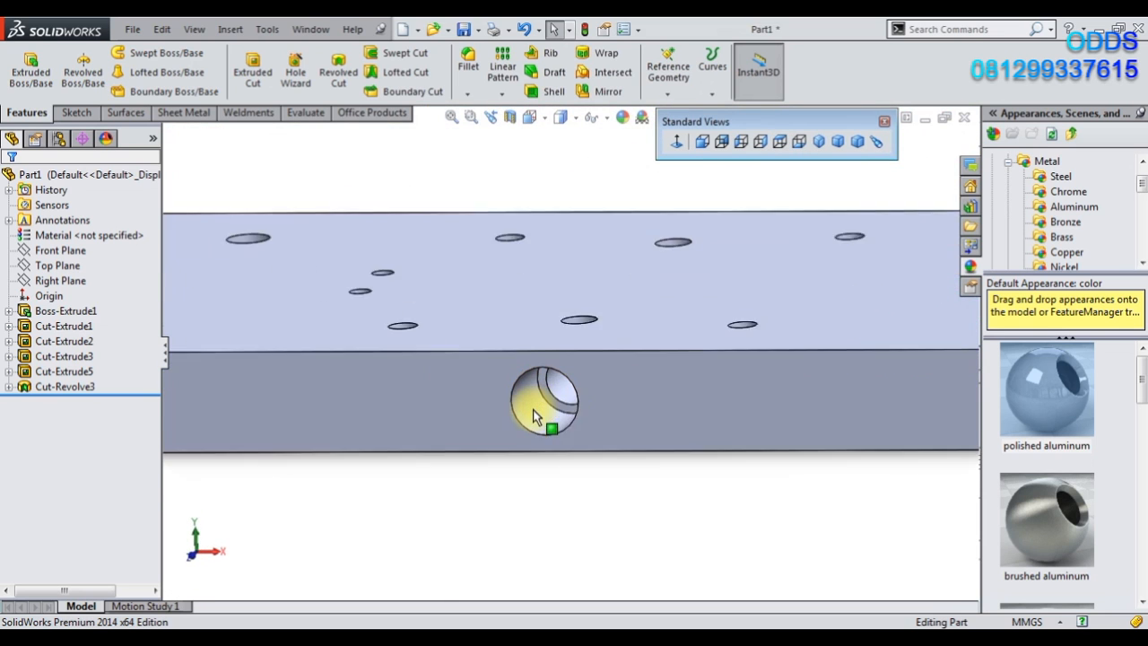
pyautogui.click(561, 387)
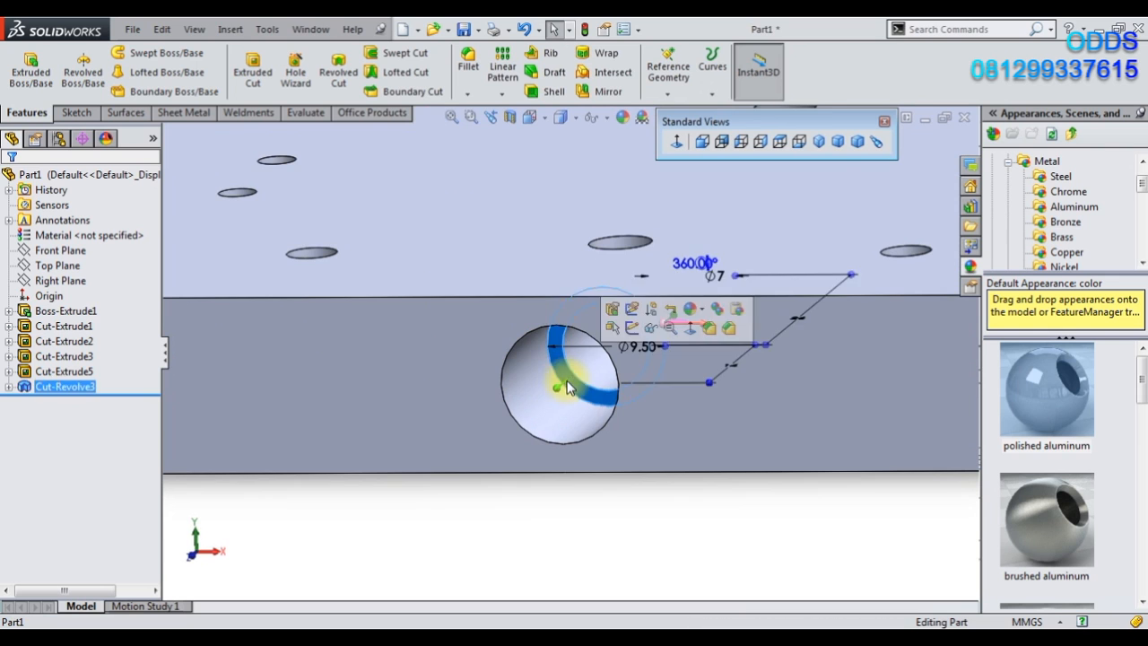
pyautogui.click(546, 525)
pyautogui.scroll(3, 554, 489)
pyautogui.scroll(3, 554, 488)
pyautogui.moveTo(554, 489); pyautogui.dragTo(725, 435, button='middle')
pyautogui.scroll(-3, 780, 448)
pyautogui.click(780, 446)
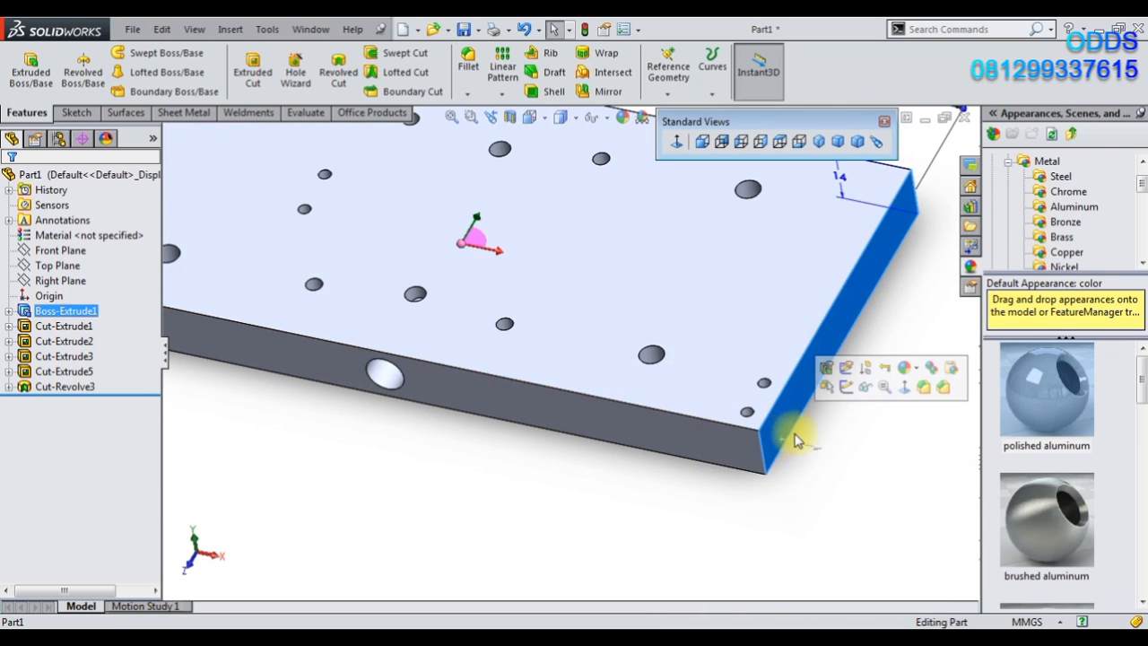
pyautogui.click(875, 405)
pyautogui.moveTo(795, 443); pyautogui.dragTo(654, 478, button='middle')
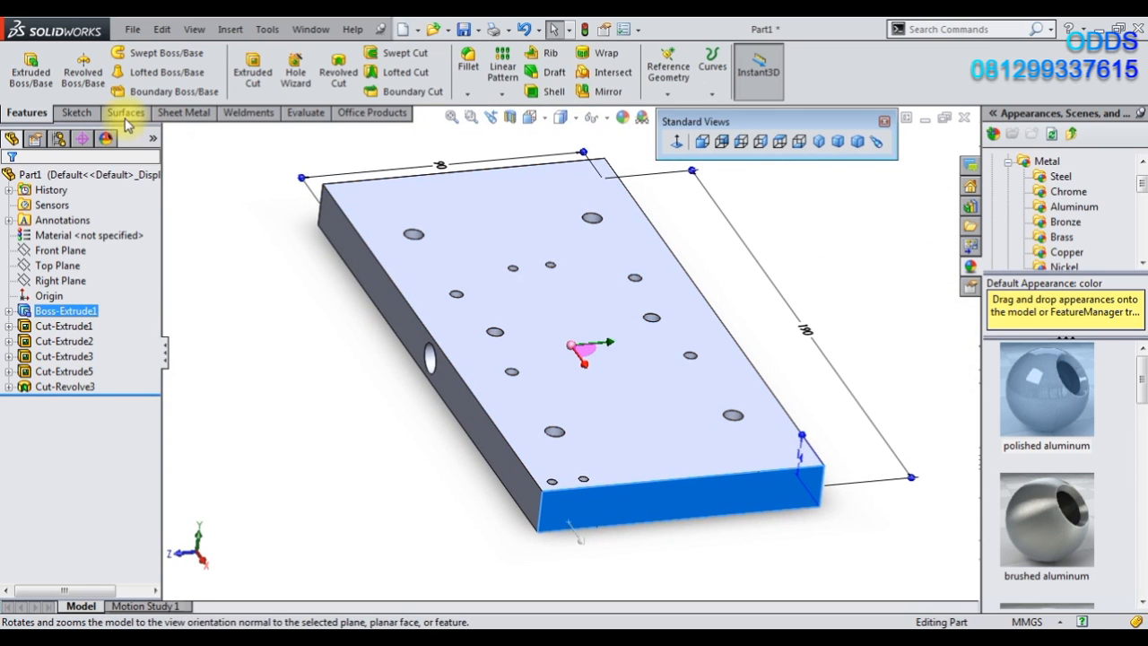
pyautogui.click(80, 114)
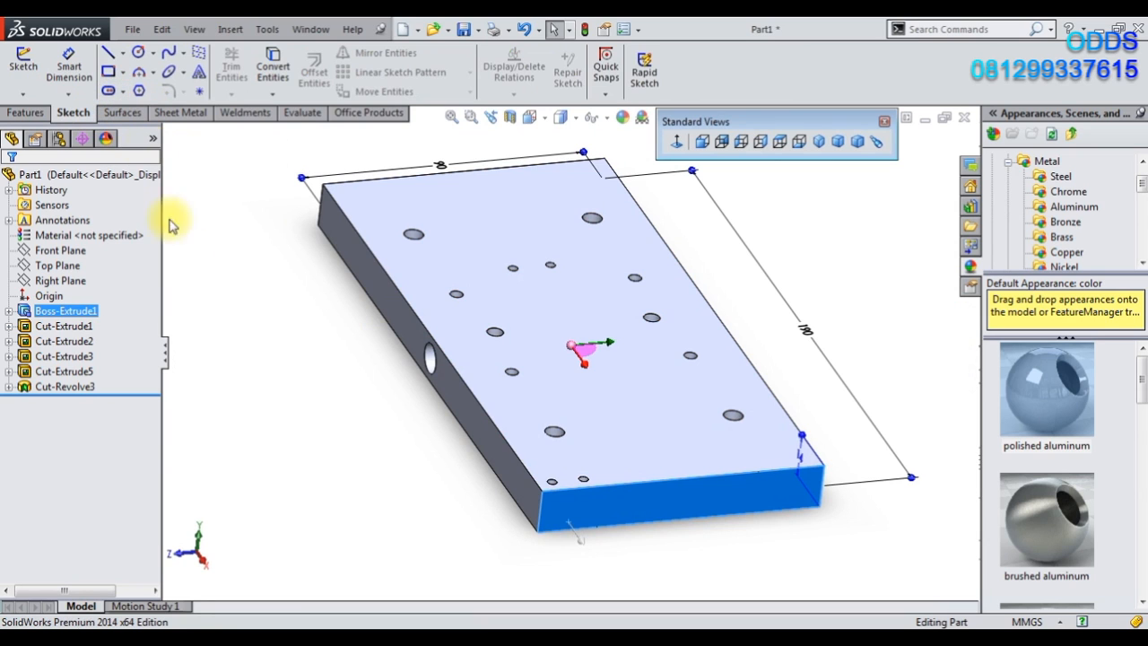
pyautogui.click(254, 320)
# Mirror the stepped revolved-cut hole in the plate's long edge about the Front Plane.
pyautogui.click(76, 386)
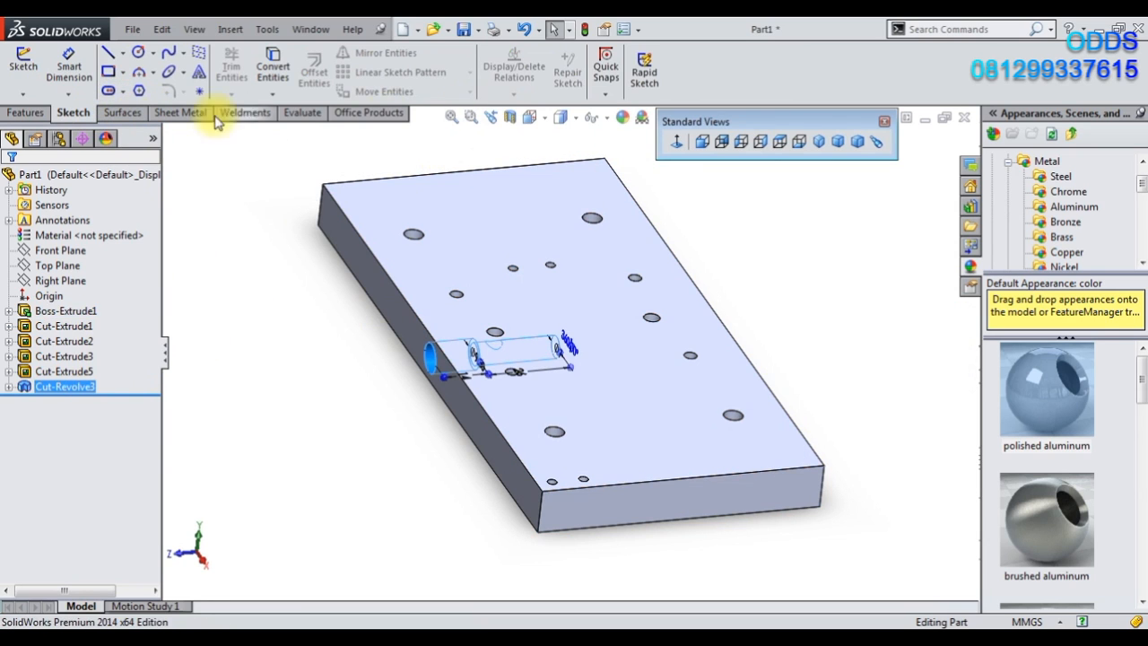
pyautogui.click(25, 113)
pyautogui.click(505, 97)
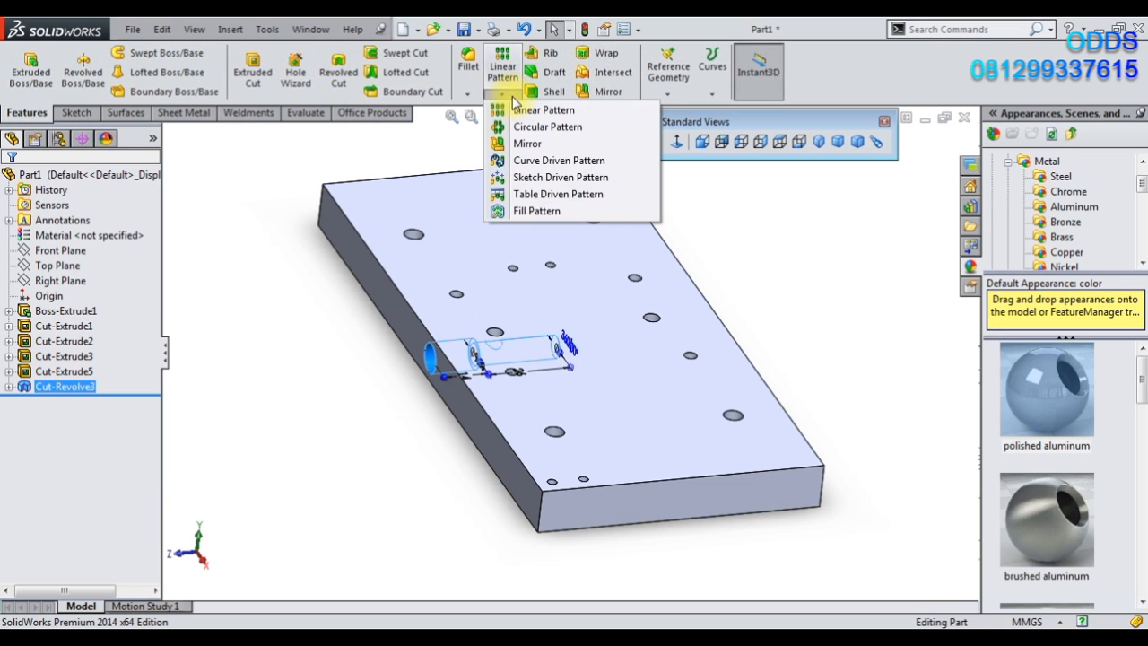
pyautogui.click(519, 151)
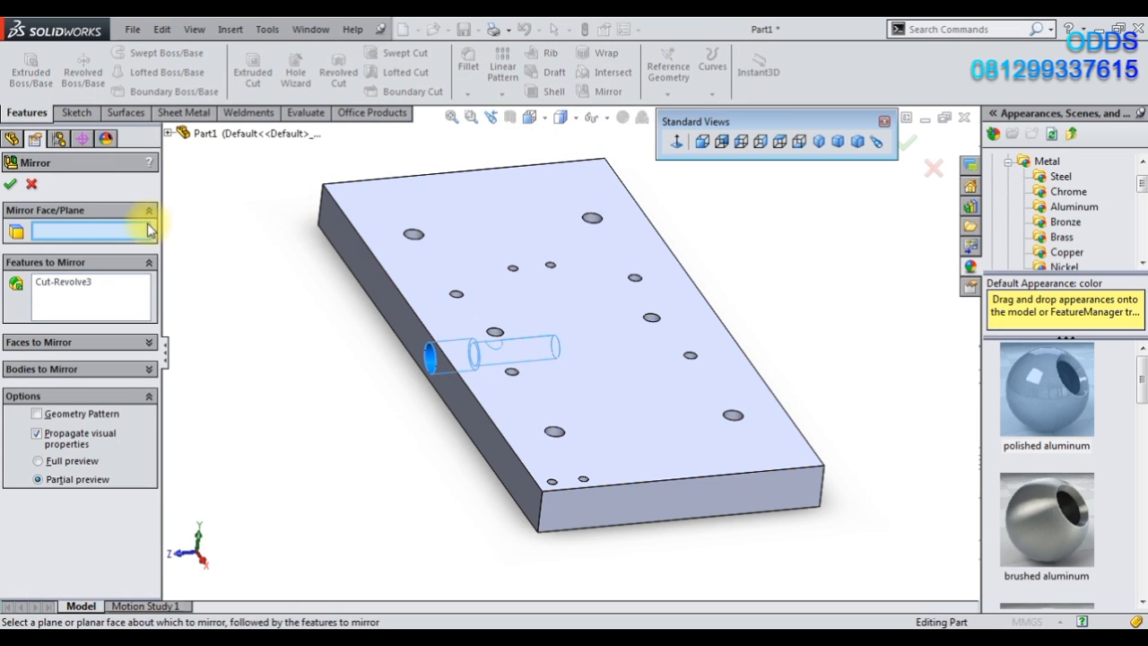
pyautogui.click(167, 133)
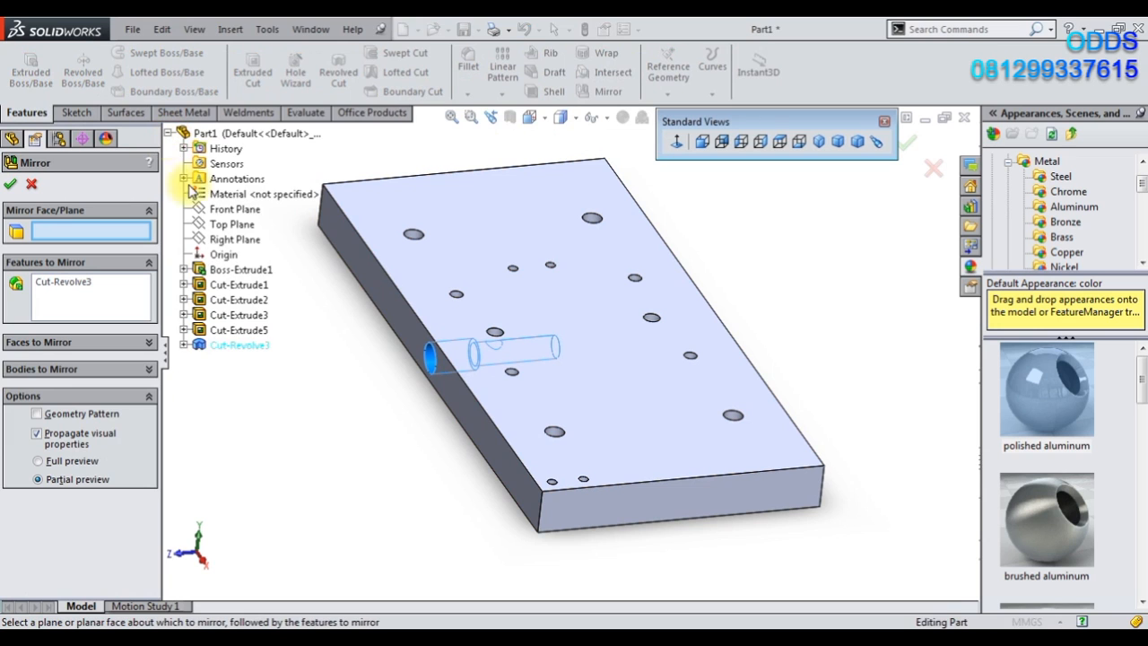
pyautogui.click(228, 210)
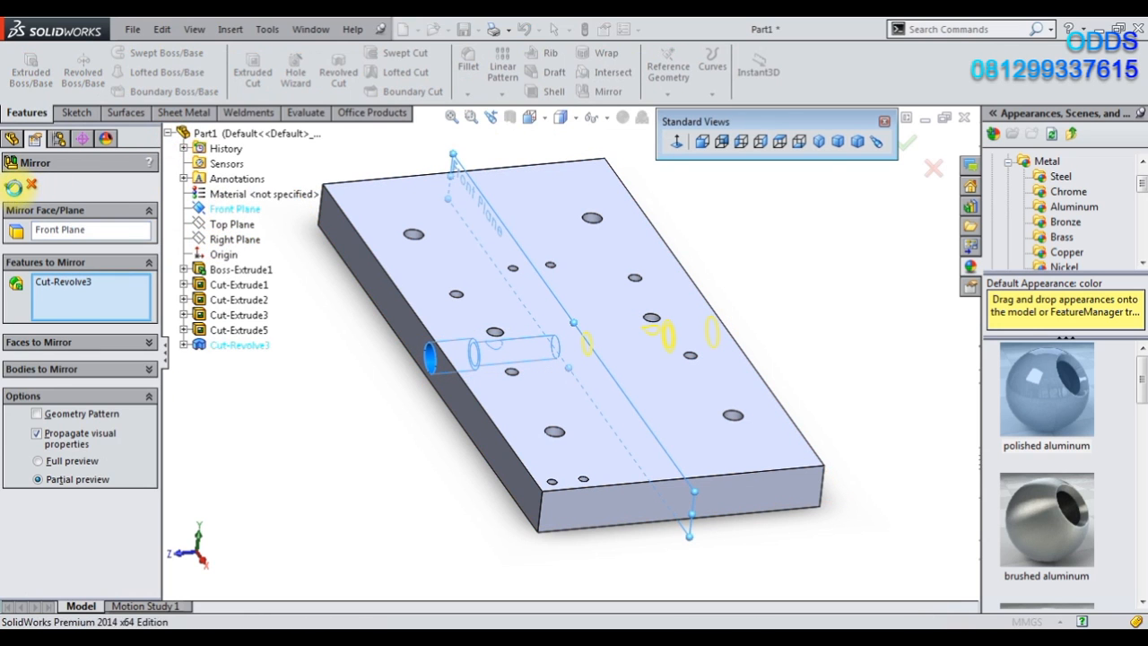
pyautogui.click(13, 187)
pyautogui.moveTo(759, 336); pyautogui.dragTo(793, 300, button='middle')
# On the plate's short end face near the two small holes, sketch a construction center rectangle about 12 by 6.7 mm, beside the origin.
pyautogui.click(826, 144)
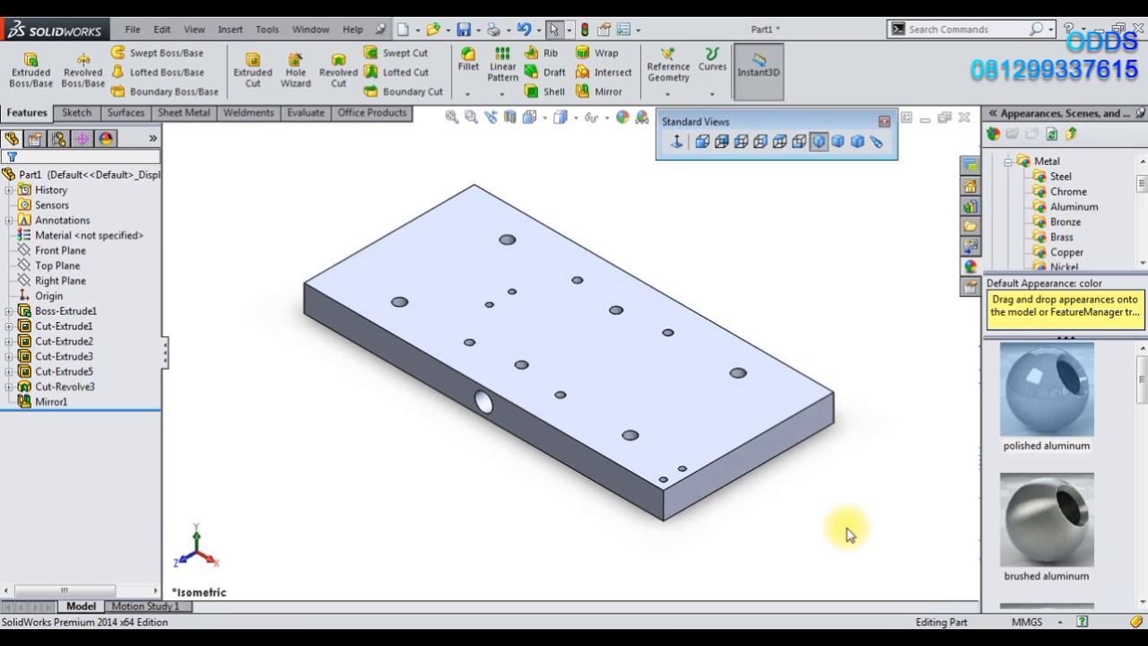
pyautogui.click(742, 472)
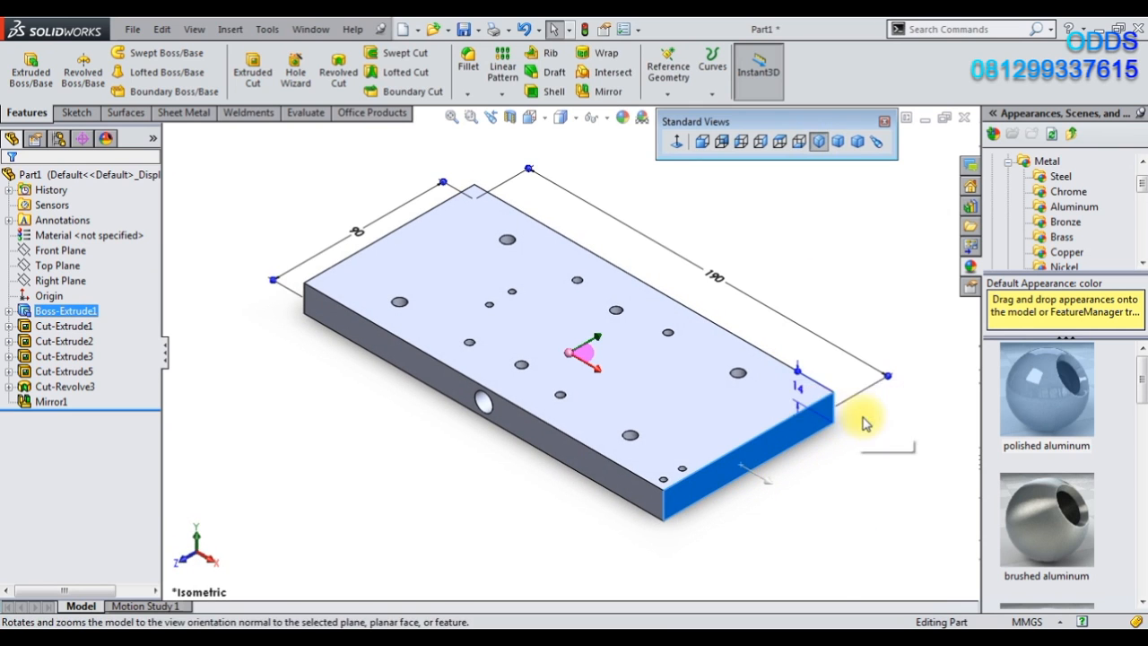
pyautogui.click(868, 491)
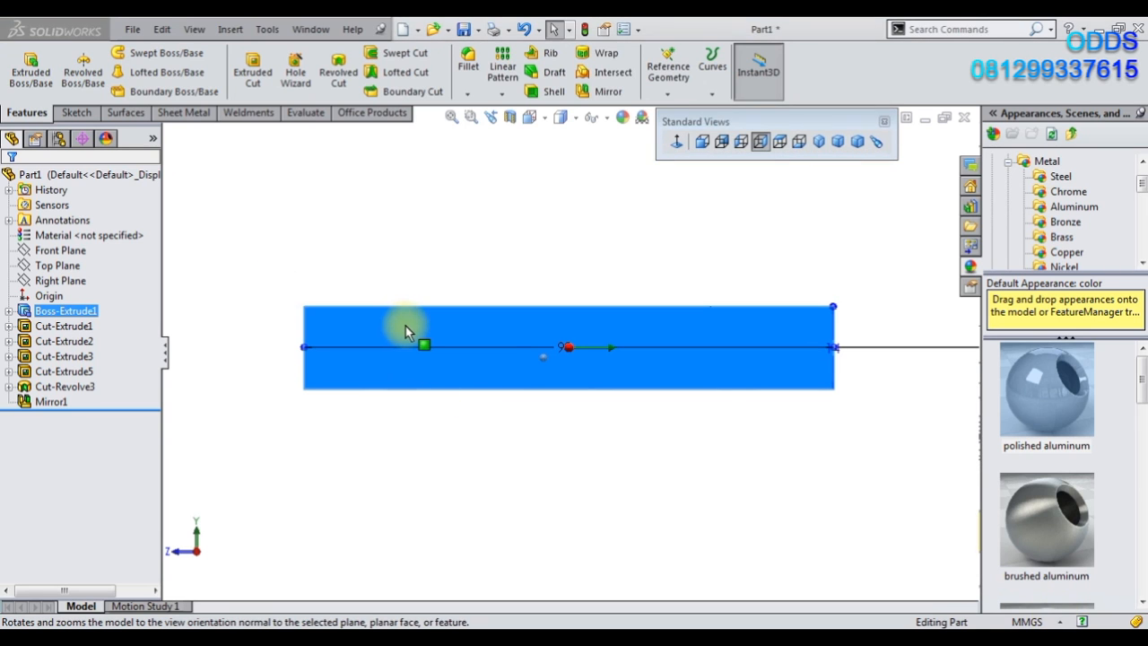
pyautogui.click(439, 308)
pyautogui.click(469, 253)
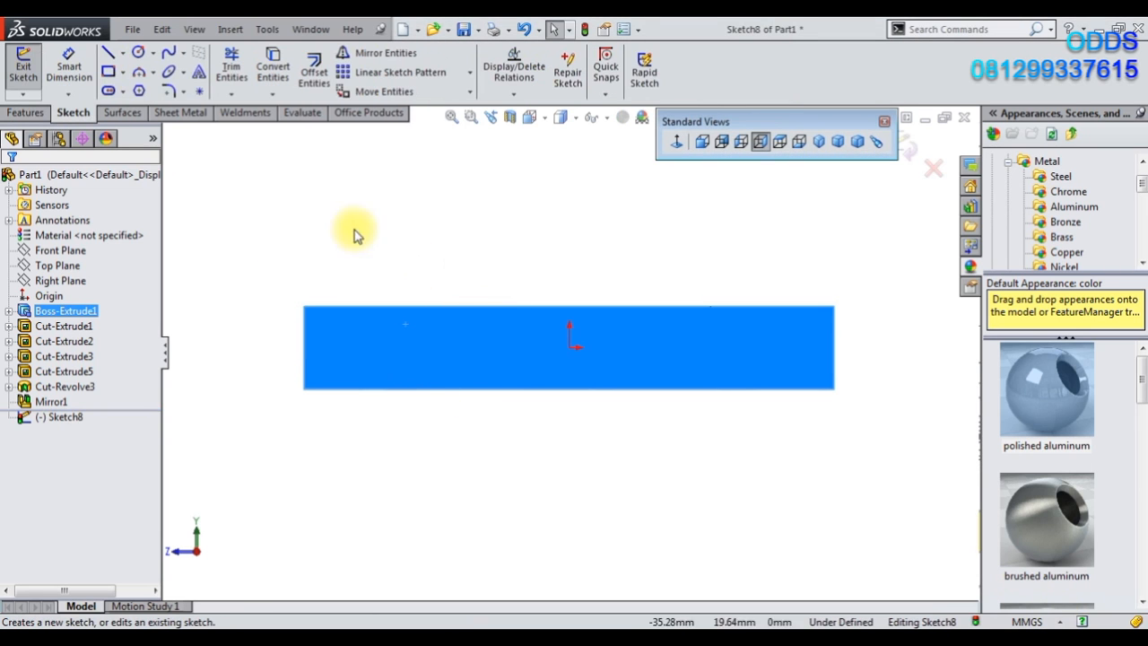
pyautogui.click(123, 76)
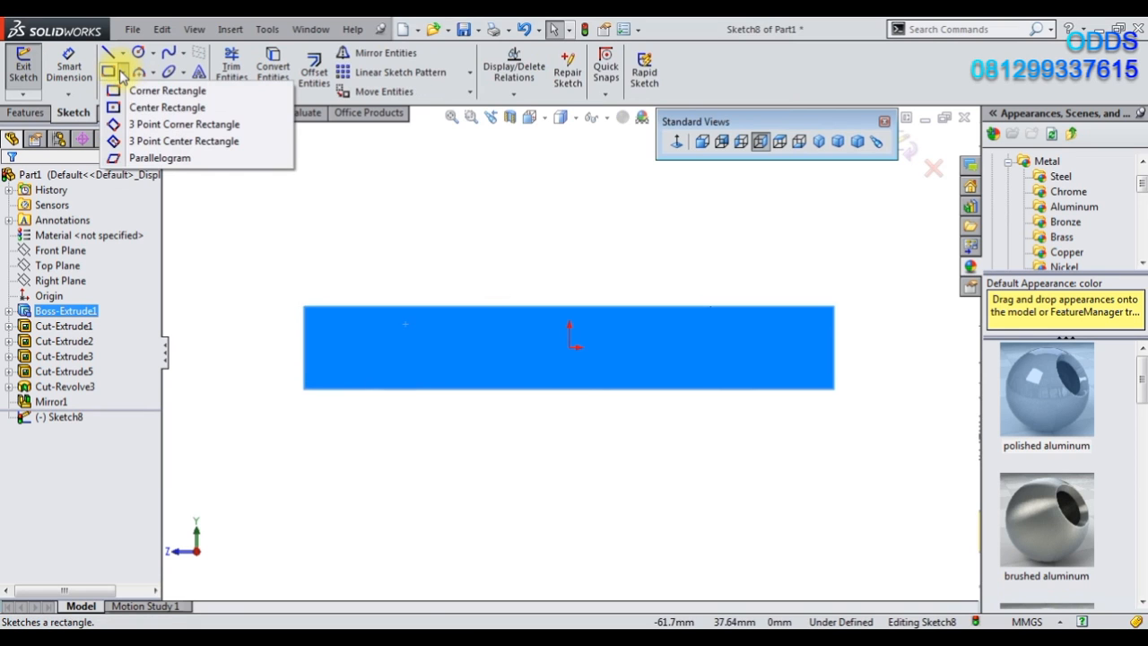
pyautogui.click(131, 109)
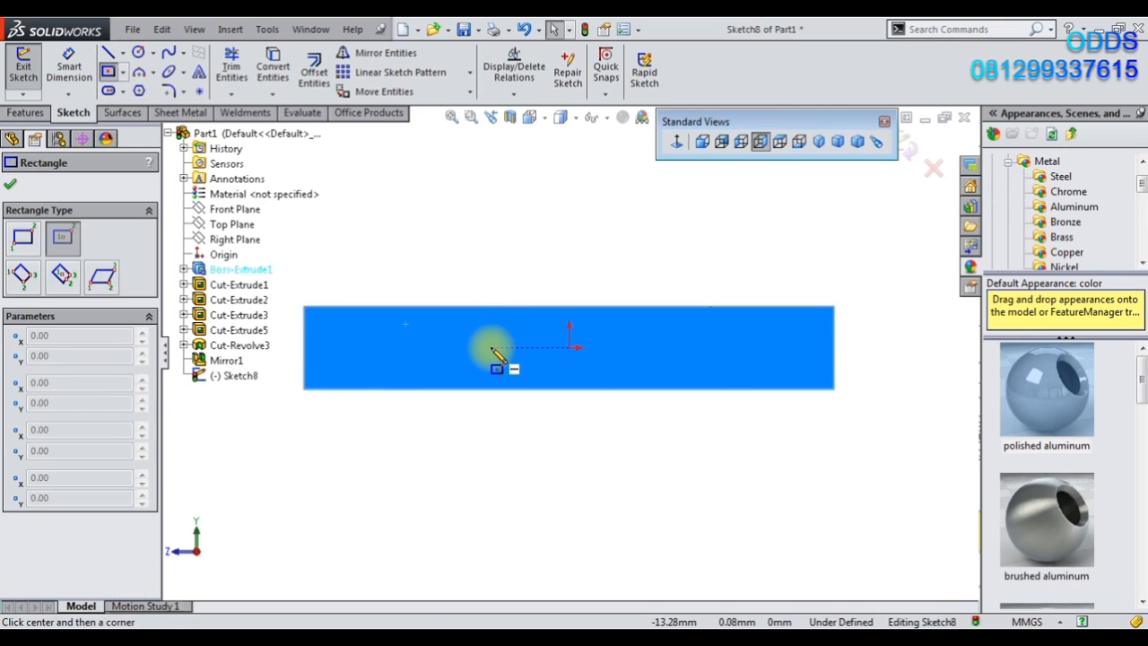
pyautogui.click(471, 349)
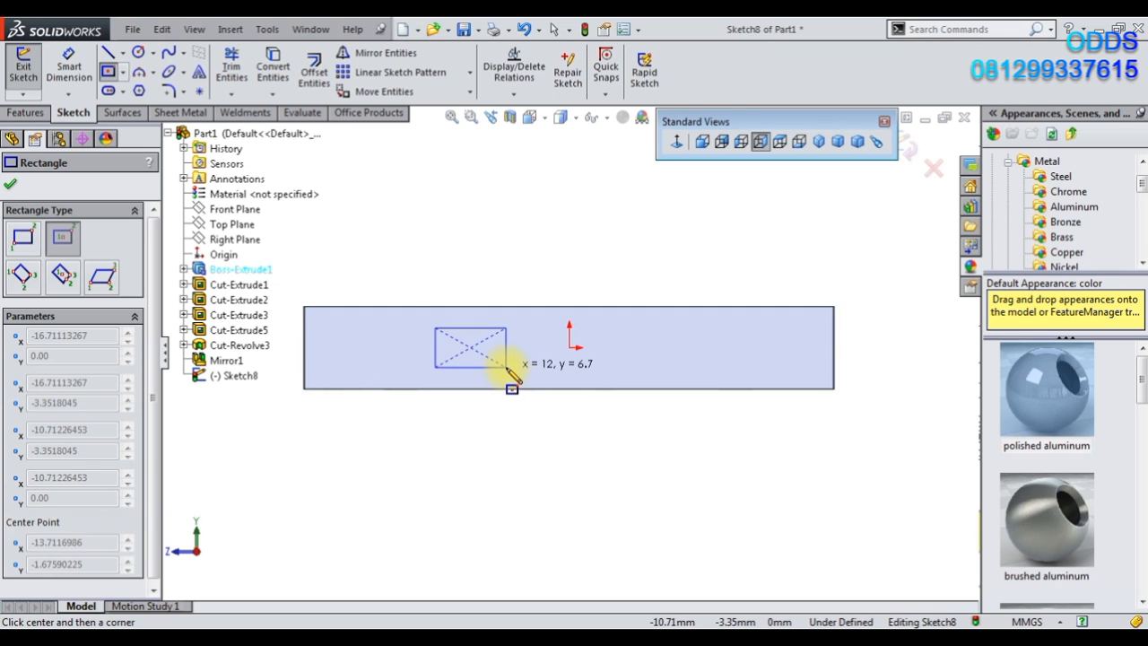
pyautogui.click(507, 367)
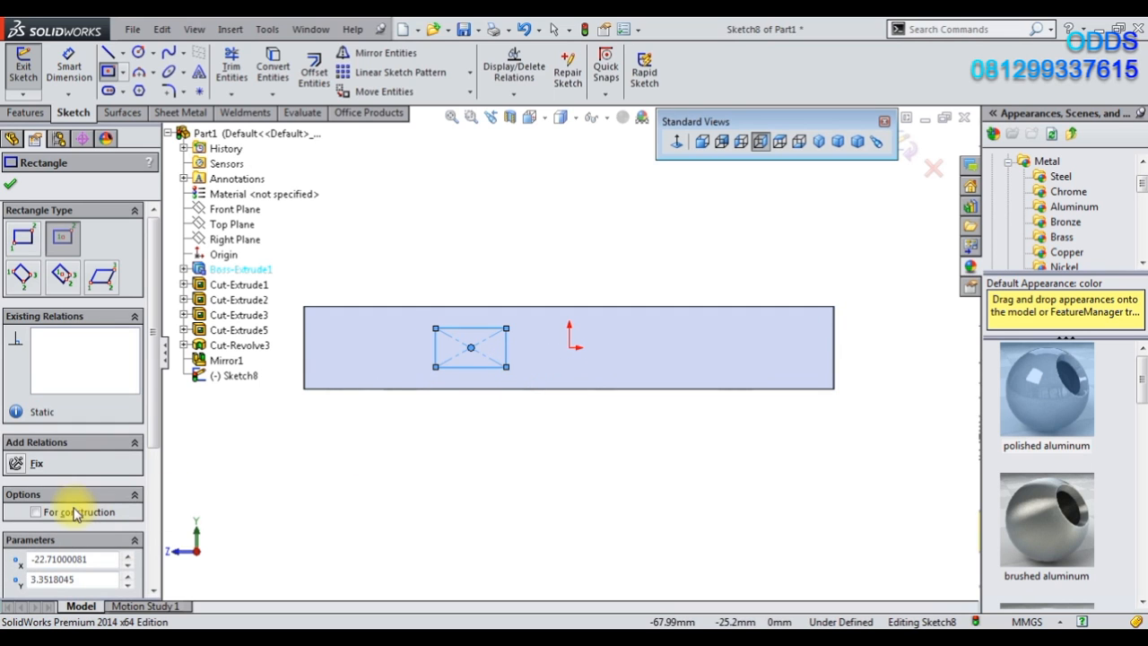
pyautogui.click(38, 512)
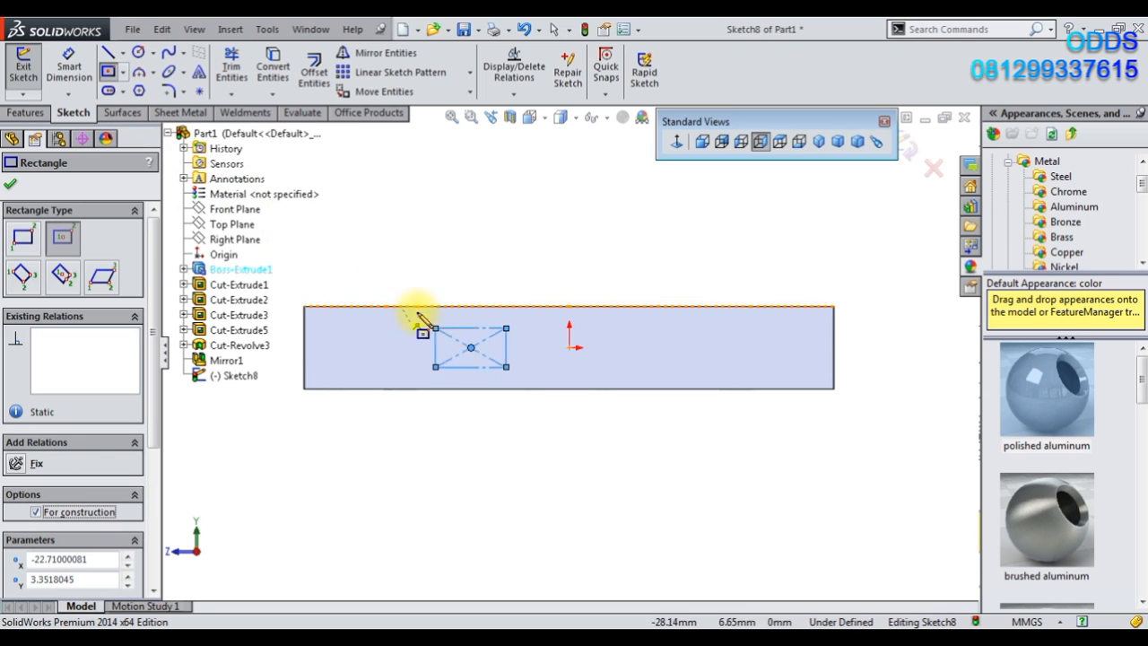
pyautogui.rightClick(497, 443)
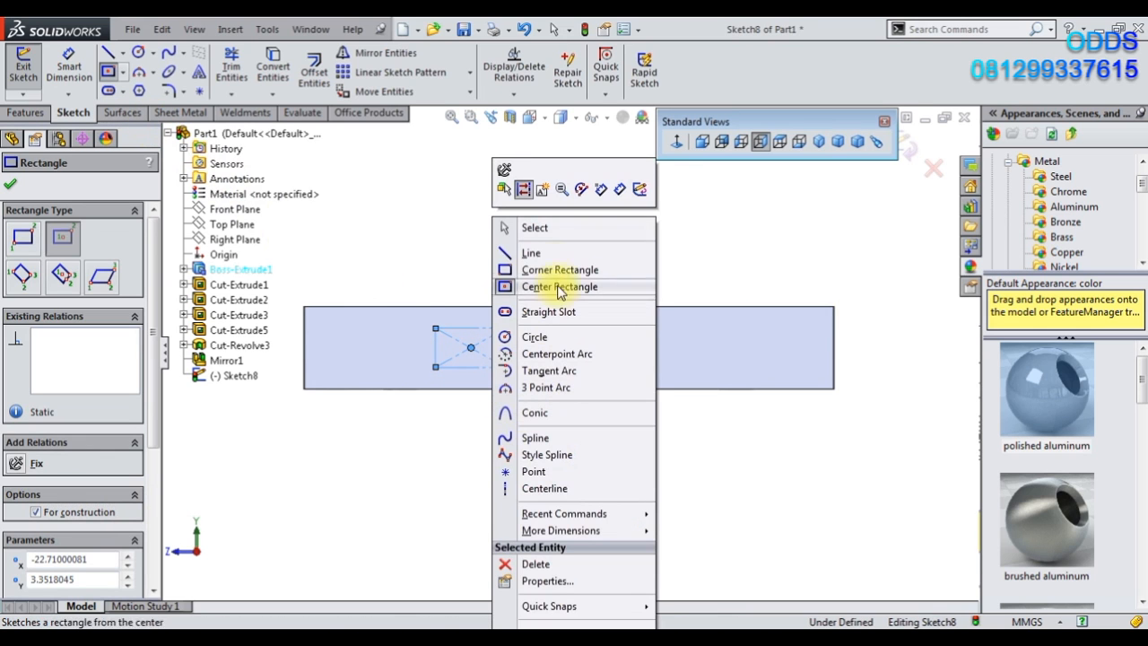
pyautogui.click(552, 232)
# Add a horizontal relation between the construction rectangle's center point and the origin.
pyautogui.scroll(-4, 529, 394)
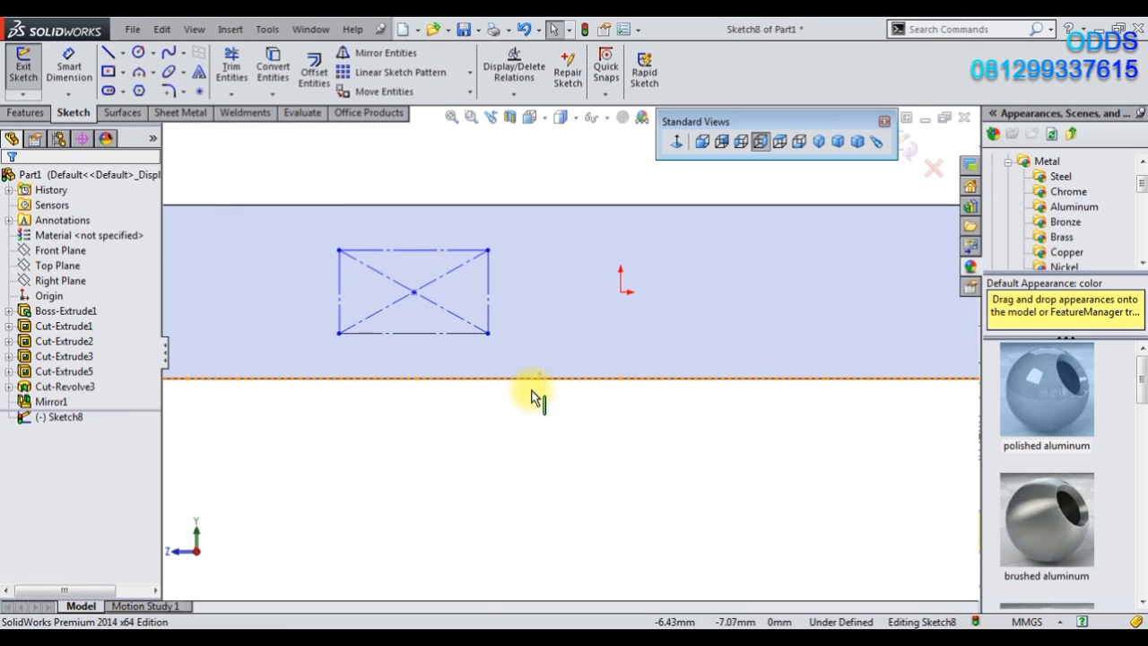
pyautogui.click(413, 293)
pyautogui.keyDown('ctrl'); pyautogui.click(620, 291); pyautogui.keyUp('ctrl')
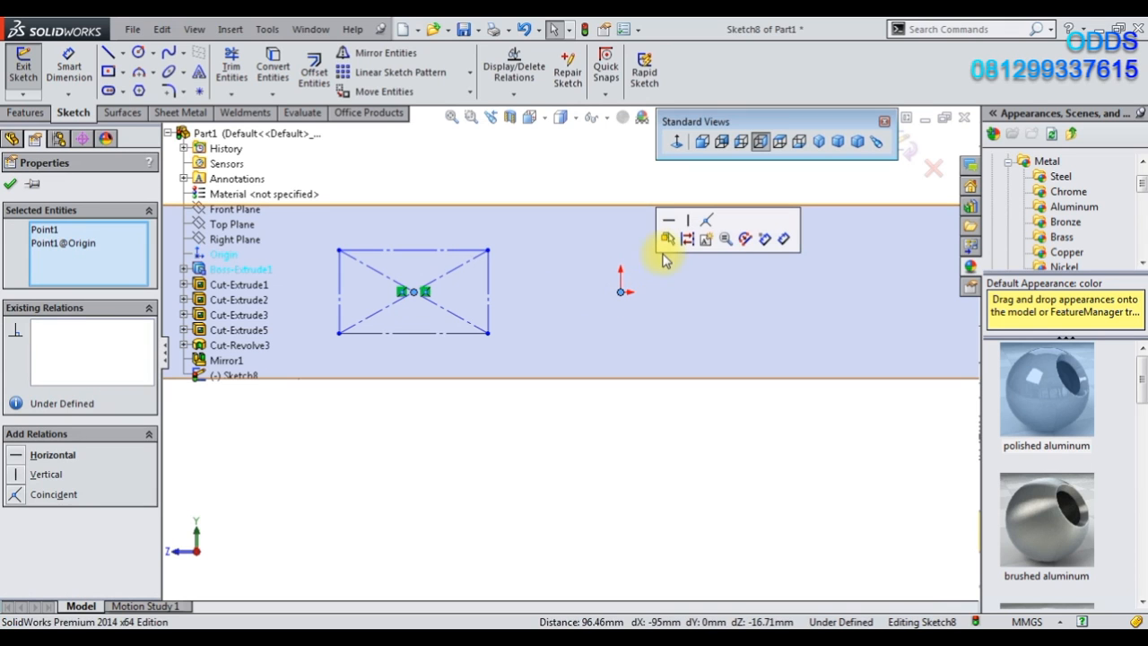
pyautogui.click(666, 229)
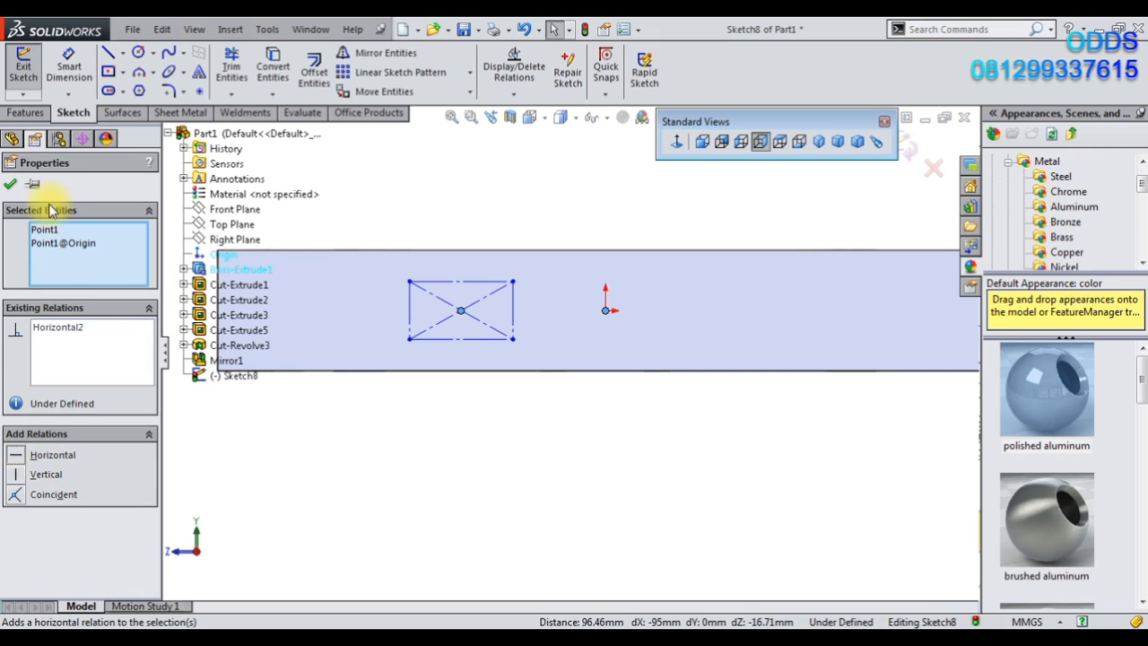
pyautogui.click(11, 186)
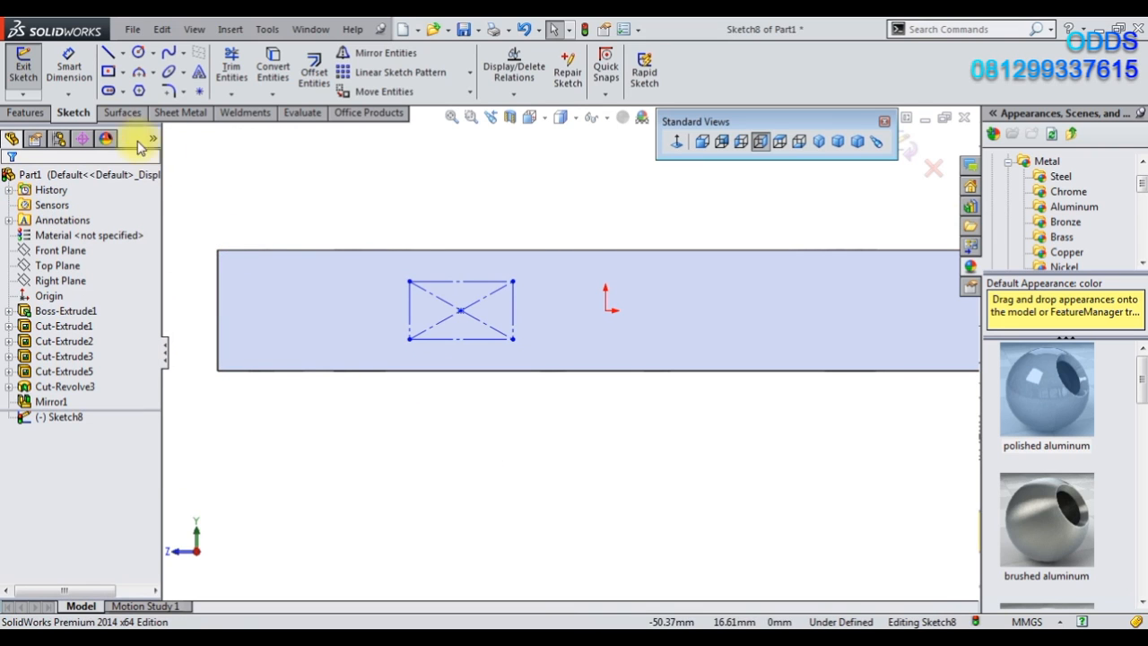
# Dimension the distance from the origin to the rectangle's nearest vertical side as 12 mm.
pyautogui.click(79, 79)
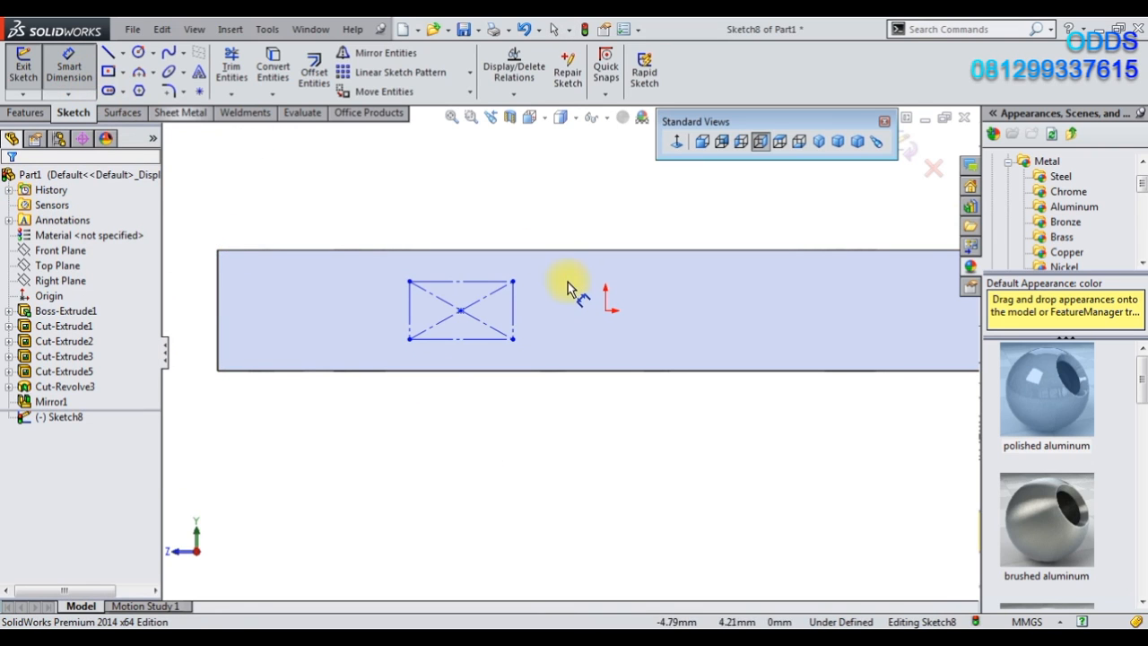
pyautogui.click(513, 314)
pyautogui.click(606, 311)
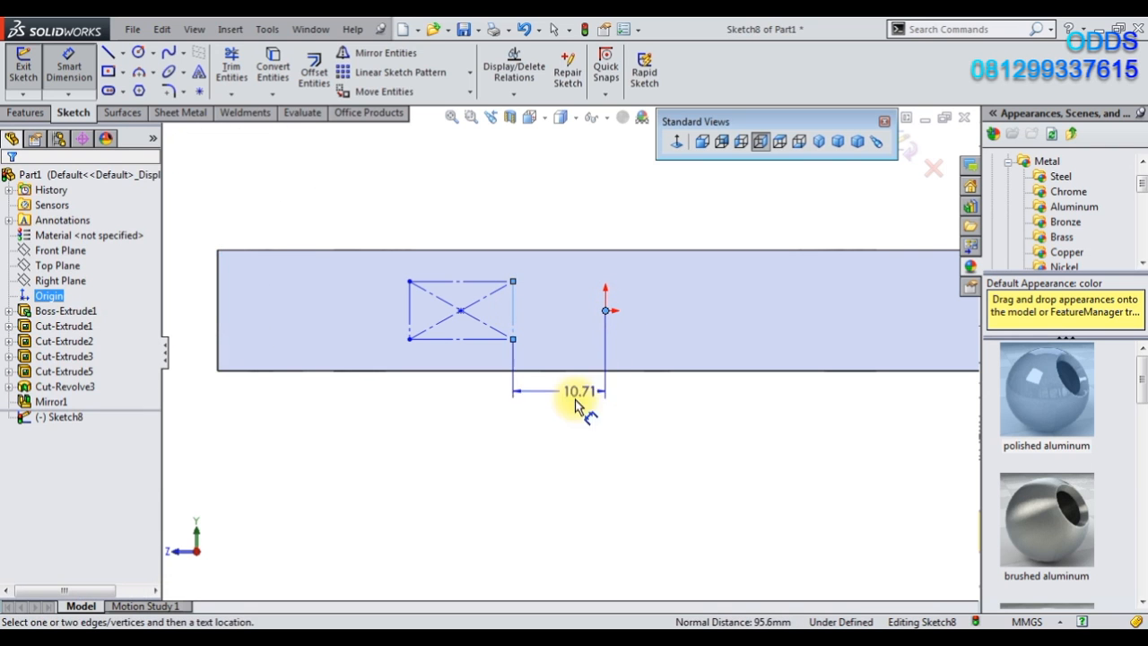
pyautogui.click(574, 410)
pyautogui.write('12')
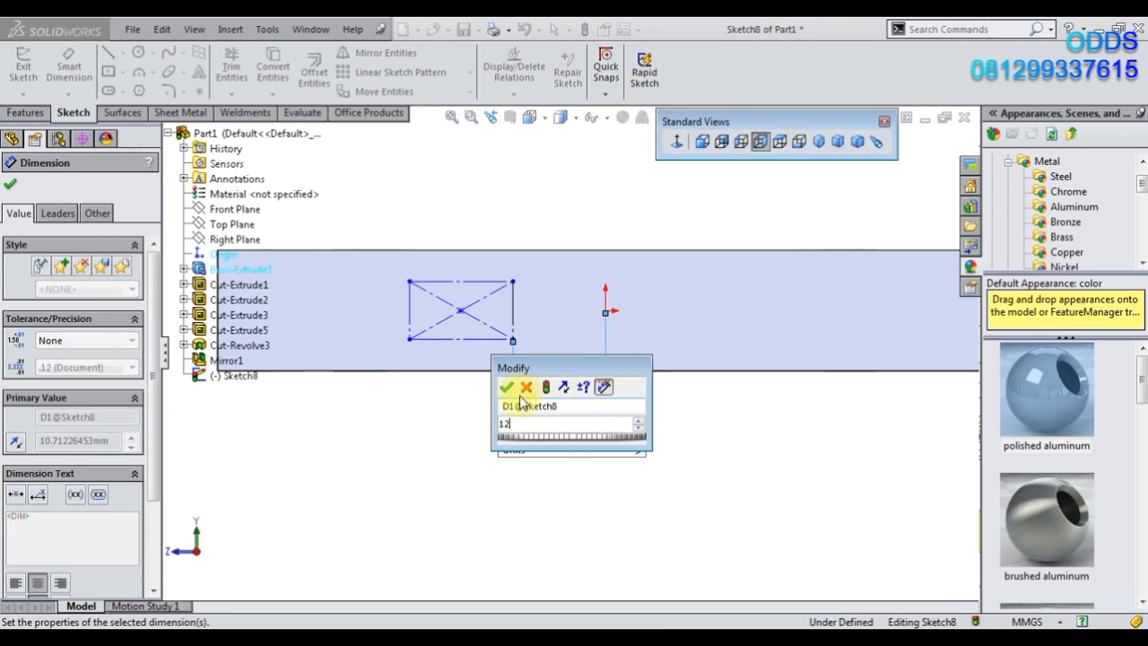
pyautogui.click(510, 315)
# Dimension the construction rectangle as 10.5 mm wide and 8 mm high.
pyautogui.click(473, 350)
pyautogui.click(473, 404)
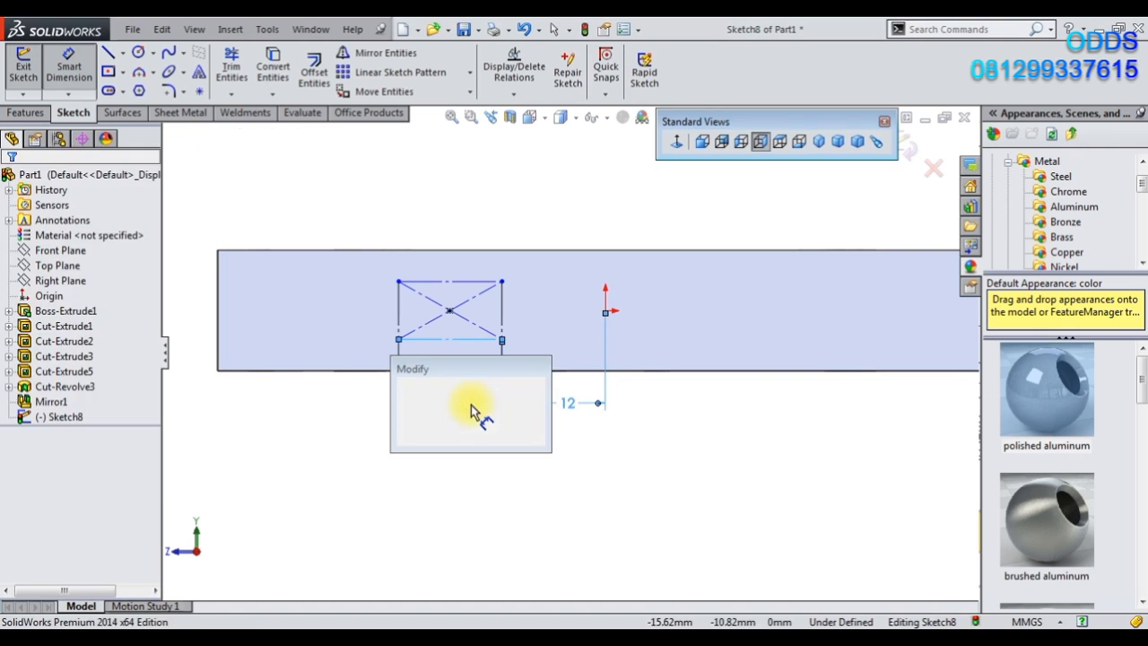
pyautogui.write('10.5')
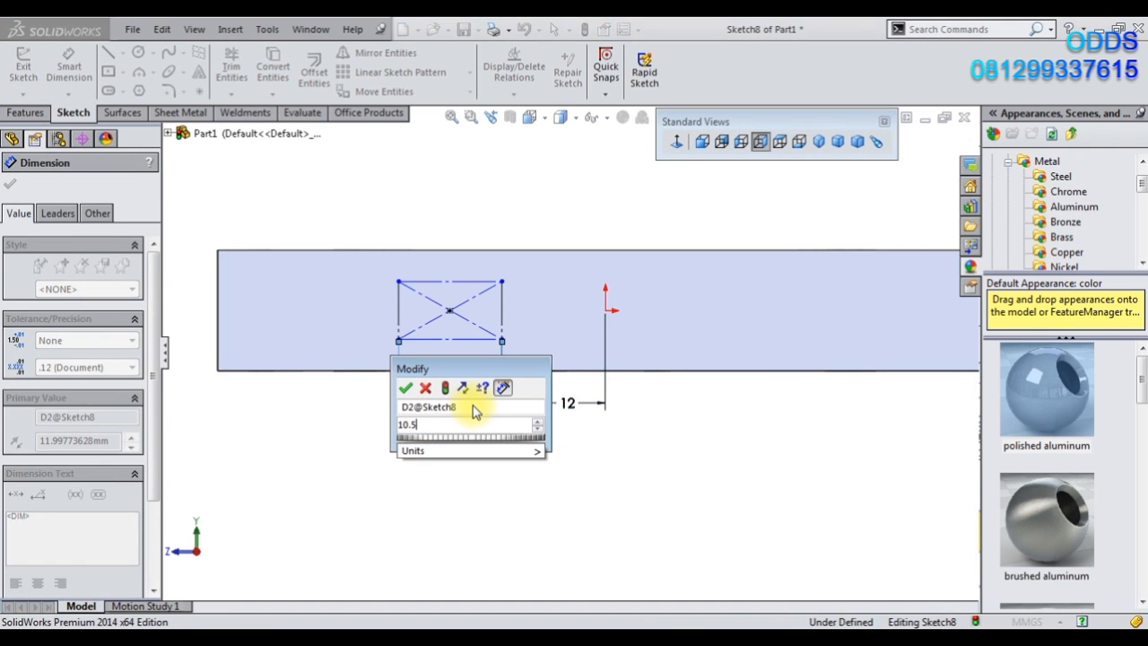
pyautogui.press('Return')
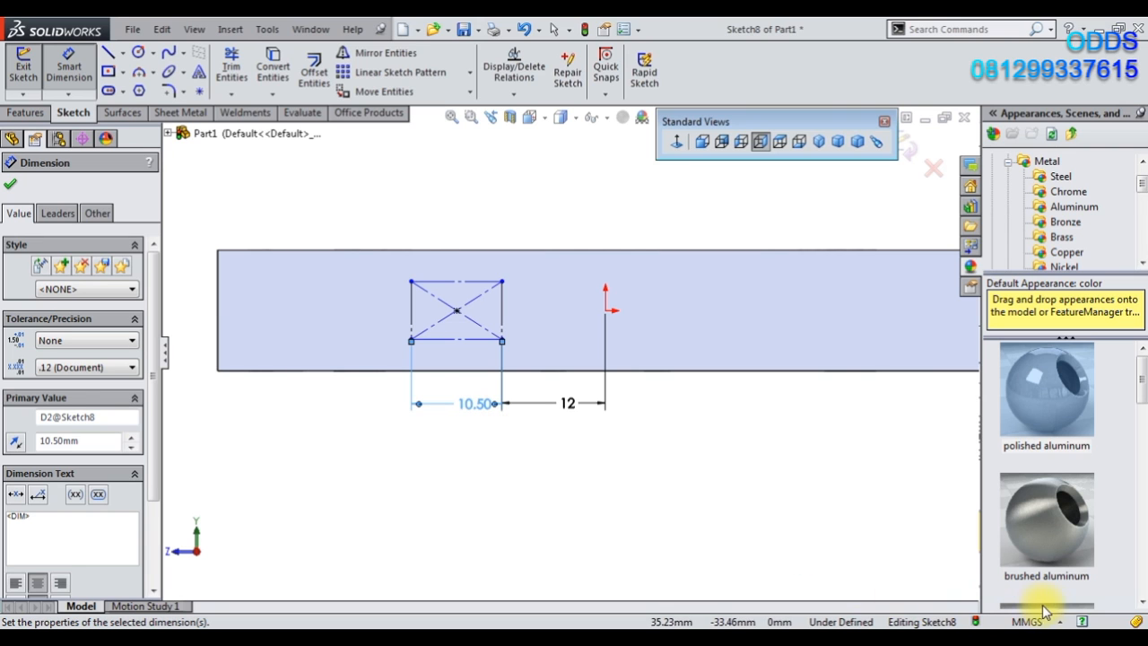
pyautogui.click(410, 321)
pyautogui.click(350, 322)
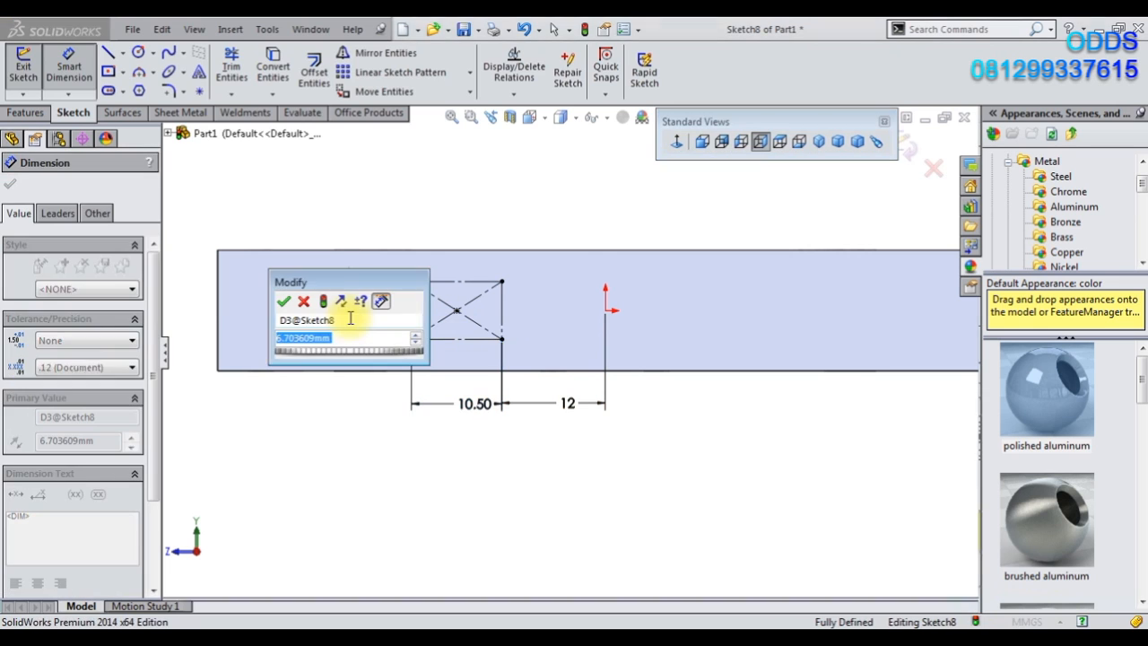
pyautogui.write('8')
pyautogui.press('Return')
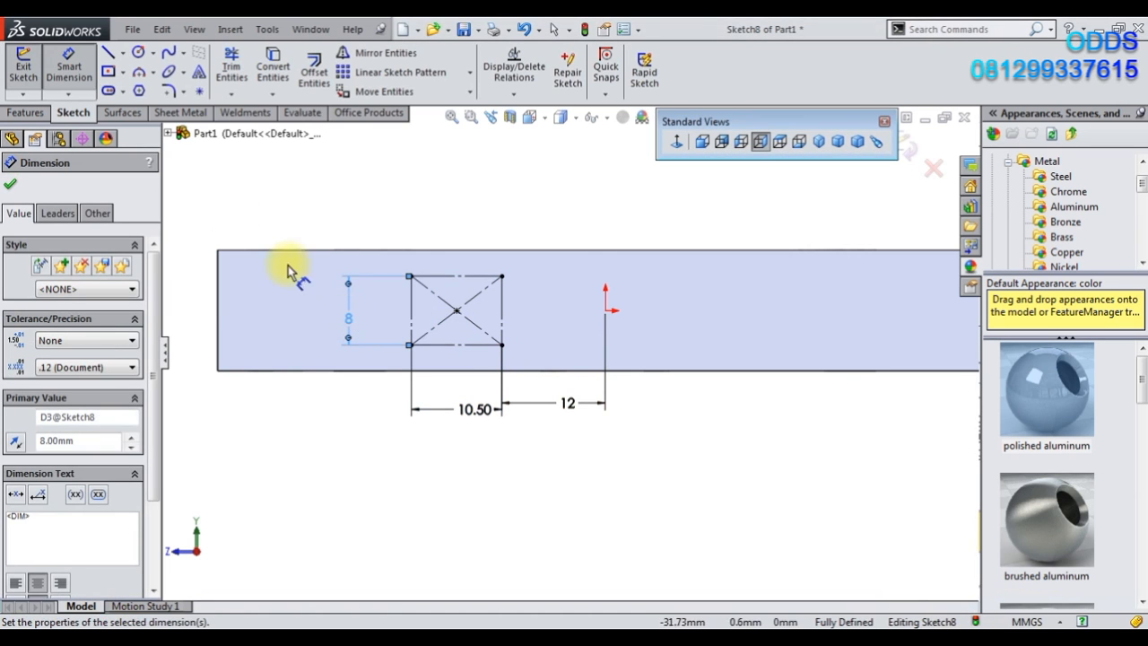
# Sketch circles on the rectangle's two corners farthest from the origin, and one about 2.6 mm in radius at the nearest side's midpoint.
pyautogui.click(143, 55)
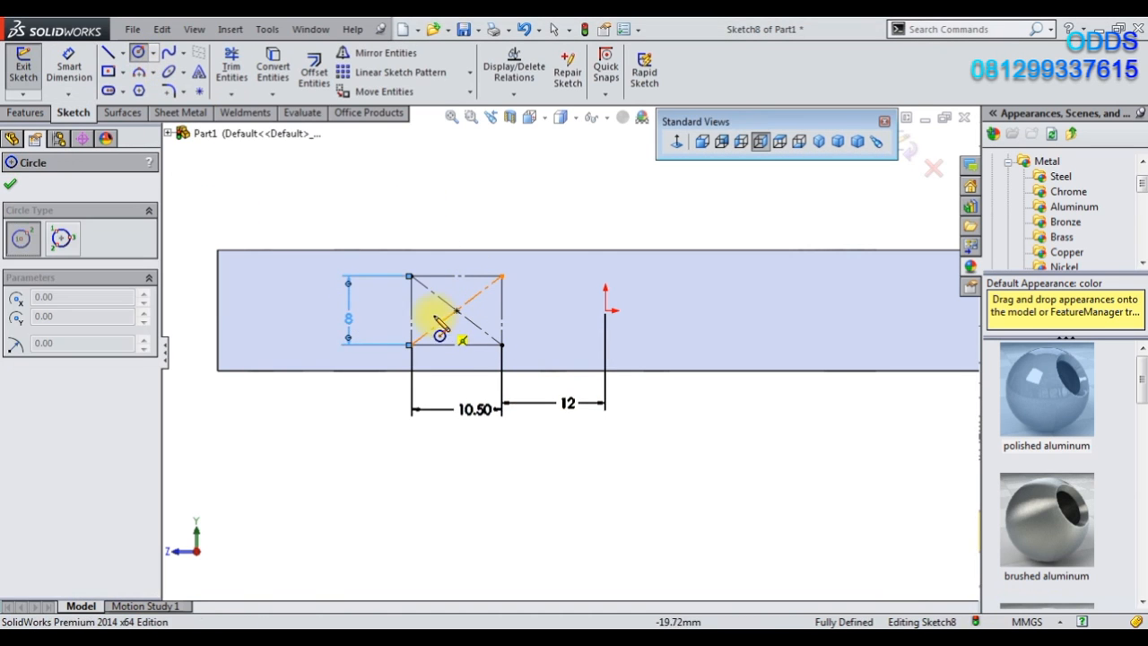
pyautogui.click(410, 276)
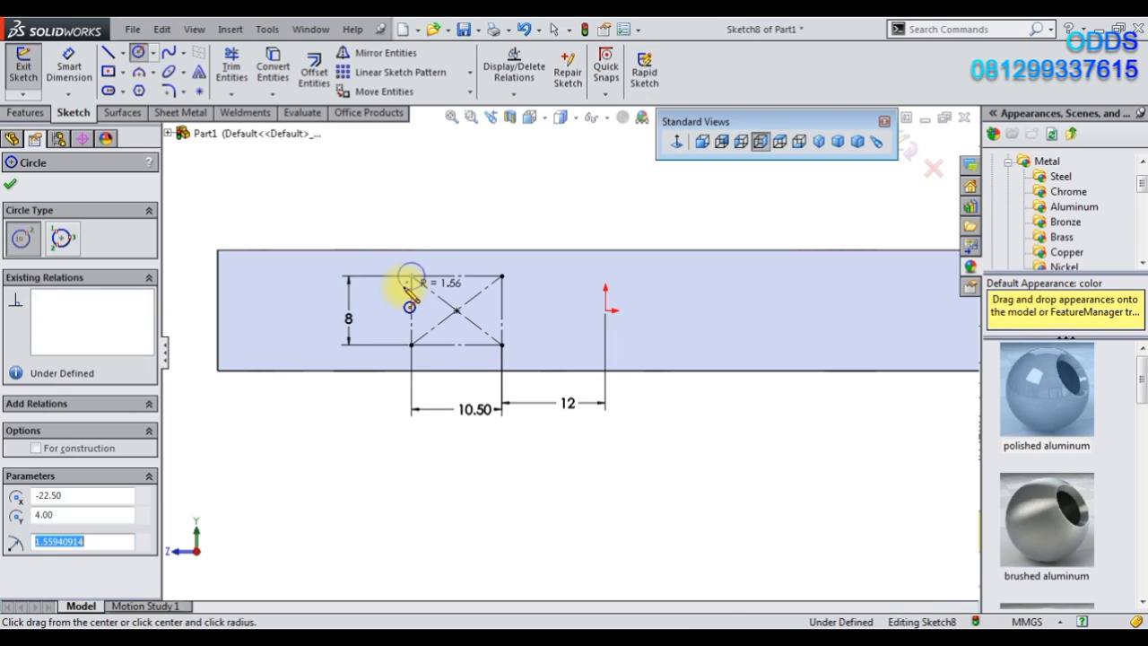
pyautogui.moveTo(411, 346); pyautogui.dragTo(399, 360)
pyautogui.moveTo(501, 311); pyautogui.dragTo(513, 328)
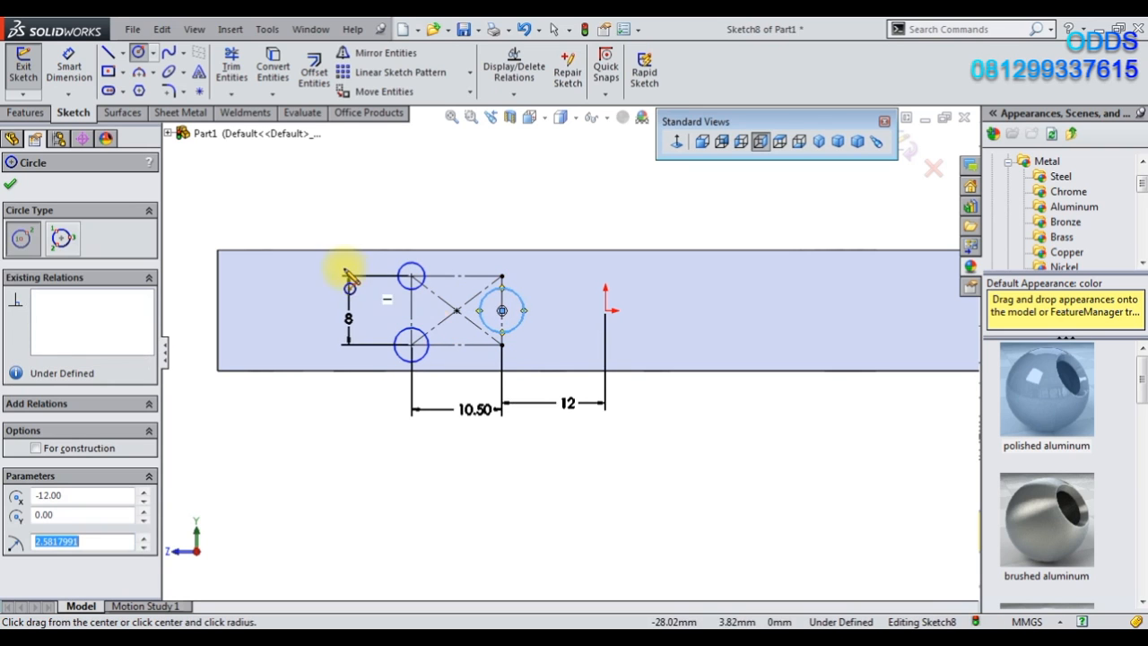
pyautogui.rightClick(383, 216)
pyautogui.click(388, 221)
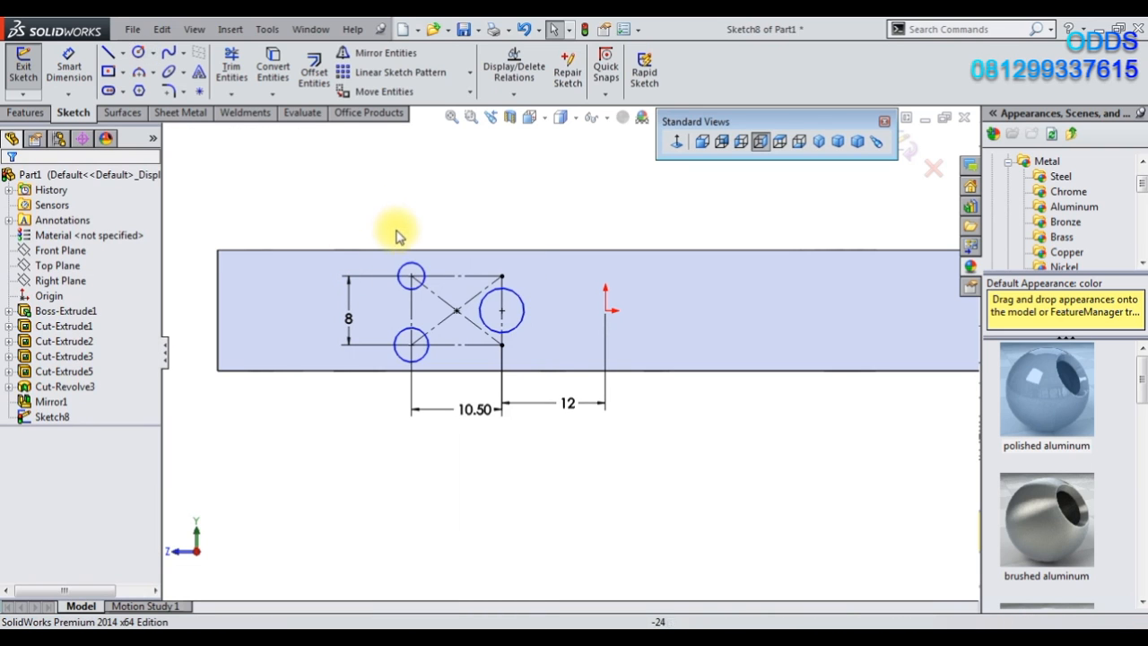
# Make the two corner circles equal in size.
pyautogui.click(409, 271)
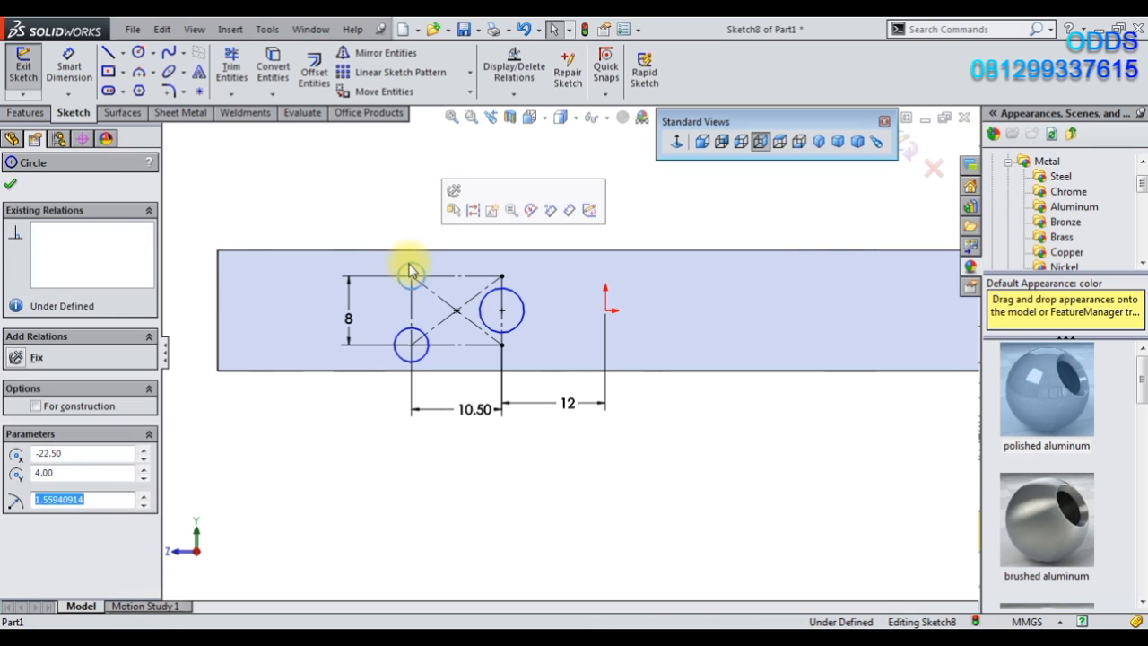
pyautogui.keyDown('ctrl'); pyautogui.click(411, 328); pyautogui.keyUp('ctrl')
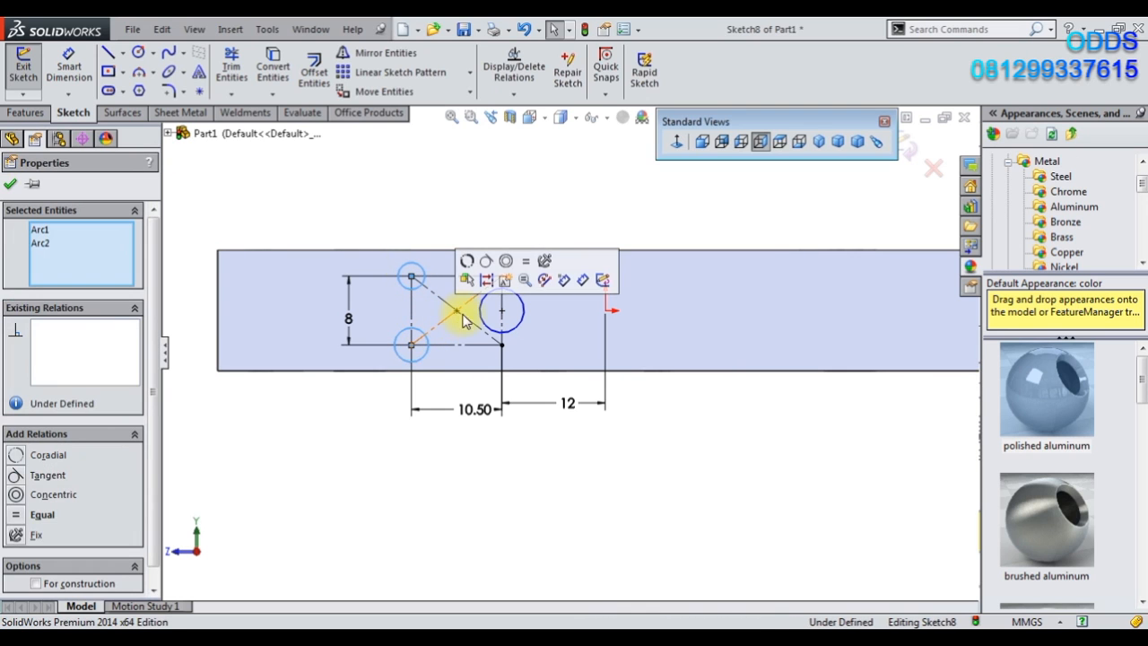
pyautogui.click(526, 263)
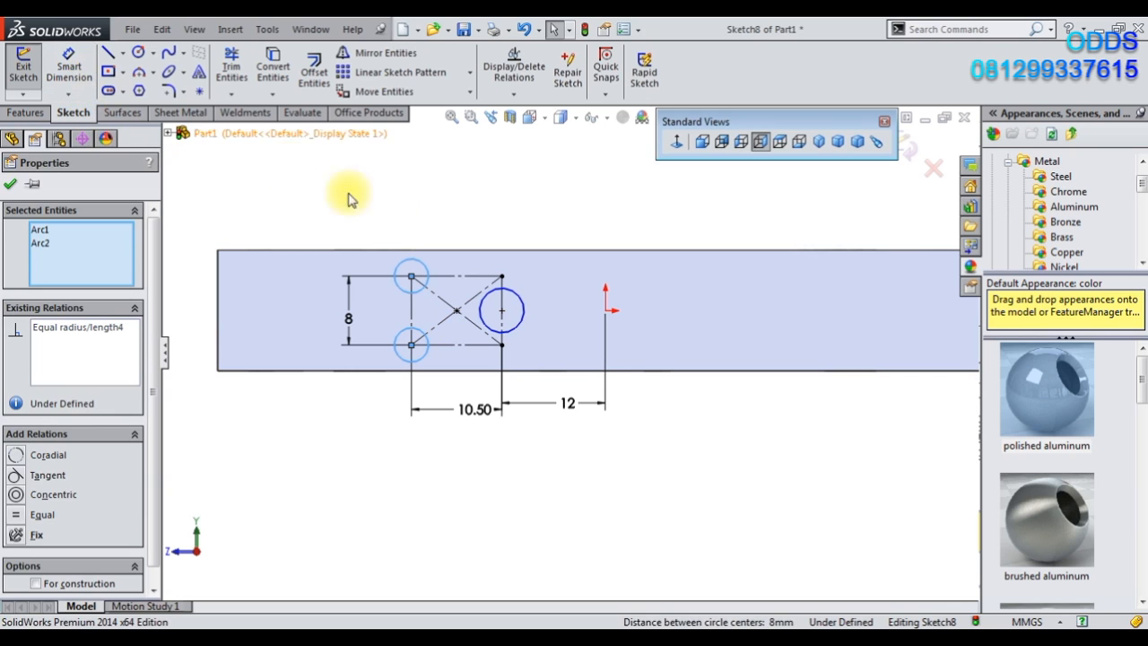
pyautogui.click(397, 215)
# Dimension the single circle at the side's midpoint as 7 mm in diameter and one corner circle as 3 mm.
pyautogui.click(75, 71)
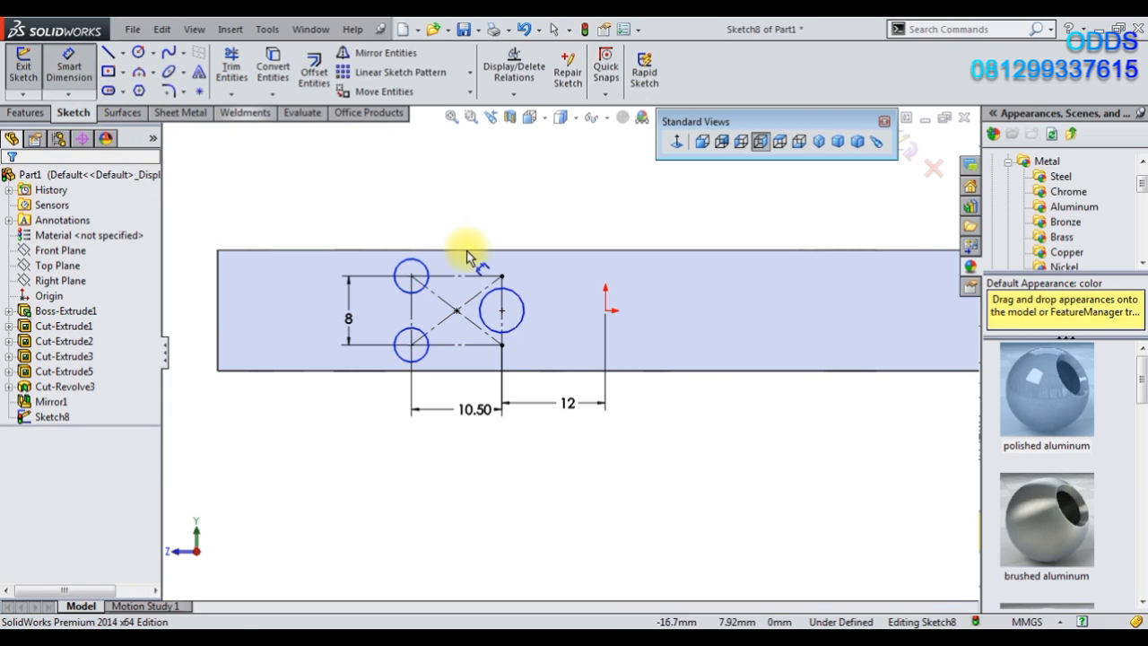
pyautogui.click(511, 298)
pyautogui.click(514, 225)
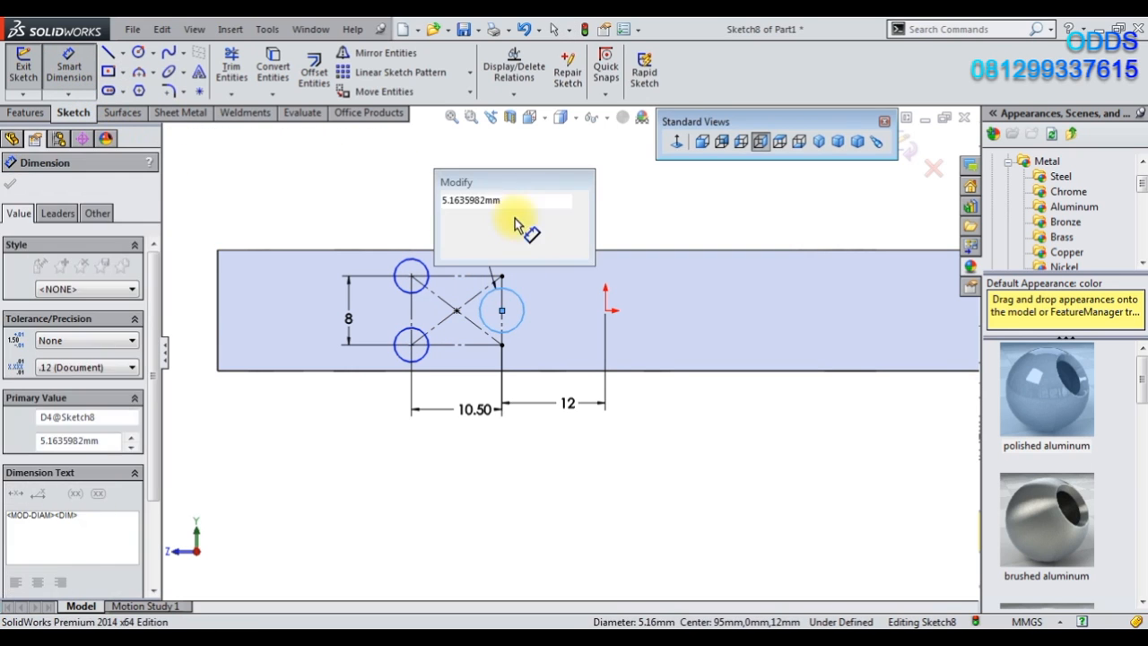
pyautogui.write('7')
pyautogui.click(451, 205)
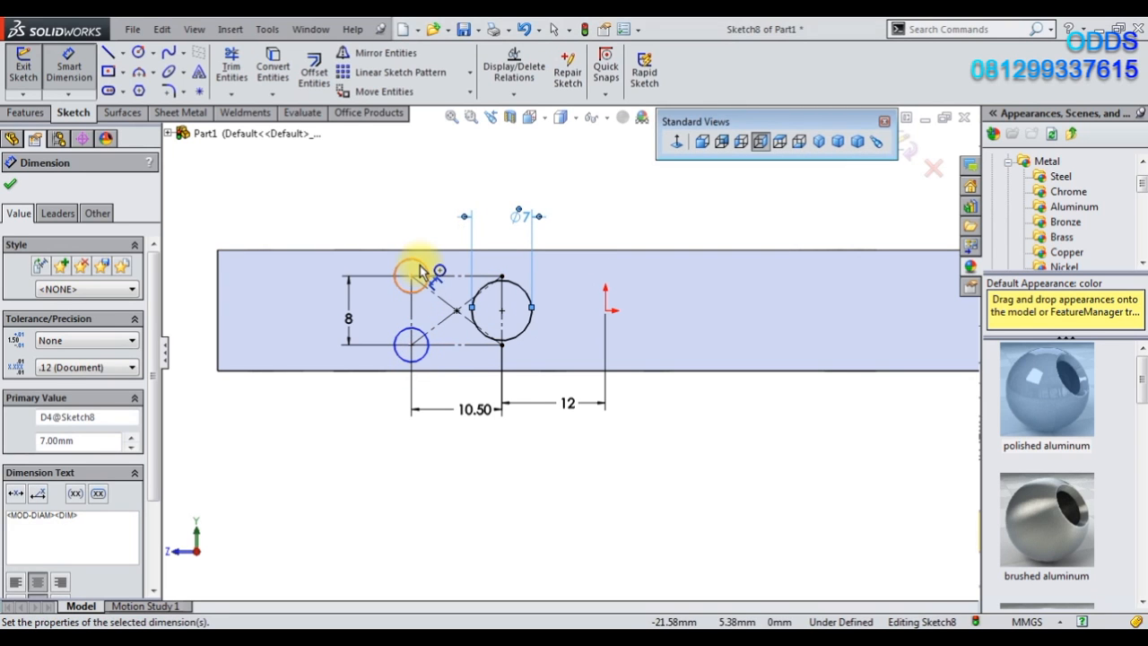
pyautogui.click(419, 272)
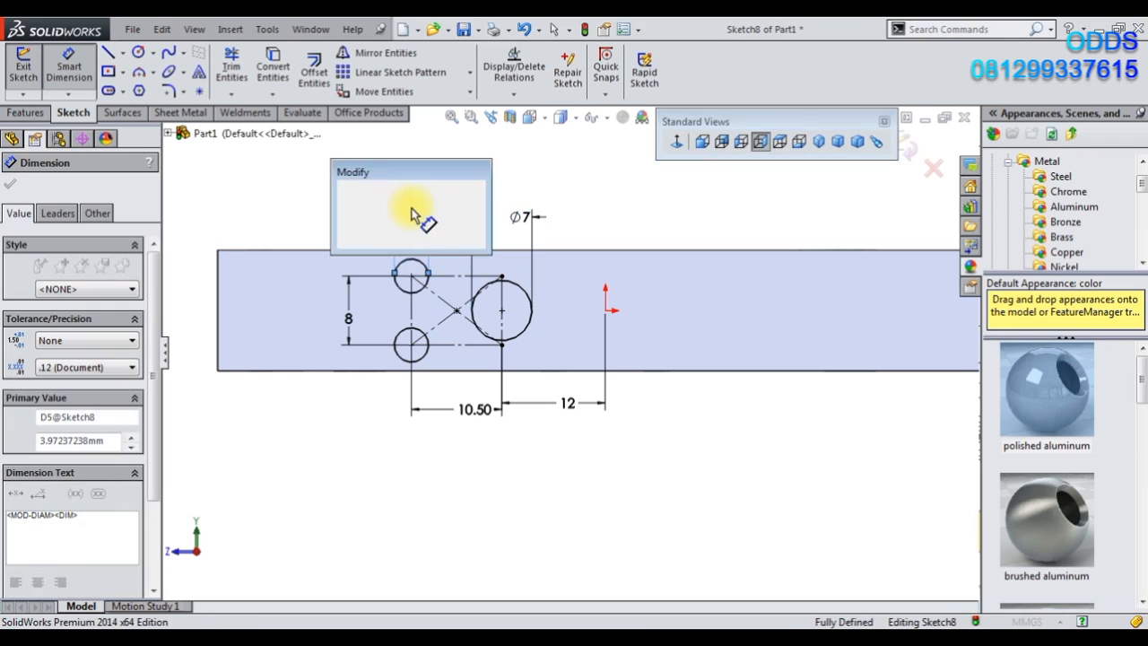
pyautogui.press('Return')
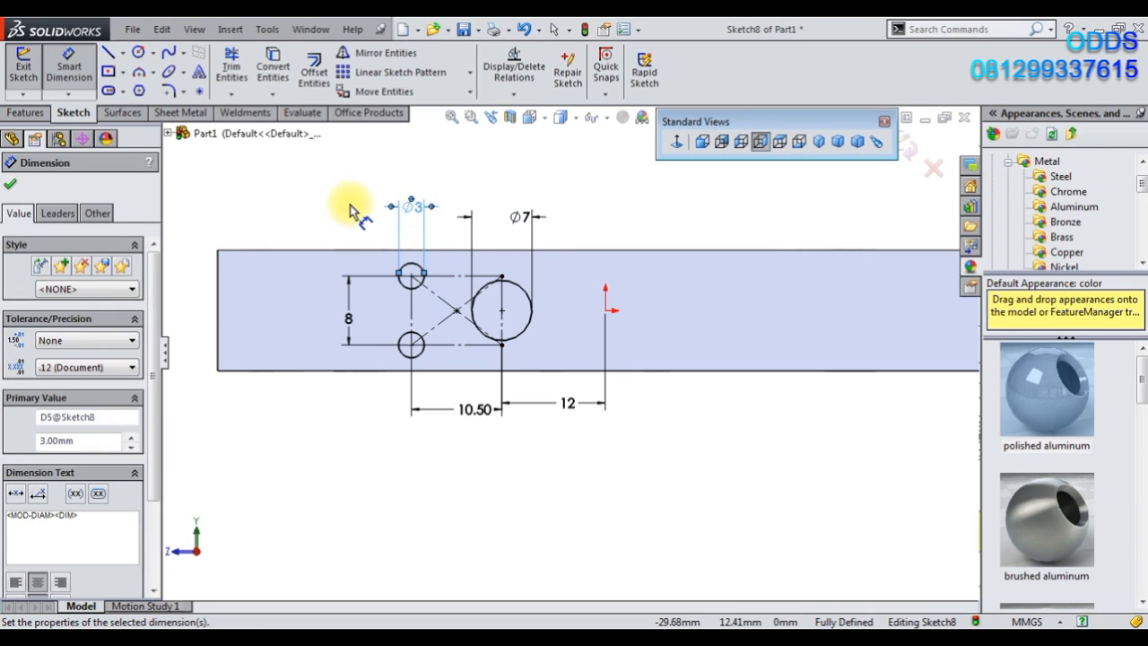
# Draw a vertical centerline through the origin from the upper edge to the lower edge of the end face.
pyautogui.press('f')
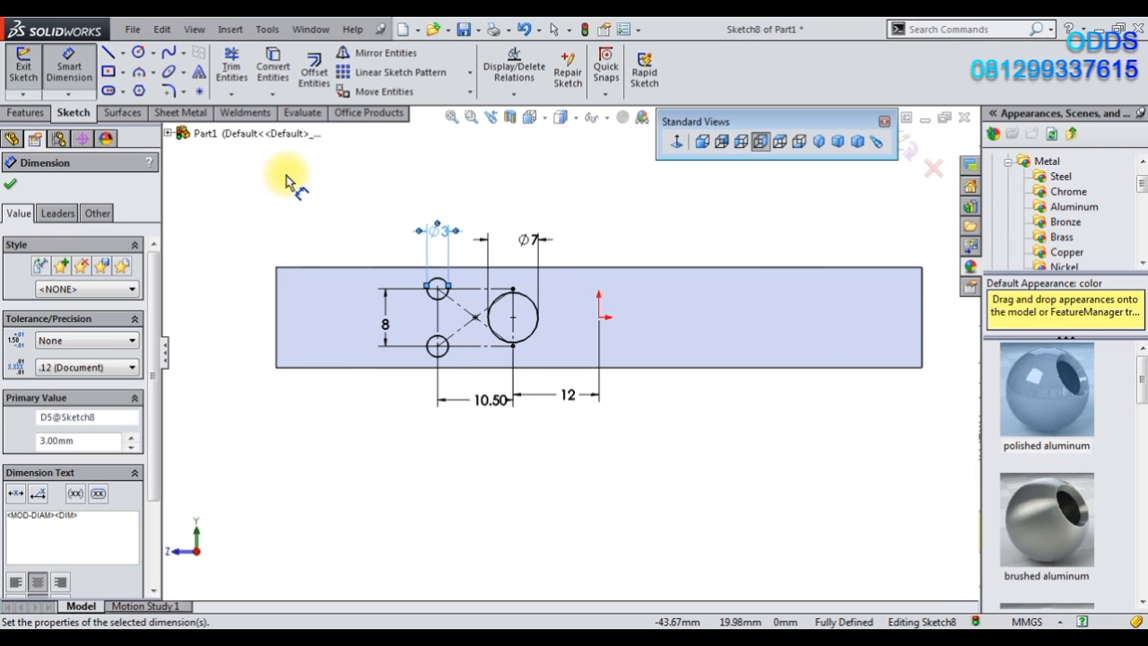
pyautogui.press('f')
pyautogui.click(123, 52)
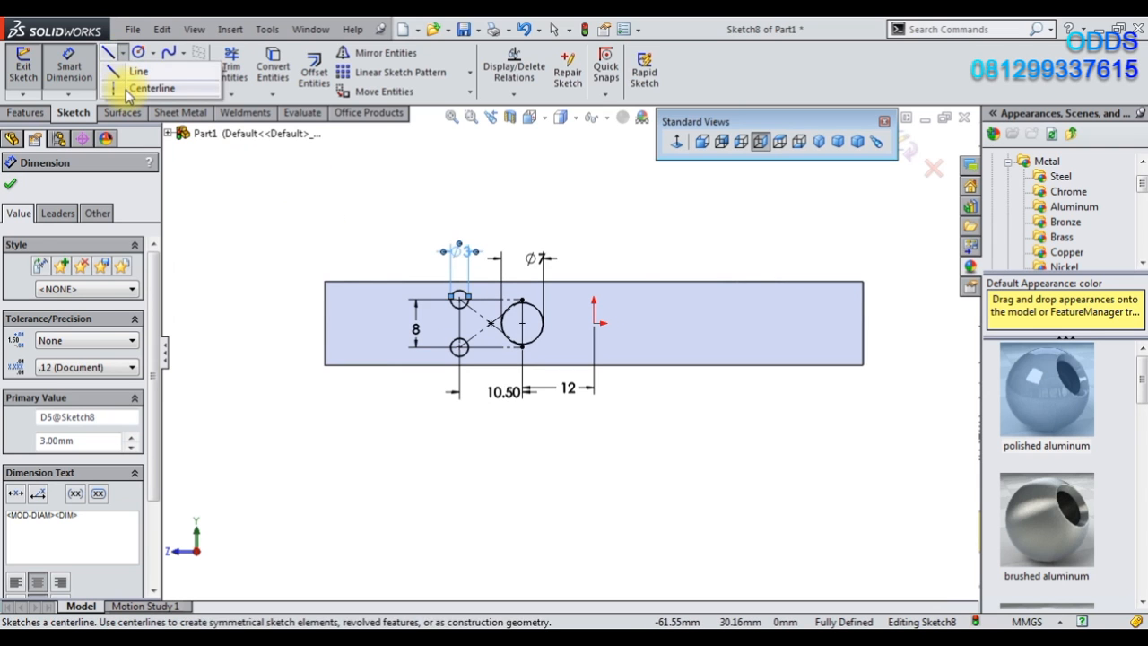
pyautogui.click(148, 88)
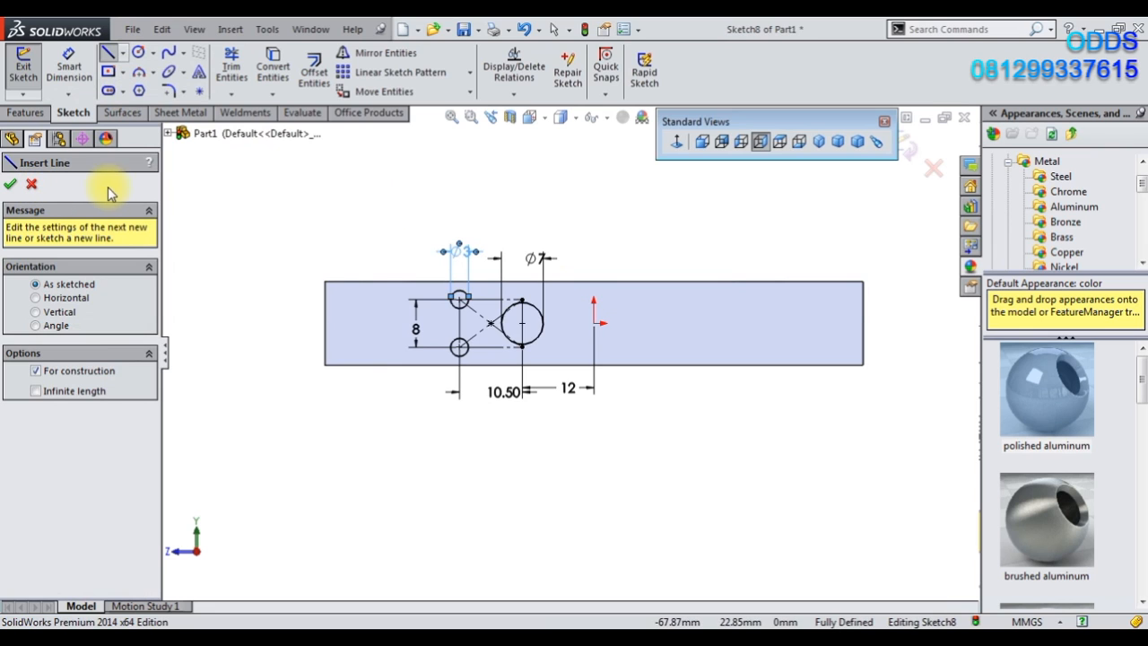
pyautogui.click(594, 282)
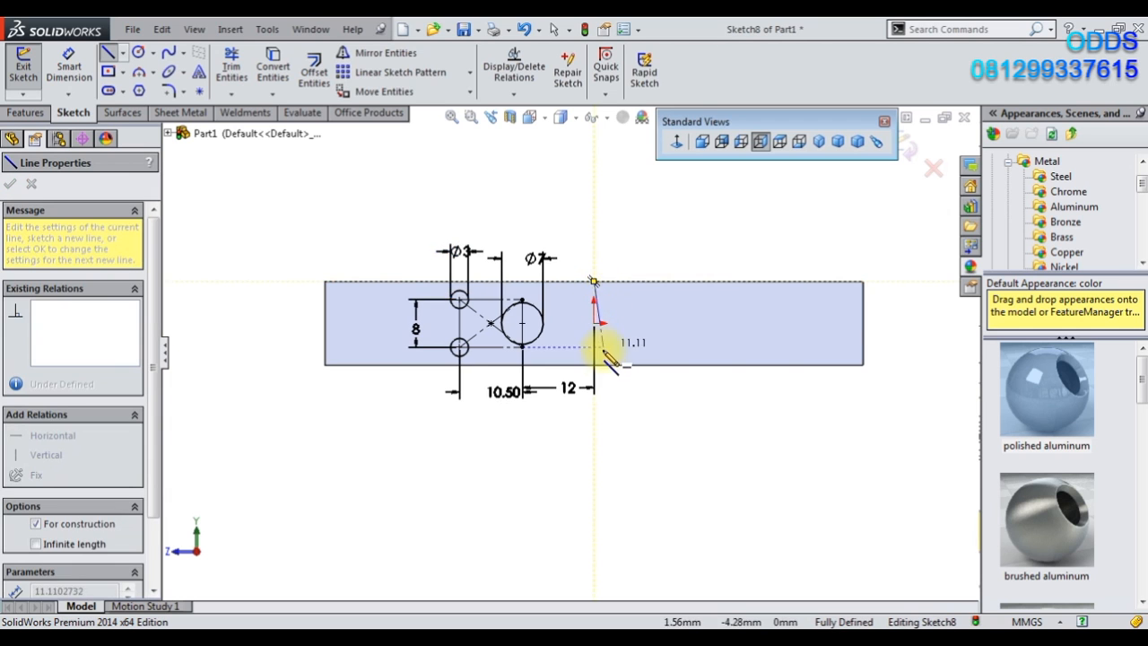
pyautogui.click(593, 364)
pyautogui.rightClick(334, 220)
pyautogui.click(346, 225)
pyautogui.moveTo(353, 224)
pyautogui.mouseDown()
pyautogui.moveTo(568, 388)
pyautogui.moveTo(587, 421)
pyautogui.moveTo(502, 287)
pyautogui.moveTo(366, 172)
pyautogui.mouseUp()
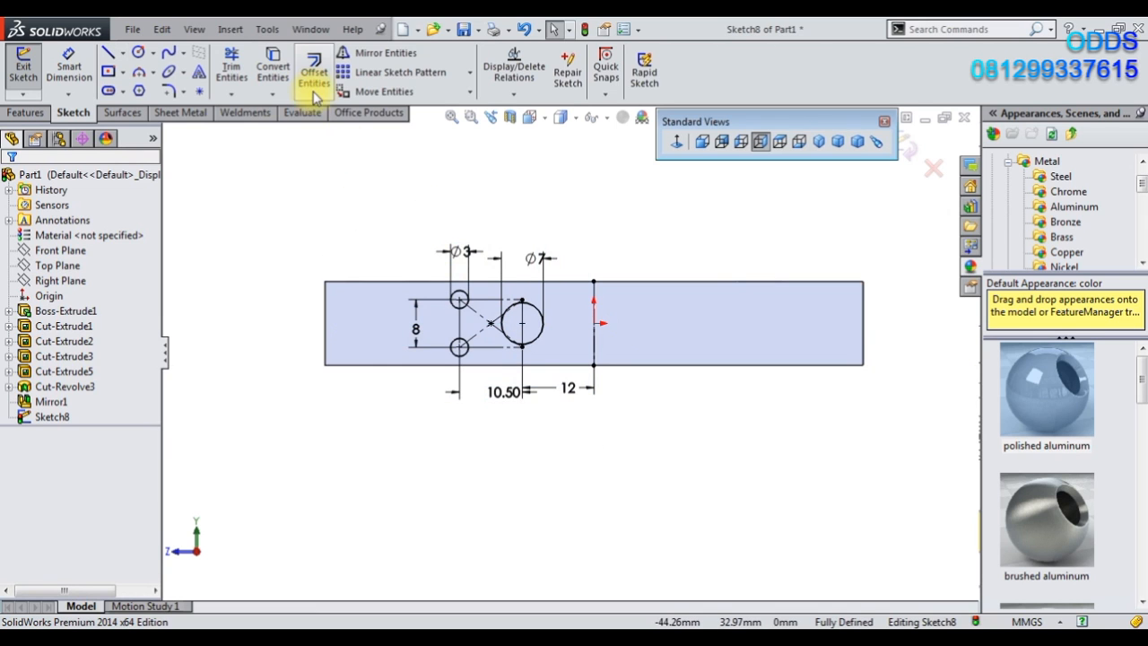
# Mirror the three circles and their construction rectangle about the vertical centerline.
pyautogui.click(383, 52)
pyautogui.moveTo(400, 206); pyautogui.dragTo(559, 439)
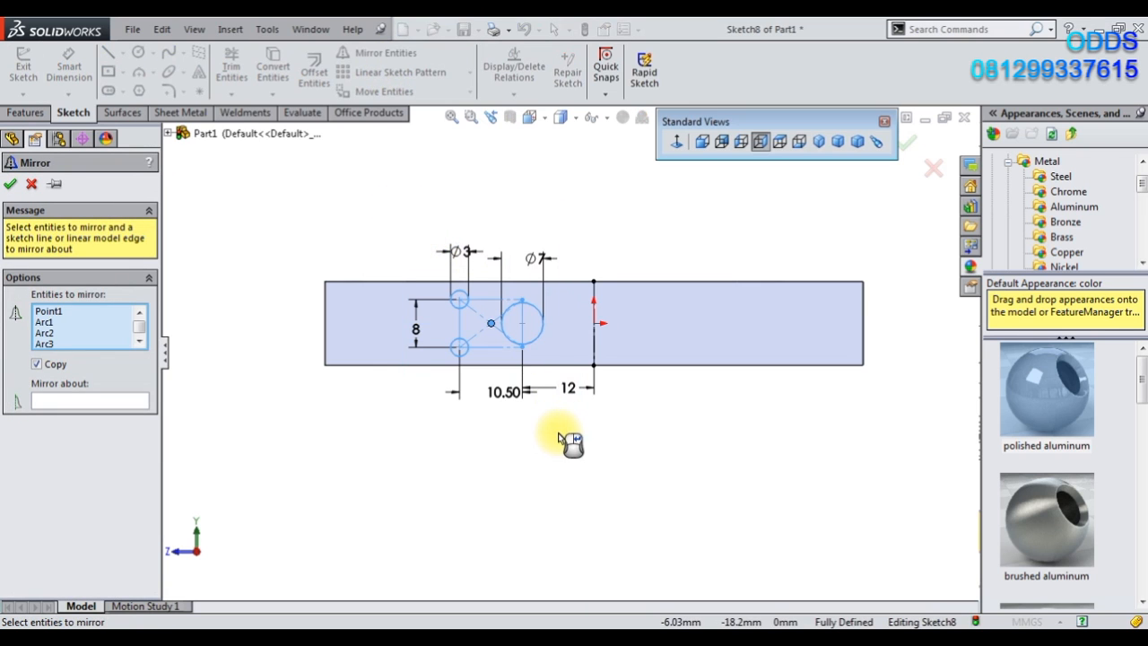
pyautogui.click(125, 401)
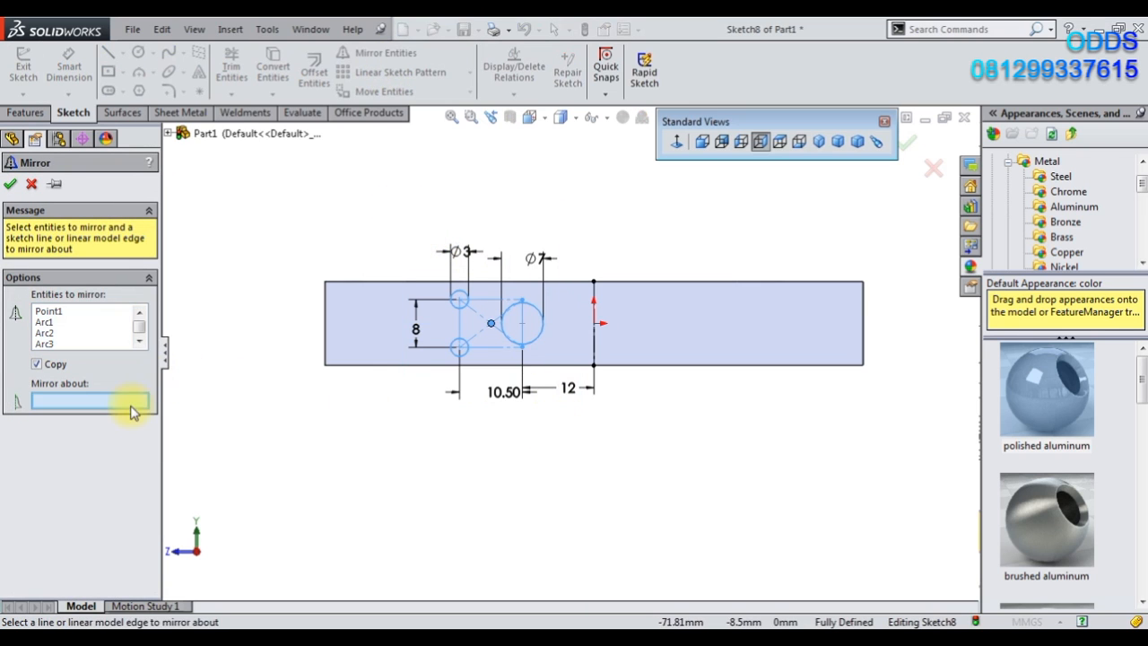
pyautogui.click(595, 354)
pyautogui.click(908, 141)
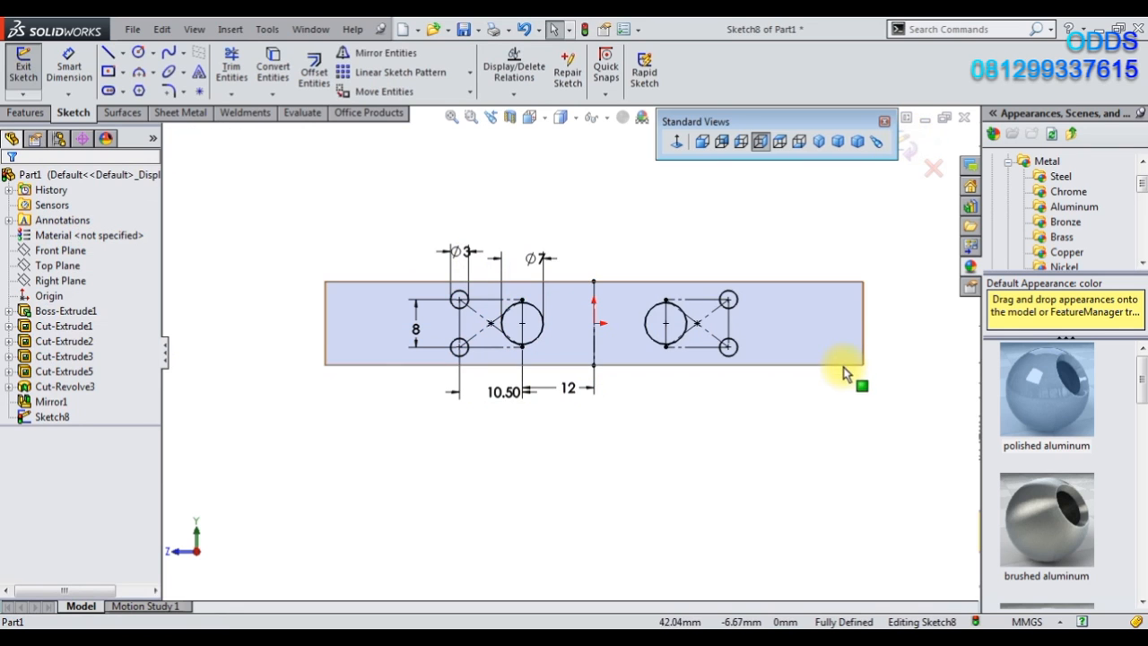
# Cut the two 7 mm circles as blind holes 95 mm deep, using only their regions as selected contours.
pyautogui.click(29, 113)
pyautogui.click(252, 72)
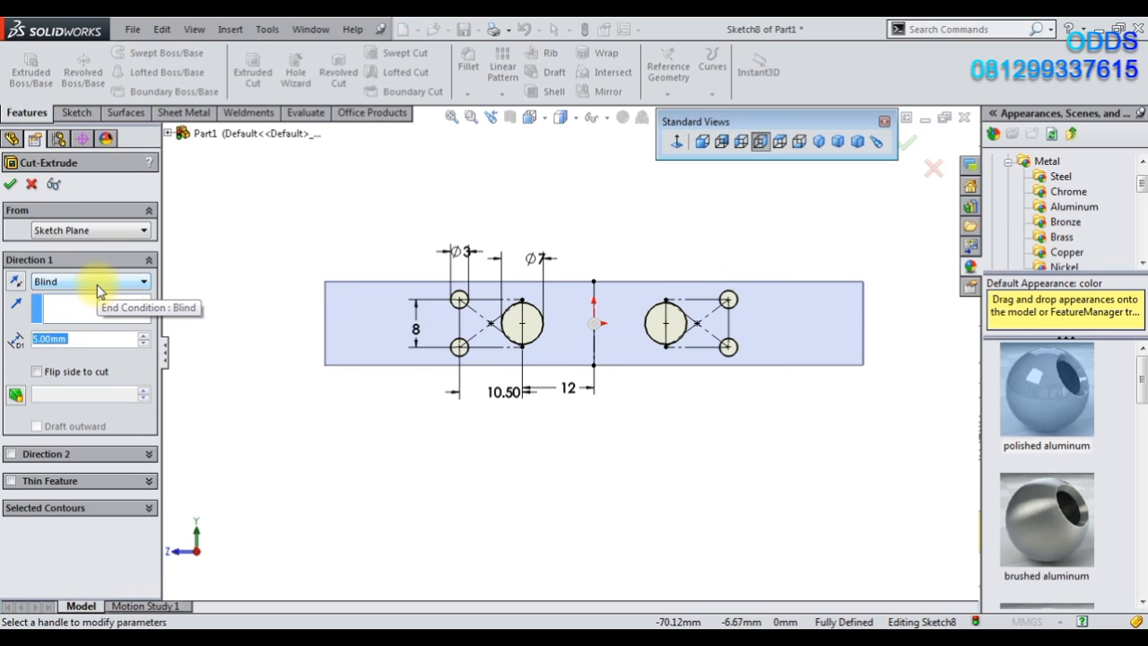
pyautogui.write('9')
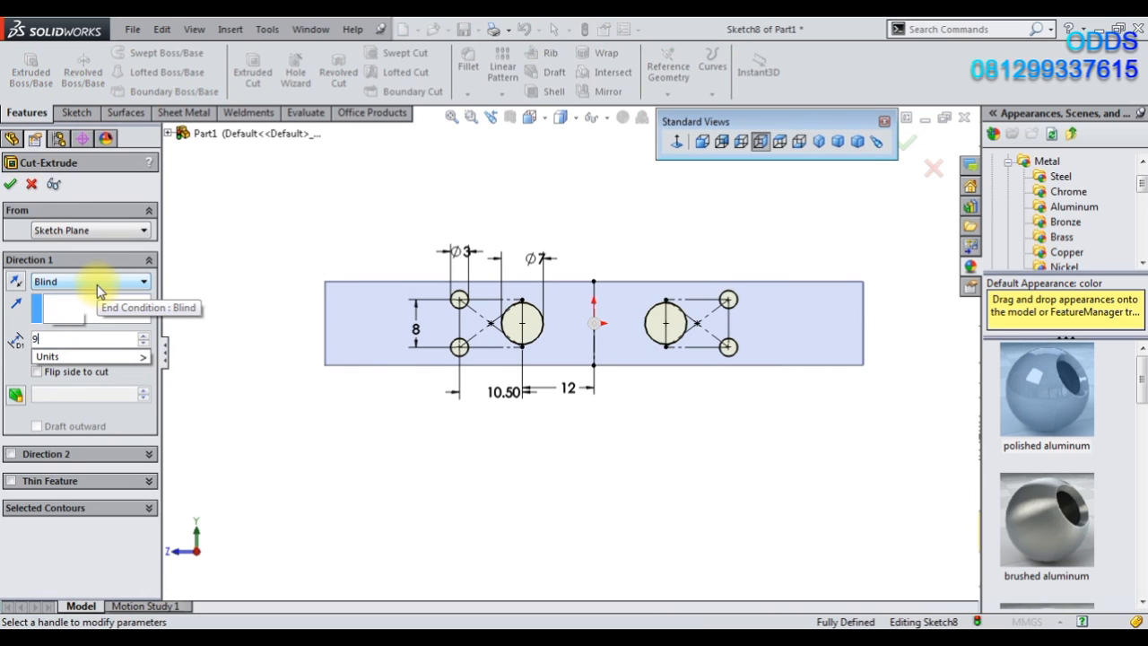
pyautogui.write('5')
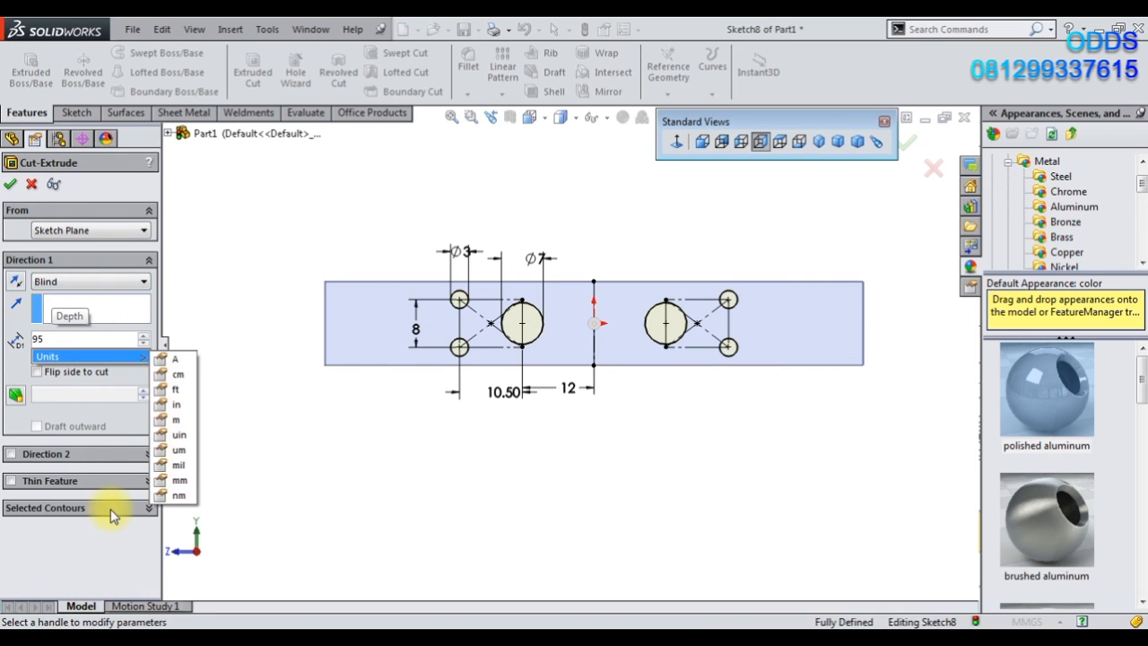
pyautogui.click(115, 508)
pyautogui.moveTo(455, 423)
pyautogui.mouseDown(button='middle')
pyautogui.moveTo(525, 443)
pyautogui.moveTo(687, 435)
pyautogui.mouseUp(button='middle')
pyautogui.scroll(-2, 688, 412)
pyautogui.click(692, 361)
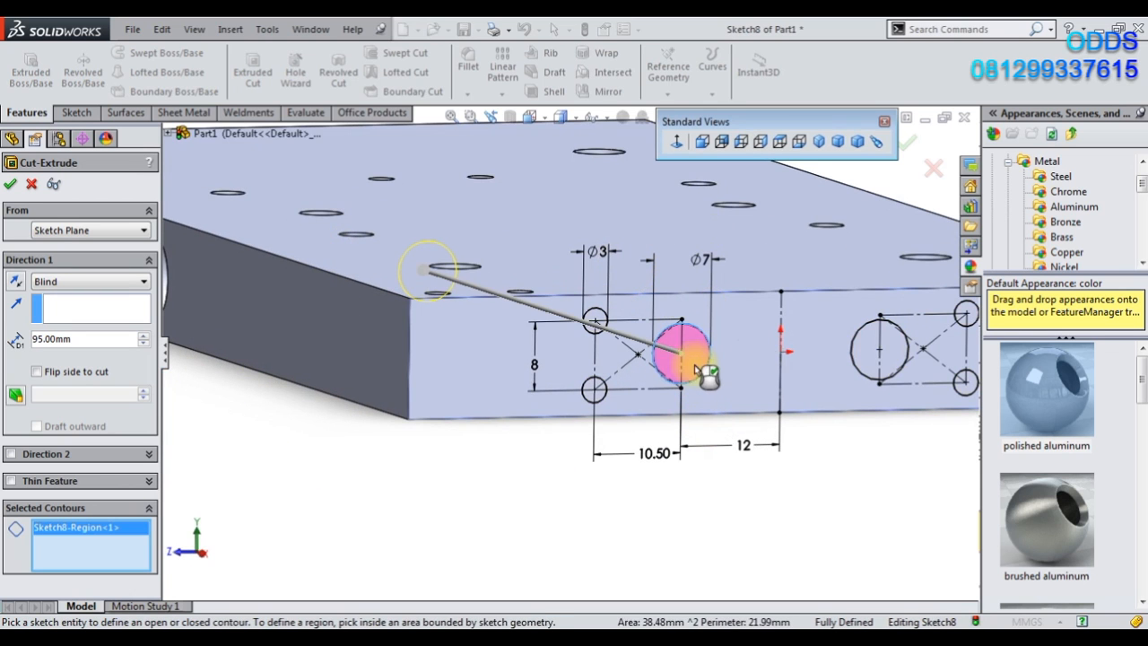
pyautogui.click(877, 357)
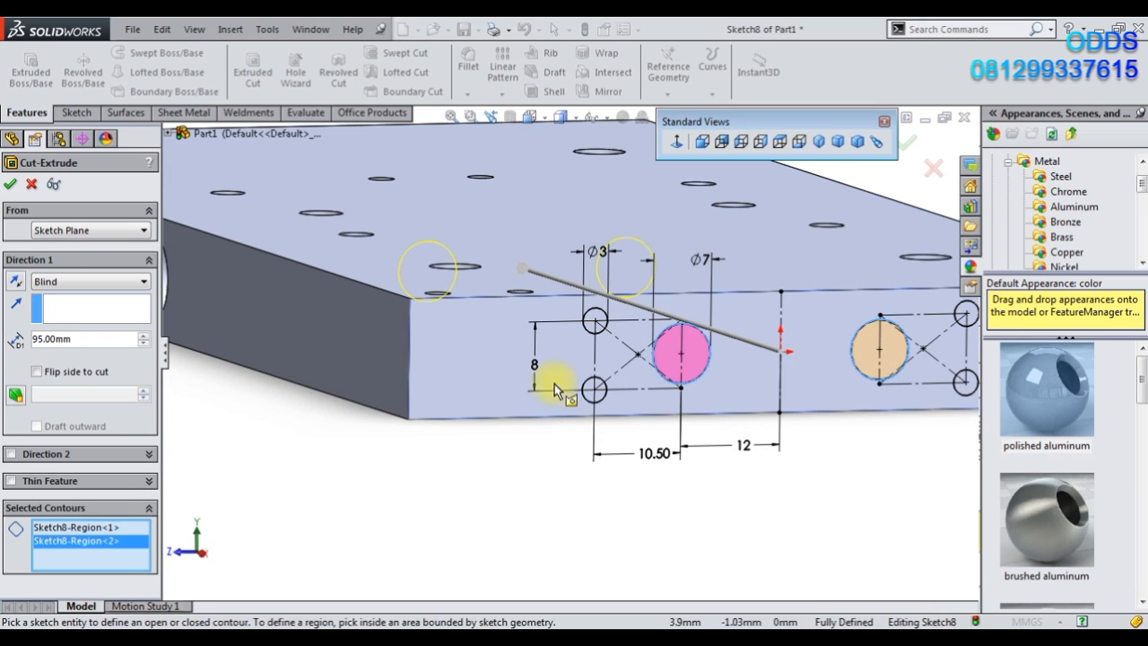
pyautogui.click(10, 184)
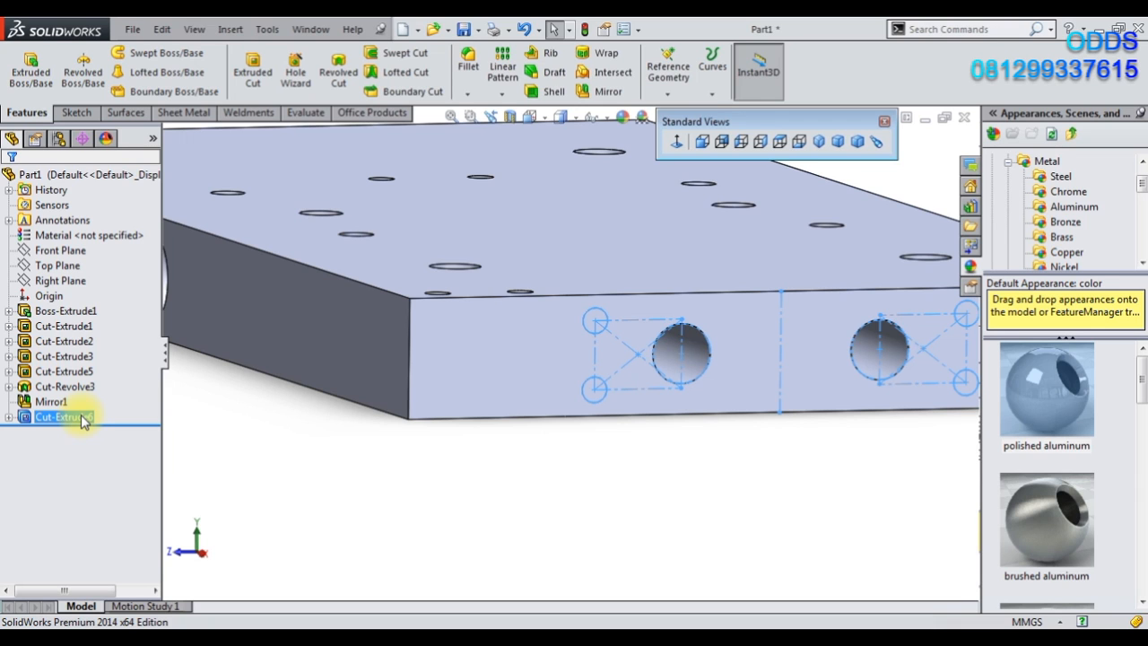
# Start another blind extruded cut from the same hole sketch, set the depth to 10 mm and clear the preselected contour.
pyautogui.click(17, 418)
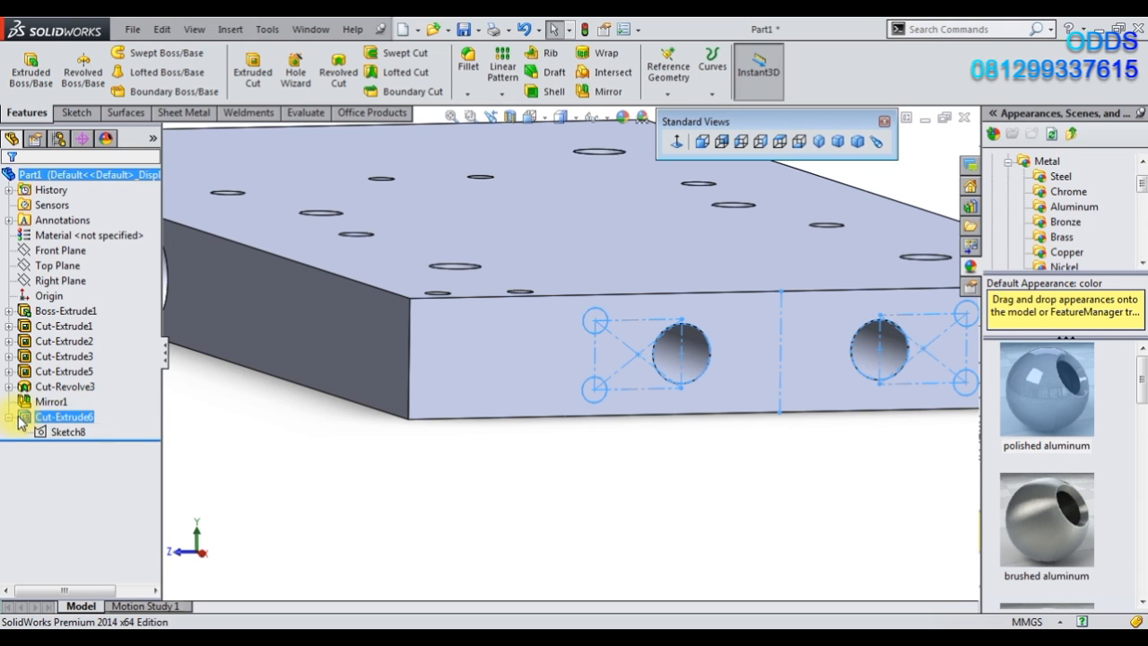
pyautogui.click(67, 432)
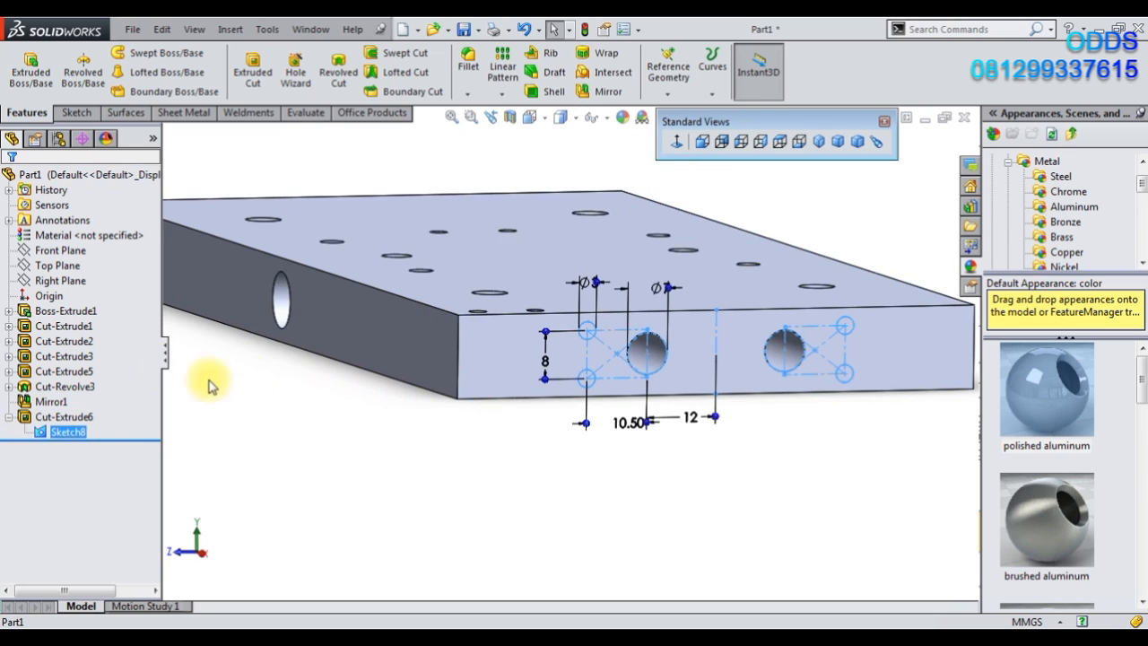
pyautogui.click(252, 70)
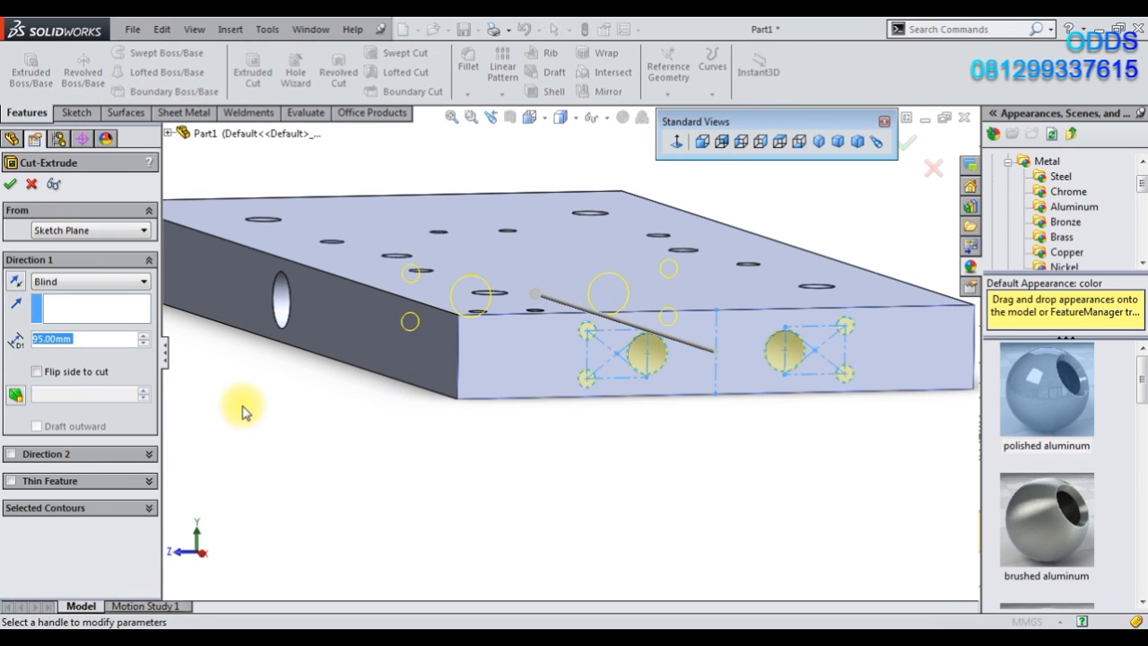
pyautogui.write('10')
pyautogui.click(139, 508)
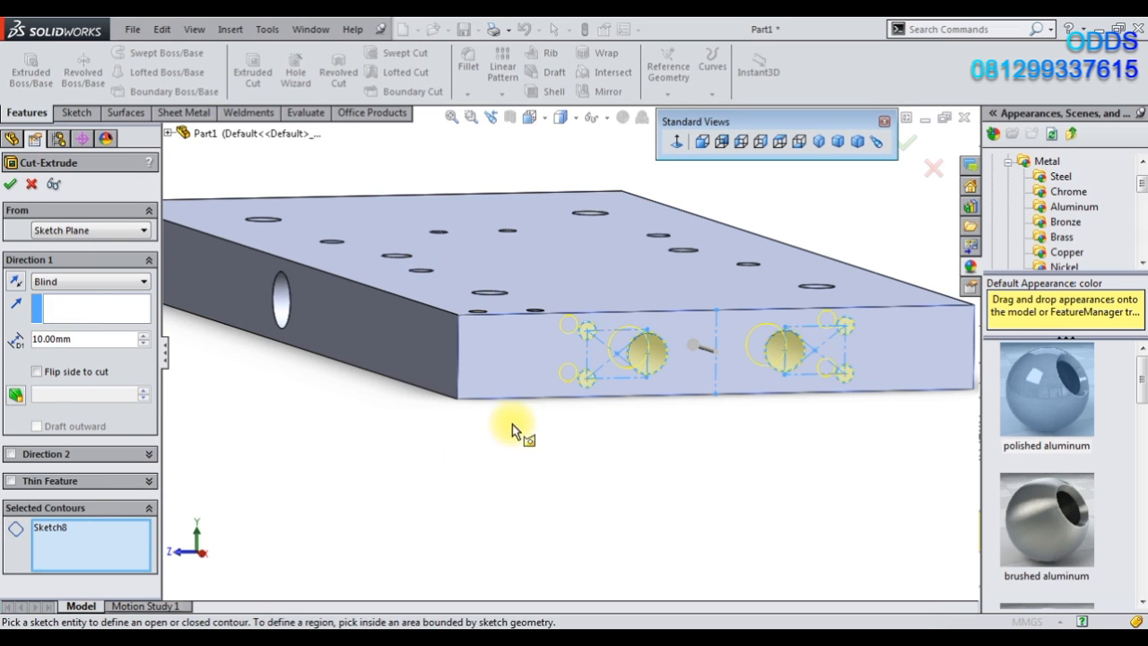
pyautogui.click(660, 363)
pyautogui.click(668, 367)
pyautogui.rightClick(122, 531)
pyautogui.click(180, 538)
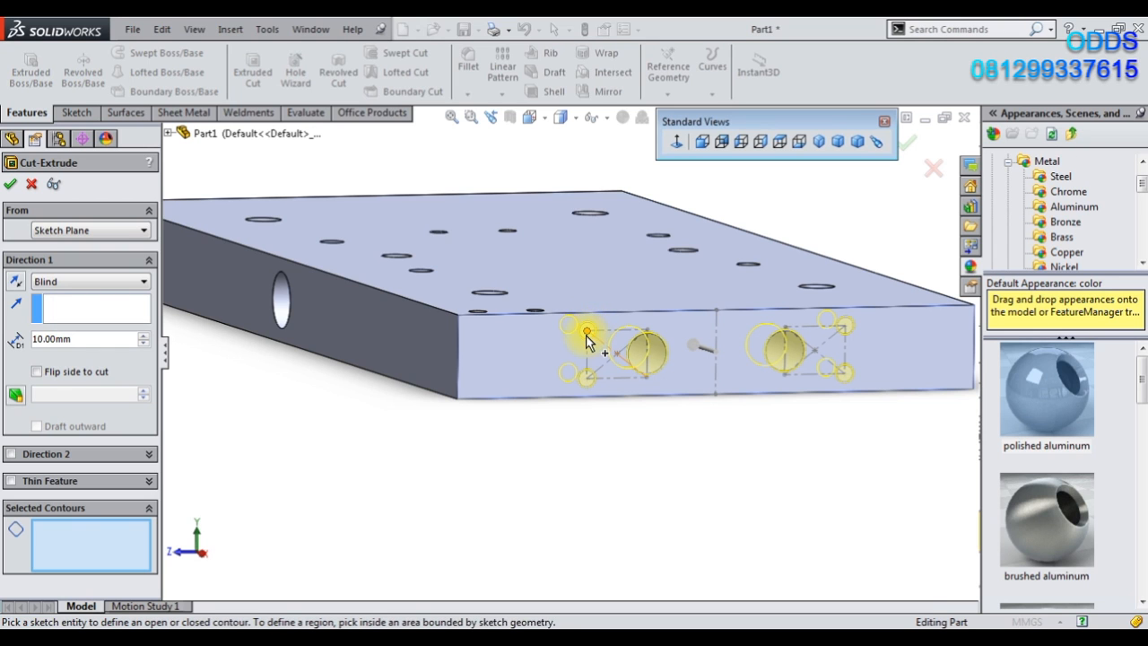
# Select the four 3 mm circle regions as contours and complete the 10 mm deep cut.
pyautogui.scroll(-5, 587, 339)
pyautogui.click(538, 428)
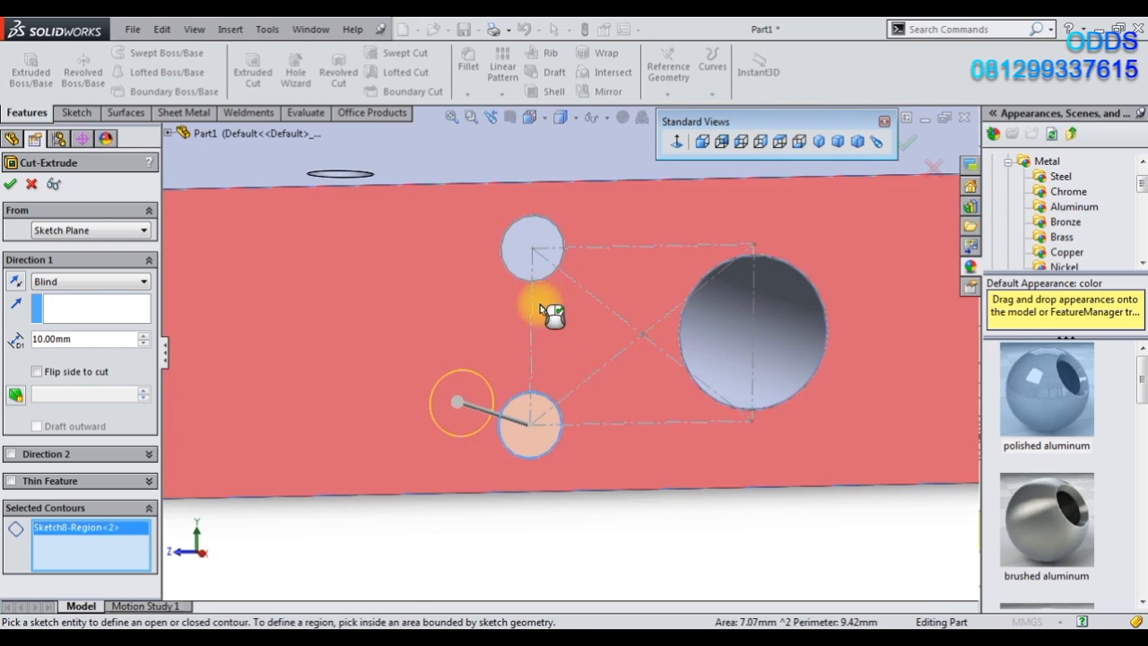
pyautogui.click(536, 262)
pyautogui.scroll(6, 589, 320)
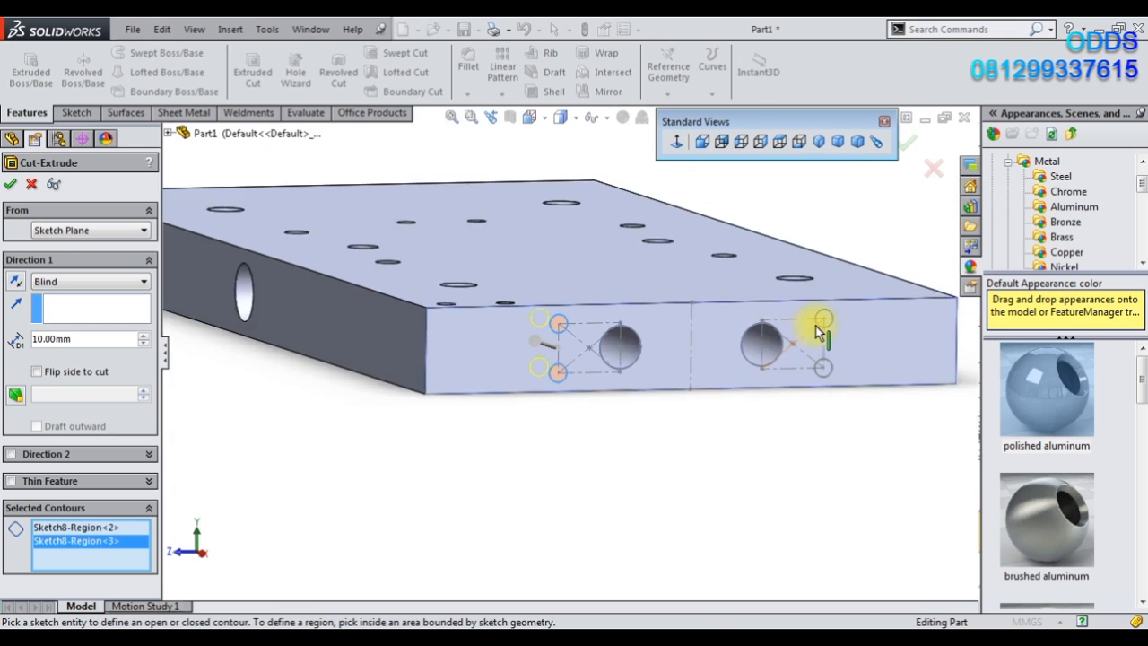
pyautogui.scroll(-5, 815, 330)
pyautogui.click(721, 322)
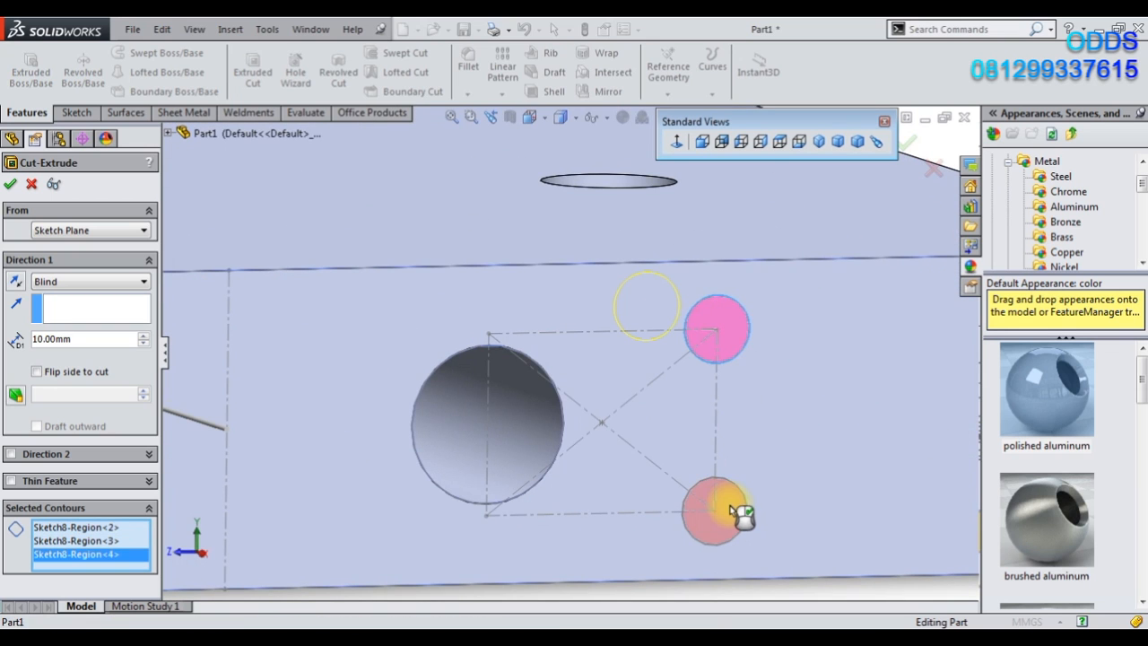
pyautogui.click(734, 511)
pyautogui.scroll(5, 857, 286)
pyautogui.scroll(2, 538, 376)
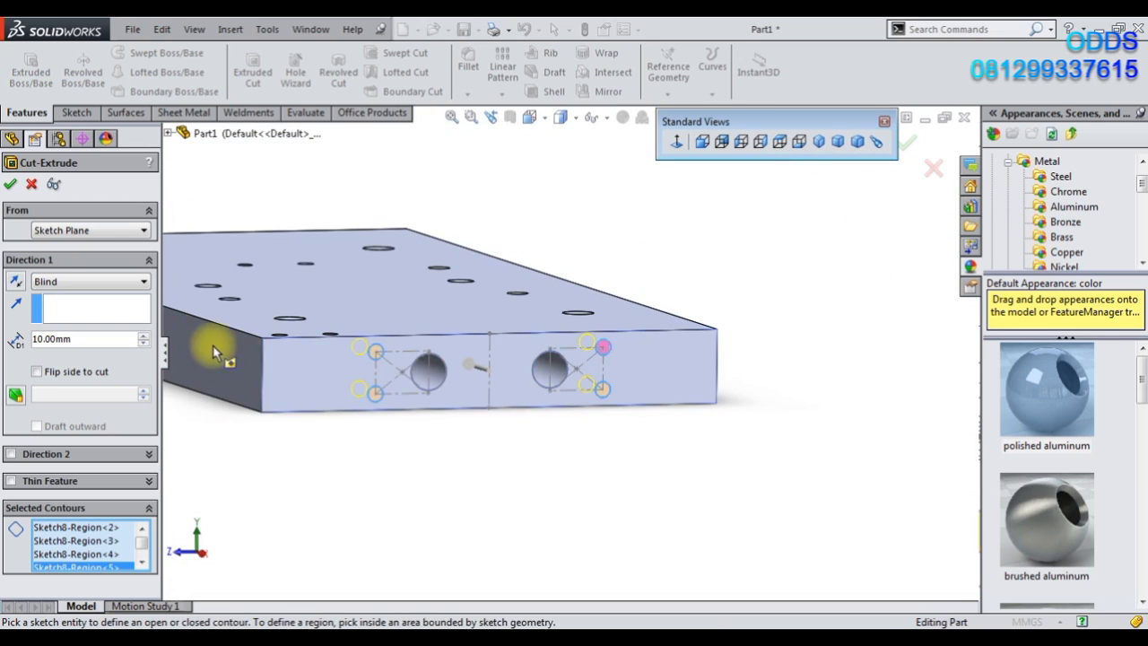
pyautogui.click(12, 185)
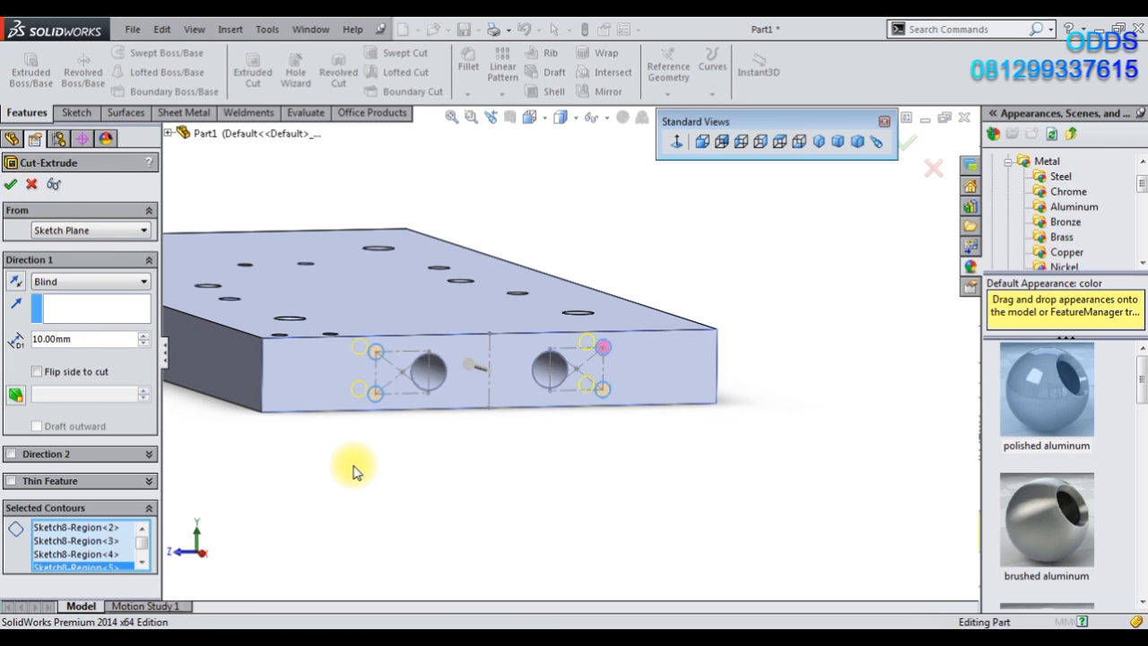
# Apply the polished aluminum appearance to the part.
pyautogui.moveTo(404, 456); pyautogui.dragTo(556, 461, button='middle')
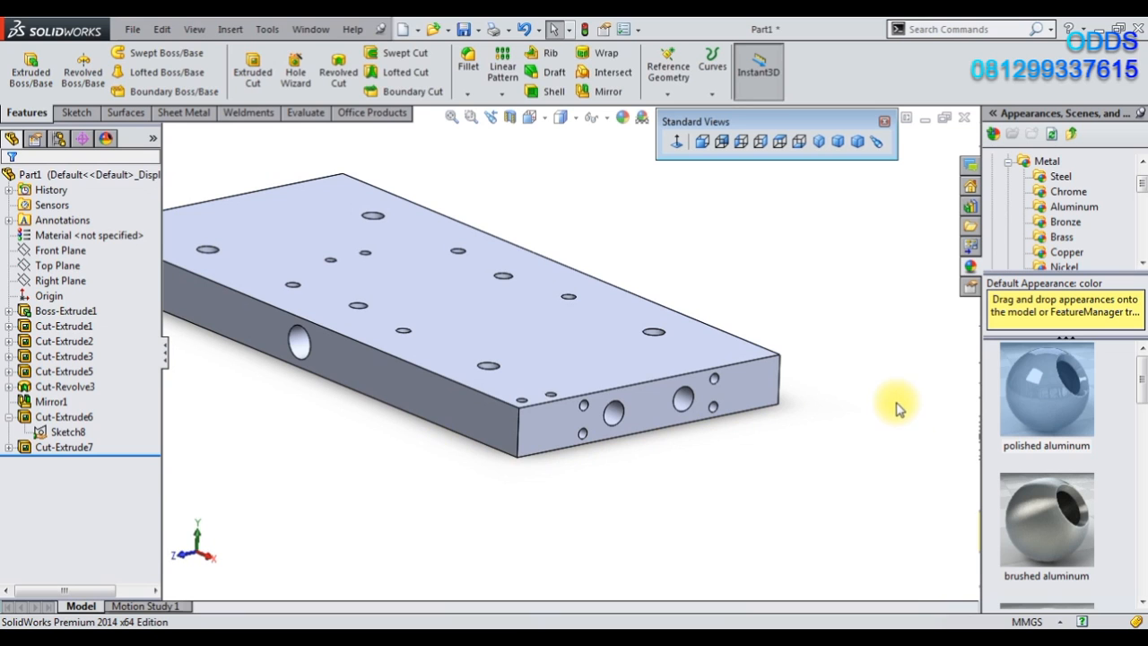
pyautogui.click(1062, 388)
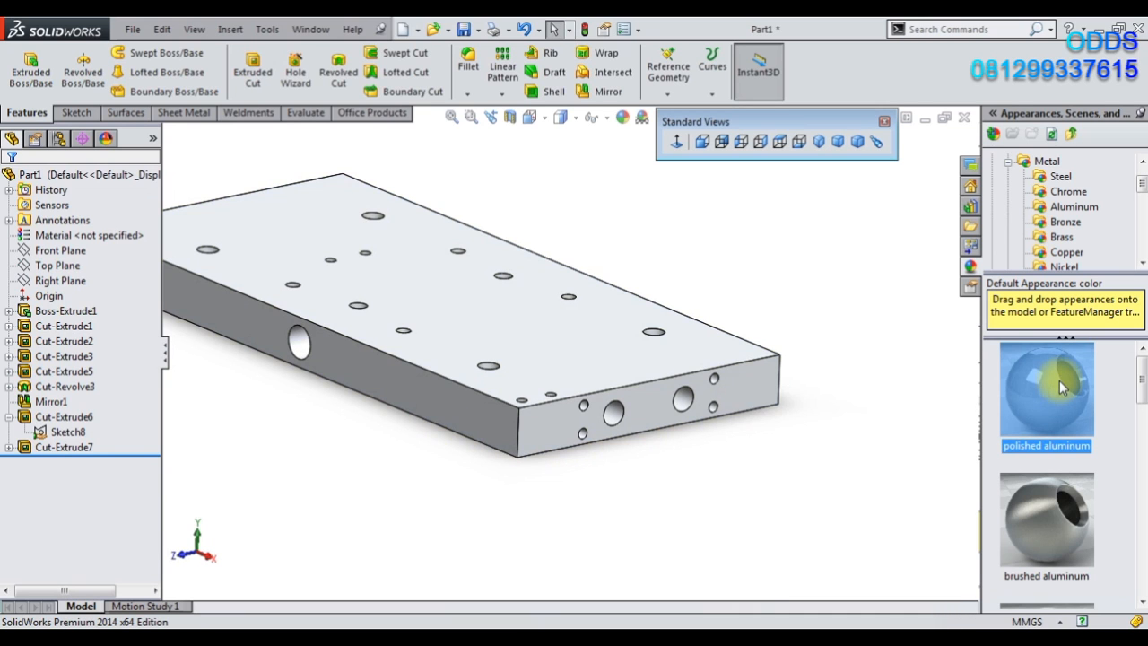
pyautogui.click(837, 142)
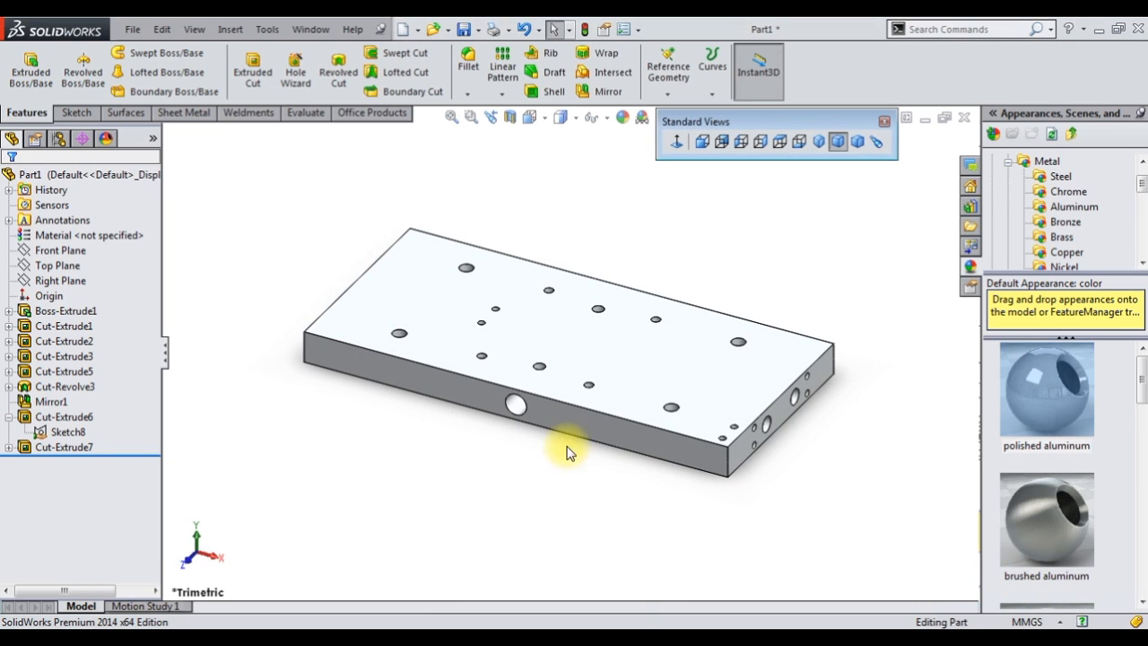
# Start a new sketch on the plate's underside face.
pyautogui.scroll(-2, 538, 426)
pyautogui.moveTo(529, 418); pyautogui.dragTo(545, 305, button='middle')
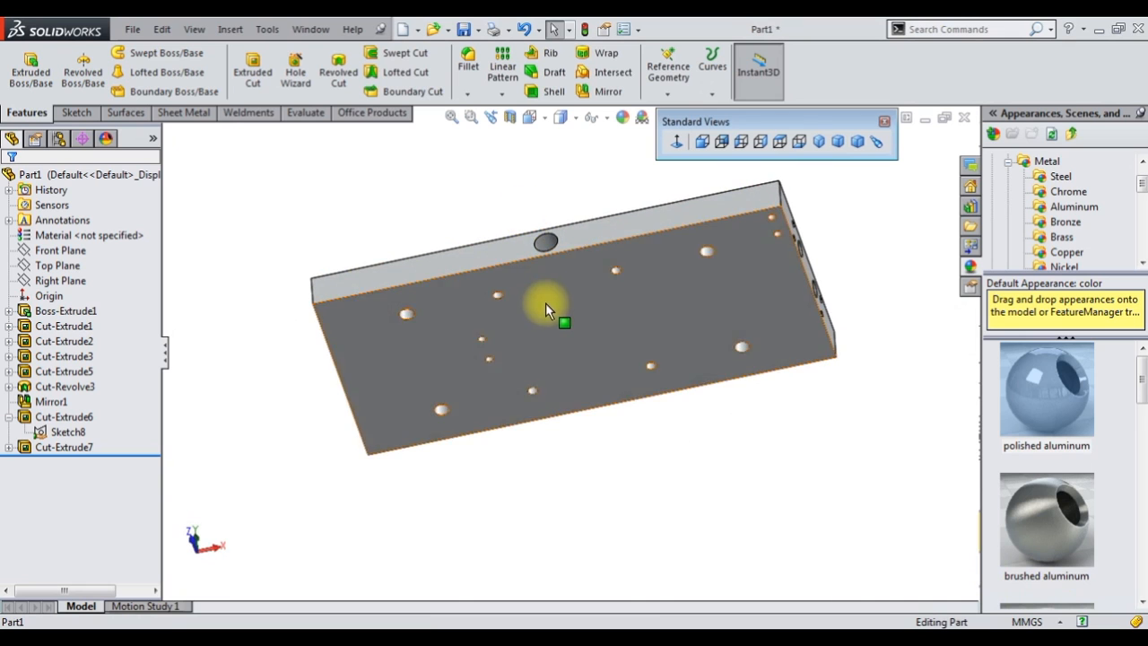
pyautogui.click(549, 309)
pyautogui.click(669, 250)
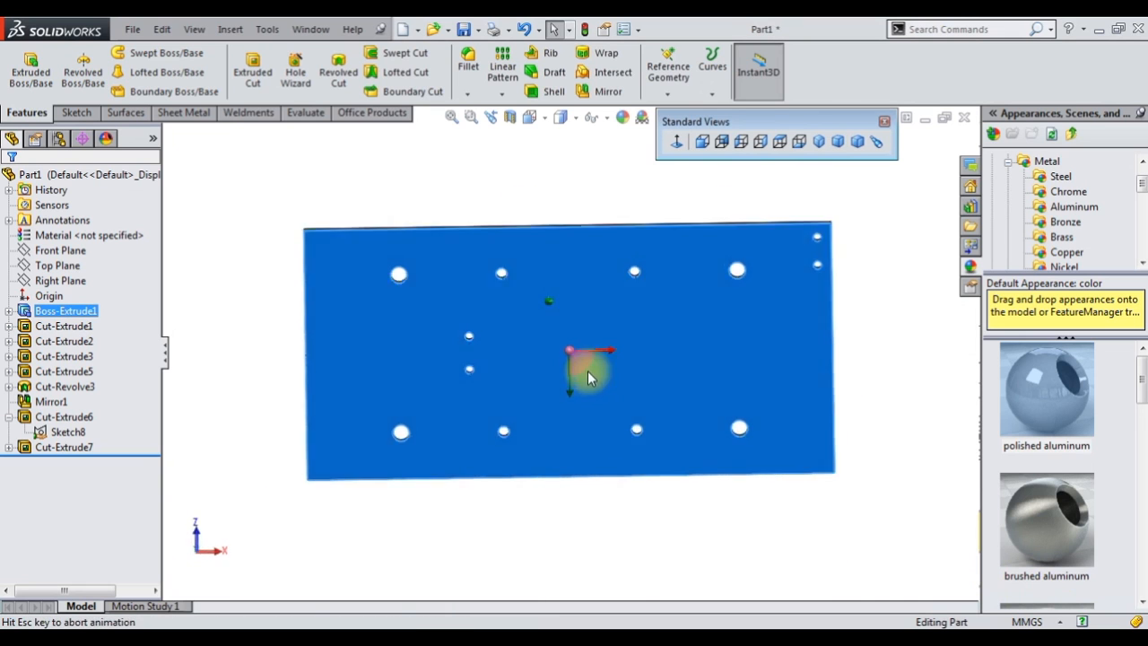
pyautogui.click(513, 301)
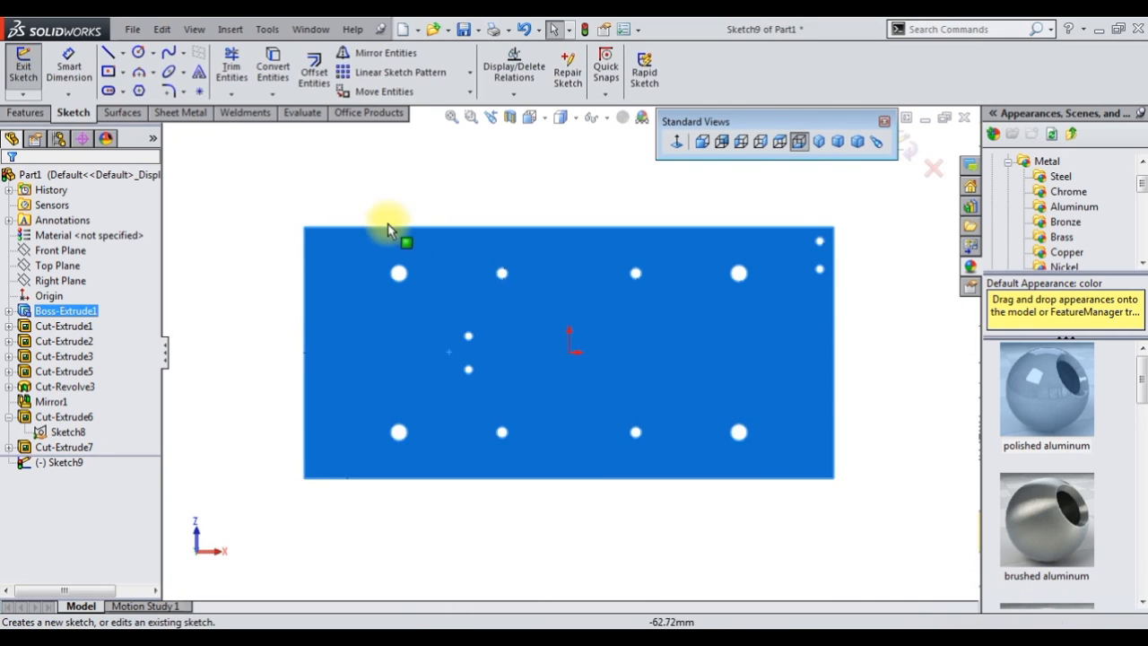
# Sketch four circles with radii of about 4 to 7 mm, one concentric with each of the four 6 mm holes.
pyautogui.click(138, 52)
pyautogui.click(498, 301)
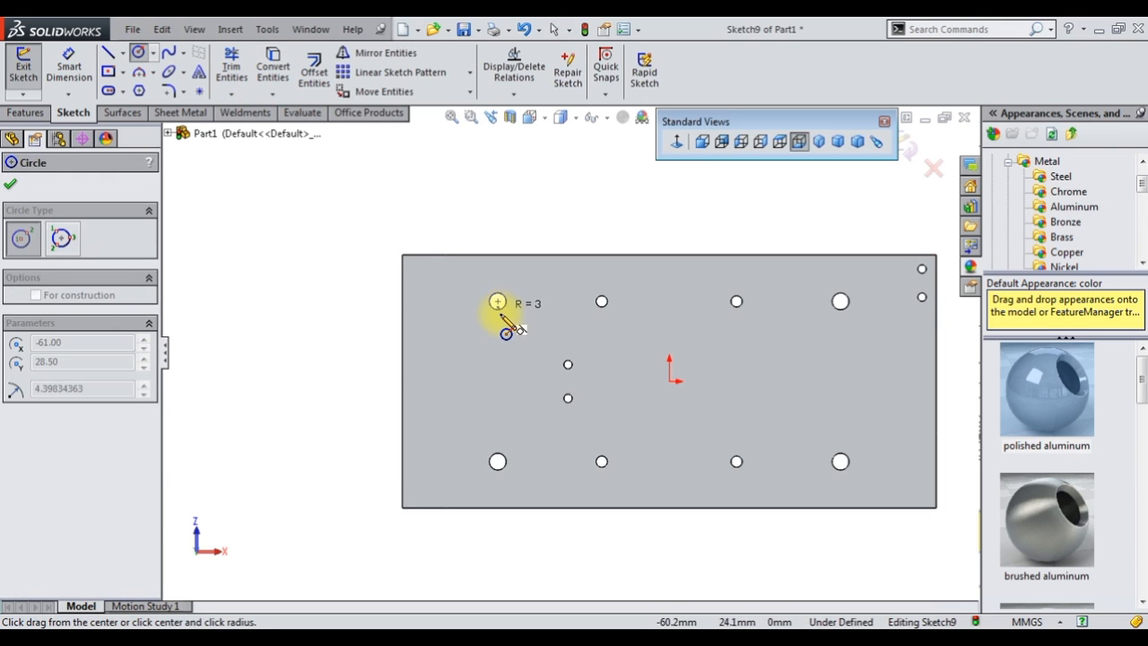
pyautogui.click(503, 306)
pyautogui.click(497, 462)
pyautogui.click(509, 476)
pyautogui.click(839, 462)
pyautogui.click(846, 468)
pyautogui.click(840, 301)
pyautogui.click(848, 310)
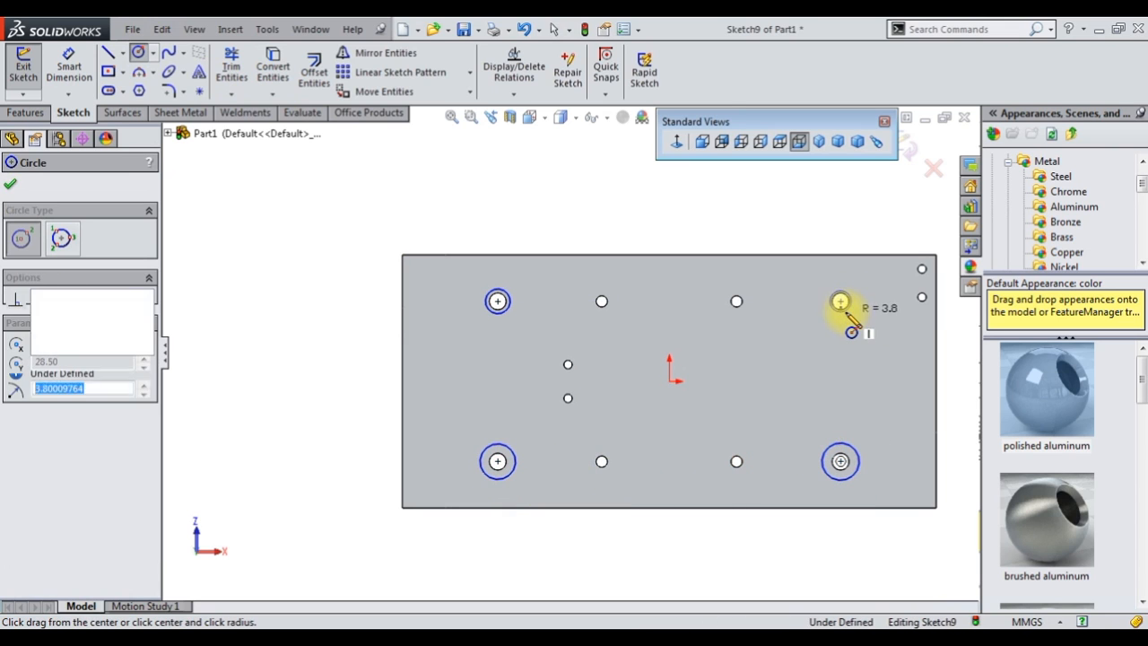
pyautogui.rightClick(479, 213)
pyautogui.click(480, 217)
# Make the four sketched circles equal and dimension their diameter to 10 mm.
pyautogui.moveTo(449, 215); pyautogui.dragTo(908, 518)
pyautogui.click(993, 444)
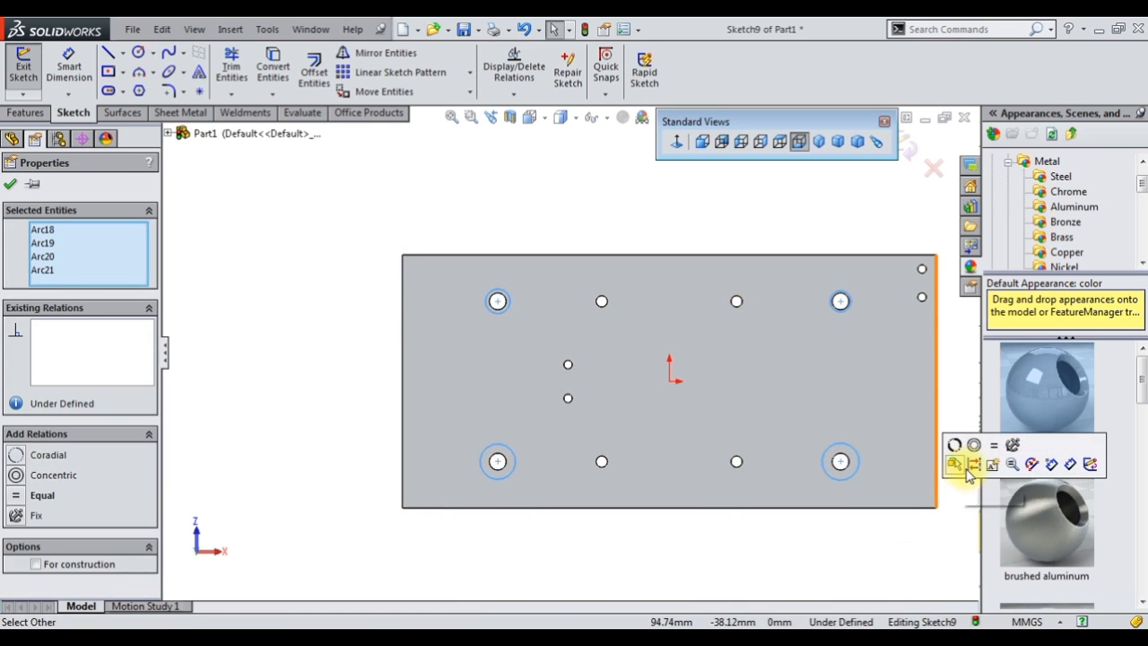
pyautogui.click(68, 67)
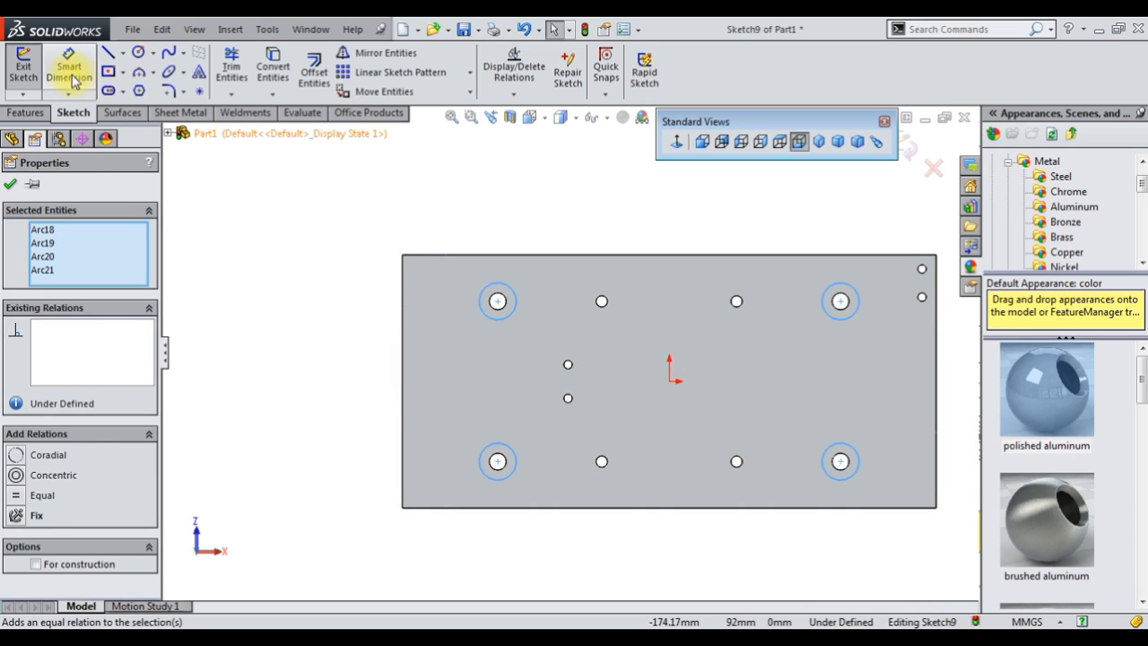
pyautogui.click(509, 289)
pyautogui.click(513, 230)
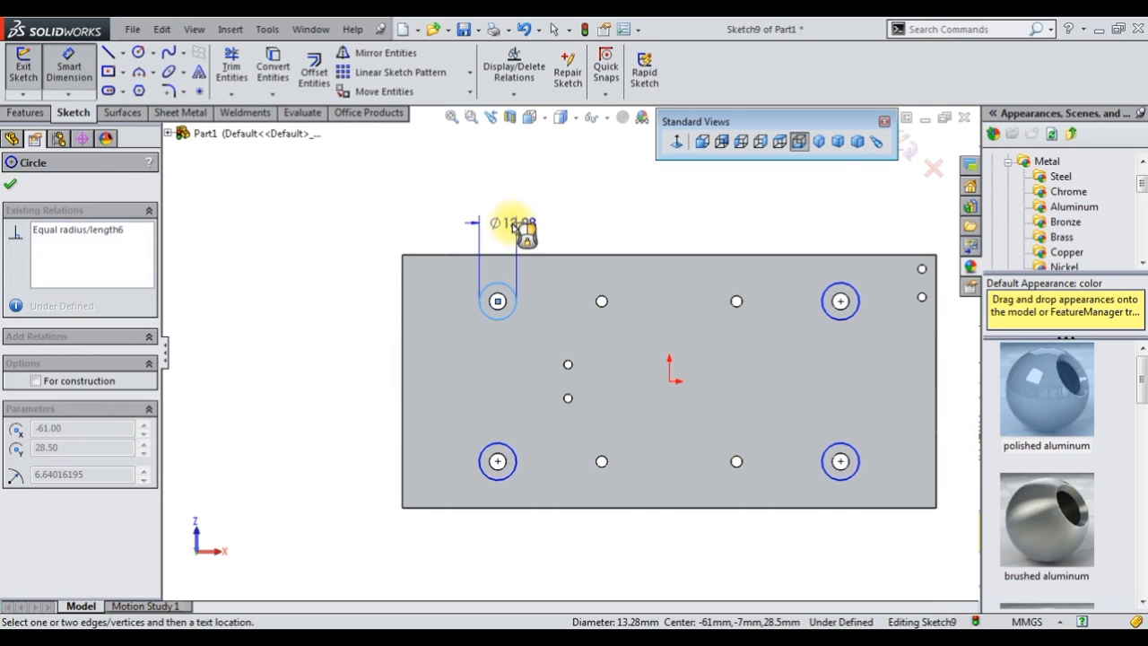
pyautogui.click(467, 235)
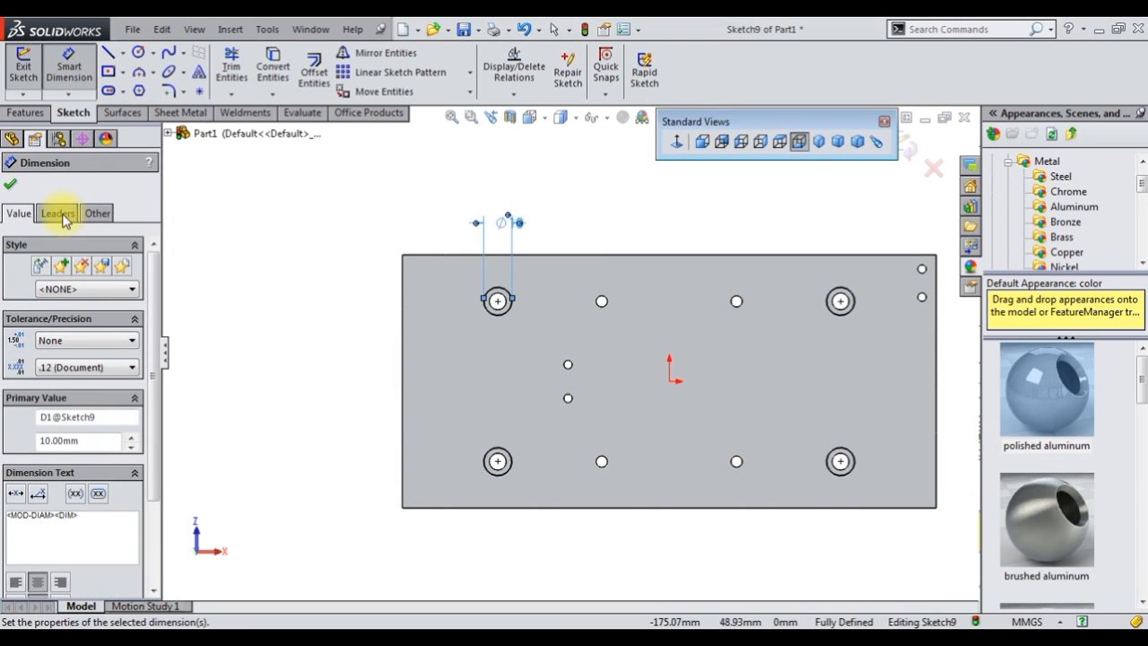
# Cut the four 10 mm circles into the underside as a blind extruded cut 7 mm deep.
pyautogui.click(25, 112)
pyautogui.click(260, 87)
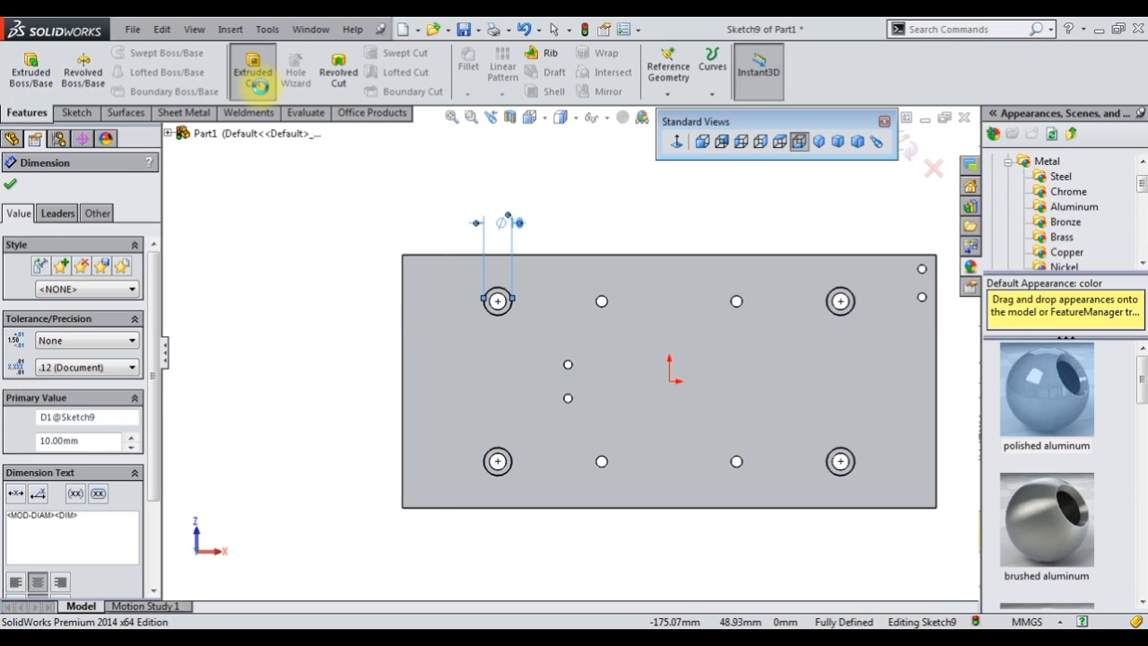
pyautogui.write('7')
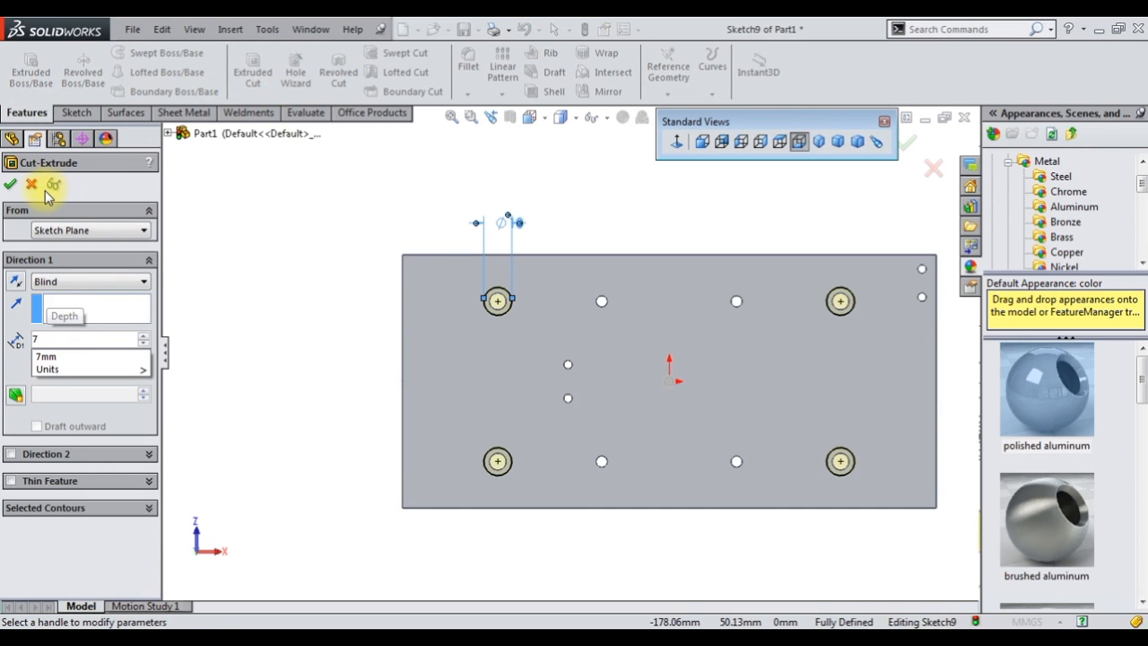
pyautogui.press('Return')
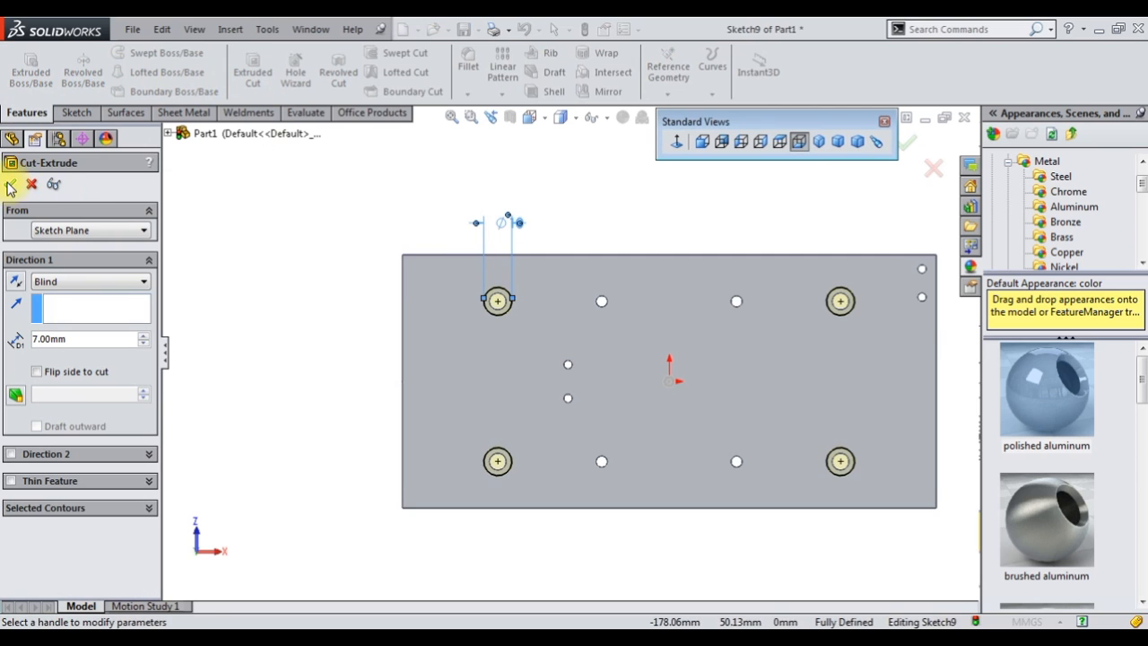
pyautogui.click(9, 186)
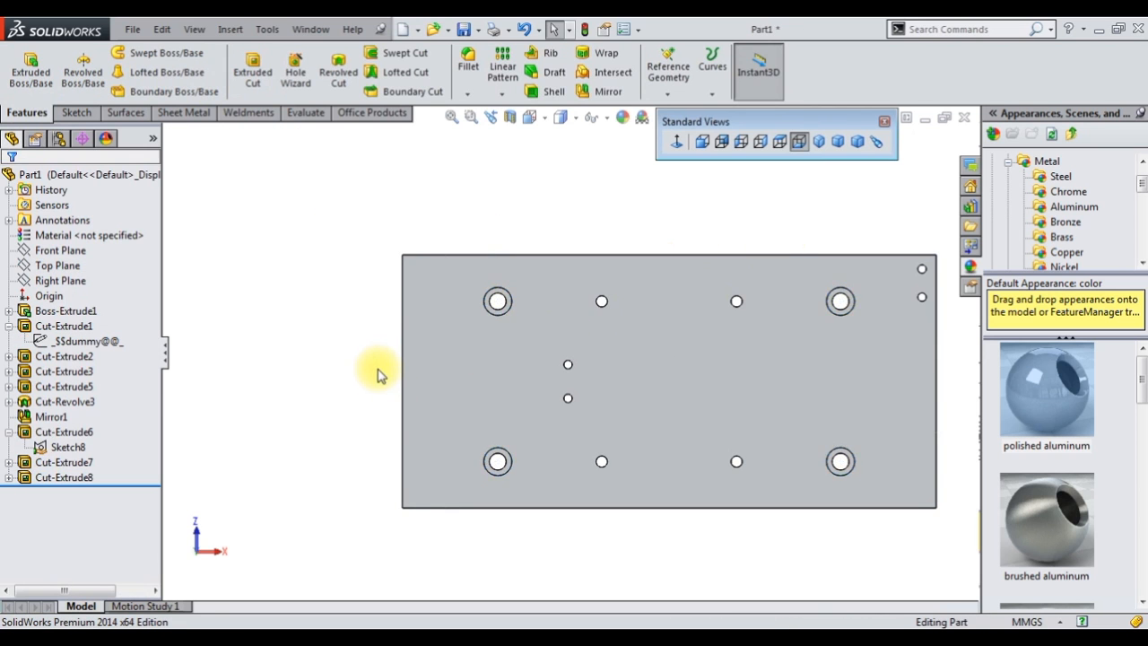
# Save the part as 01 BASEPLATE in the 21 MAUDSLAY MARINE TYPE folder.
pyautogui.scroll(-5, 527, 314)
pyautogui.moveTo(521, 359); pyautogui.dragTo(508, 311, button='middle')
pyautogui.scroll(2, 507, 311)
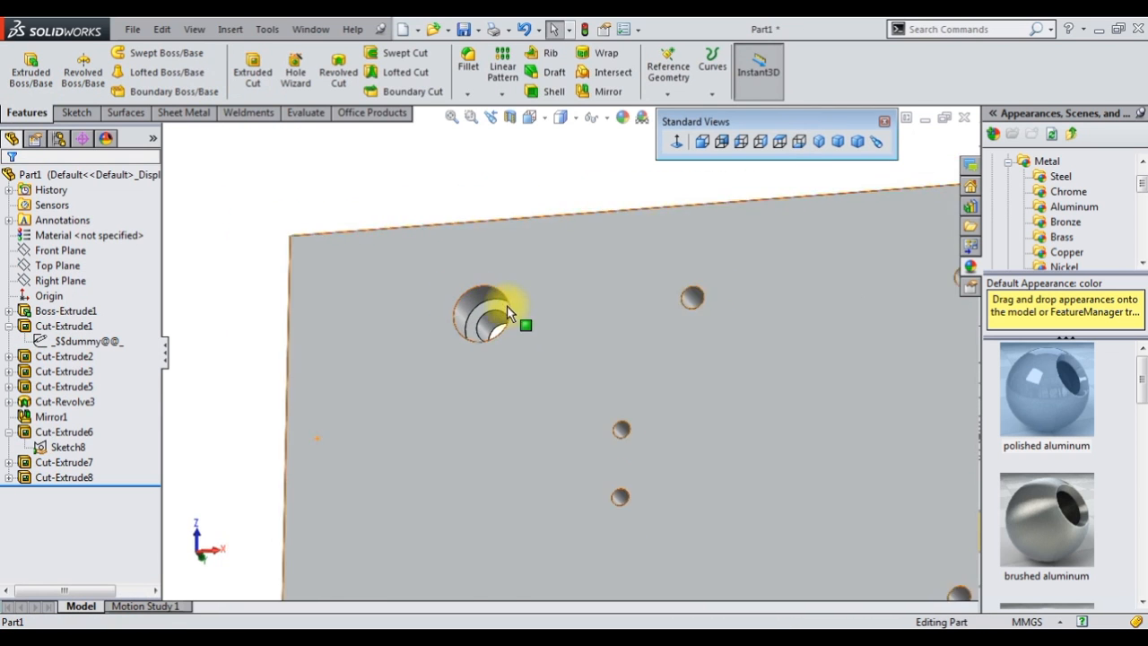
pyautogui.click(818, 141)
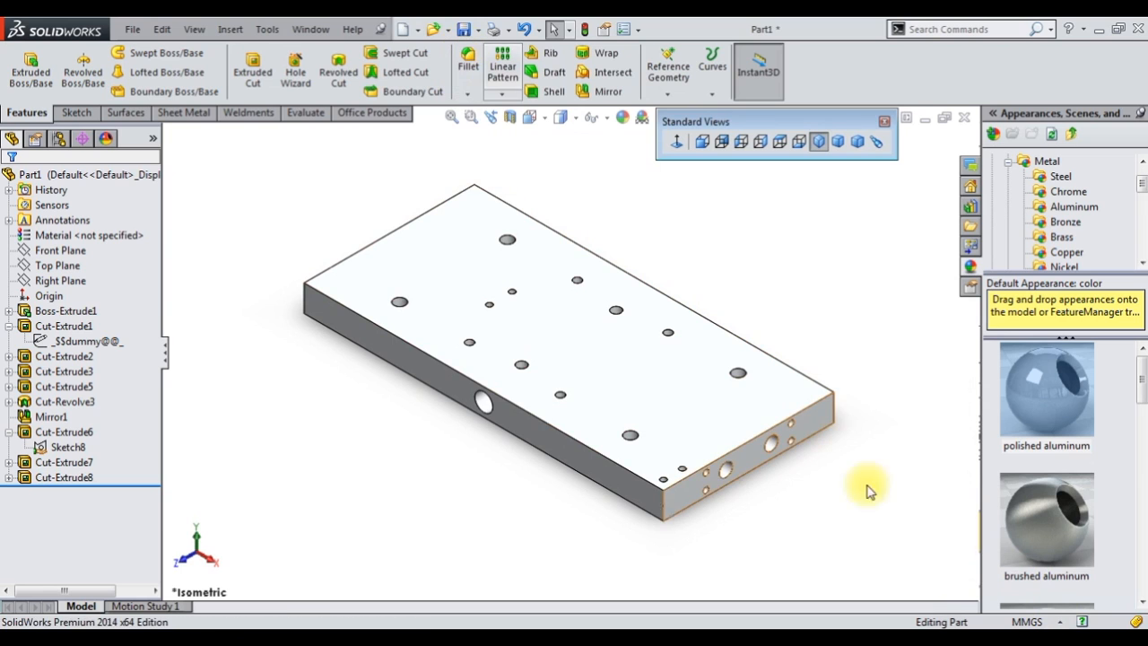
pyautogui.click(463, 30)
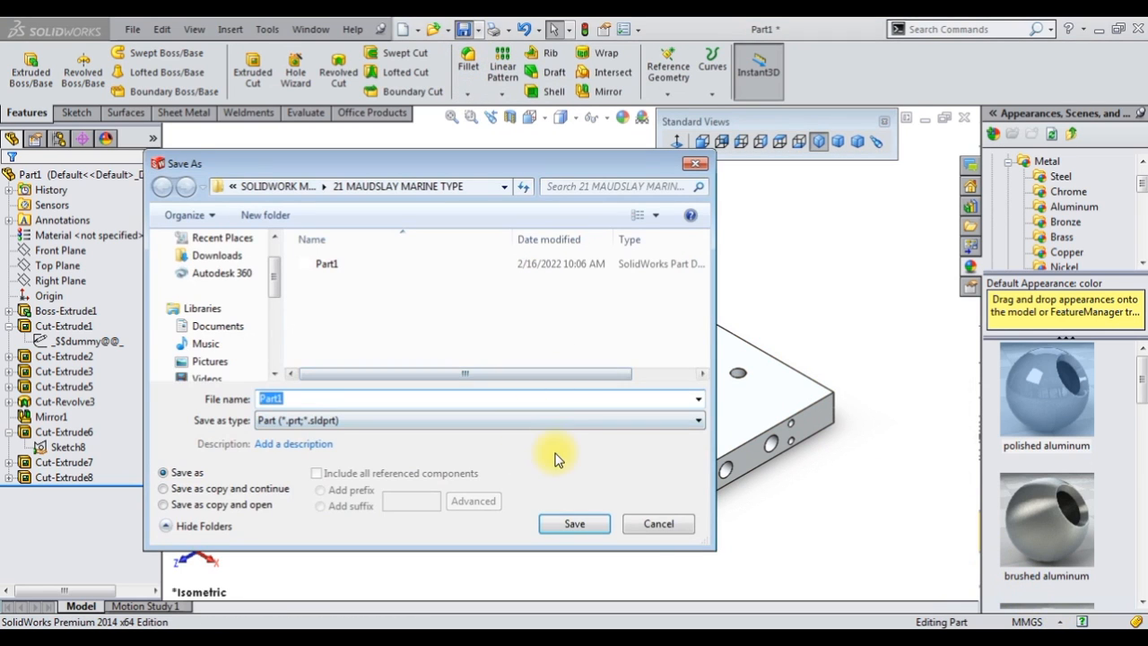
pyautogui.click(1060, 618)
pyautogui.click(340, 402)
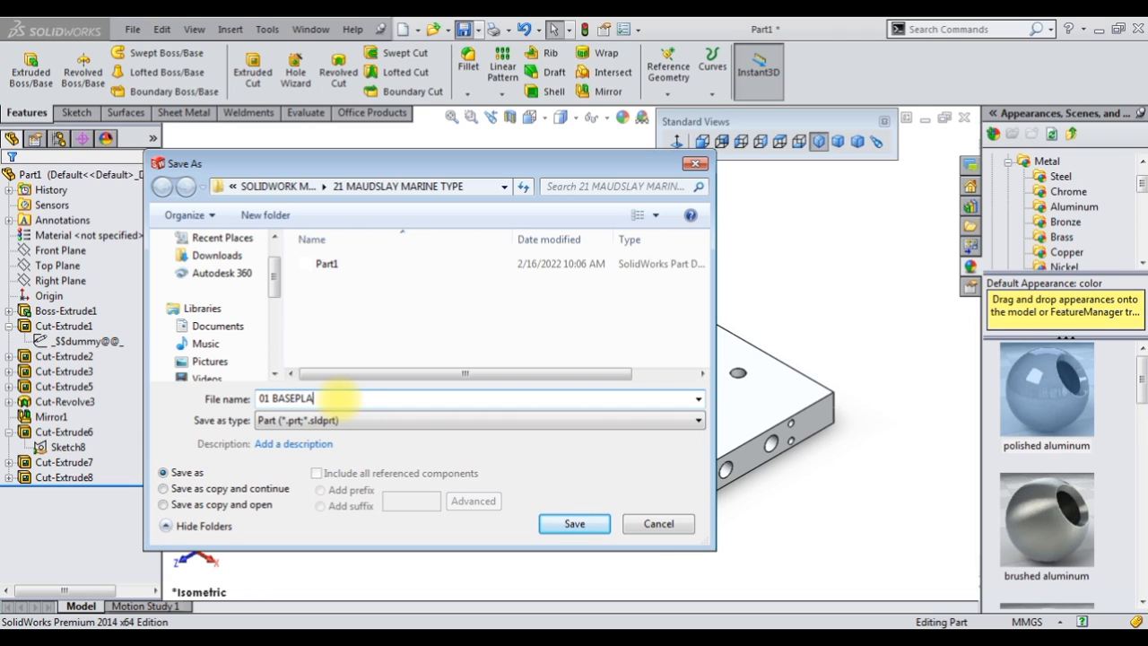
pyautogui.click(590, 525)
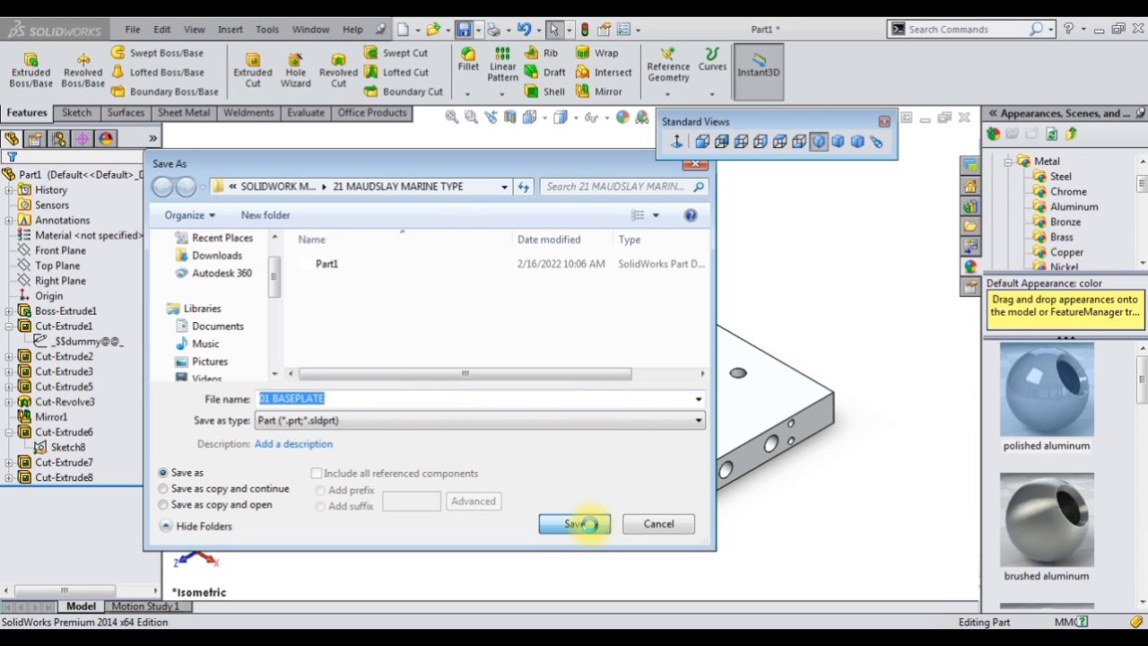